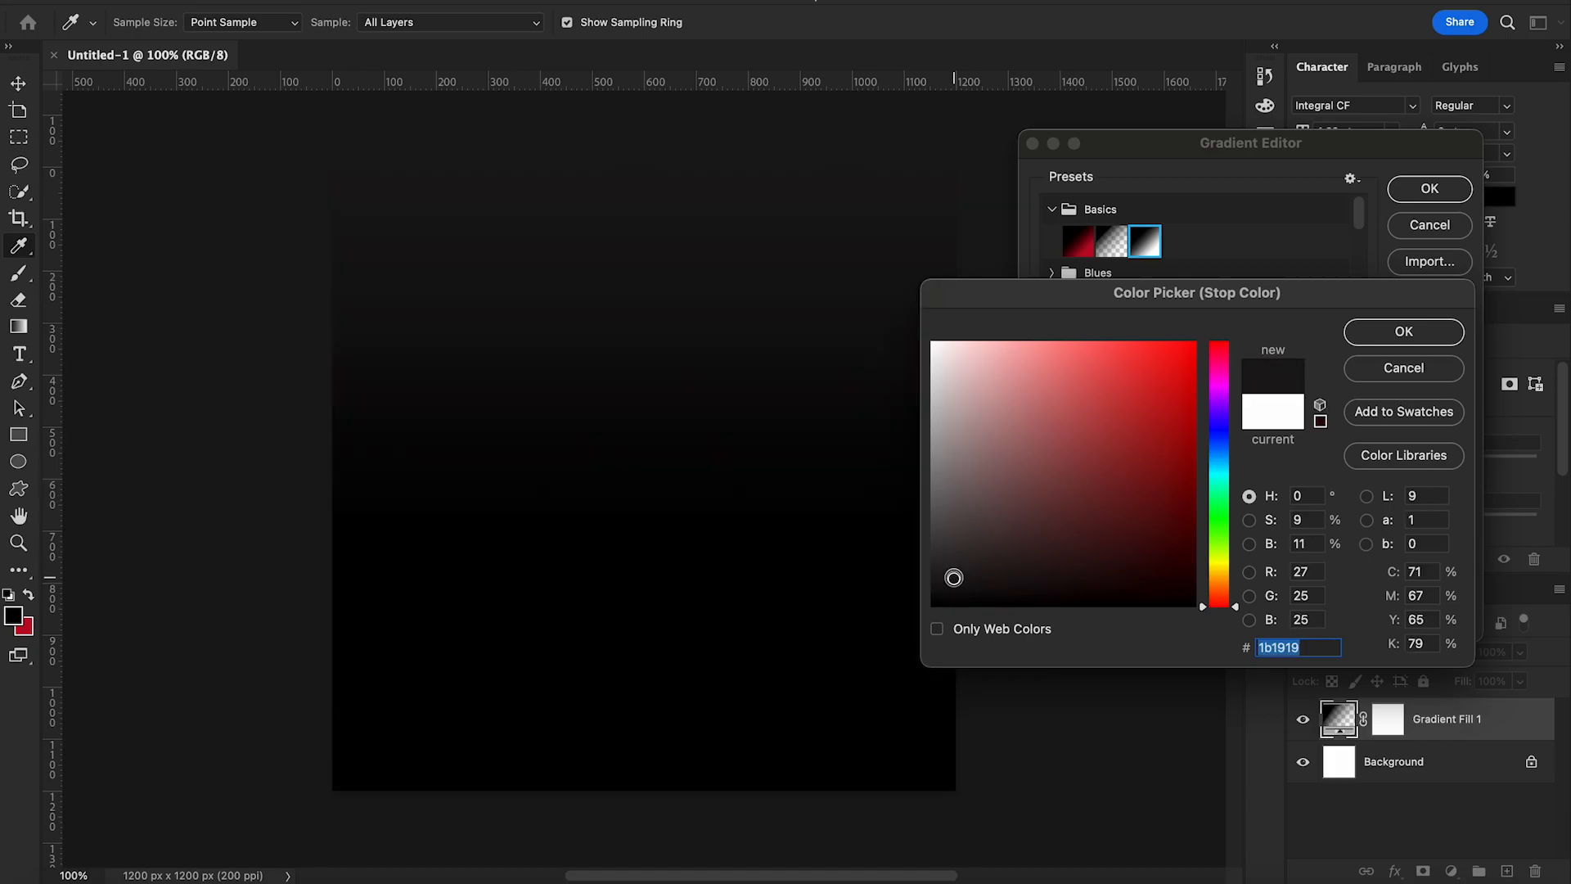
Set the gradient fill's end stop to 1b1919, then make the gradient radial, reverse it and increase its scale
{"action": "left_click", "coordinate": [1385, 332]}
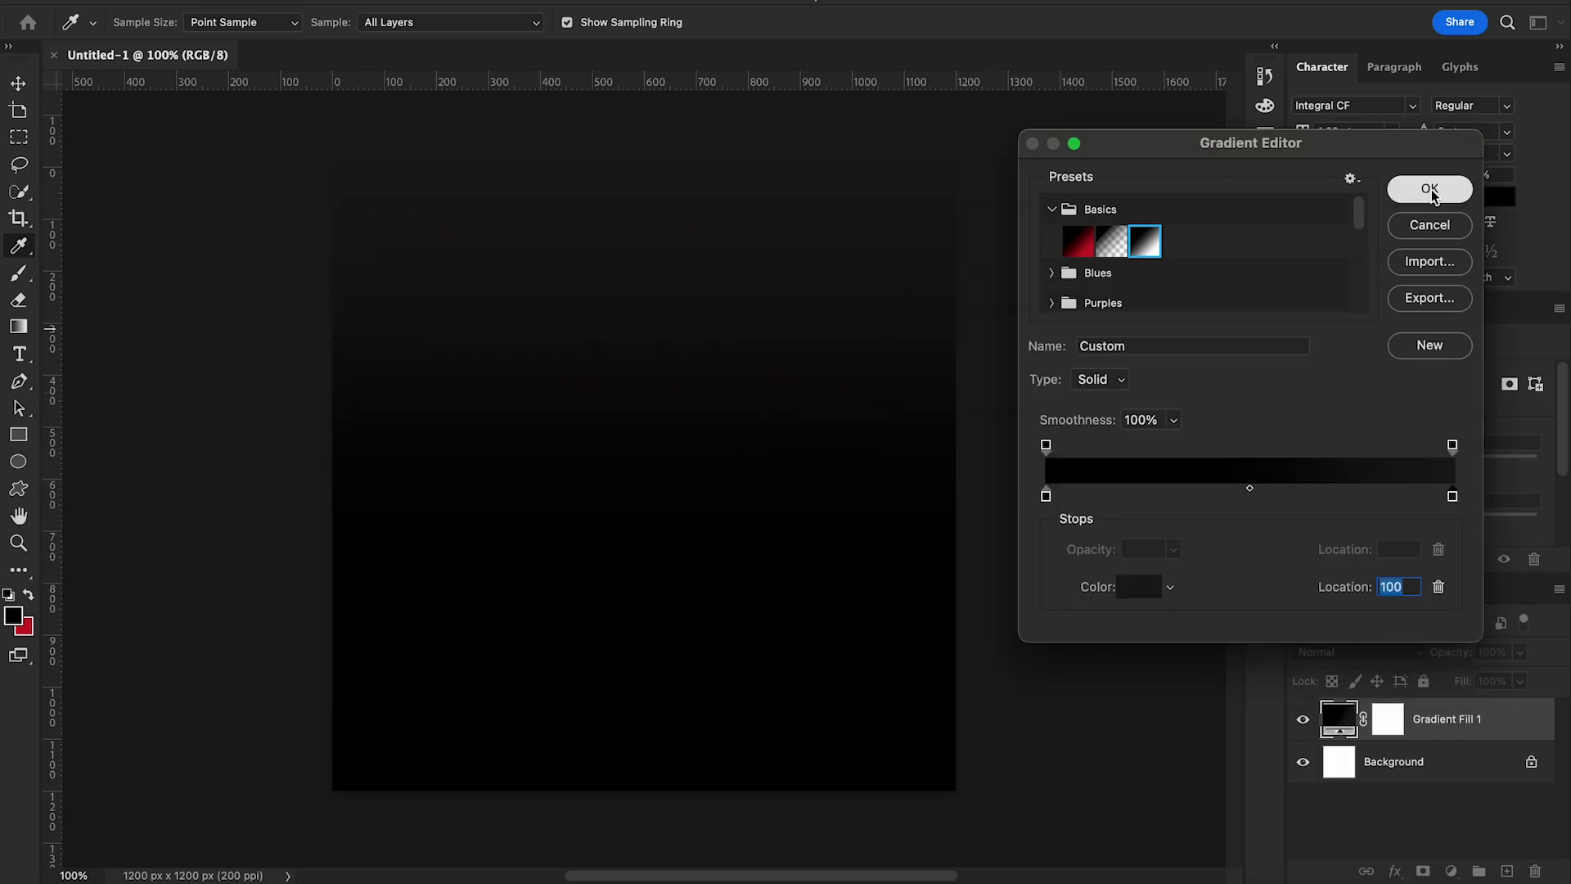
{"action": "left_click", "coordinate": [1429, 189]}
{"action": "left_click", "coordinate": [1193, 267]}
{"action": "left_click", "coordinate": [1203, 288]}
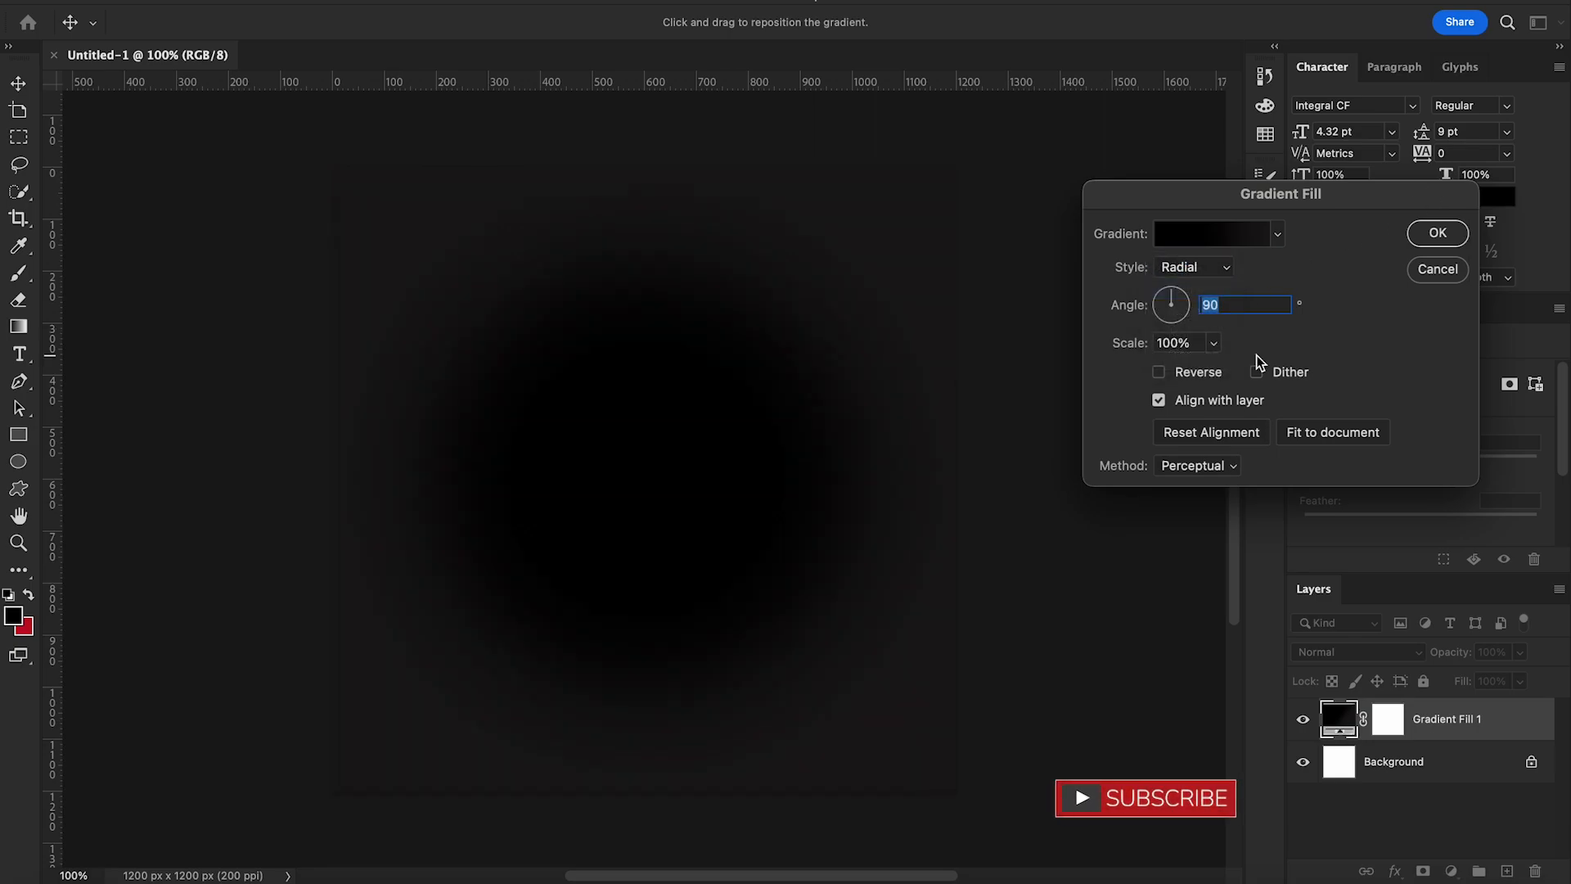
{"action": "left_click", "coordinate": [1170, 374]}
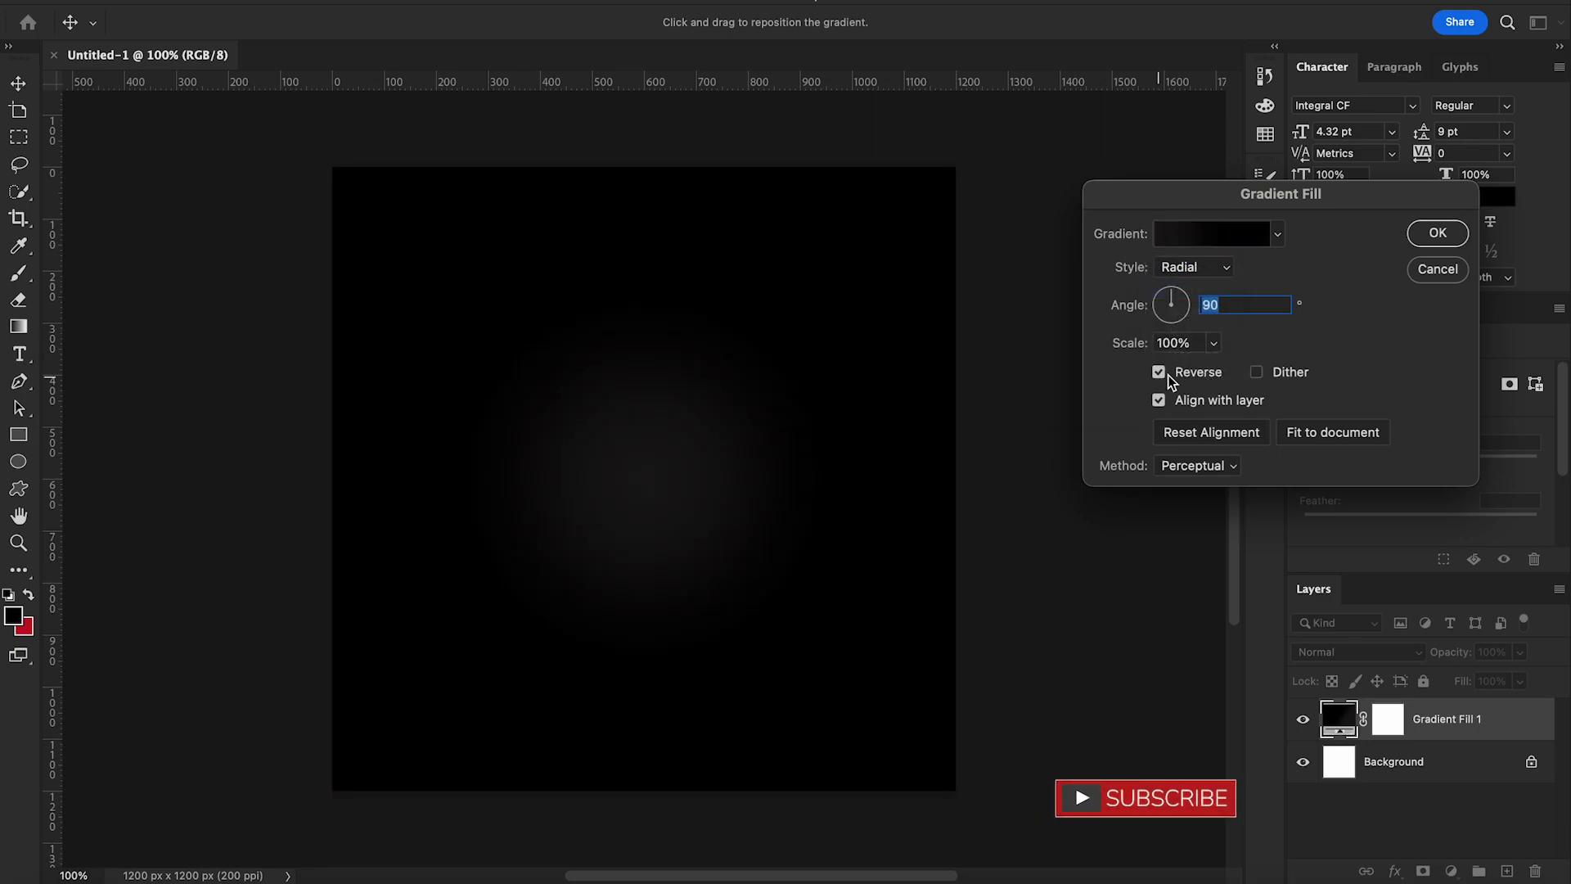
{"action": "left_click", "coordinate": [1214, 343]}
{"action": "left_click_drag", "start_coordinate": [1213, 365], "coordinate": [1234, 371]}
{"action": "left_click", "coordinate": [1409, 238]}
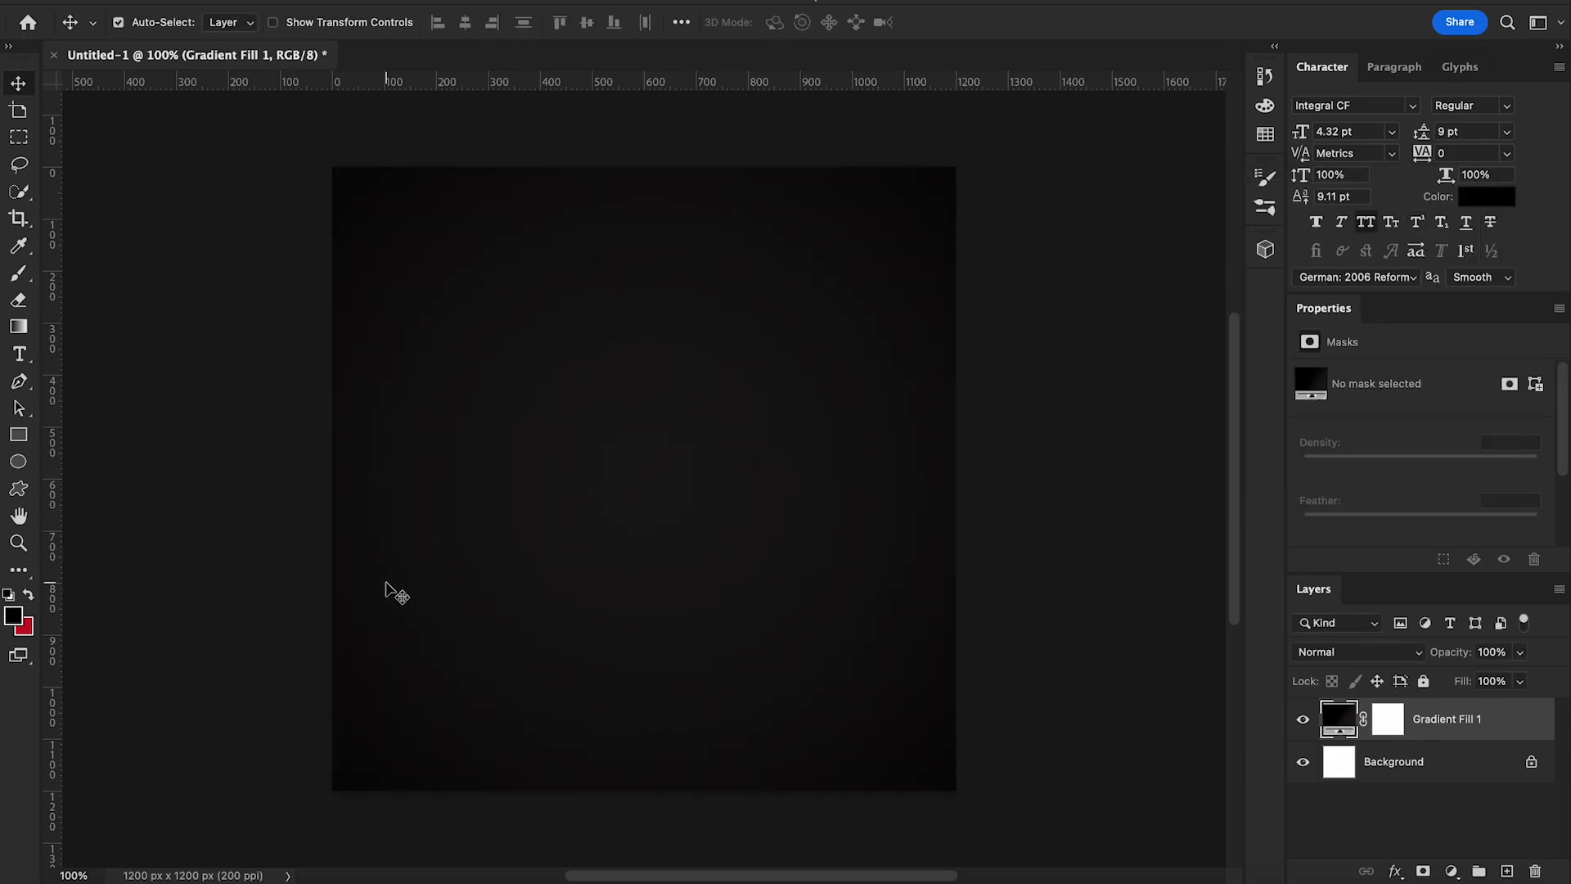
Place forest.jpg into the document and align it with the canvas's upper edge
{"action": "left_click", "coordinate": [64, 881]}
{"action": "left_click_drag", "start_coordinate": [609, 168], "coordinate": [580, 775]}
{"action": "left_click_drag", "start_coordinate": [661, 534], "coordinate": [676, 386]}
{"action": "key", "text": "Return"}
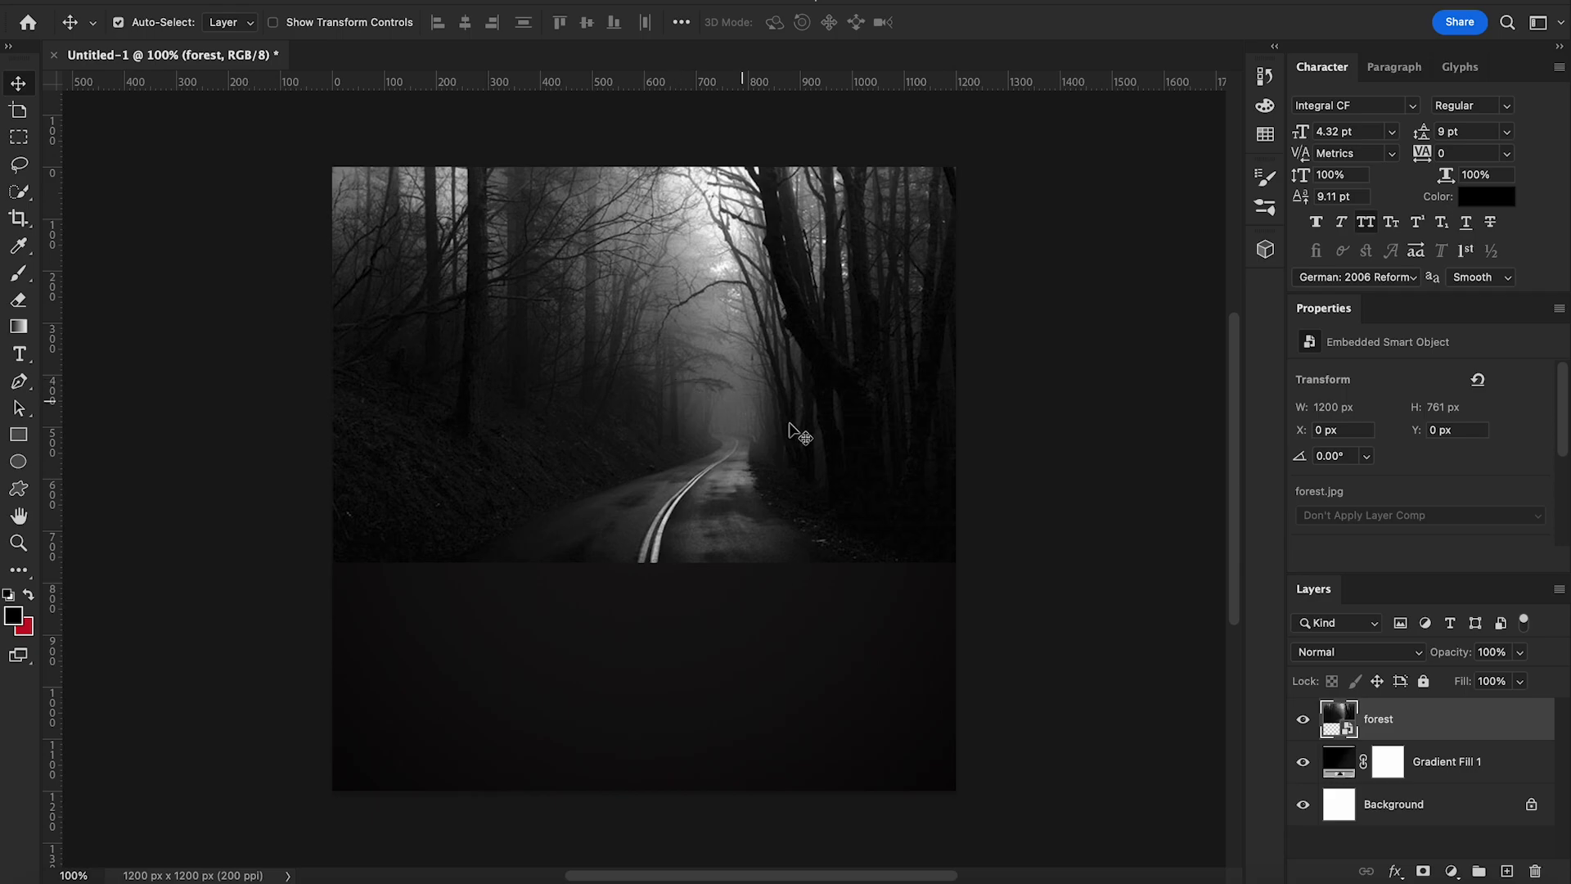
Add a dark red solid color fill layer above the forest layer and set its blend mode to Multiply
{"action": "left_click", "coordinate": [1460, 869]}
{"action": "left_click", "coordinate": [1478, 566]}
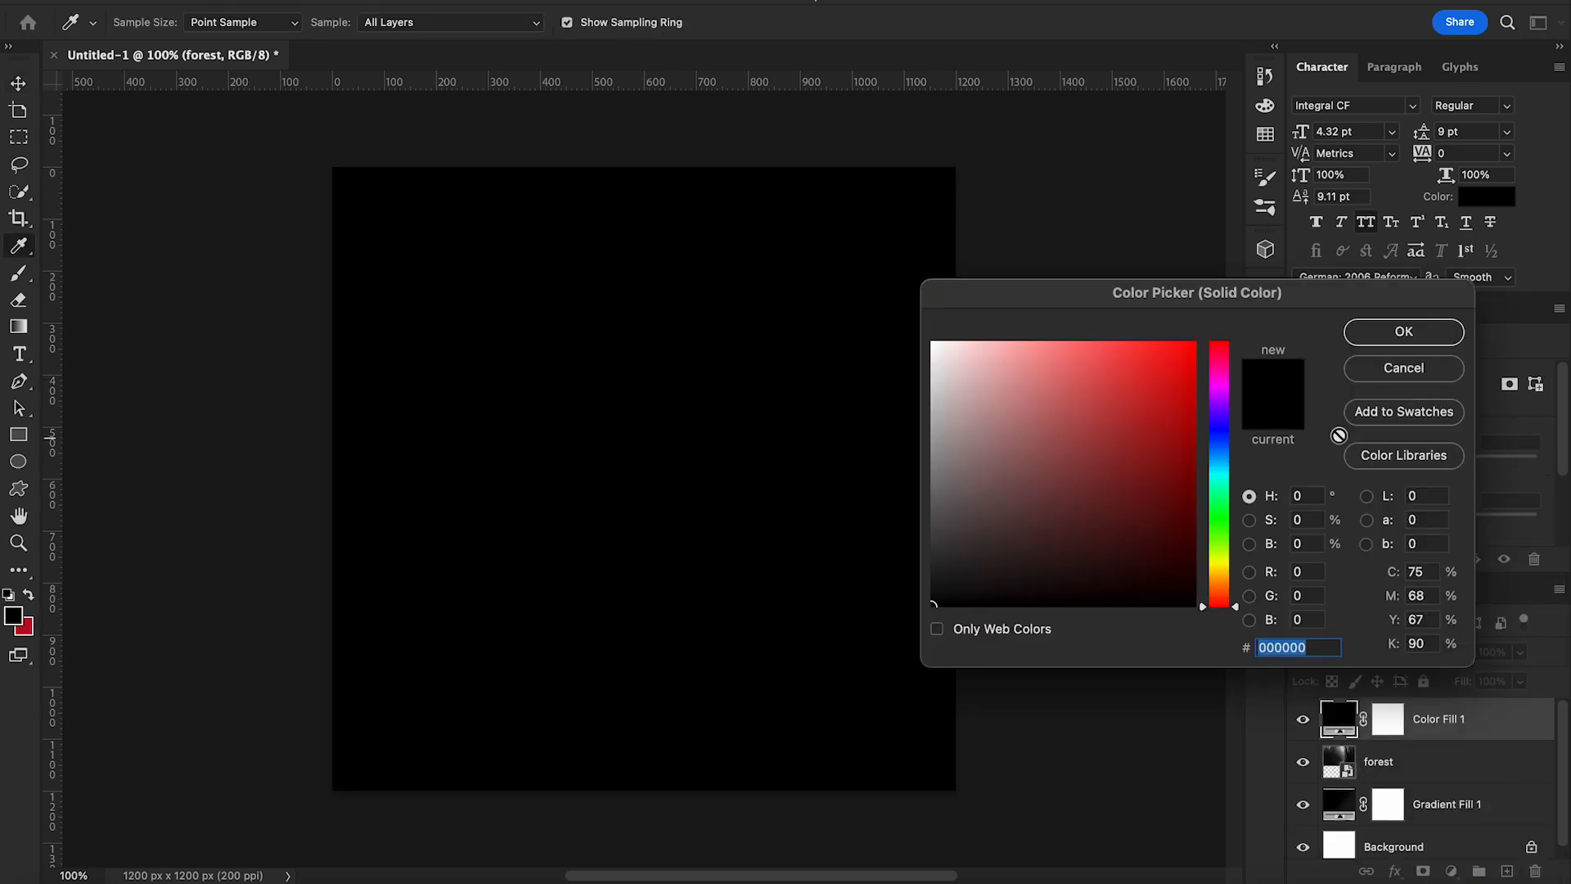
{"action": "left_click_drag", "start_coordinate": [1184, 410], "coordinate": [1176, 444]}
{"action": "left_click", "coordinate": [1392, 333]}
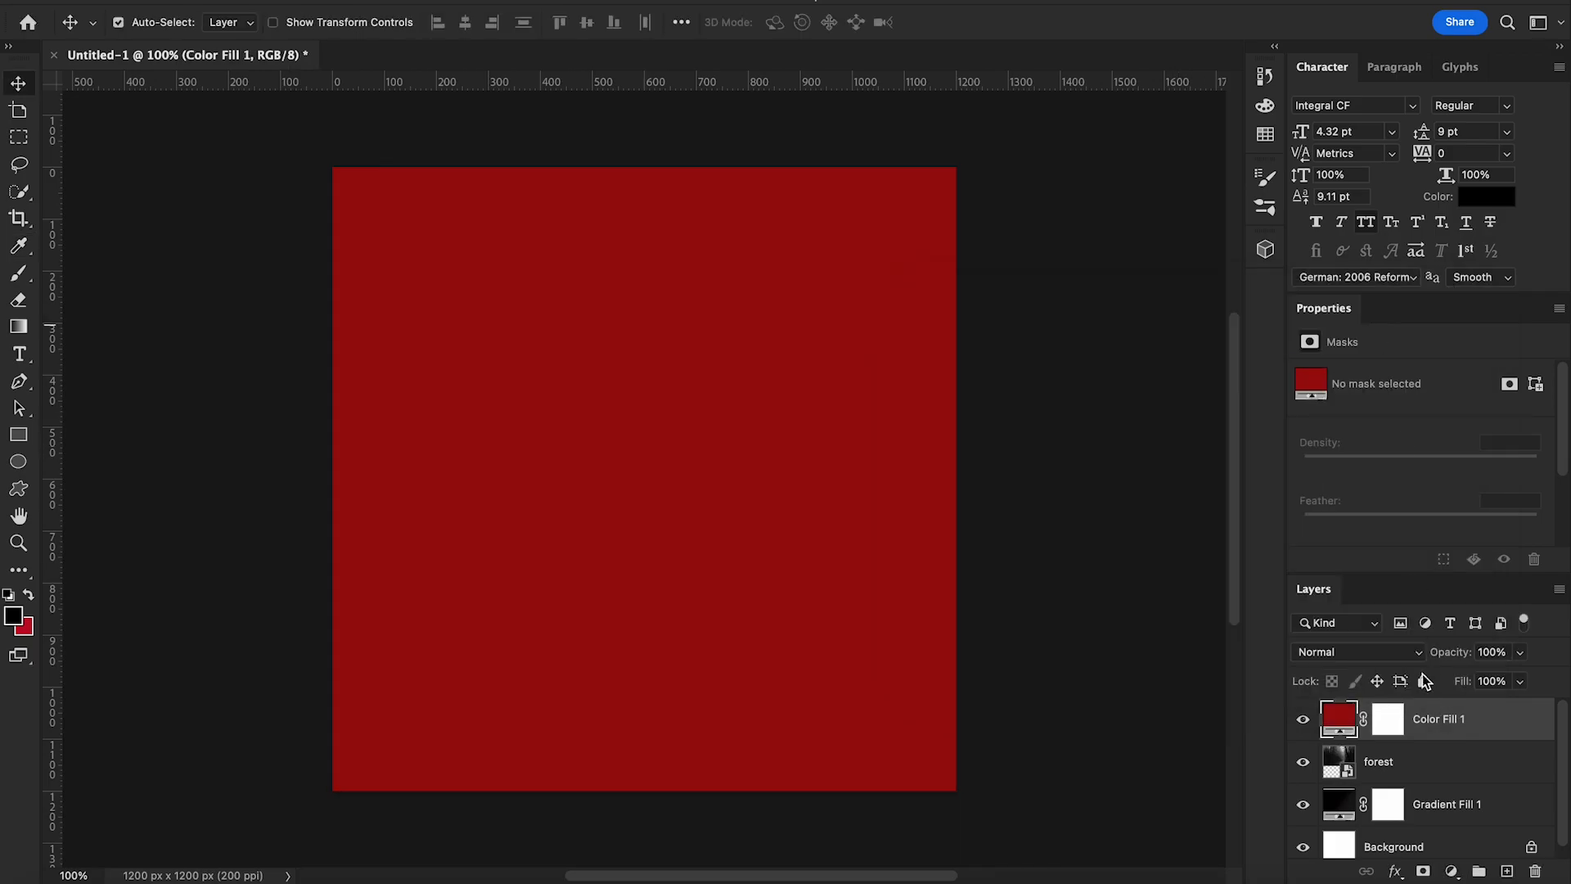
{"action": "left_click", "coordinate": [1414, 655]}
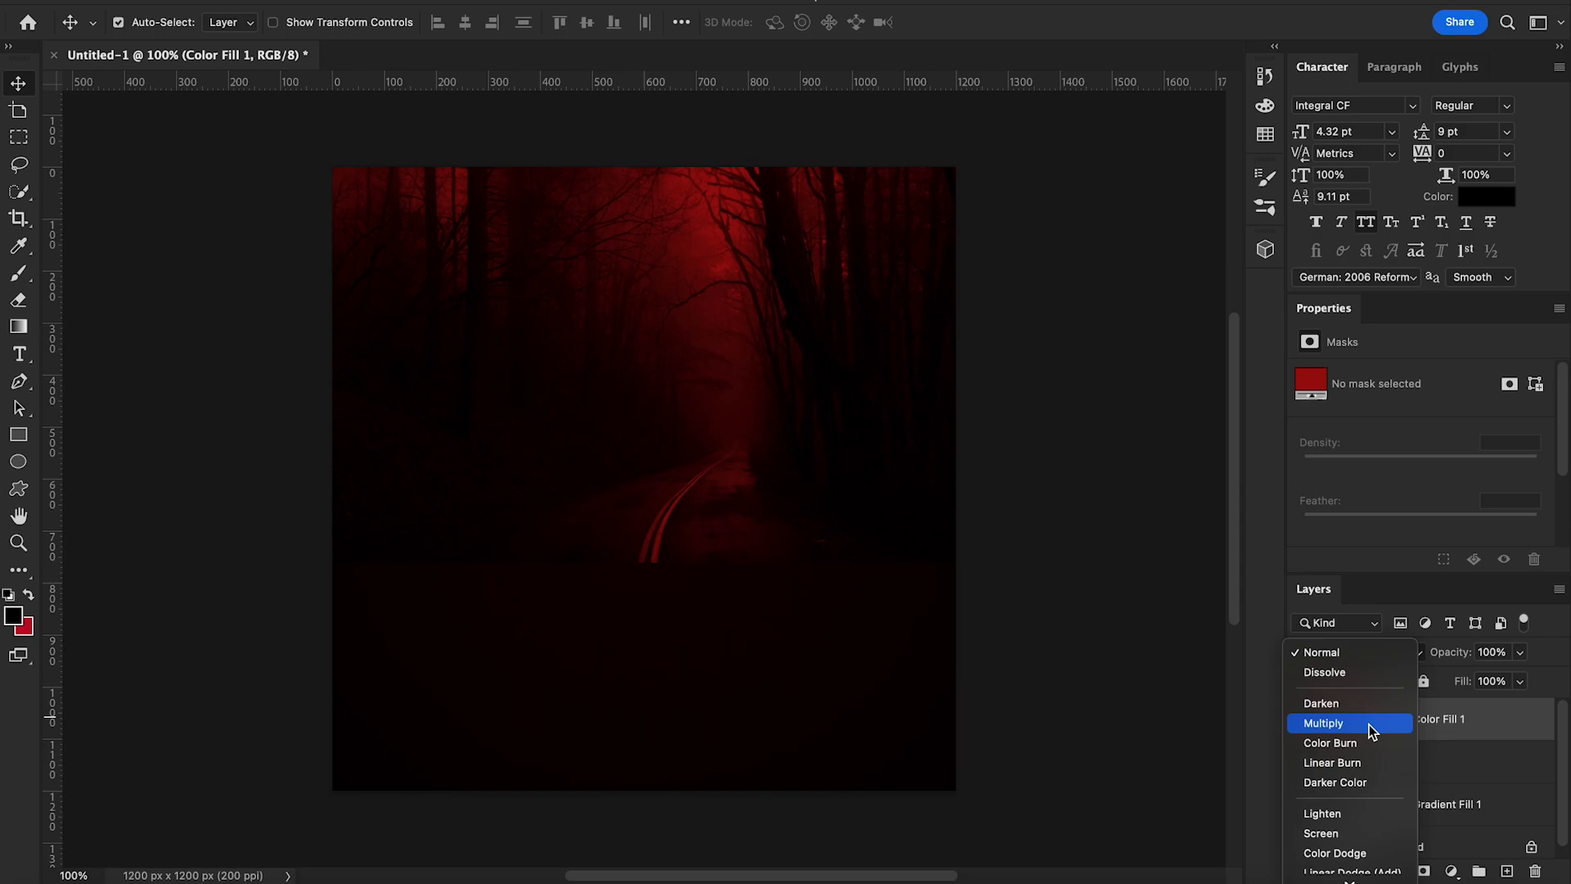
{"action": "left_click", "coordinate": [1363, 724]}
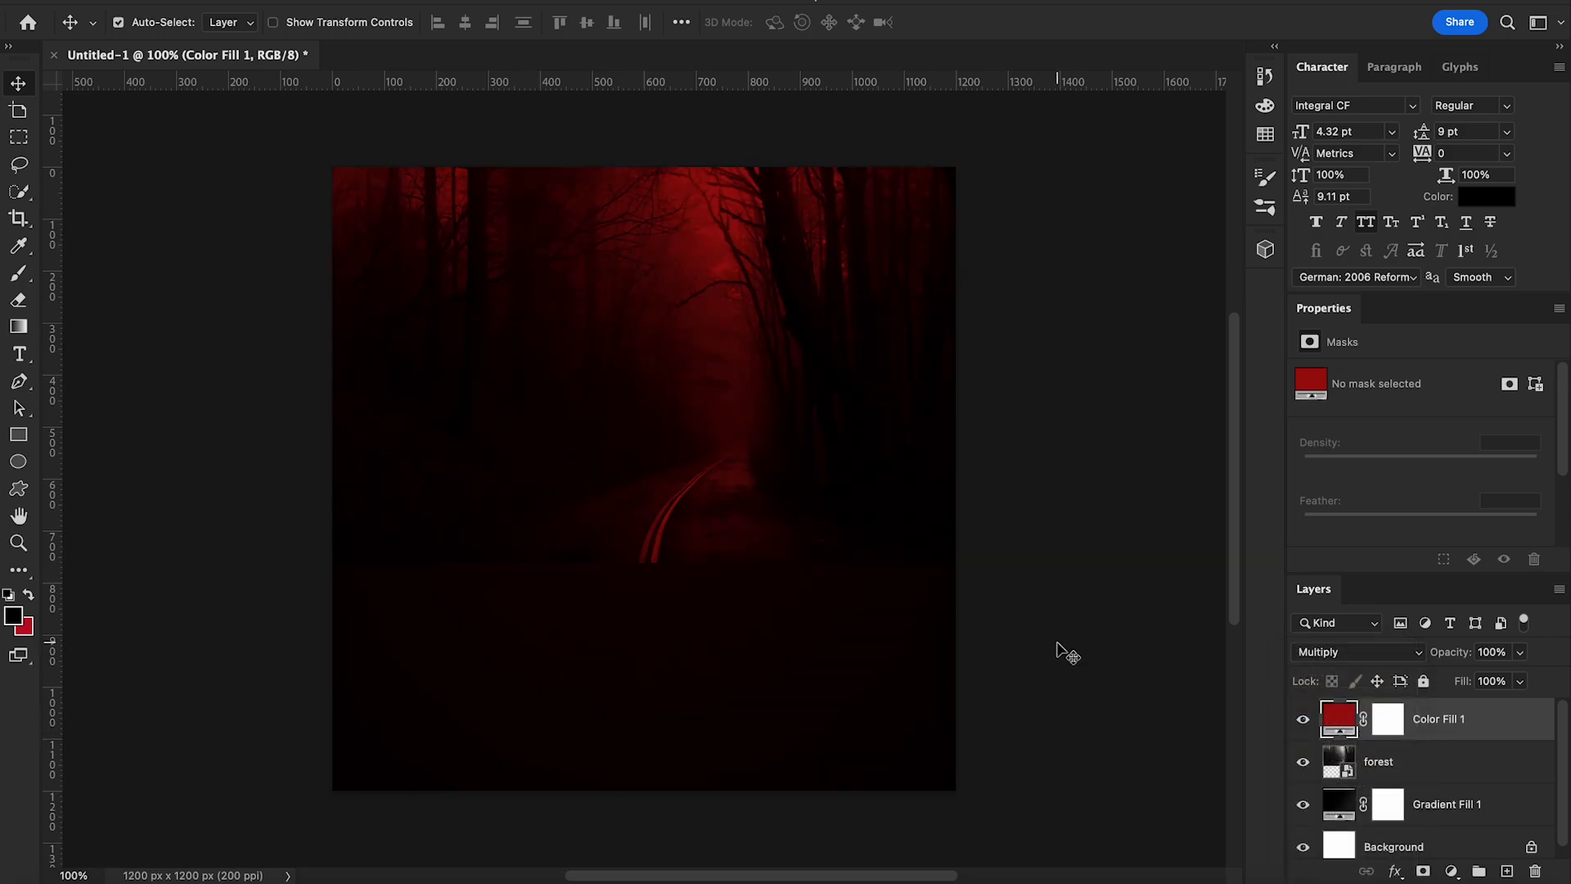
Add a layer mask to the forest layer and paint black over the photo's lower part to fade out the road
{"action": "left_click", "coordinate": [1412, 759]}
{"action": "left_click", "coordinate": [1425, 872]}
{"action": "left_click", "coordinate": [19, 275]}
{"action": "mouse_move", "coordinate": [456, 567]}
{"action": "left_mouse_down"}
{"action": "mouse_move", "coordinate": [472, 662]}
{"action": "mouse_move", "coordinate": [776, 657]}
{"action": "mouse_move", "coordinate": [811, 663]}
{"action": "mouse_move", "coordinate": [641, 669]}
{"action": "mouse_move", "coordinate": [813, 676]}
{"action": "mouse_move", "coordinate": [922, 651]}
{"action": "mouse_move", "coordinate": [342, 665]}
{"action": "left_mouse_up"}
{"action": "left_click", "coordinate": [18, 83]}
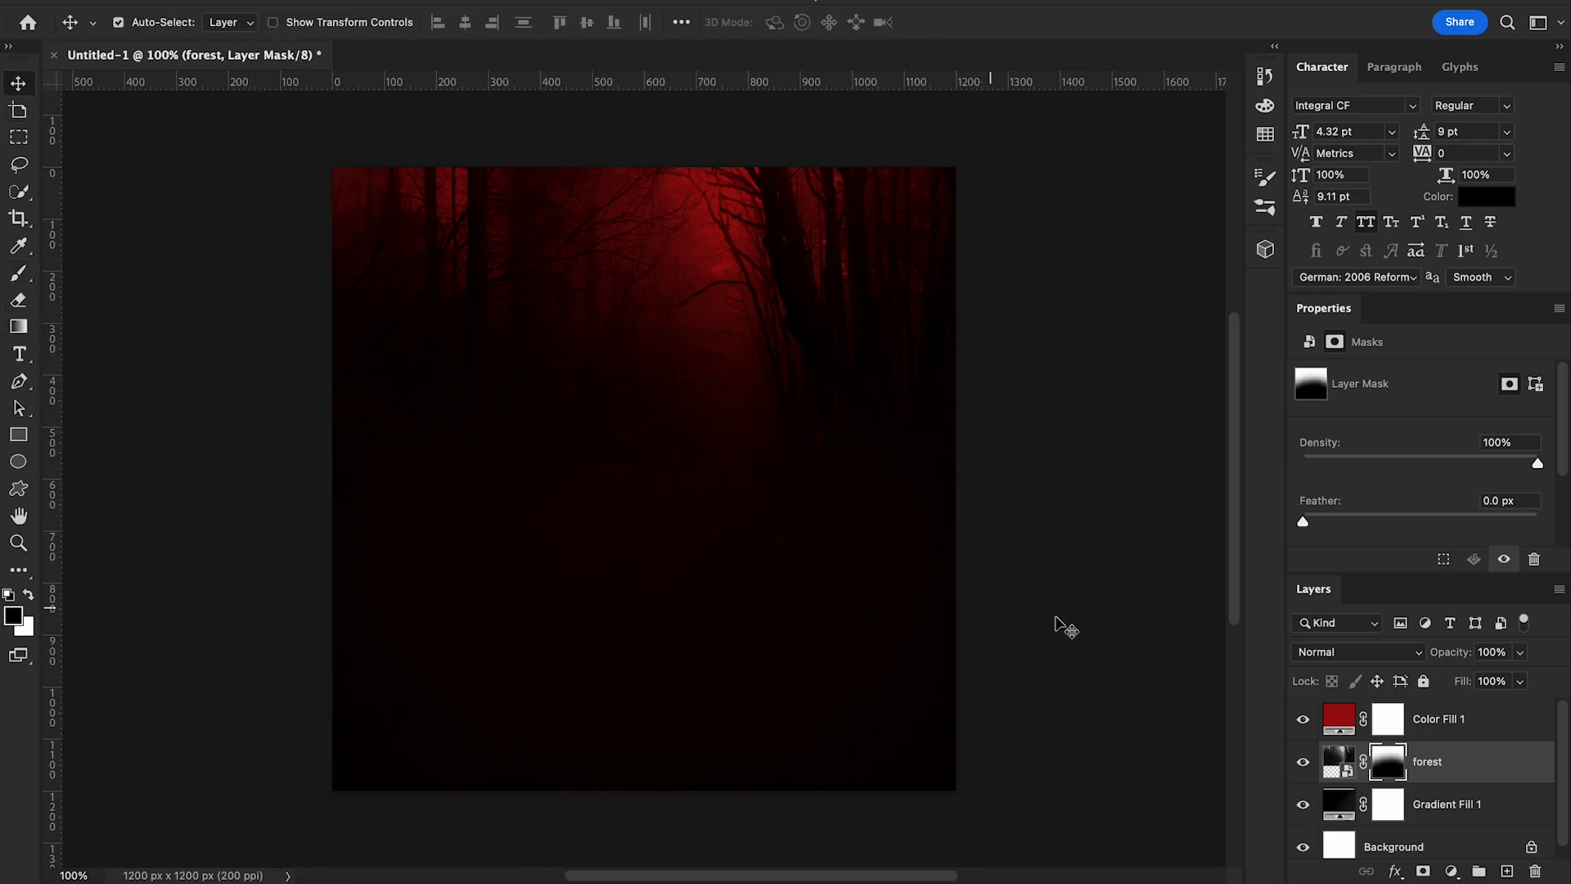
Place the cemetary image directly above the forest layer and move it down to the canvas's lower edge
{"action": "left_click", "coordinate": [1467, 766]}
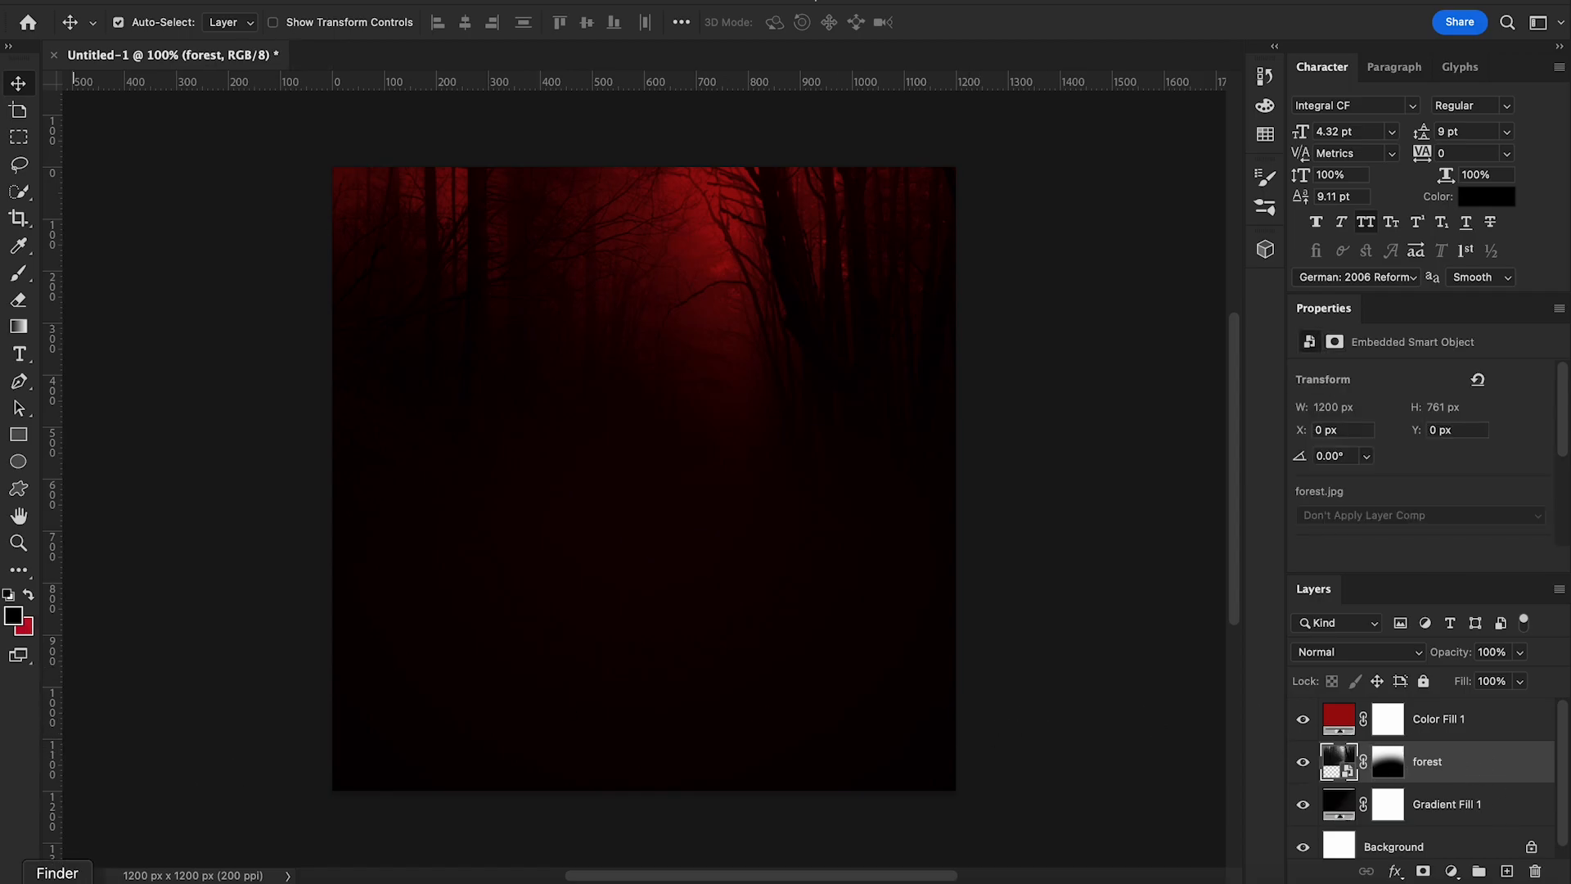
{"action": "left_click", "coordinate": [59, 872]}
{"action": "left_click_drag", "start_coordinate": [505, 288], "coordinate": [509, 758]}
{"action": "left_click_drag", "start_coordinate": [647, 629], "coordinate": [647, 792]}
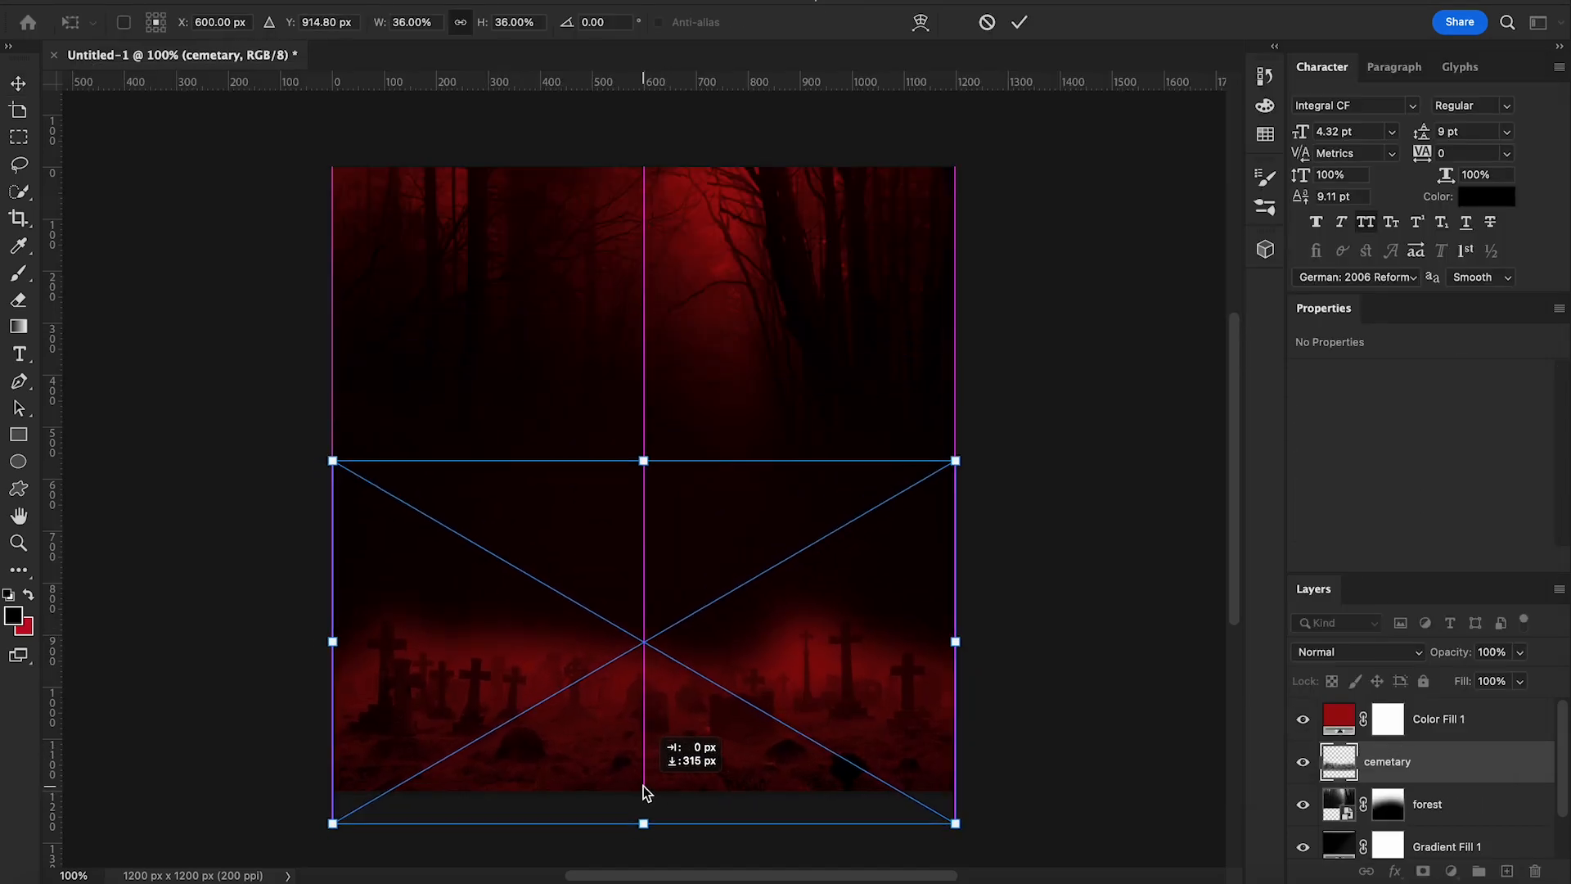
Enlarge the cemetary image to about 39.7%, center it along the lower edge and reduce its opacity to about 34%
{"action": "left_click_drag", "start_coordinate": [333, 473], "coordinate": [303, 455]}
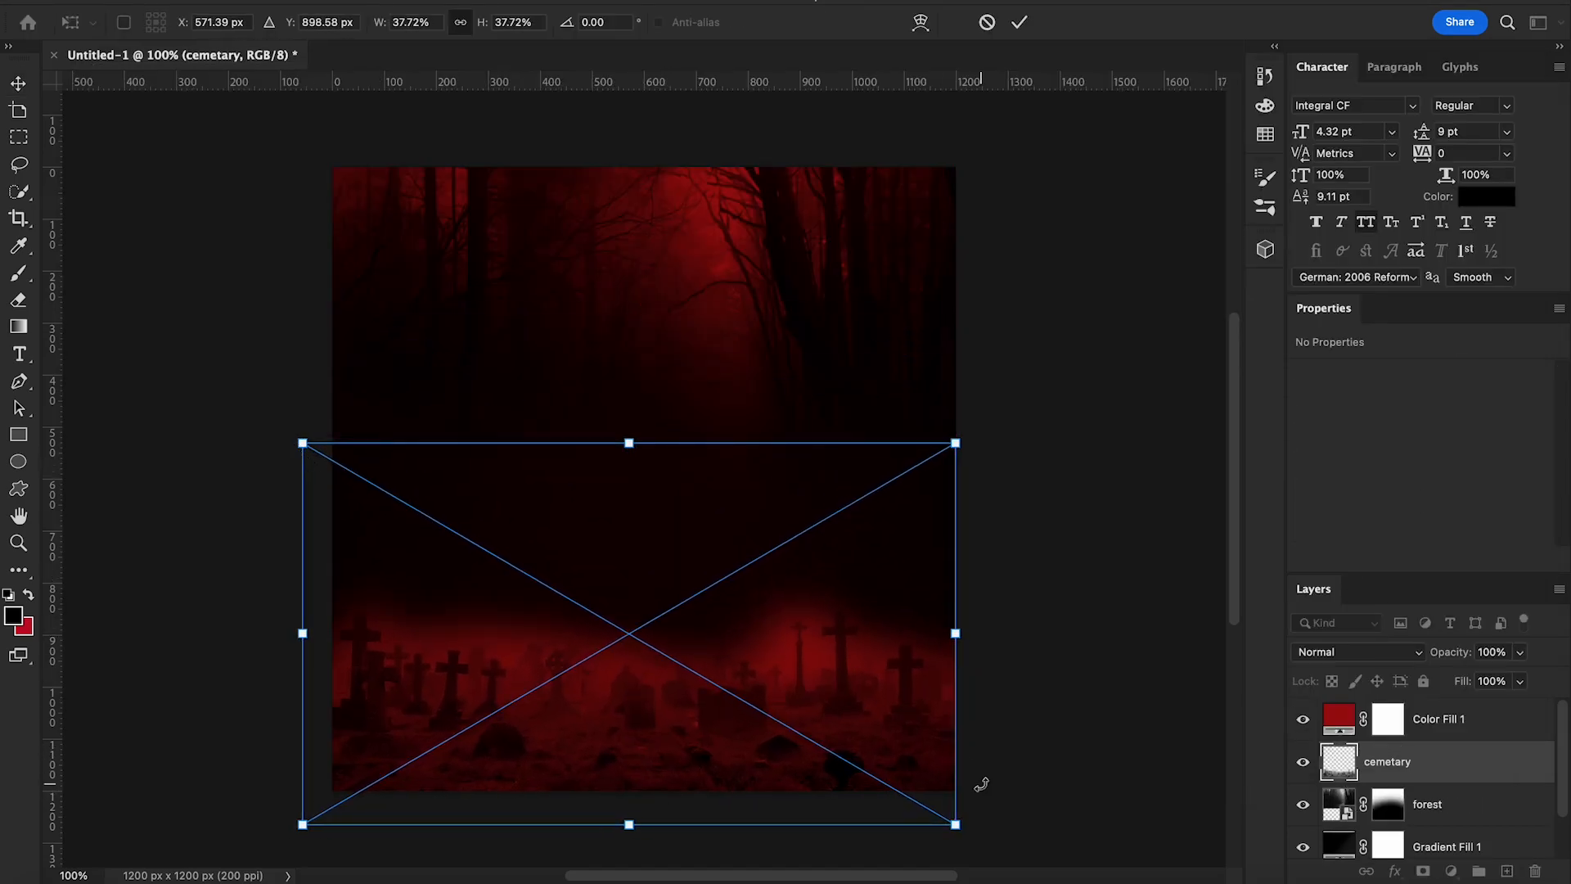
{"action": "left_click_drag", "start_coordinate": [863, 765], "coordinate": [863, 789]}
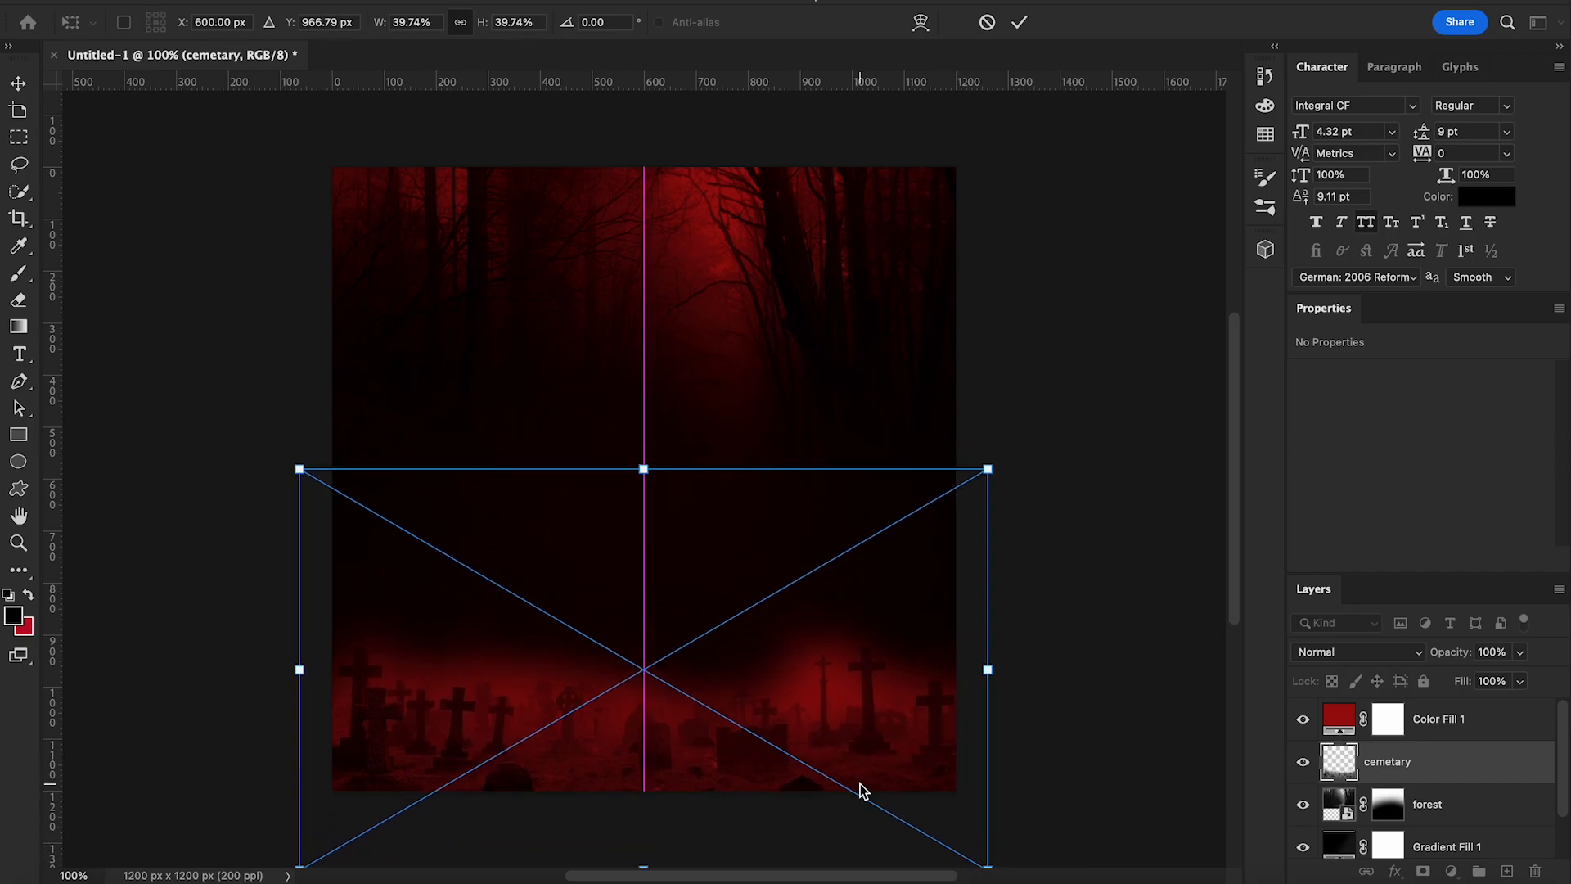
{"action": "key", "text": "Return"}
{"action": "left_click", "coordinate": [1520, 652]}
{"action": "left_click_drag", "start_coordinate": [1518, 682], "coordinate": [1481, 681]}
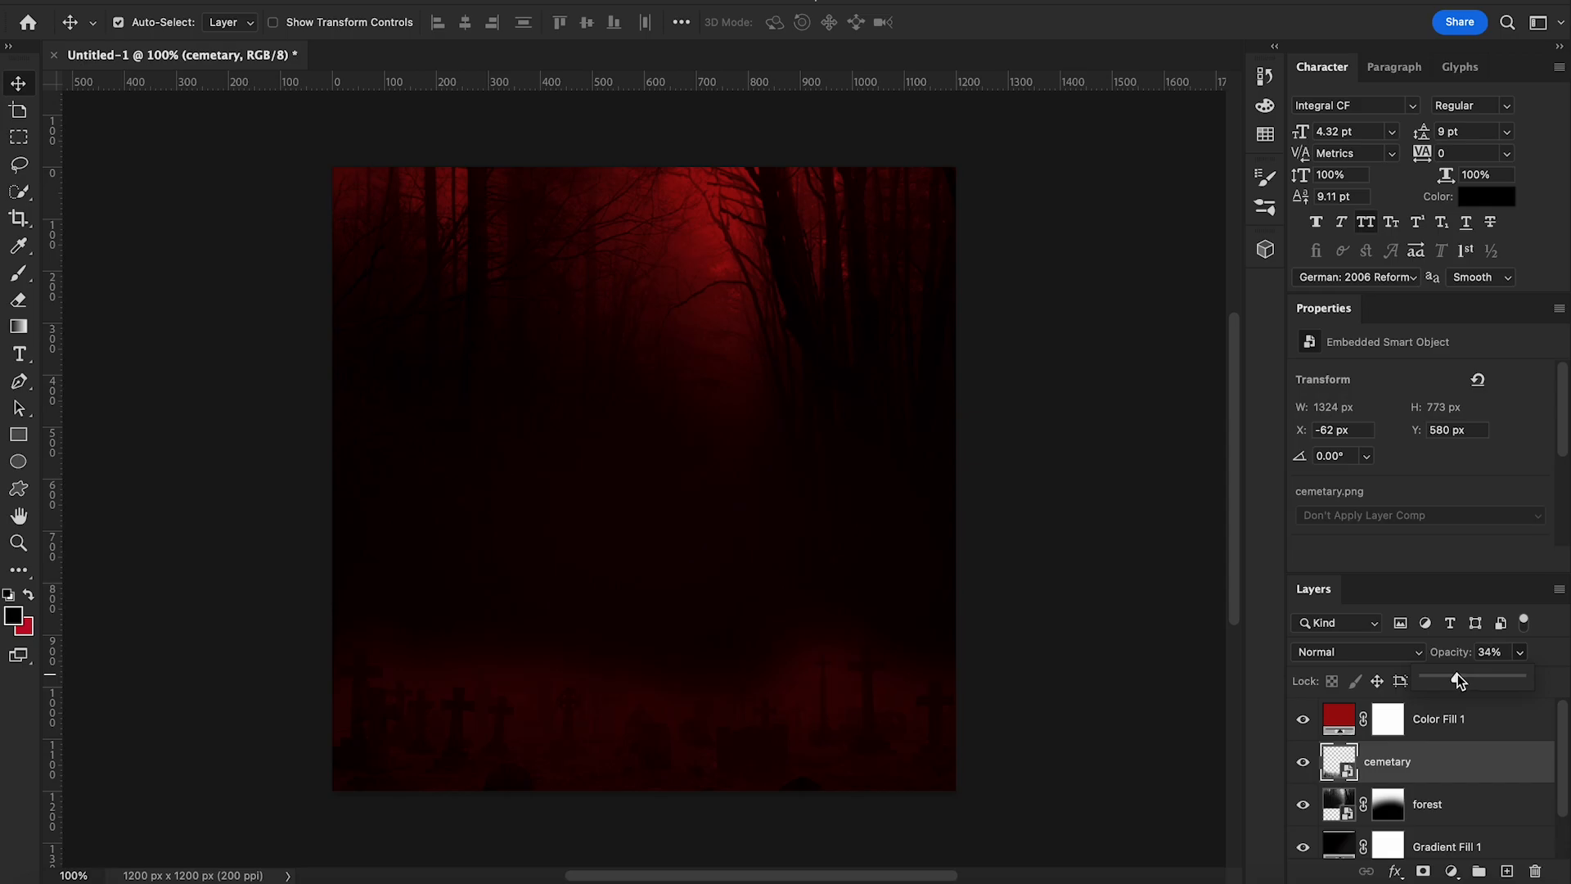
Group all layers from Color Fill 1 down to Gradient Fill 1 and name the group background
{"action": "left_click", "coordinate": [1438, 723]}
{"action": "scroll", "coordinate": [1477, 793], "scroll_direction": "down", "scroll_amount": 1}
{"action": "left_click", "coordinate": [1465, 792], "text": "shift"}
{"action": "scroll", "coordinate": [1473, 761], "scroll_direction": "up", "scroll_amount": 1}
{"action": "key", "text": "ctrl+g"}
{"action": "double_click", "coordinate": [1377, 711]}
{"action": "type", "text": "b"}
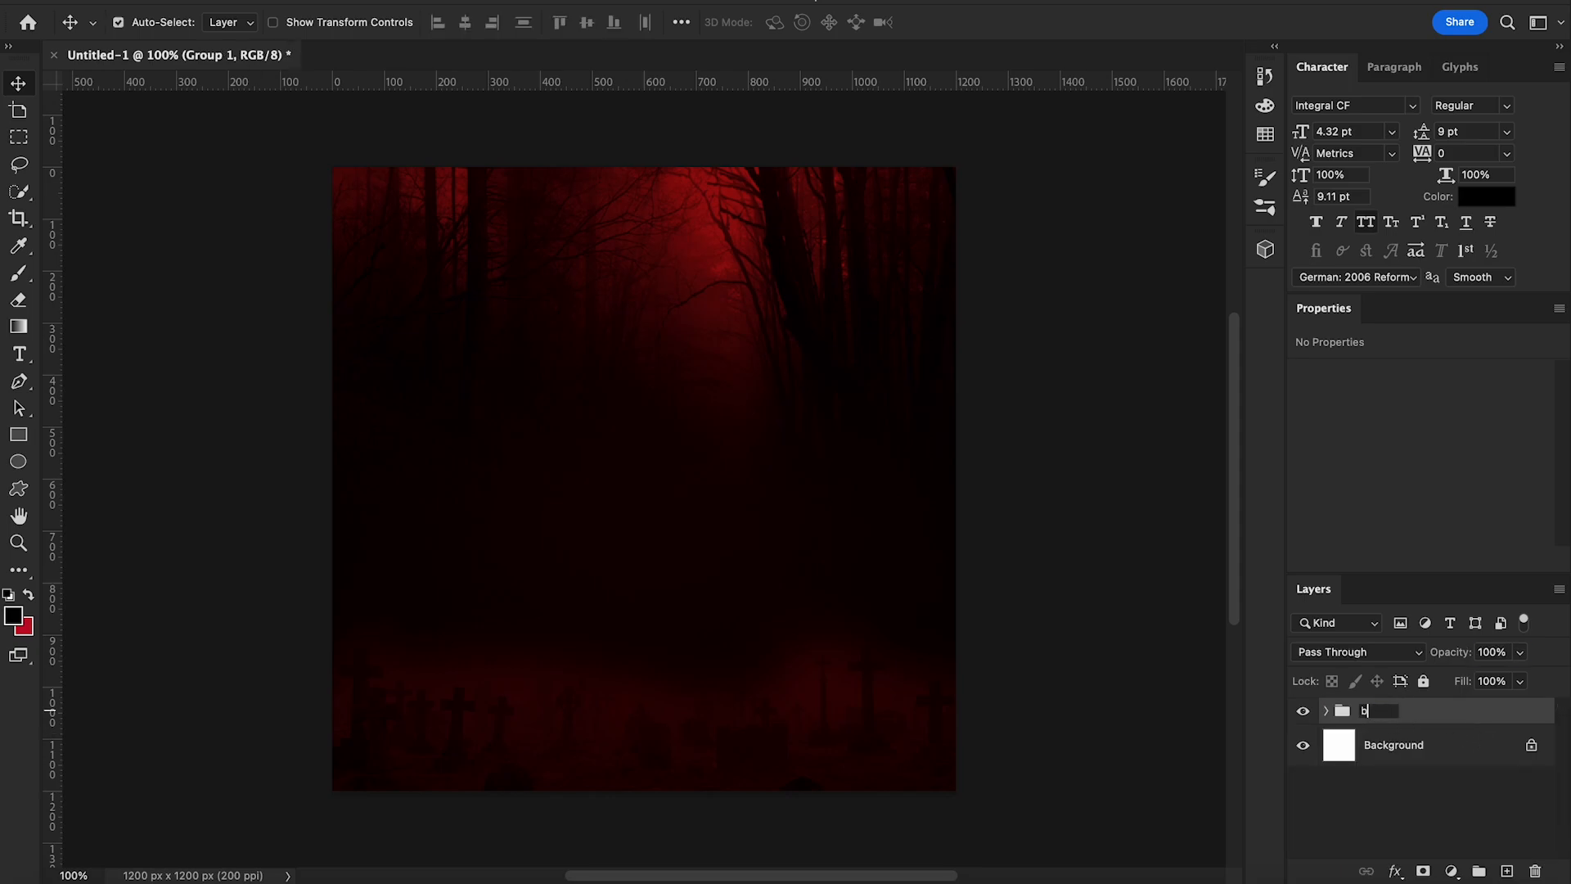
{"action": "type", "text": "ackground"}
{"action": "key", "text": "Return"}
Add a text layer reading Zombies and scale it up to about 389 px wide
{"action": "key", "text": "t"}
{"action": "left_click", "coordinate": [465, 383]}
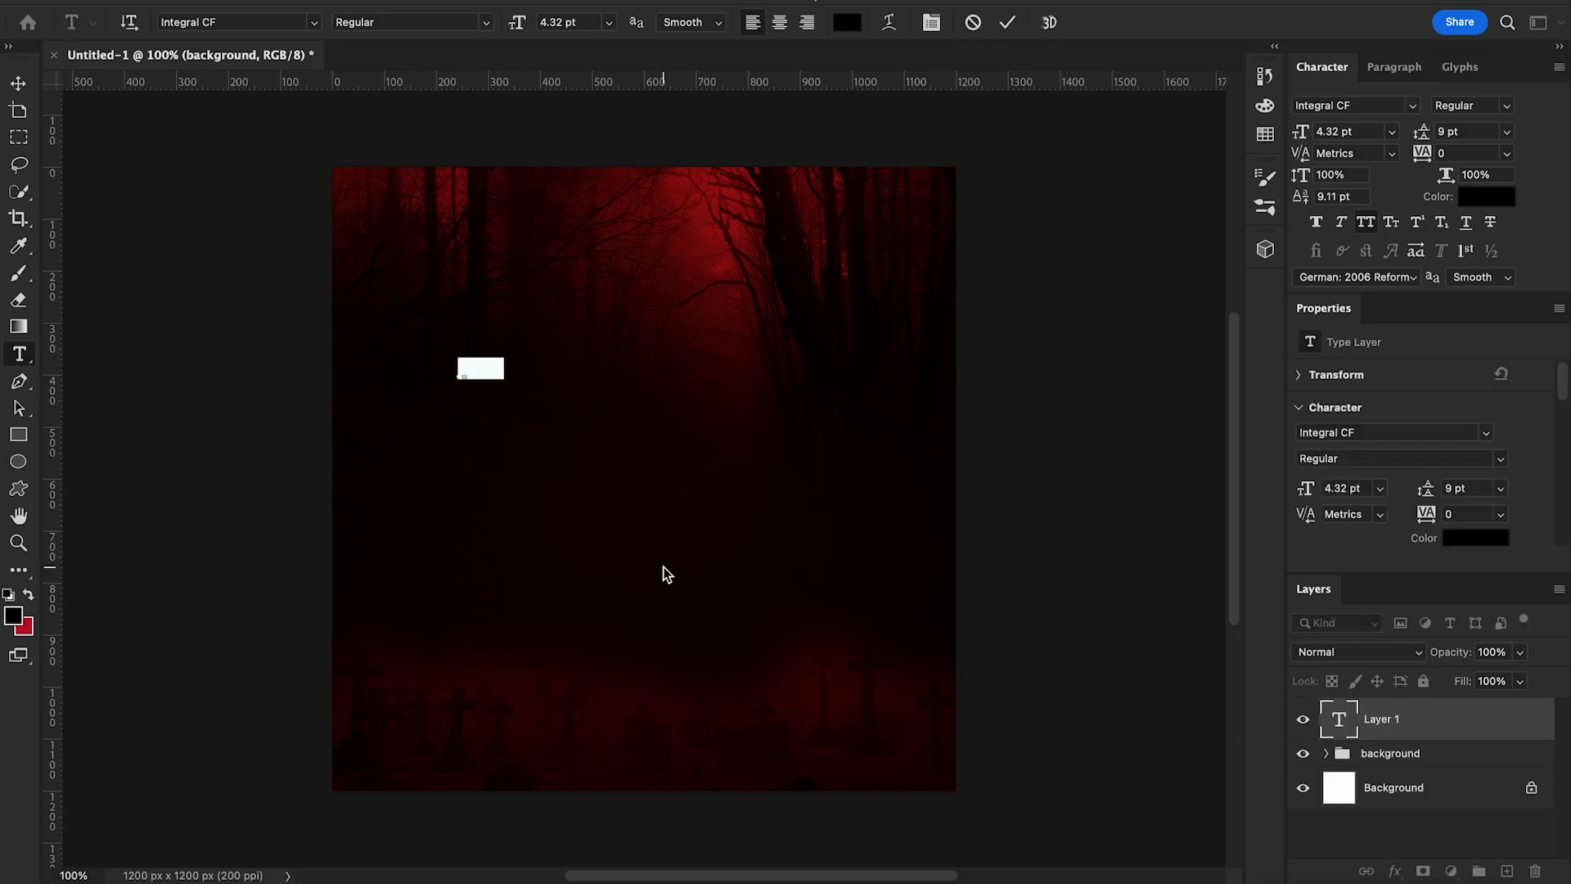
{"action": "type", "text": "h"}
{"action": "left_click", "coordinate": [20, 90]}
{"action": "key", "text": "ctrl+t"}
{"action": "left_click_drag", "start_coordinate": [502, 366], "coordinate": [635, 516]}
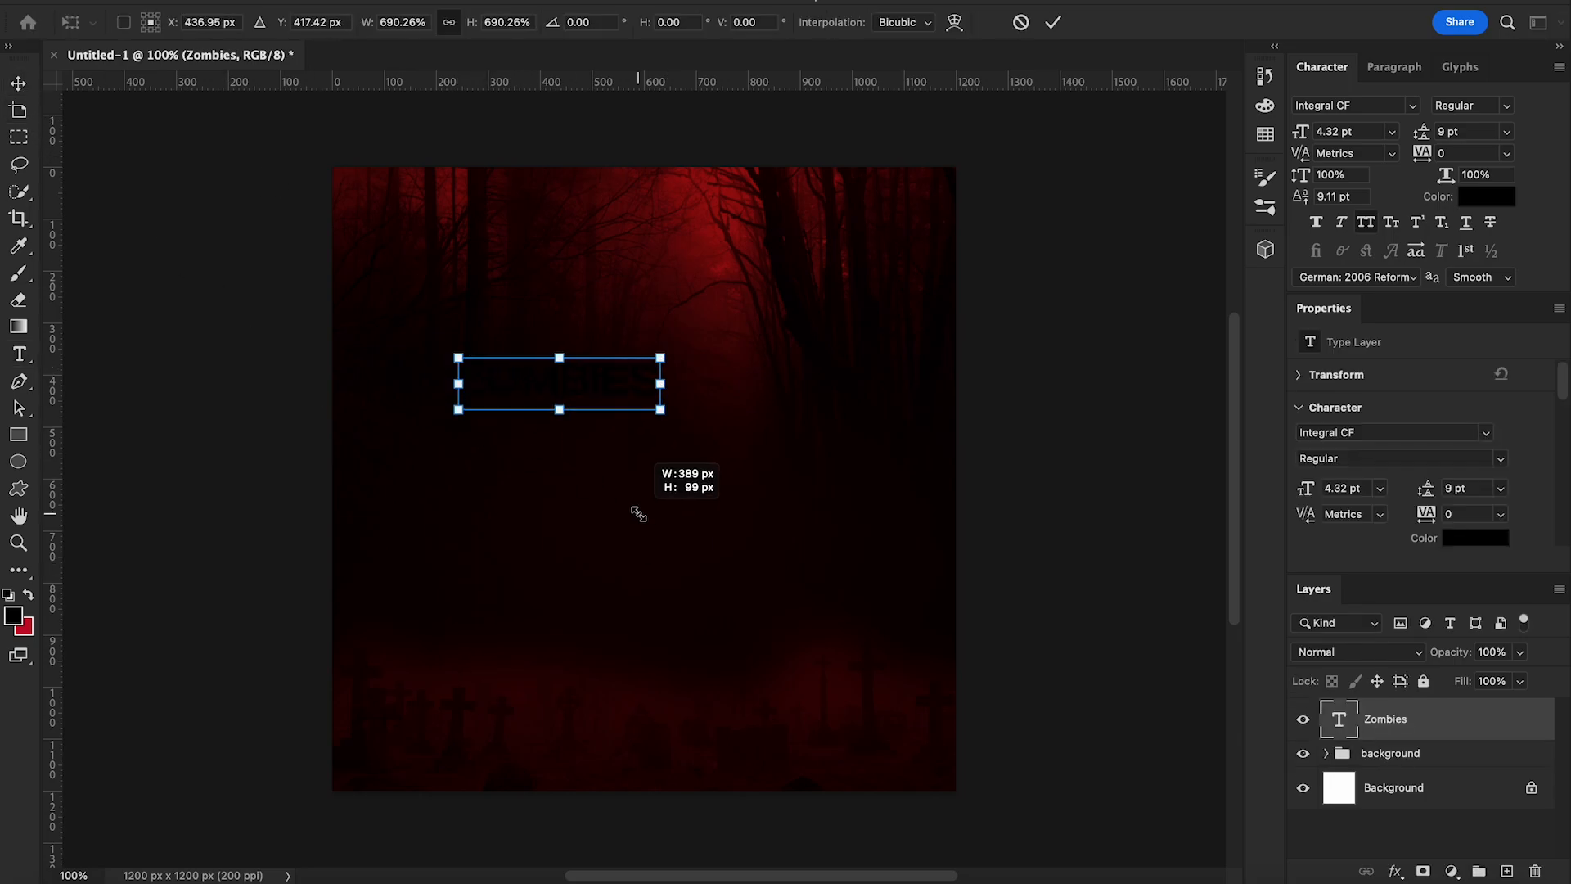
{"action": "right_click", "coordinate": [639, 516]}
{"action": "left_click", "coordinate": [488, 589]}
{"action": "key", "text": "Return"}
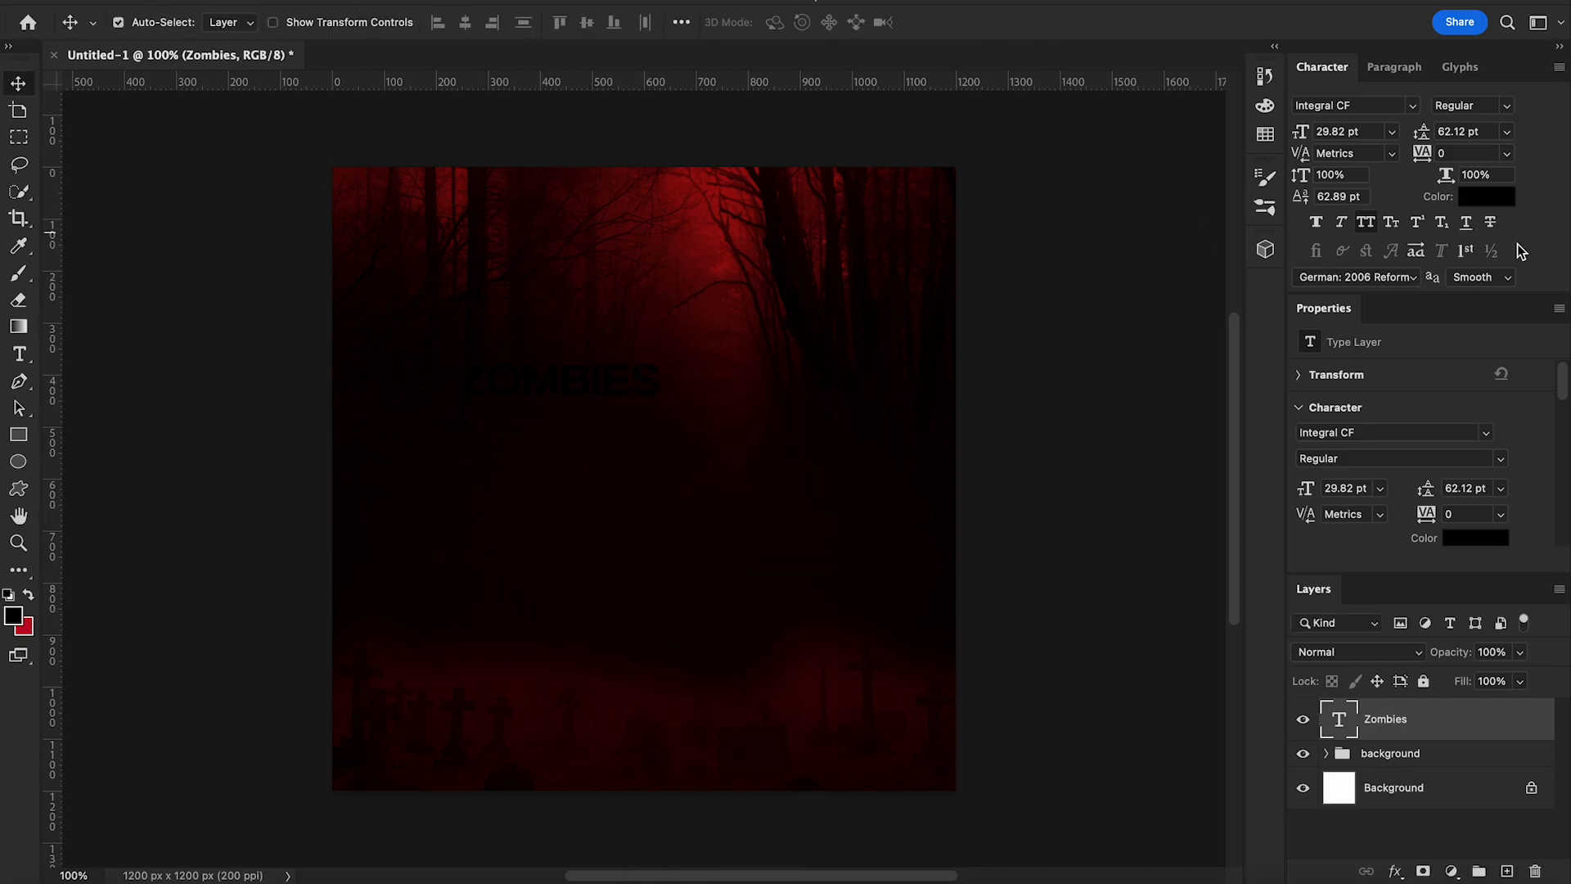
Set the Zombies text color to white (ffffff) and its font to Midnight Moon
{"action": "left_click", "coordinate": [1485, 199]}
{"action": "left_click", "coordinate": [938, 352]}
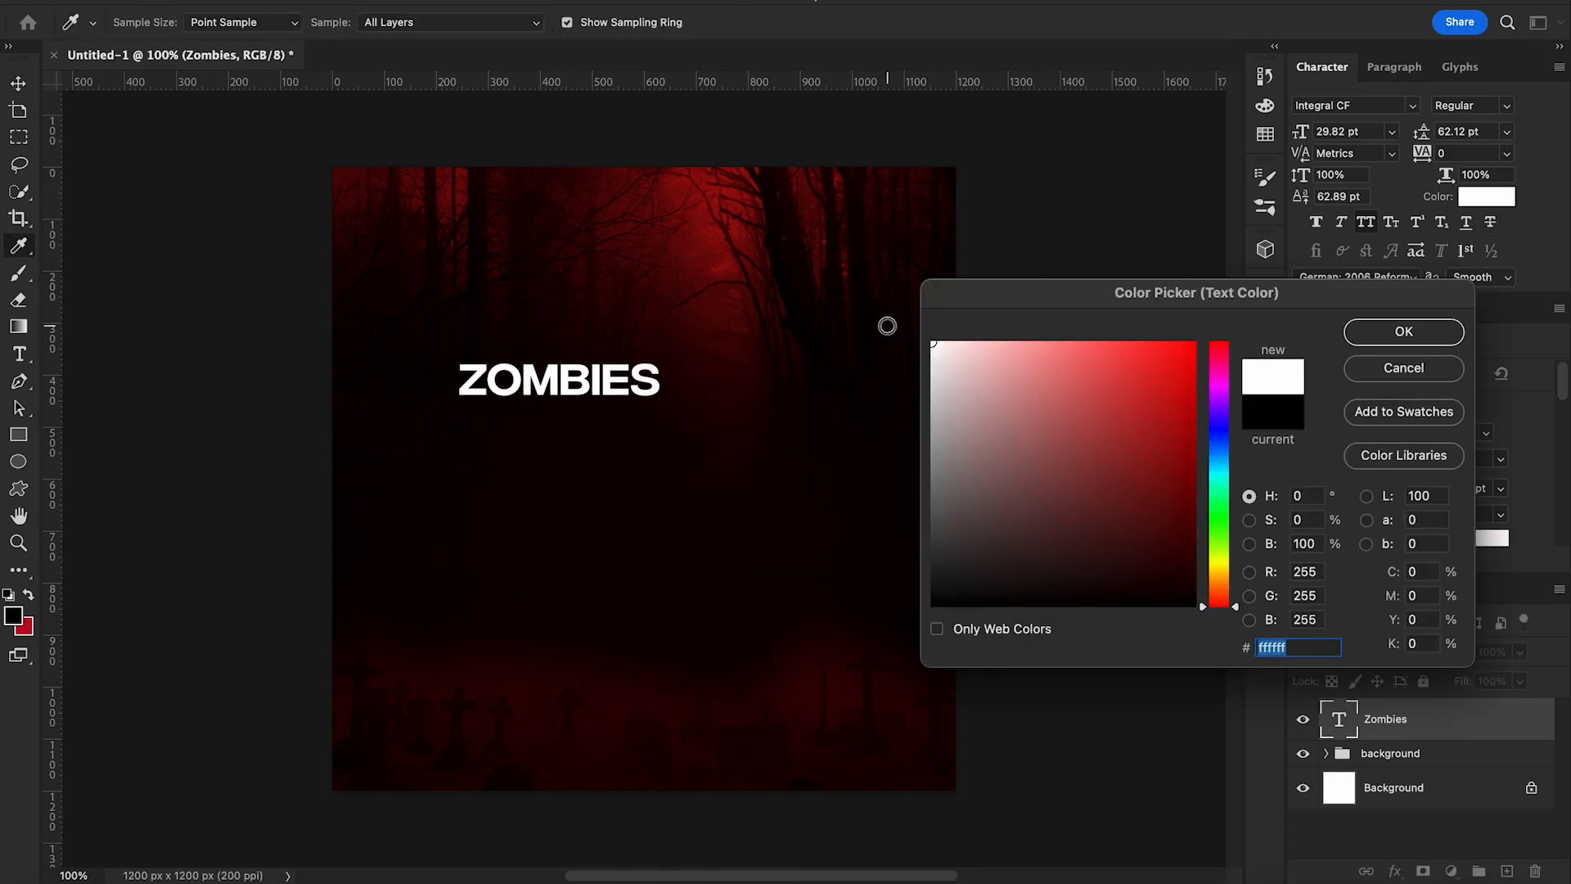
{"action": "left_click", "coordinate": [1404, 330]}
{"action": "left_click", "coordinate": [1416, 107]}
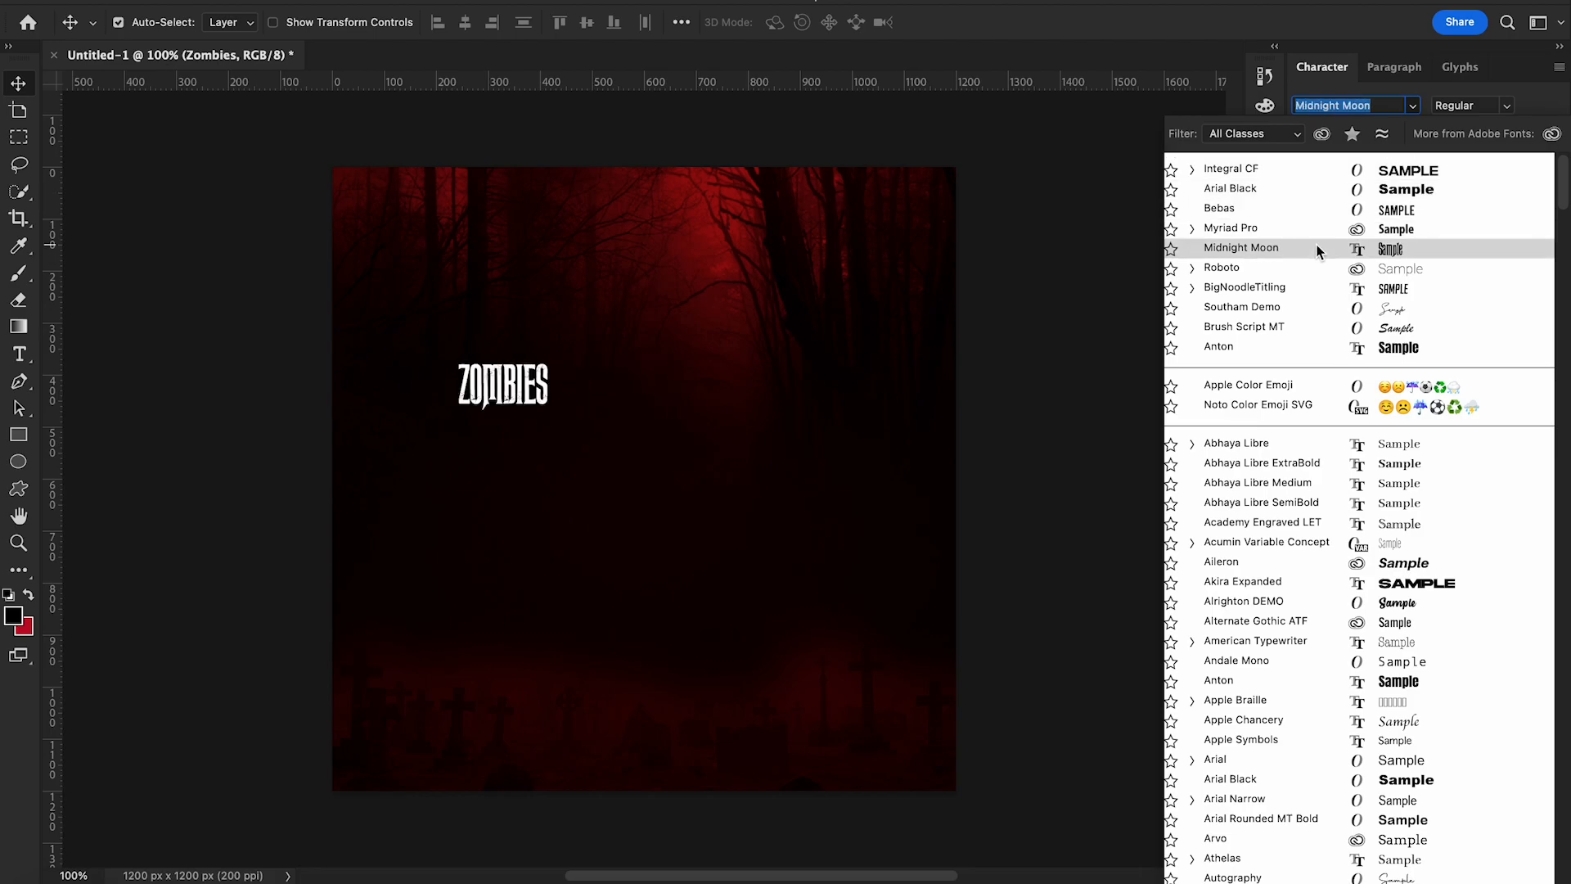
{"action": "left_click", "coordinate": [1316, 248]}
Scale the Zombies text up to about 92.3 pt and position it centered in the upper part of the canvas
{"action": "key", "text": "super+t"}
{"action": "left_click_drag", "start_coordinate": [546, 417], "coordinate": [737, 530]}
{"action": "left_click_drag", "start_coordinate": [664, 495], "coordinate": [694, 379]}
{"action": "key", "text": "Return"}
Add a text layer reading Night, scale it to about 133.8 pt and place it directly beneath the Zombies text
{"action": "key", "text": "t"}
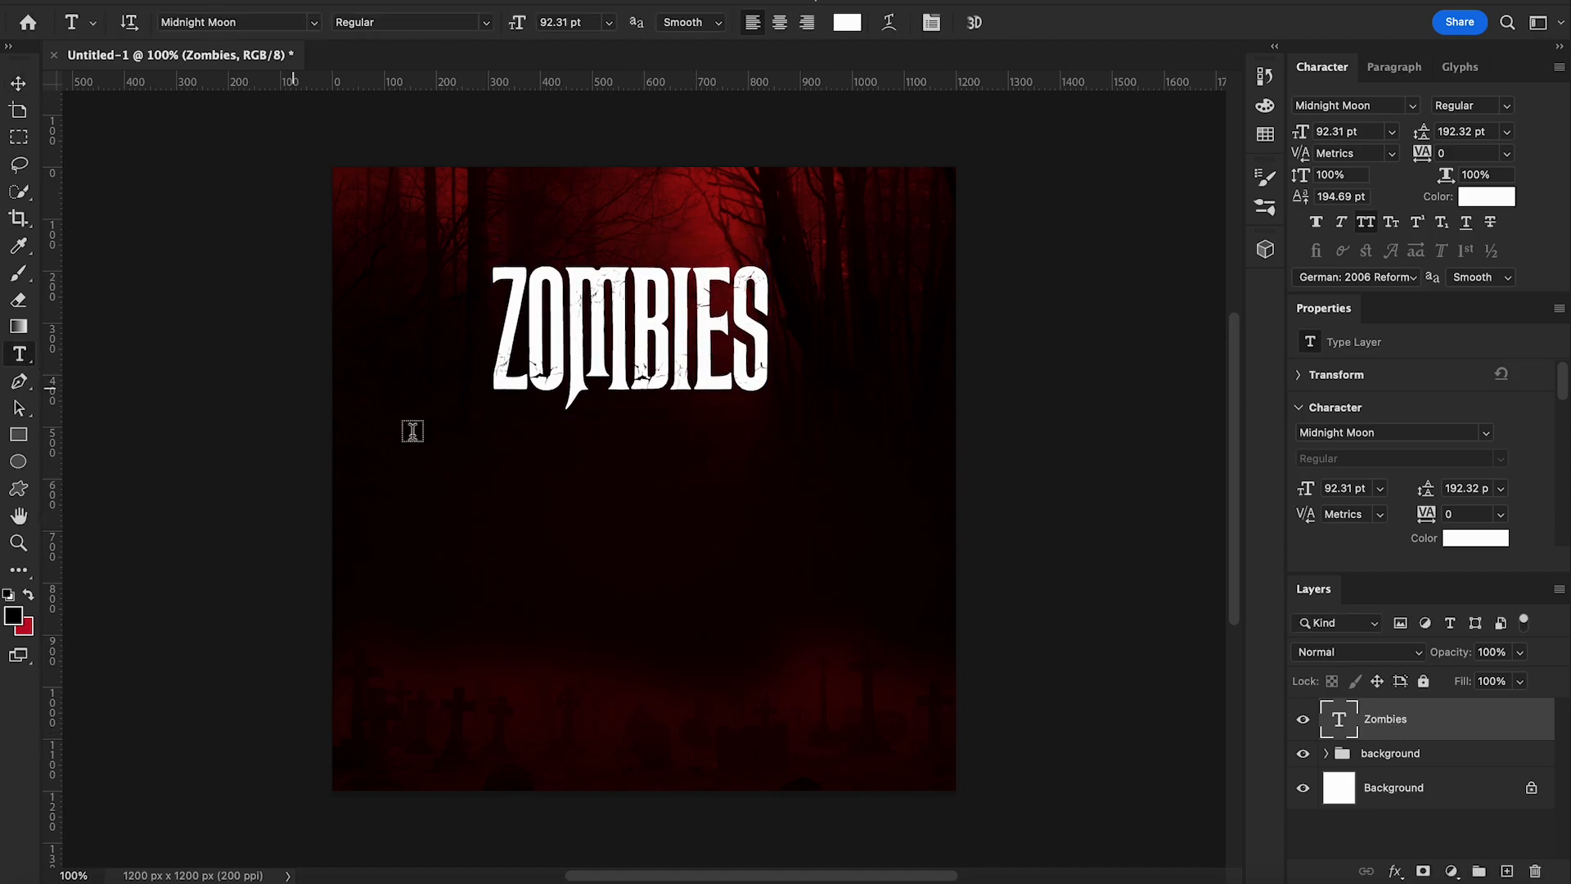
{"action": "left_click", "coordinate": [538, 511]}
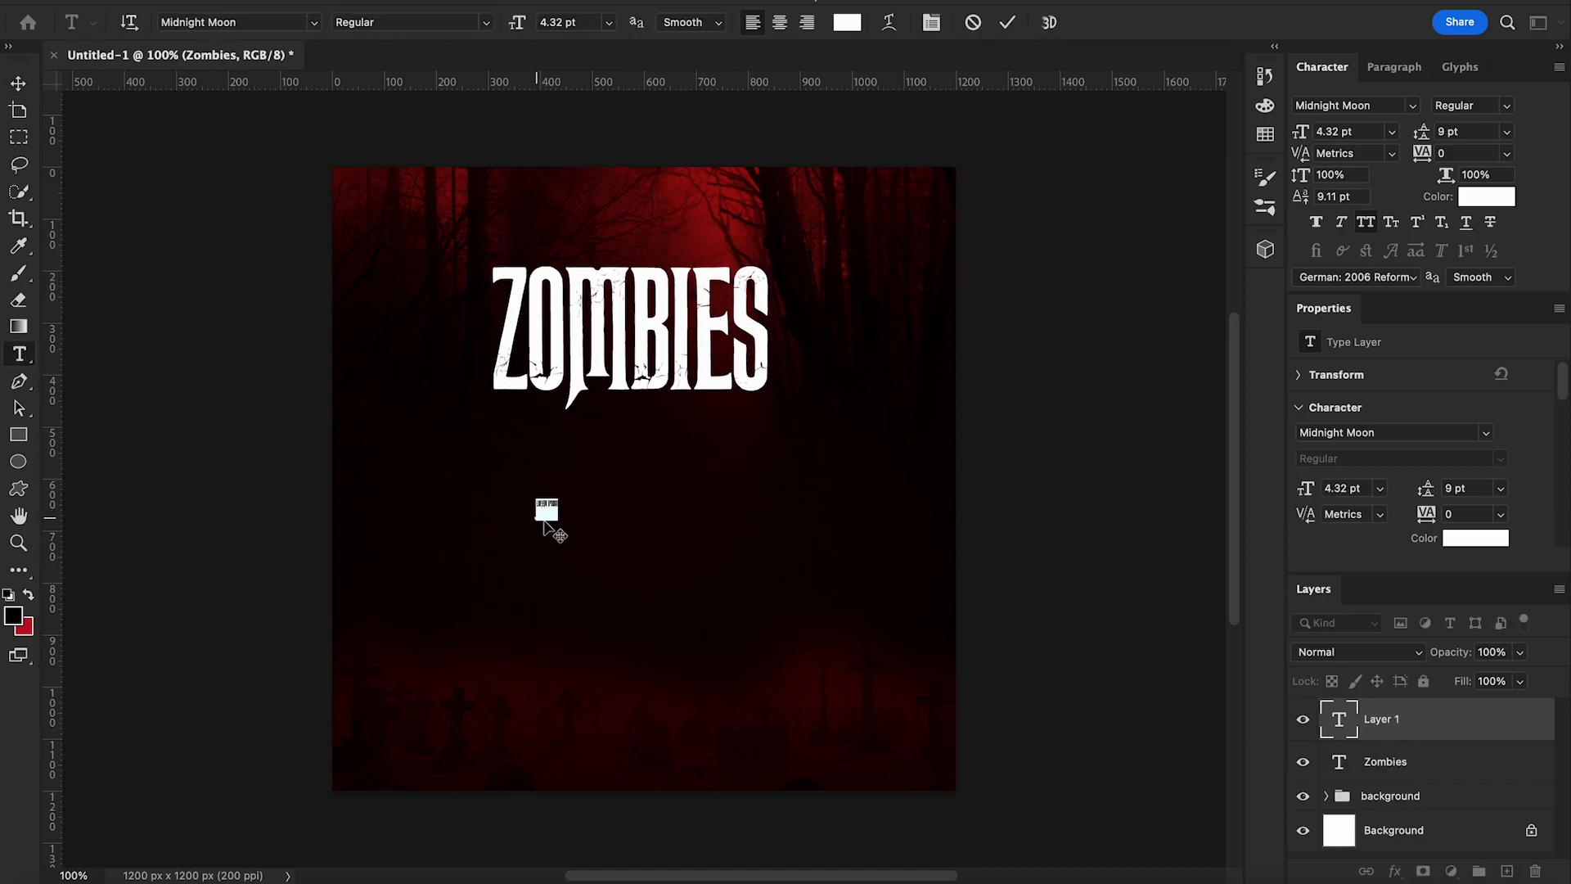
{"action": "left_click", "coordinate": [19, 85]}
{"action": "key", "text": "ctrl+t"}
{"action": "left_click_drag", "start_coordinate": [547, 509], "coordinate": [825, 765]}
{"action": "left_click_drag", "start_coordinate": [717, 675], "coordinate": [672, 518]}
{"action": "left_click_drag", "start_coordinate": [780, 612], "coordinate": [778, 606]}
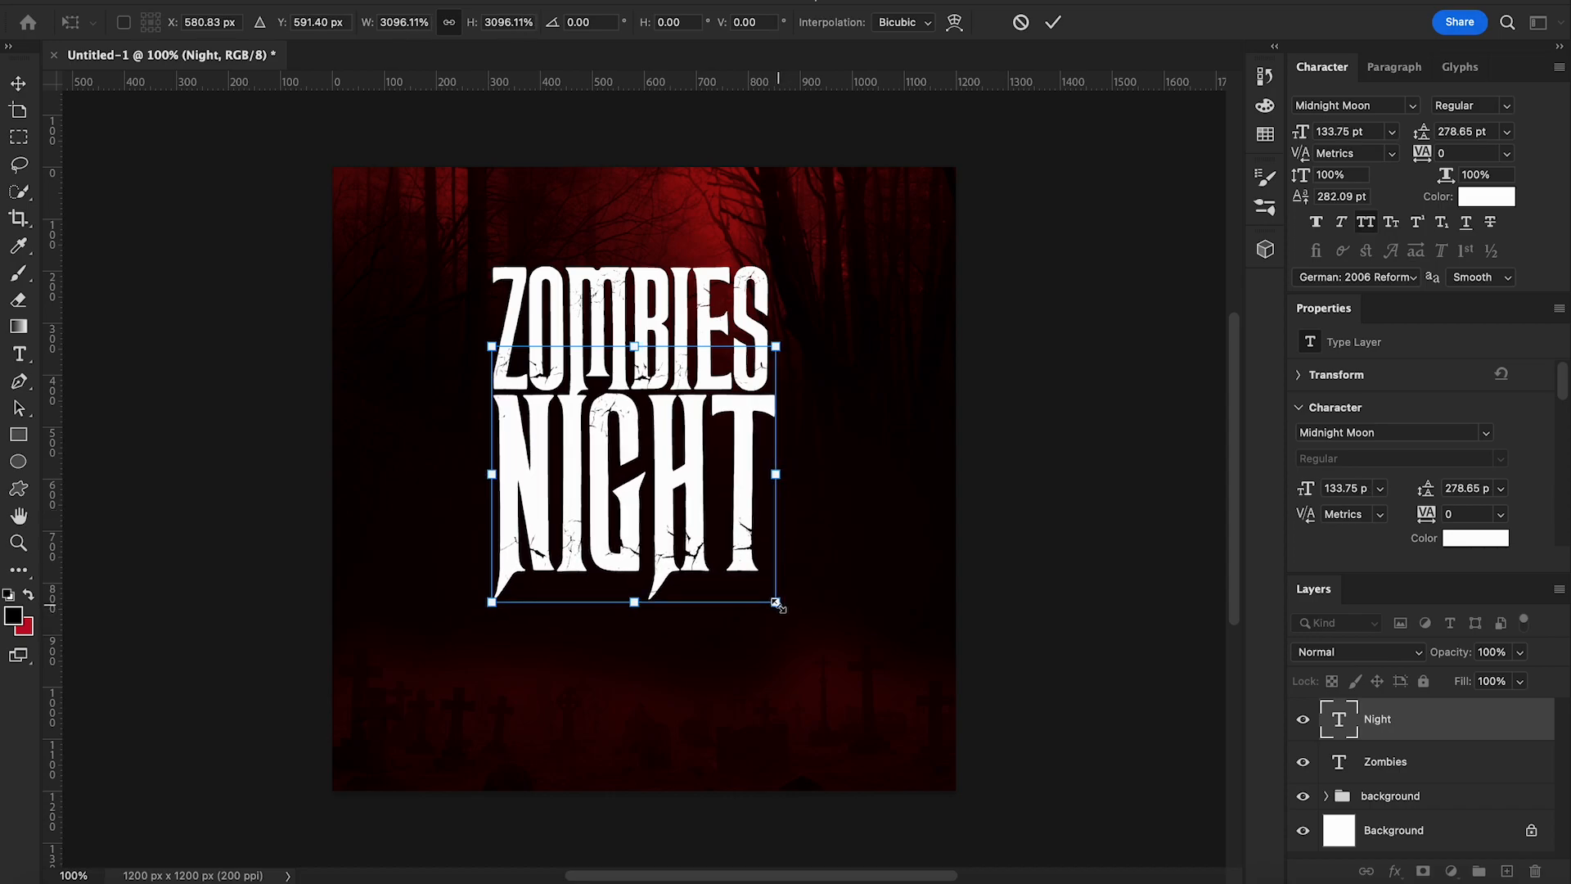
{"action": "key", "text": "Return"}
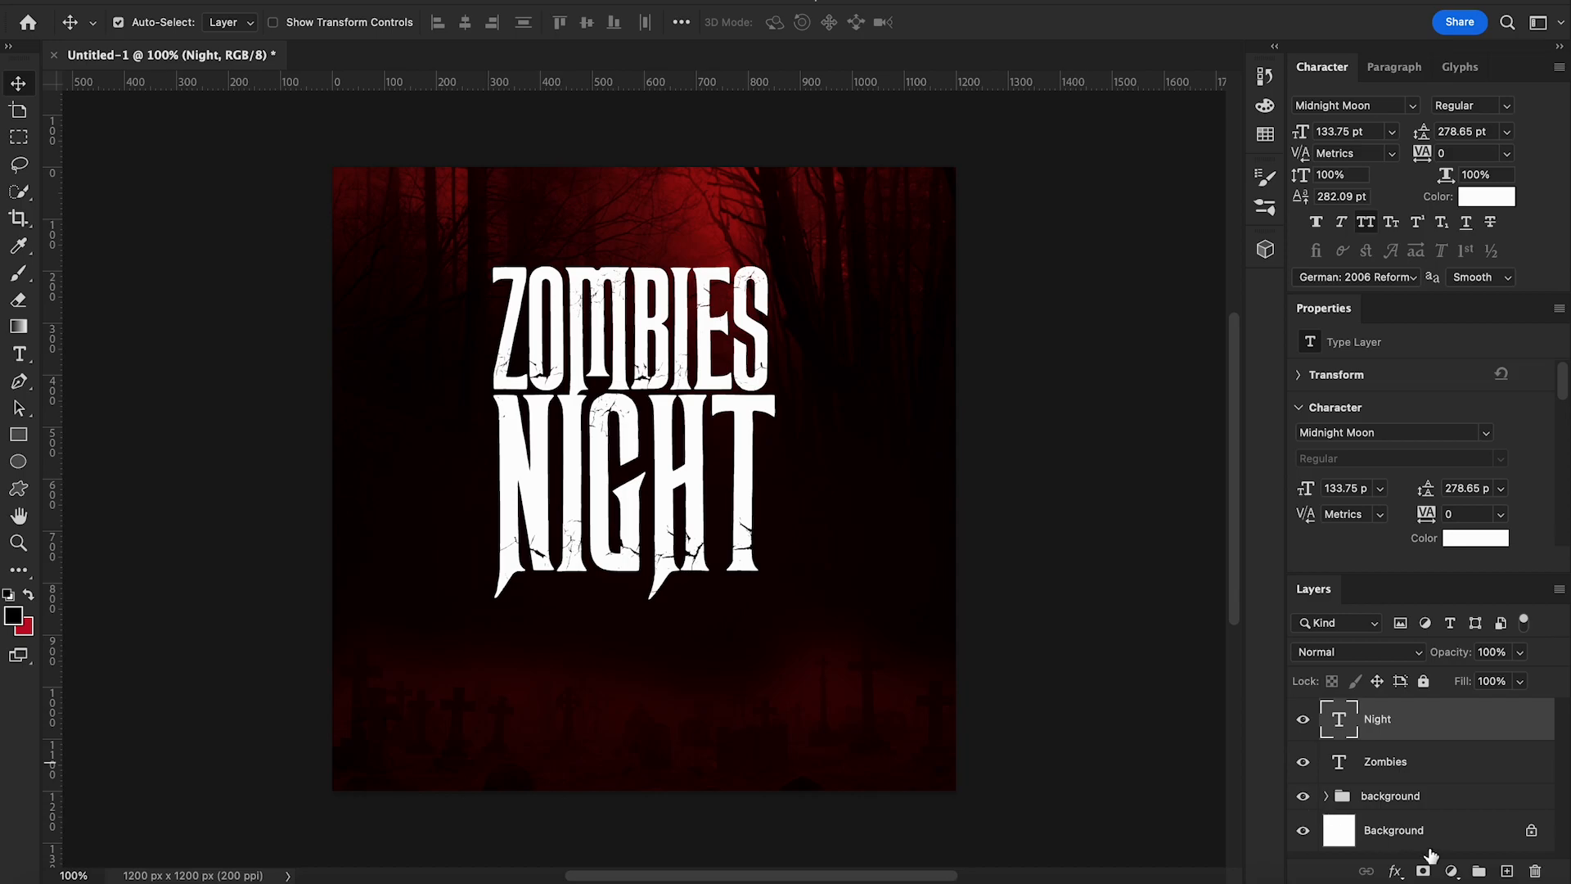
Select the Night and Zombies text layers together and move them slightly down
{"action": "left_click", "coordinate": [1396, 763], "text": "shift"}
{"action": "key", "text": "ctrl+t"}
{"action": "left_click_drag", "start_coordinate": [649, 411], "coordinate": [652, 442]}
{"action": "key", "text": "Return"}
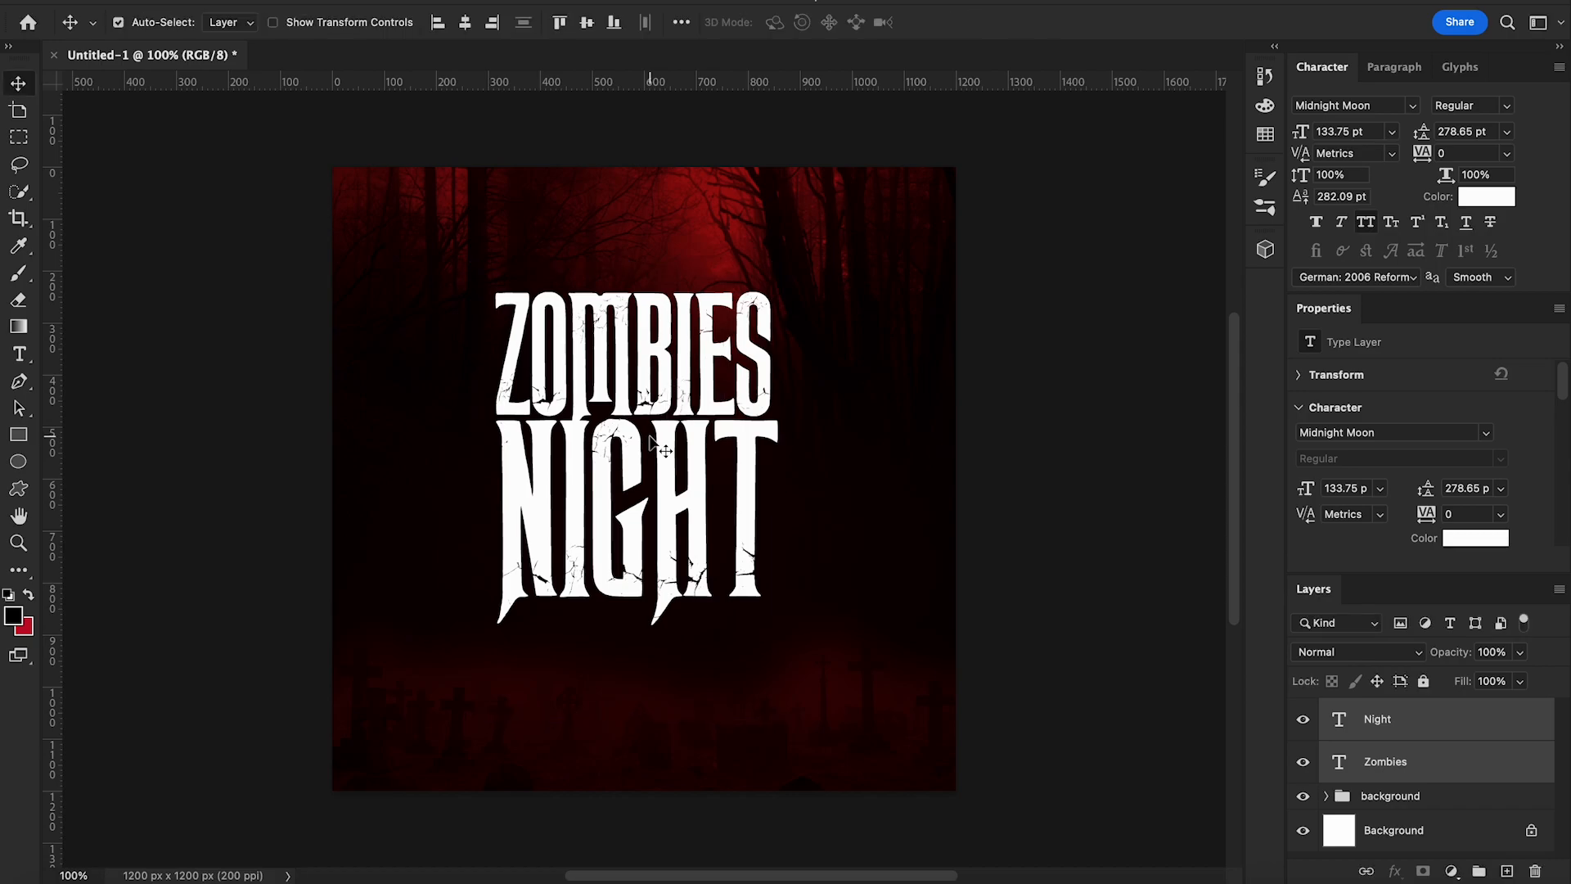
Enlarge the Night and Zombies text layers together slightly
{"action": "key", "text": "ctrl+t"}
{"action": "left_click_drag", "start_coordinate": [779, 264], "coordinate": [783, 257]}
{"action": "left_click_drag", "start_coordinate": [474, 723], "coordinate": [466, 733]}
{"action": "key", "text": "Return"}
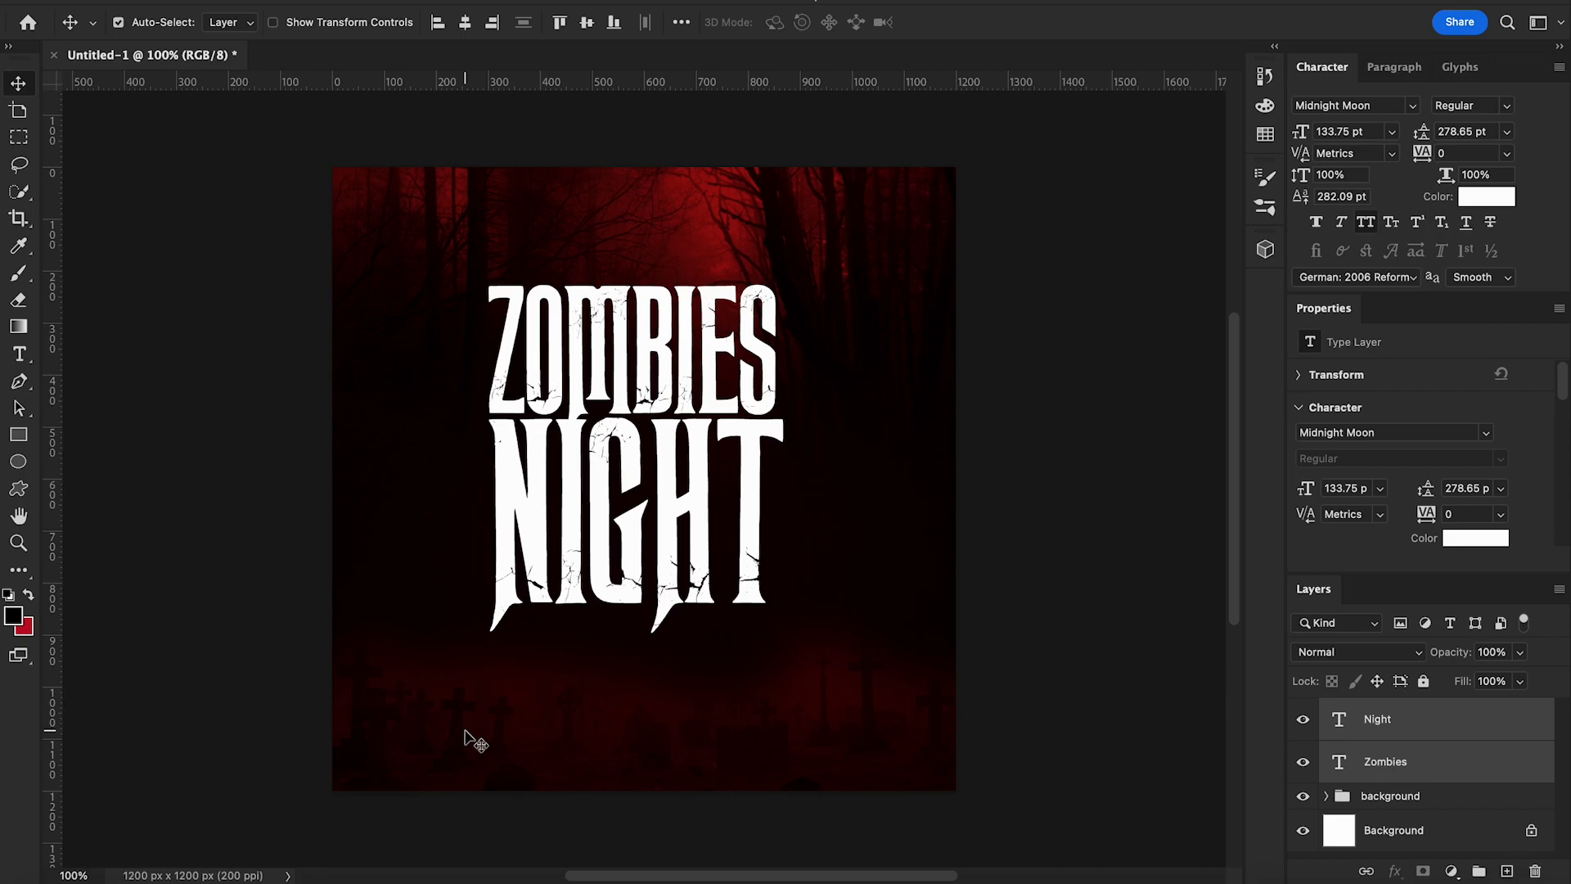
Open the layer style of the Zombies text and add a radial Gradient Overlay
{"action": "scroll", "coordinate": [776, 759], "scroll_direction": "down", "scroll_amount": 1}
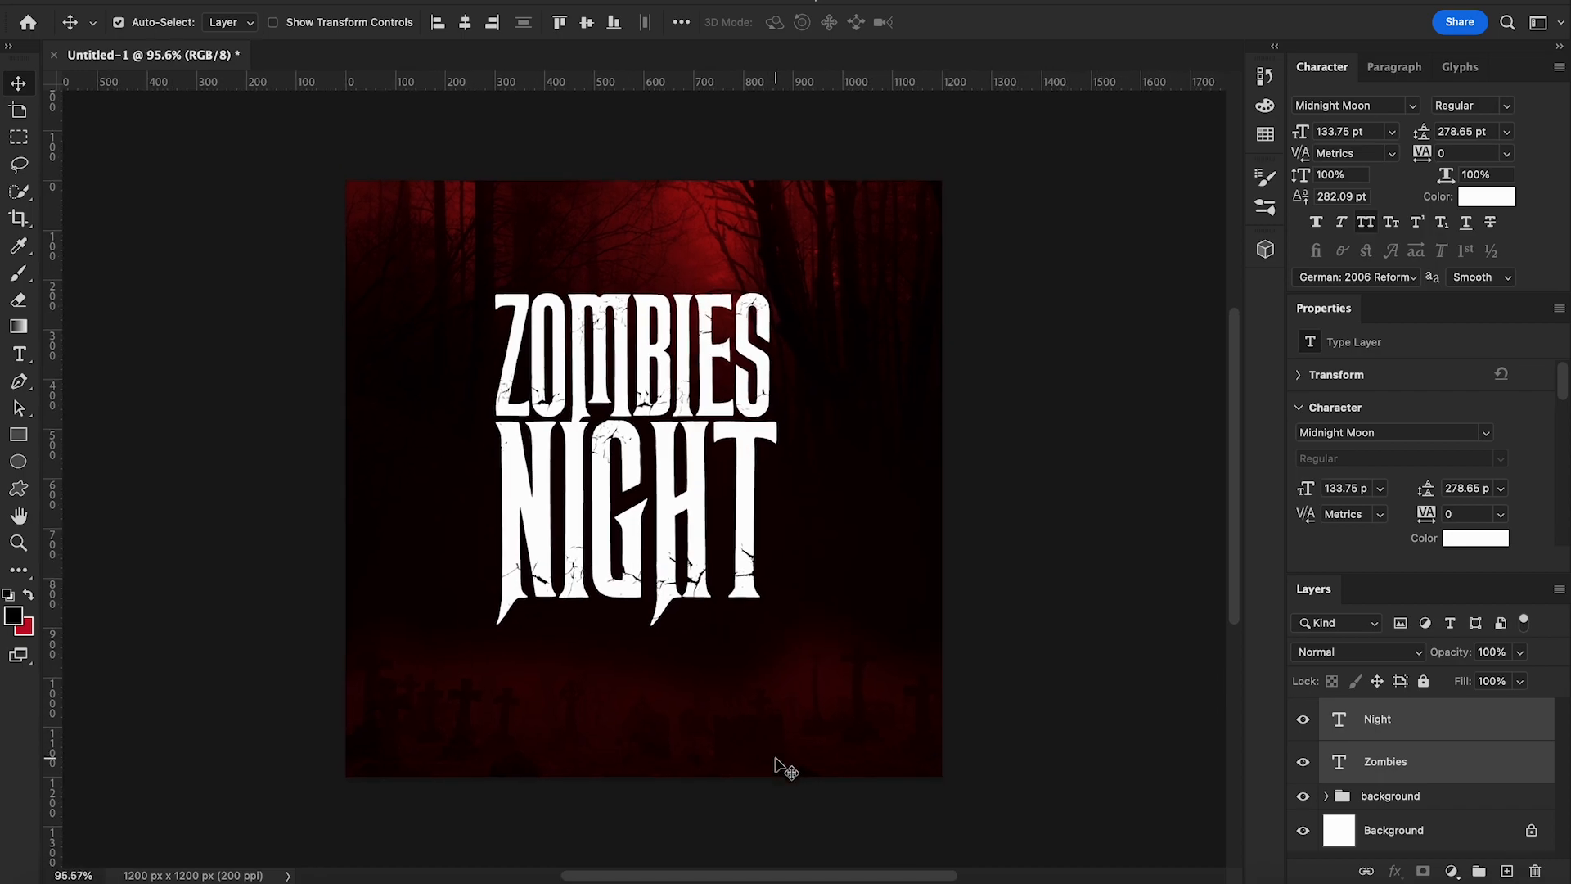
{"action": "left_click", "coordinate": [1407, 756]}
{"action": "right_click", "coordinate": [1396, 773]}
{"action": "left_click", "coordinate": [1396, 777]}
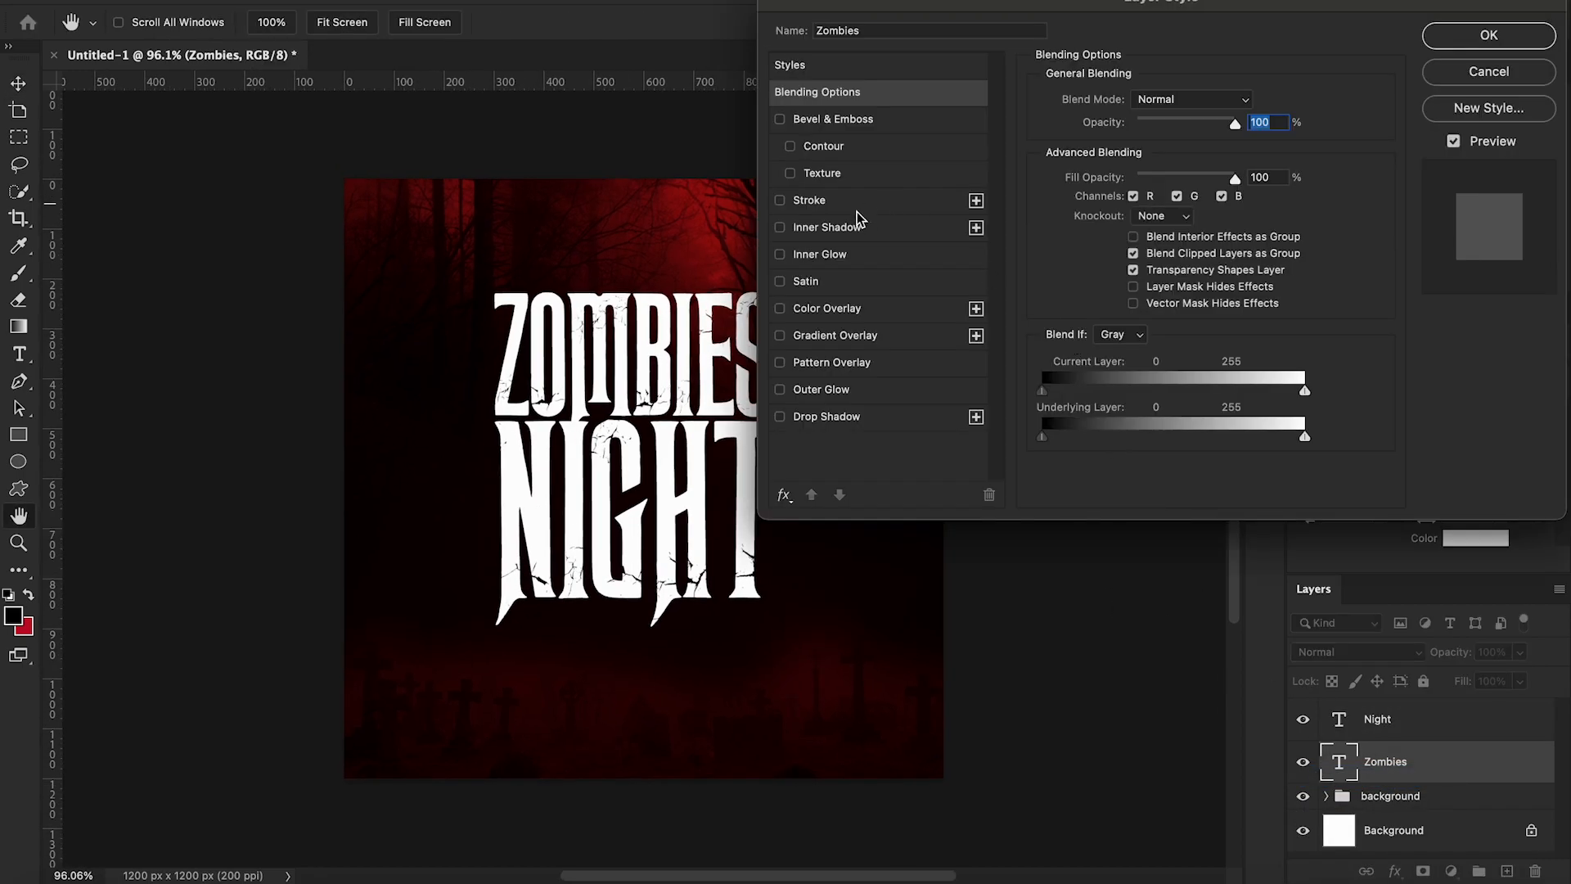
{"action": "left_click", "coordinate": [855, 338]}
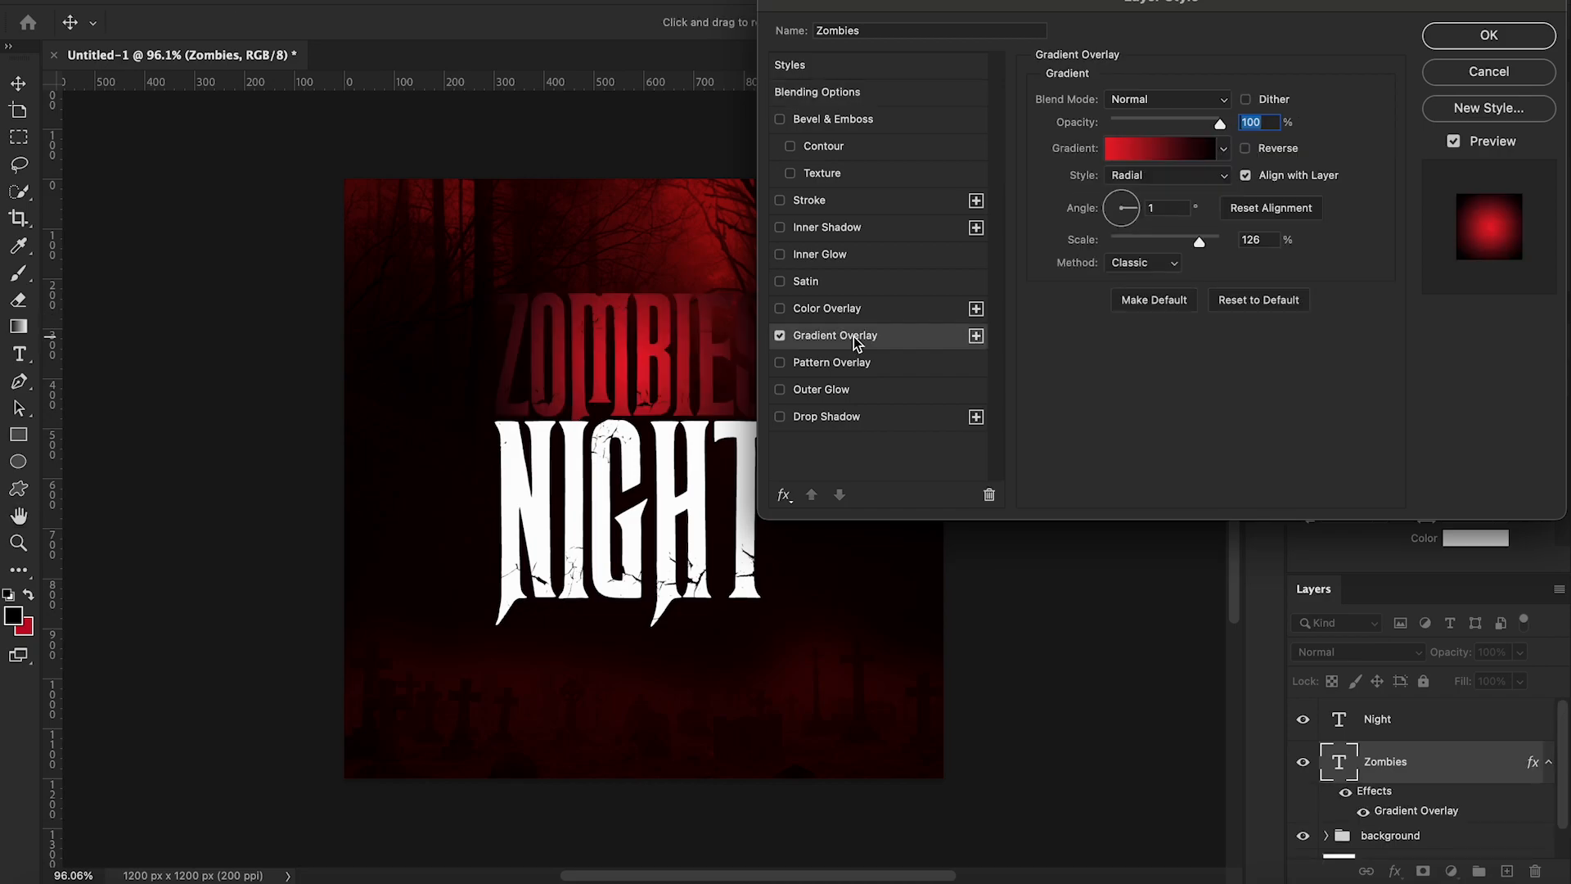
Use red e91b2a and near-black 010101 as the stop colors of the Zombies text's gradient overlay
{"action": "left_click", "coordinate": [1162, 151]}
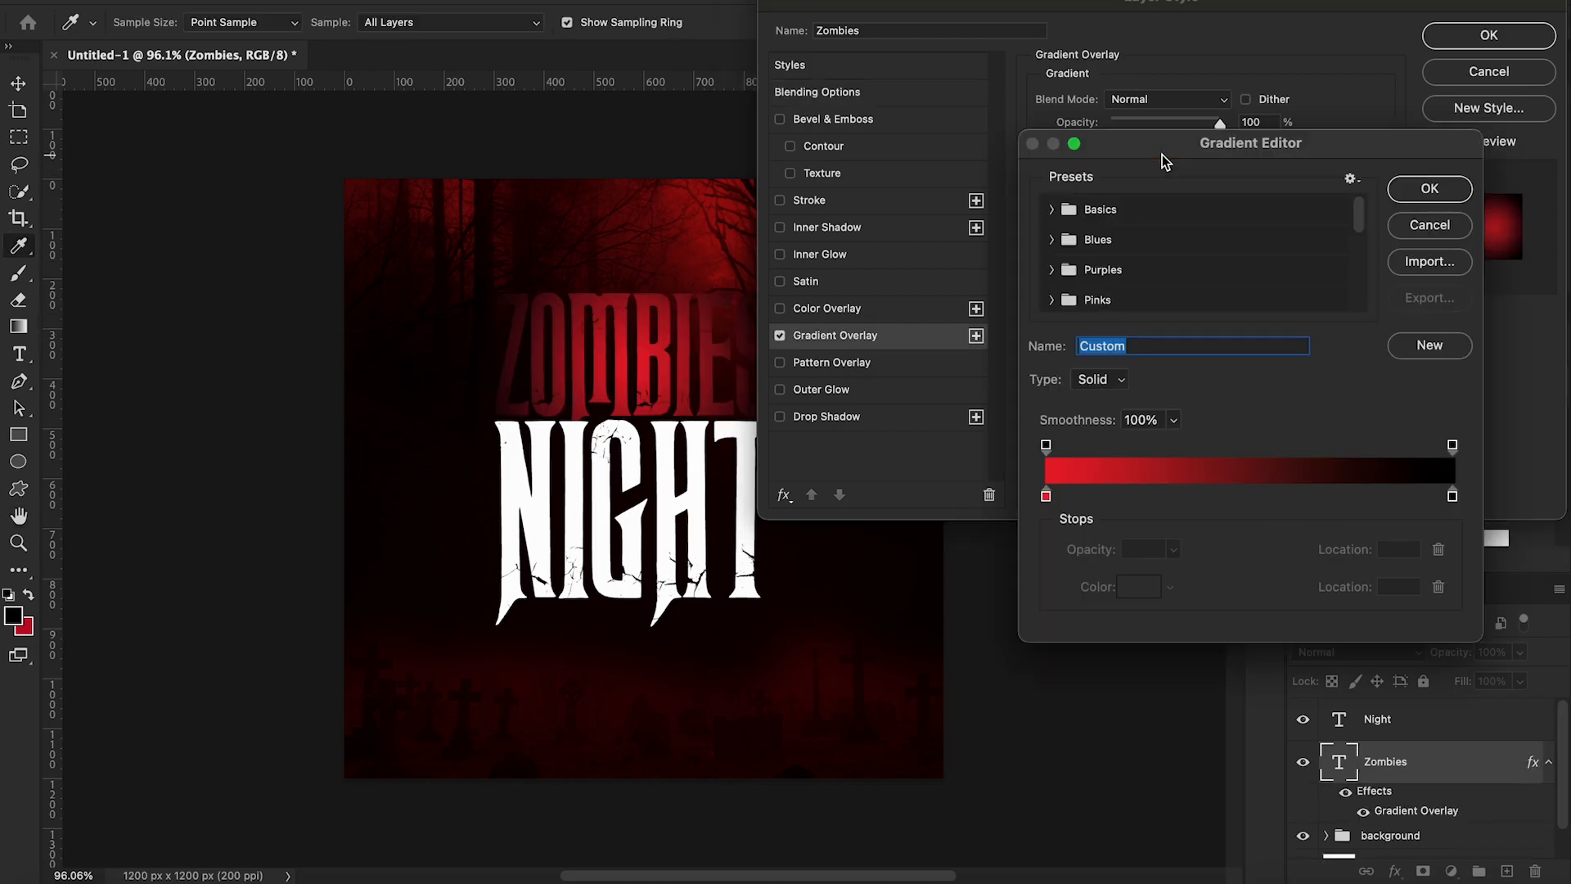
{"action": "double_click", "coordinate": [1047, 496]}
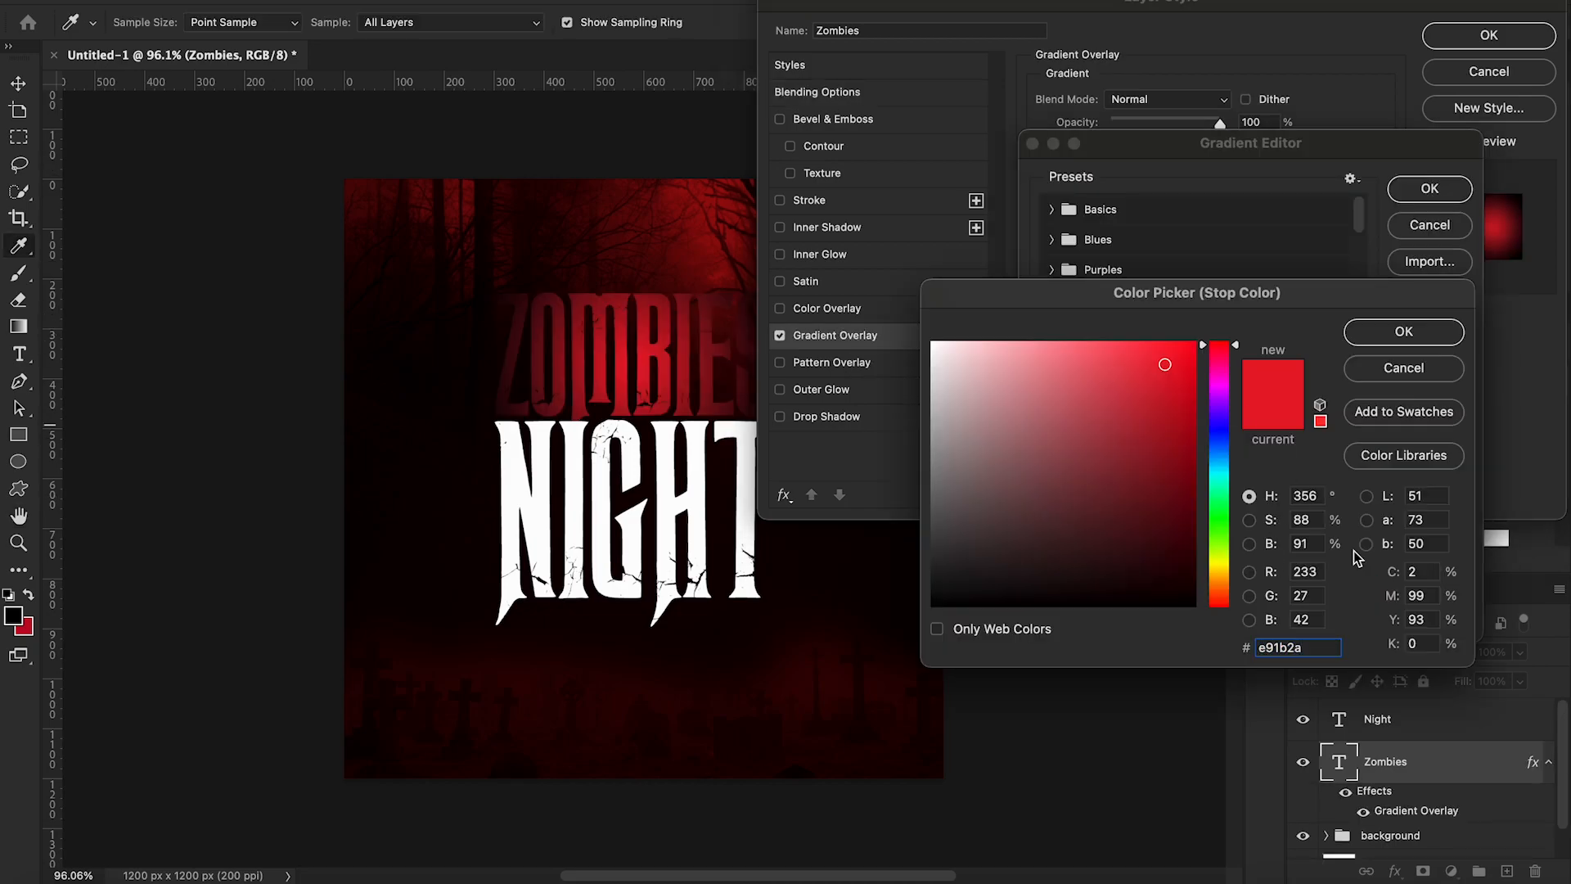
{"action": "left_click", "coordinate": [1404, 331]}
{"action": "double_click", "coordinate": [1455, 500]}
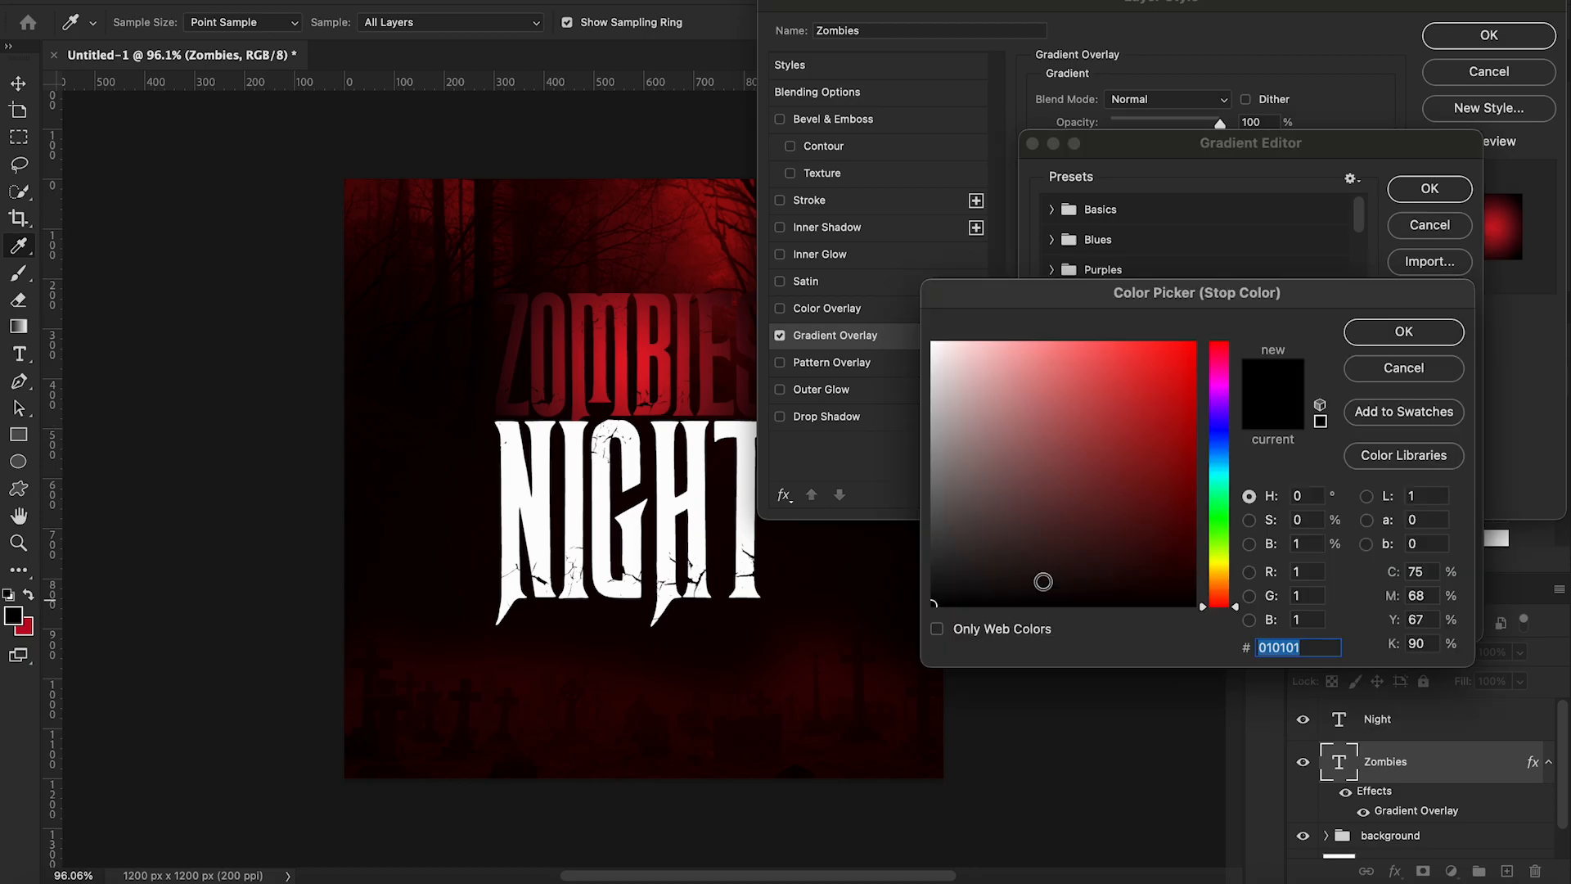
{"action": "left_click", "coordinate": [1395, 335]}
{"action": "left_click", "coordinate": [1427, 191]}
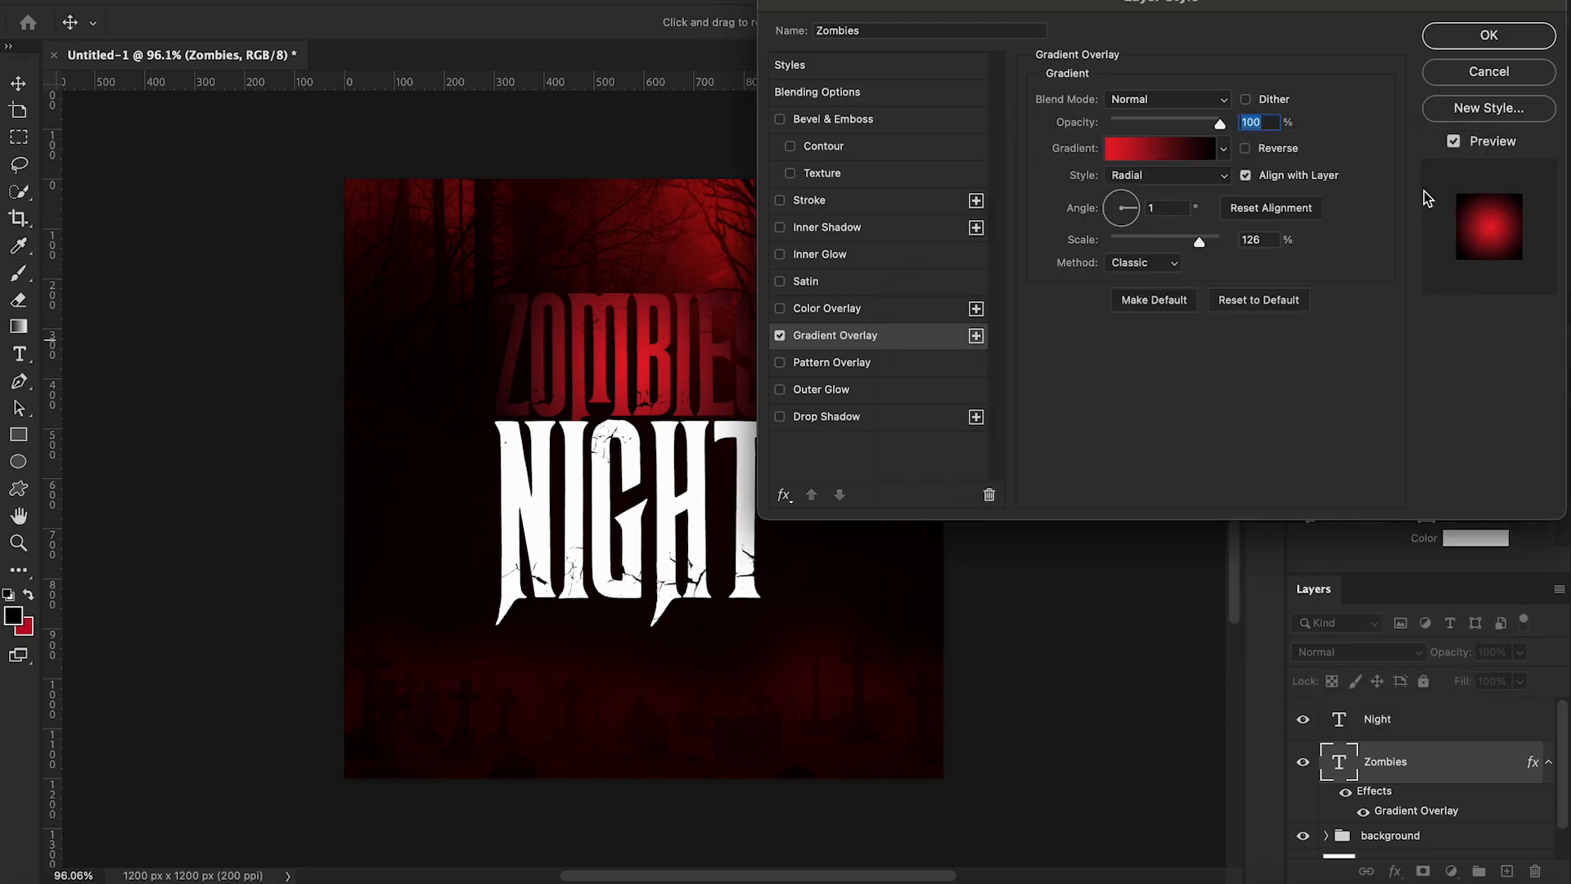
Add a white Outer Glow to the Zombies text
{"action": "left_click", "coordinate": [870, 395]}
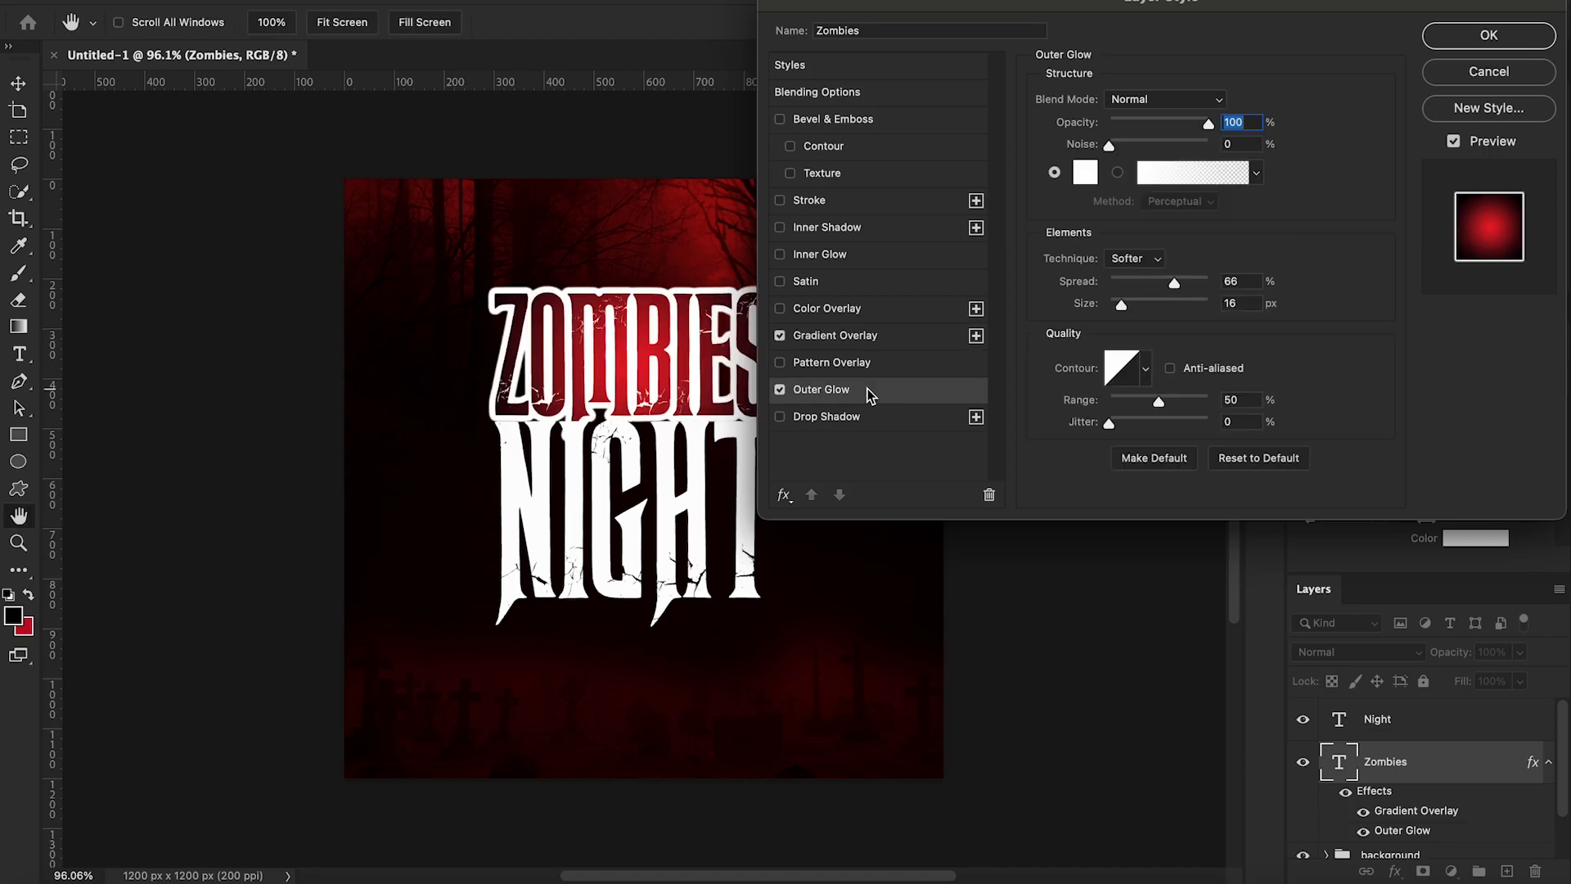
Try Darker Color, Pin Light, Subtract and Luminosity as blend modes for the Zombies text's outer glow
{"action": "left_click", "coordinate": [1207, 102]}
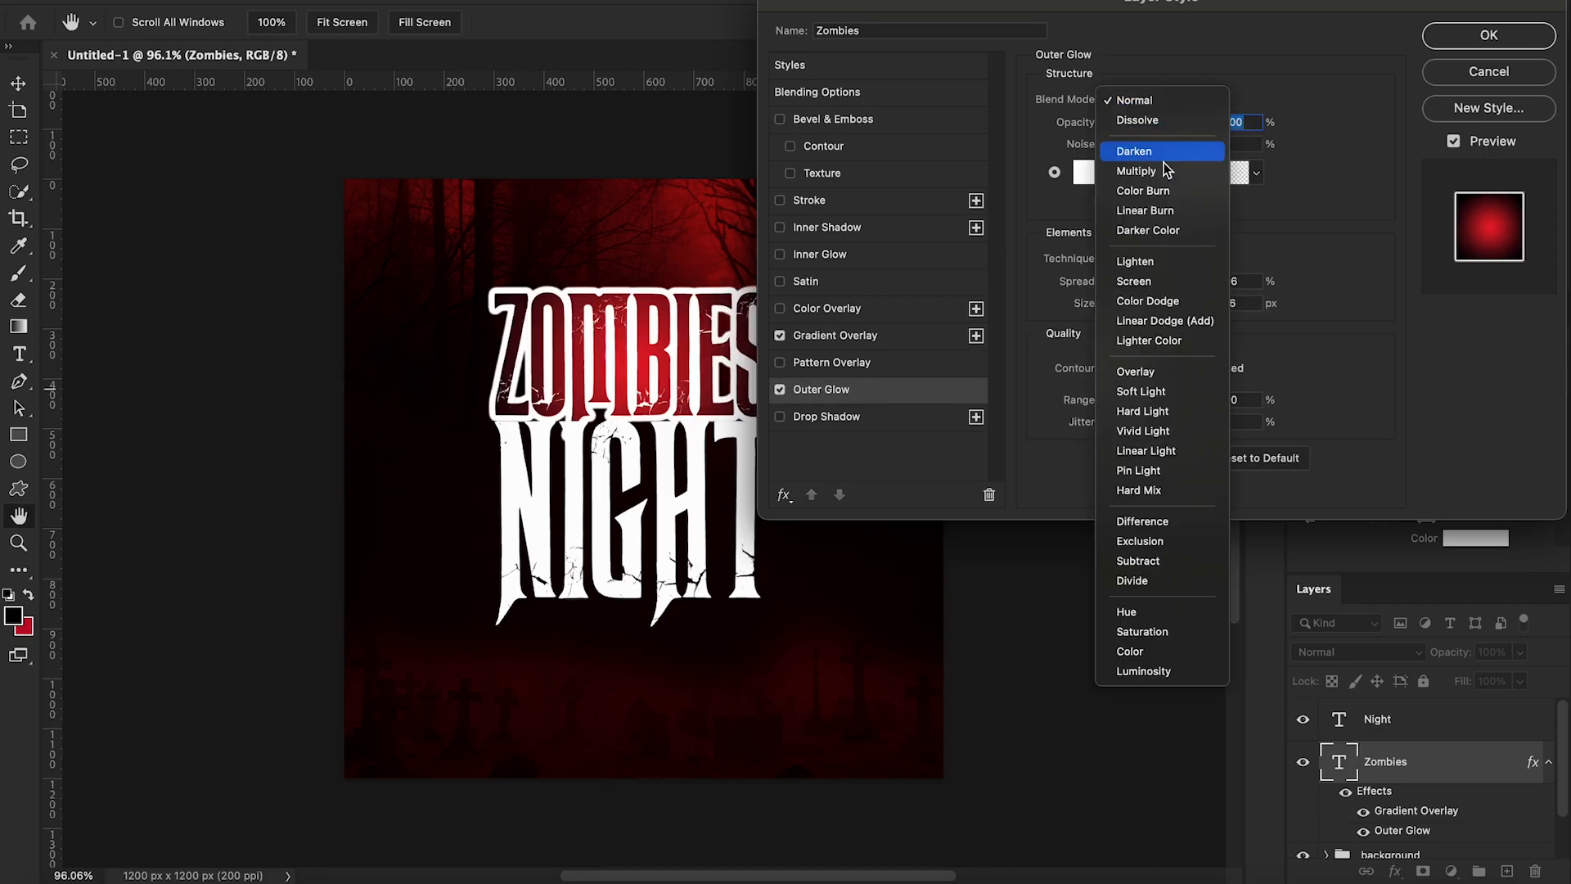
{"action": "left_click", "coordinate": [1152, 231]}
{"action": "left_click", "coordinate": [1211, 100]}
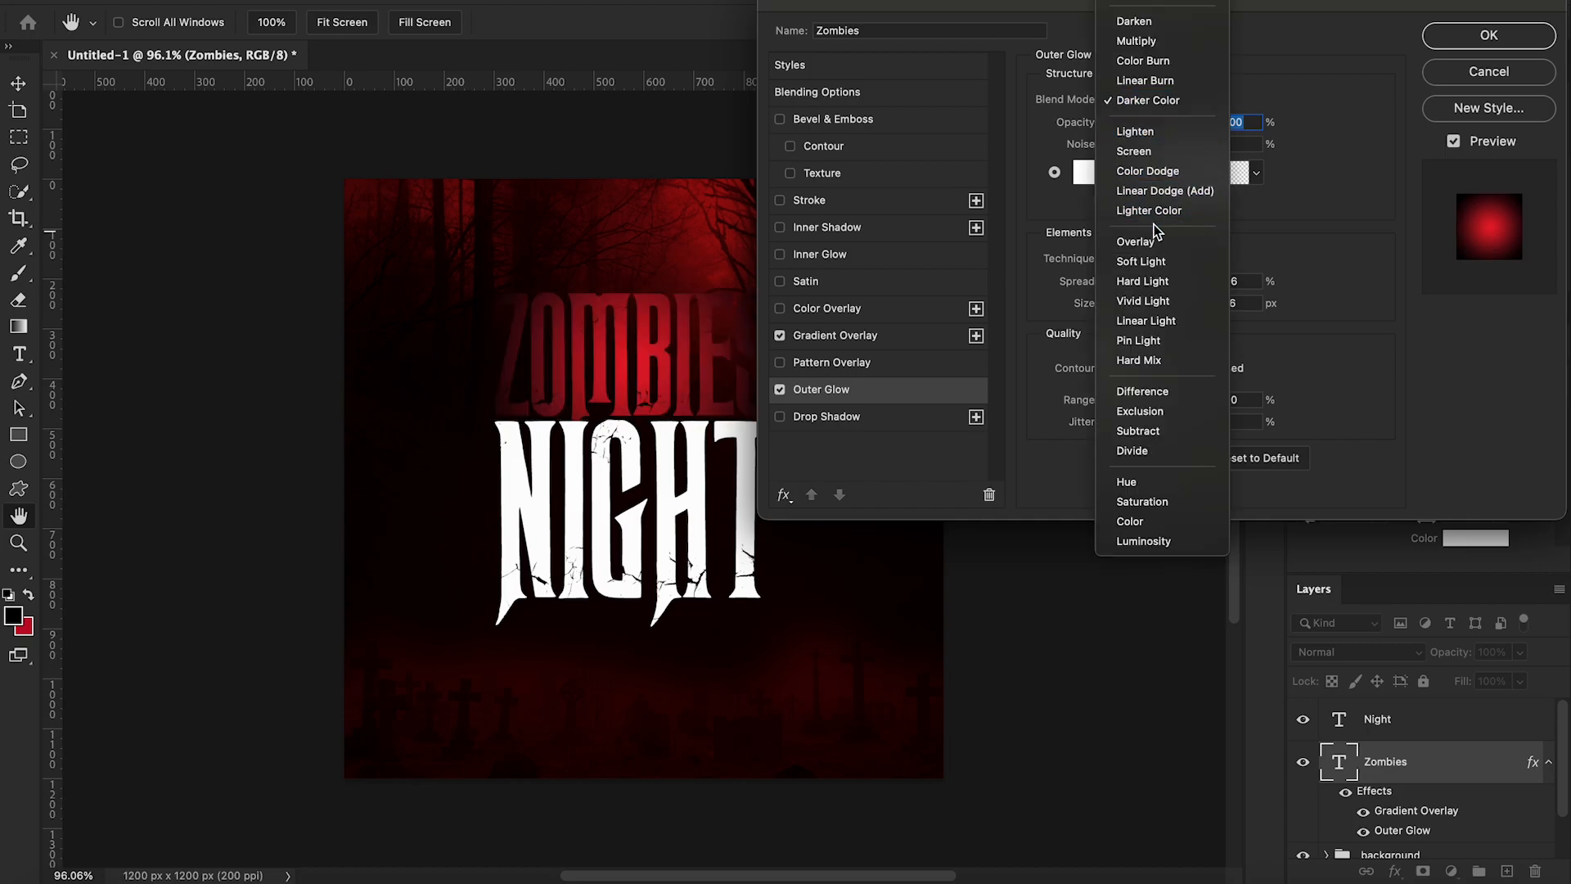
{"action": "left_click", "coordinate": [1156, 239]}
{"action": "left_click", "coordinate": [1212, 98]}
{"action": "left_click", "coordinate": [1170, 202]}
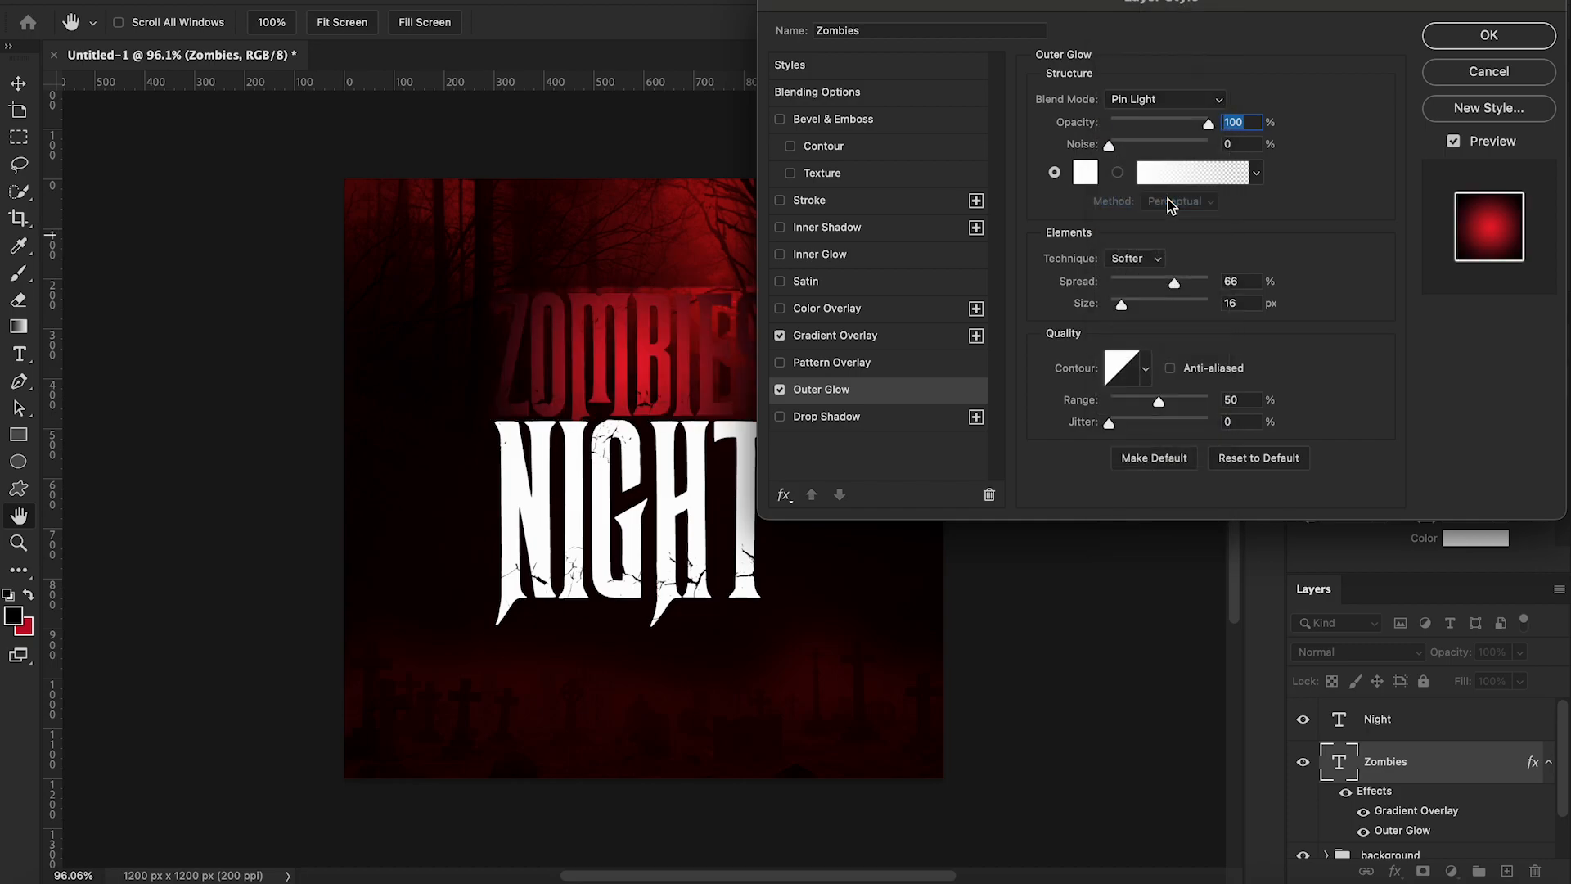
{"action": "left_click", "coordinate": [1217, 101]}
{"action": "left_click", "coordinate": [1170, 191]}
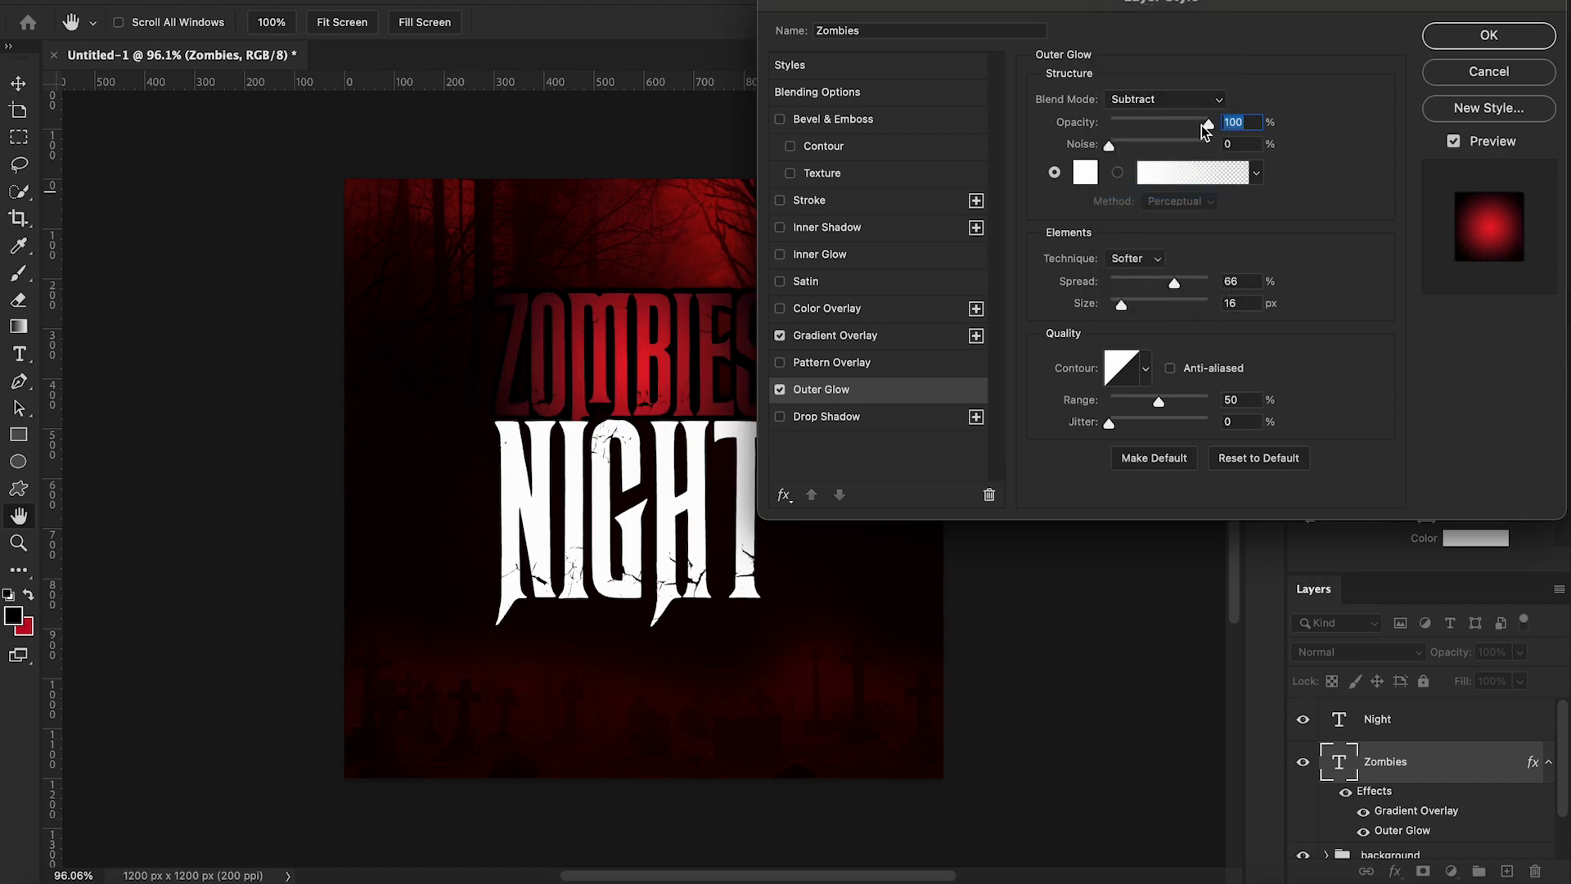
{"action": "left_click", "coordinate": [1207, 99]}
{"action": "left_click", "coordinate": [1154, 213]}
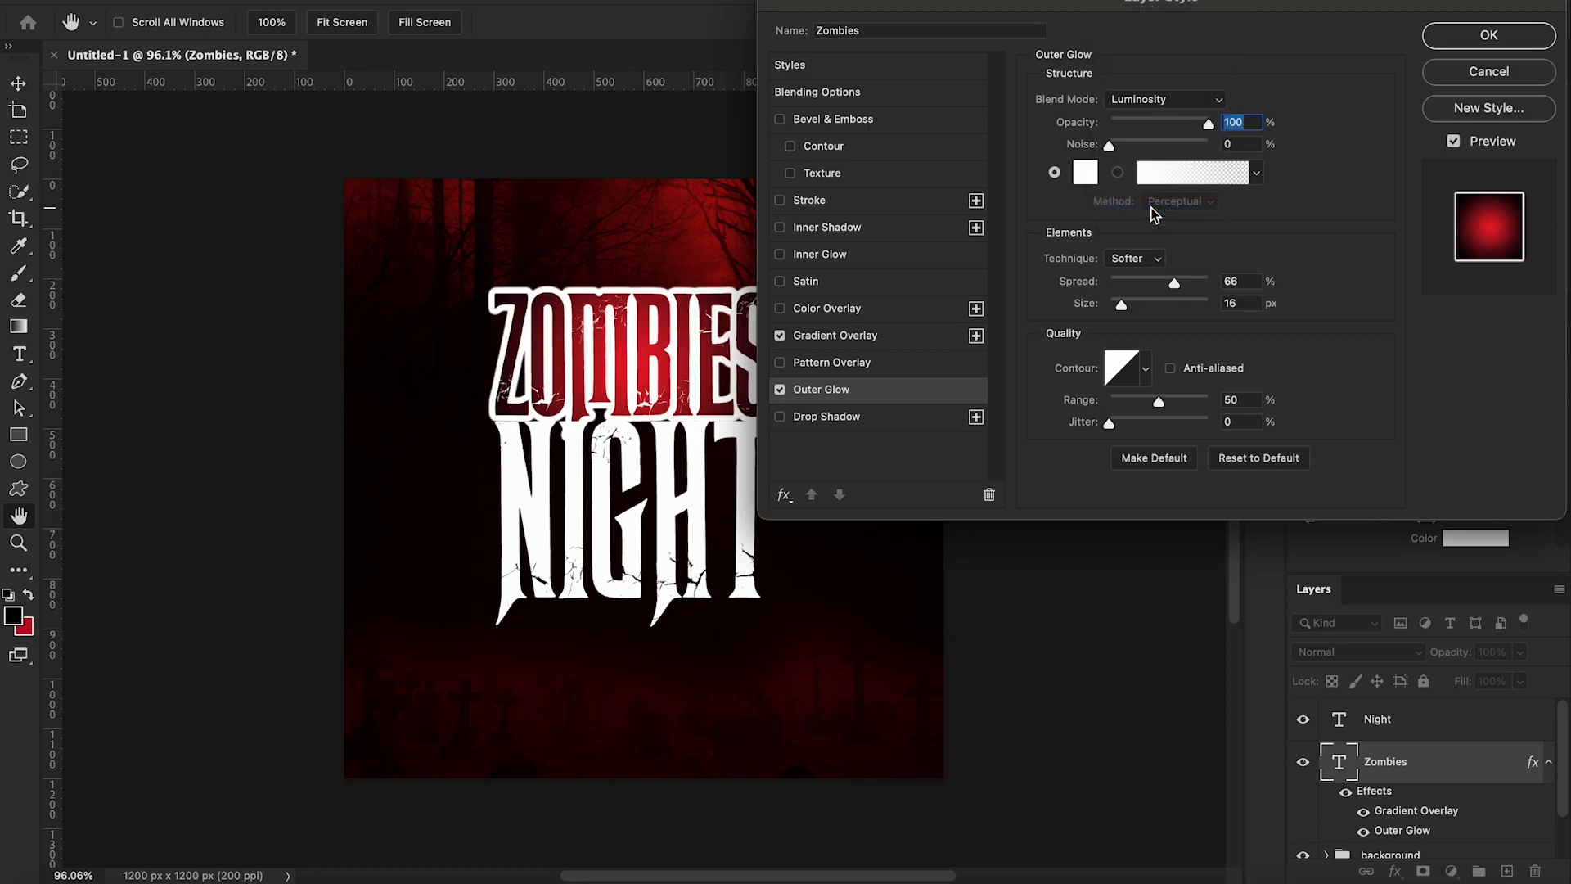
Try Hue, Subtract and Exclusion as blend modes for the Zombies text's outer glow
{"action": "left_click", "coordinate": [1220, 101]}
{"action": "left_click", "coordinate": [1162, 80]}
{"action": "left_click", "coordinate": [1210, 99]}
{"action": "left_click", "coordinate": [1195, 81]}
{"action": "left_click", "coordinate": [1209, 91]}
{"action": "left_click", "coordinate": [1203, 101]}
{"action": "left_click", "coordinate": [1211, 104]}
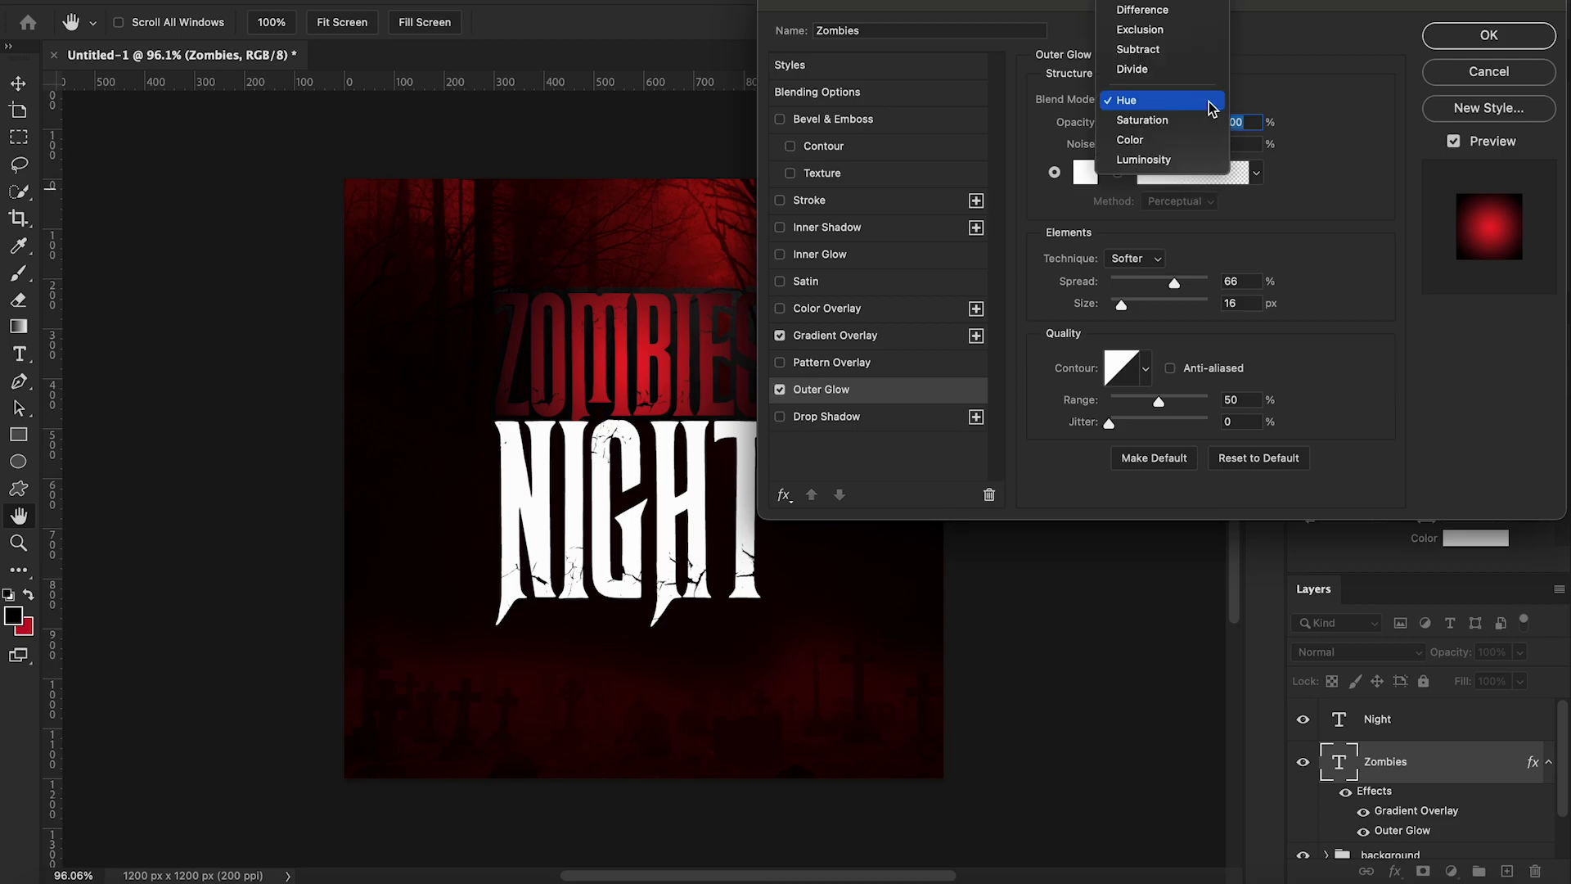
{"action": "left_click", "coordinate": [1193, 69]}
{"action": "left_click", "coordinate": [1209, 100]}
{"action": "left_click", "coordinate": [1195, 86]}
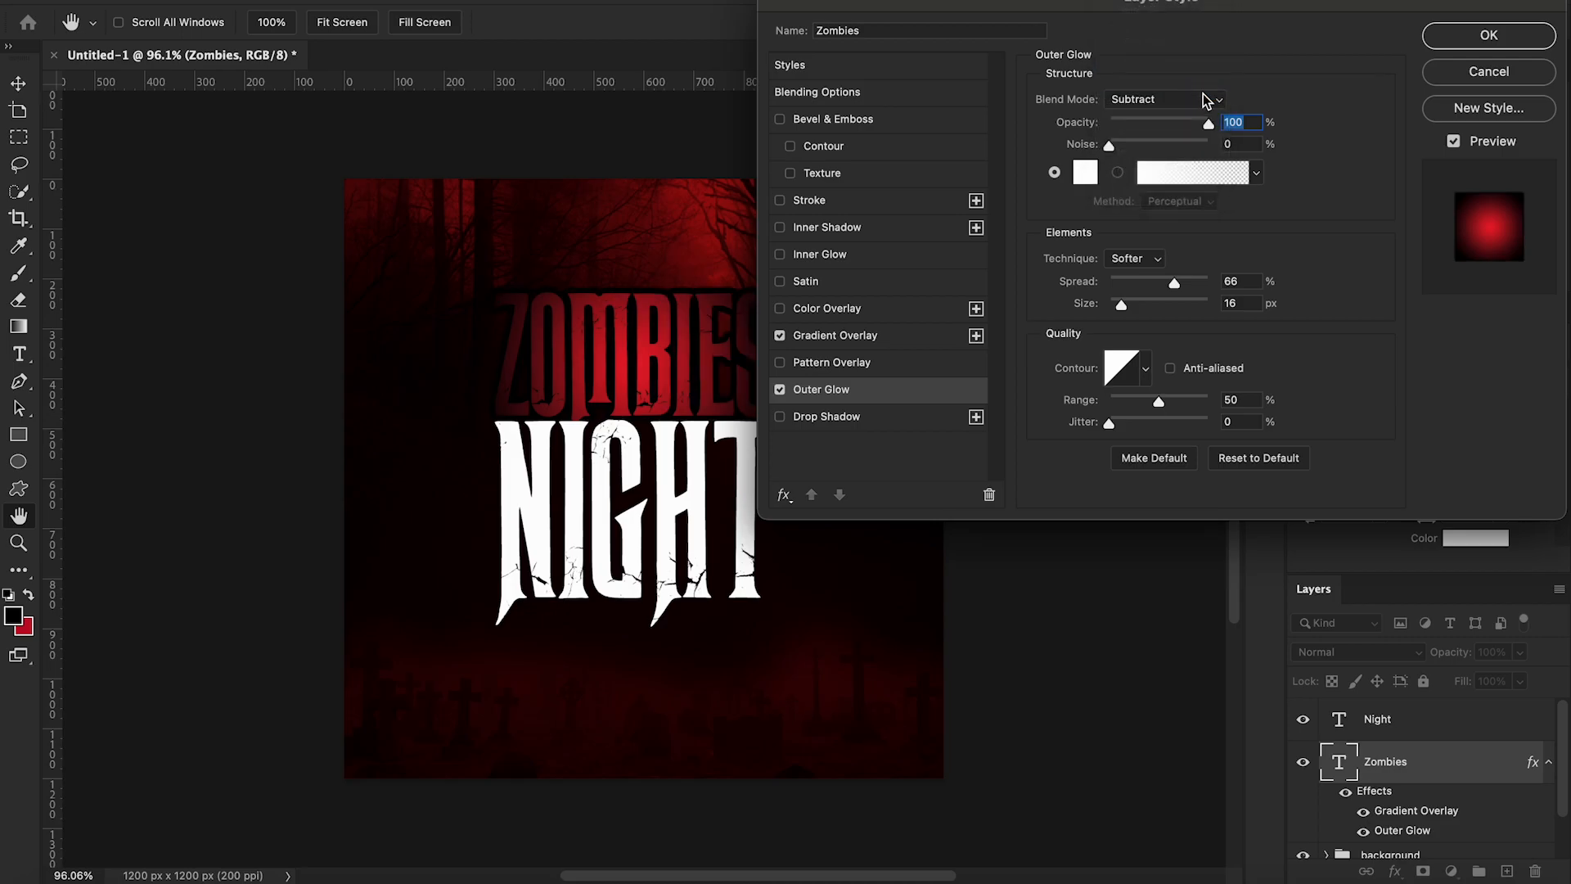
{"action": "left_click", "coordinate": [1210, 100]}
{"action": "left_click", "coordinate": [1195, 86]}
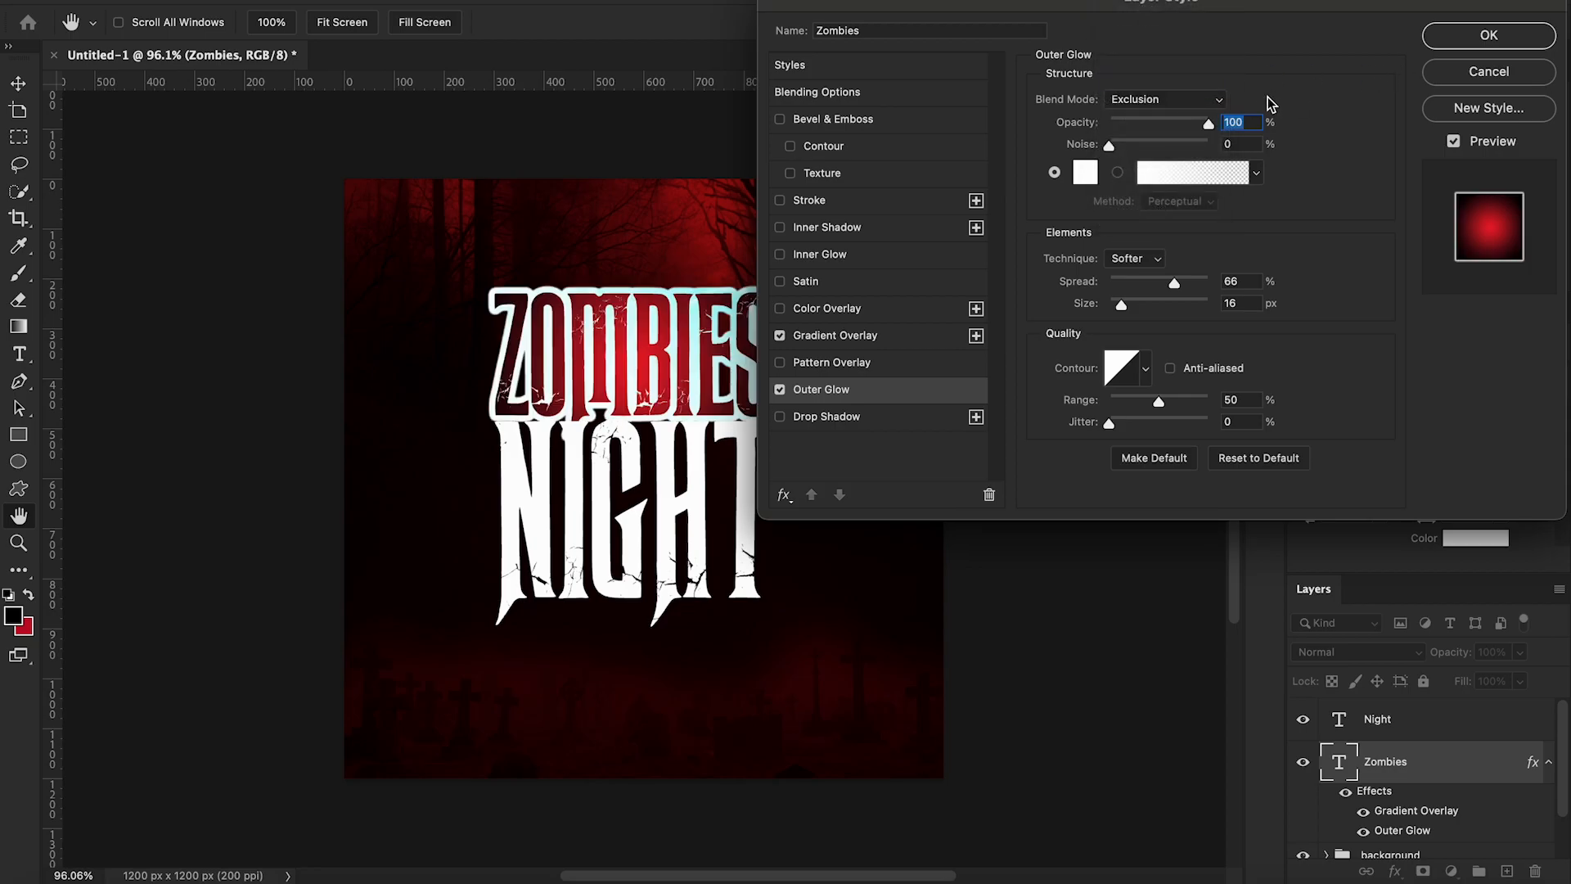
Set the outer glow's blend mode to Normal, fine-tune its size and apply the Zombies layer style
{"action": "left_click", "coordinate": [1209, 100]}
{"action": "left_click", "coordinate": [1145, 5]}
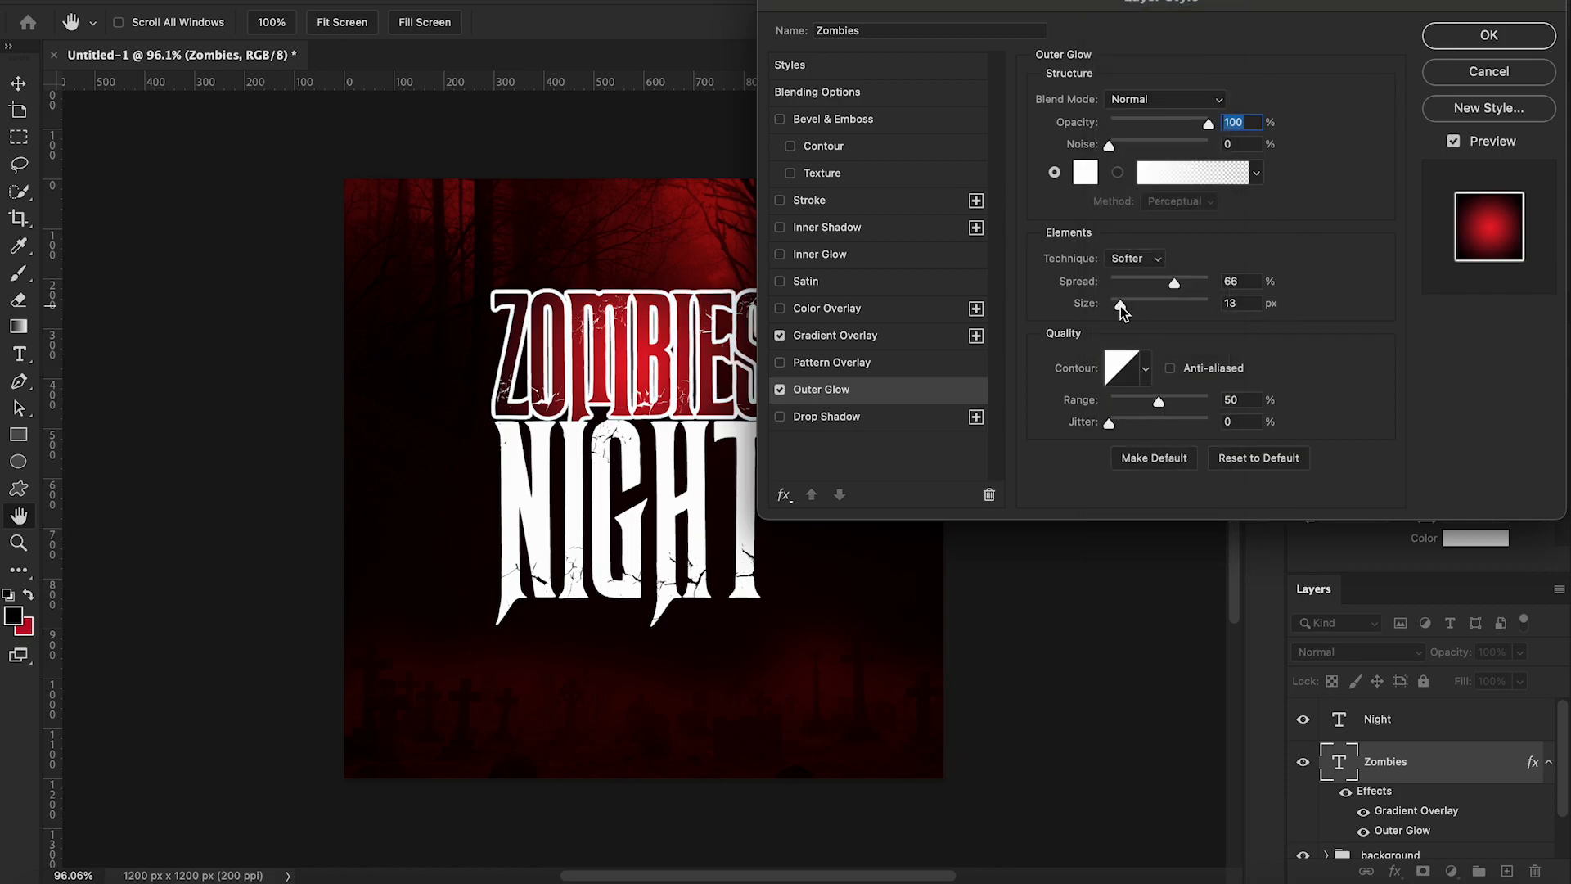
{"action": "left_click", "coordinate": [1478, 38]}
Copy the layer style of the Zombies text onto the Night text
{"action": "right_click", "coordinate": [1414, 767]}
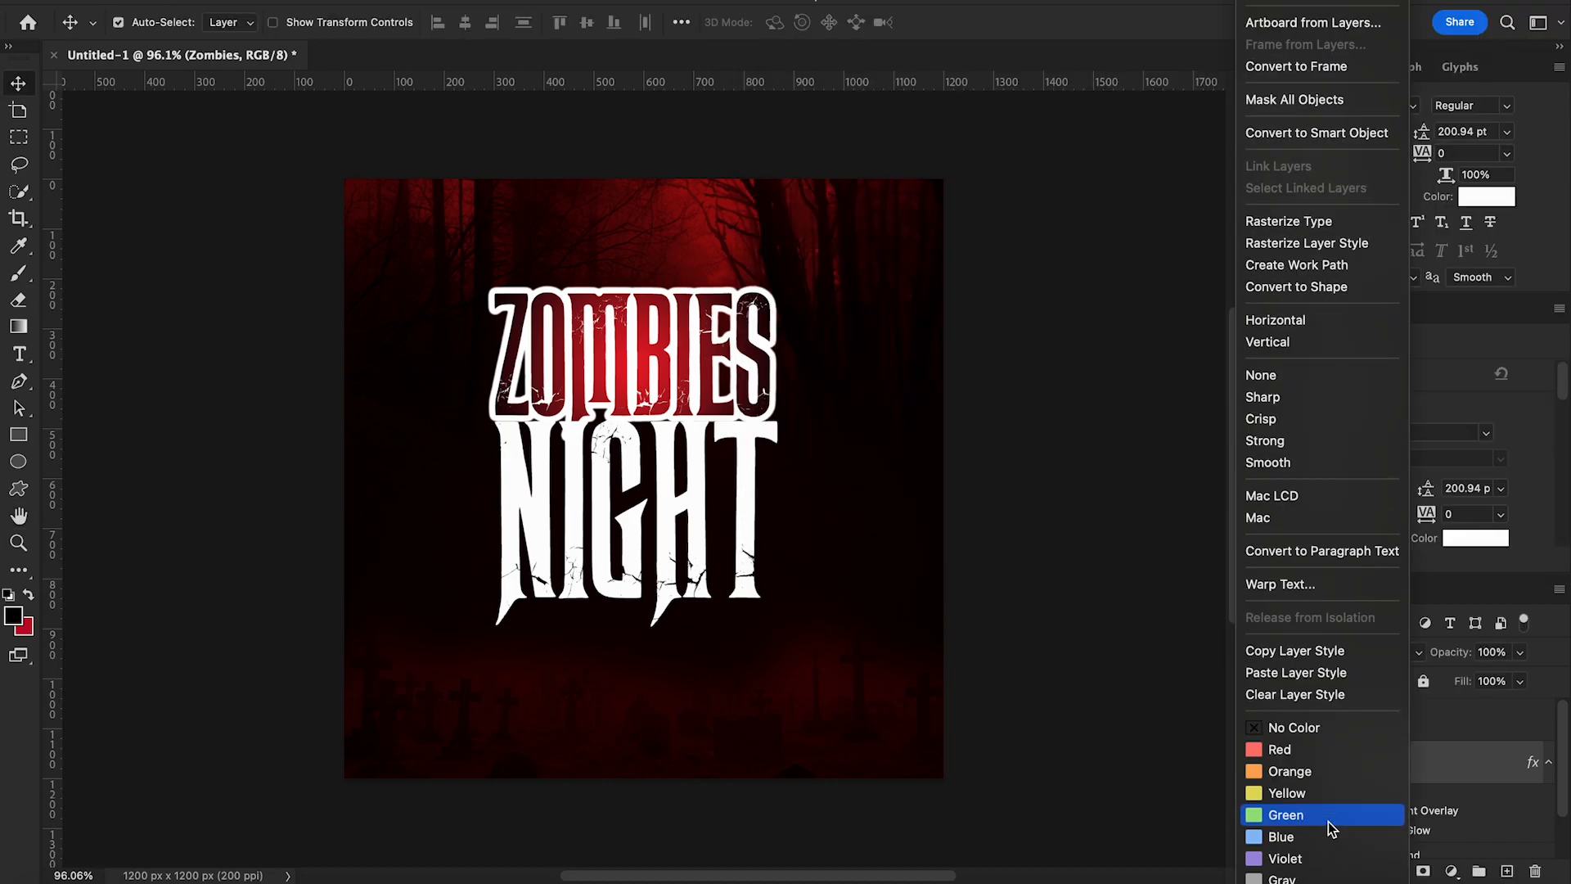
{"action": "left_click", "coordinate": [1312, 653]}
{"action": "left_click", "coordinate": [1419, 727]}
{"action": "right_click", "coordinate": [1418, 727]}
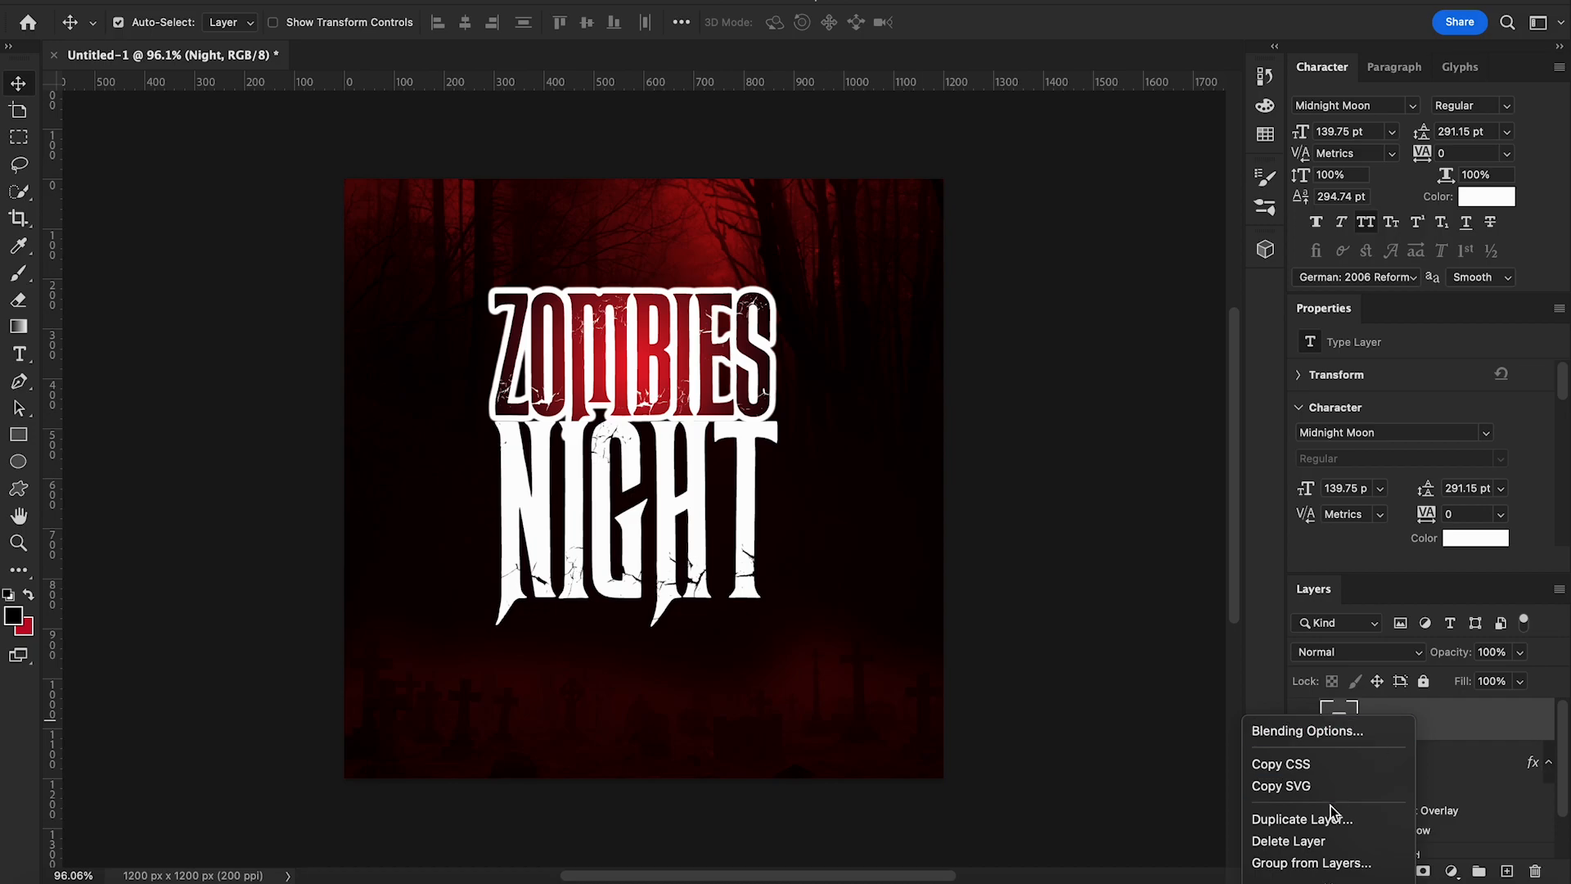
{"action": "left_click", "coordinate": [1327, 668]}
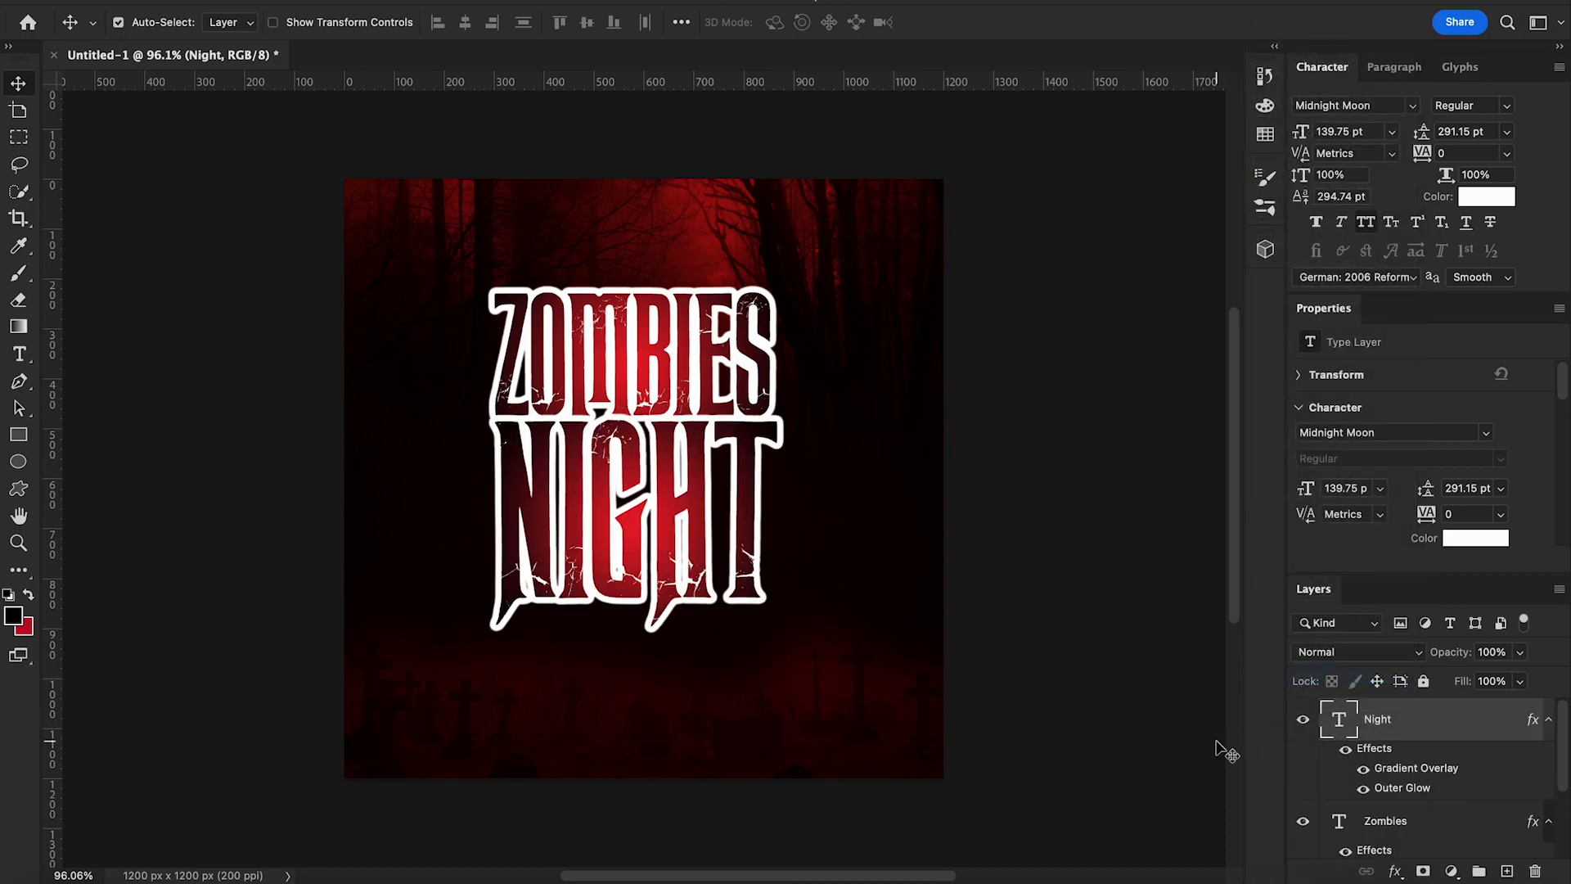
Draw a black rectangle about 413 by 60 px and place it between the words Zombies and Night
{"action": "left_click", "coordinate": [18, 435]}
{"action": "left_click_drag", "start_coordinate": [434, 231], "coordinate": [667, 424]}
{"action": "left_click", "coordinate": [24, 86]}
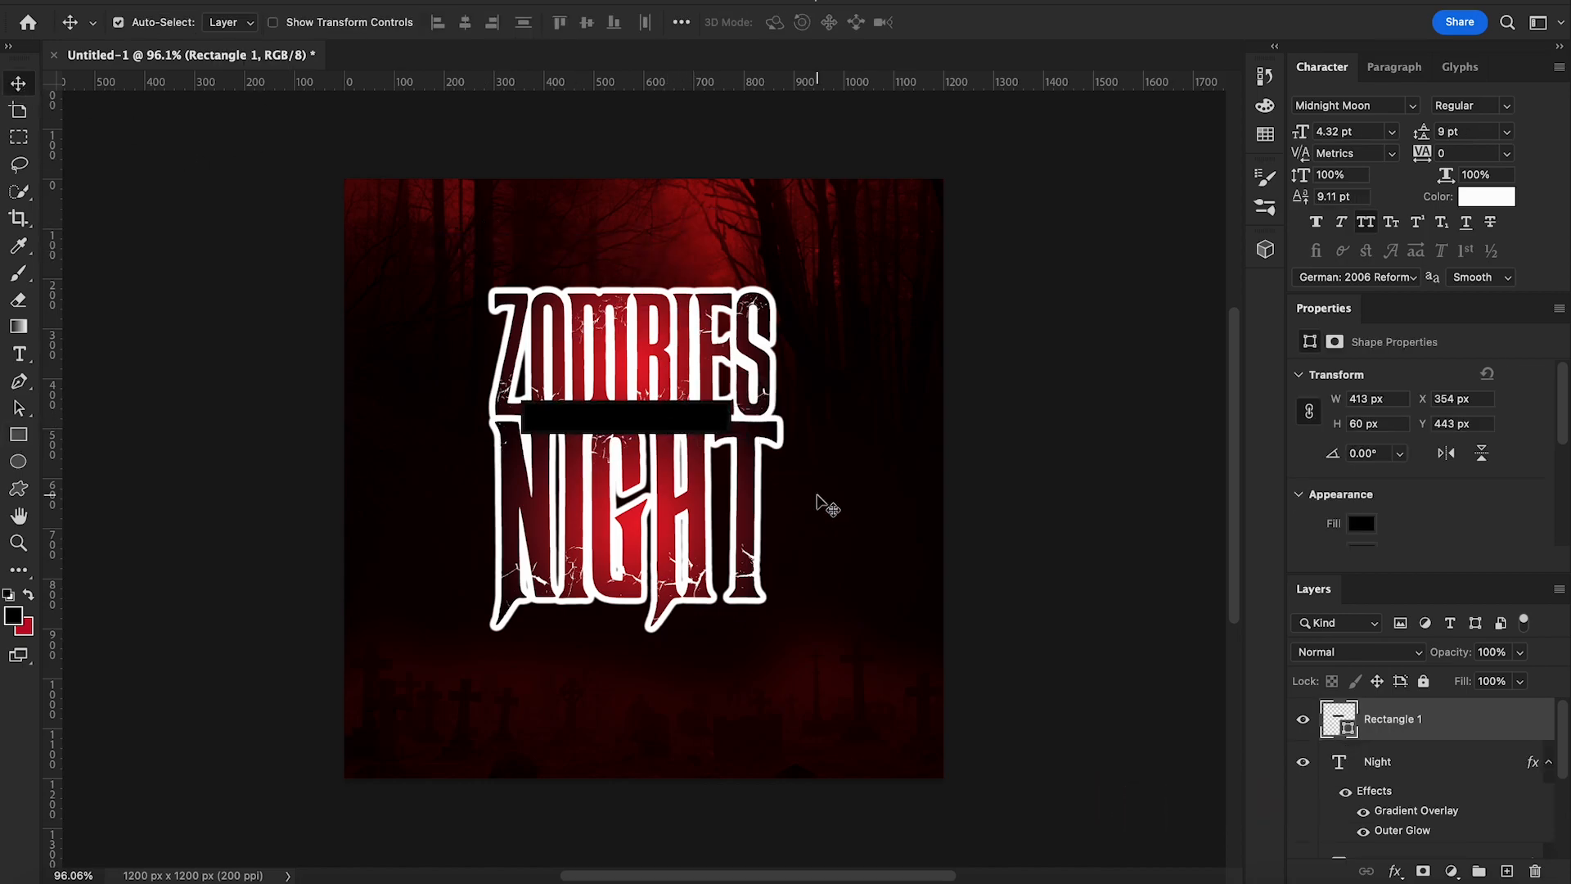
Transform the black rectangle into a bar with slanted ends by shifting its corners slightly
{"action": "right_click", "coordinate": [665, 423]}
{"action": "left_click", "coordinate": [691, 429]}
{"action": "key", "text": "super+t"}
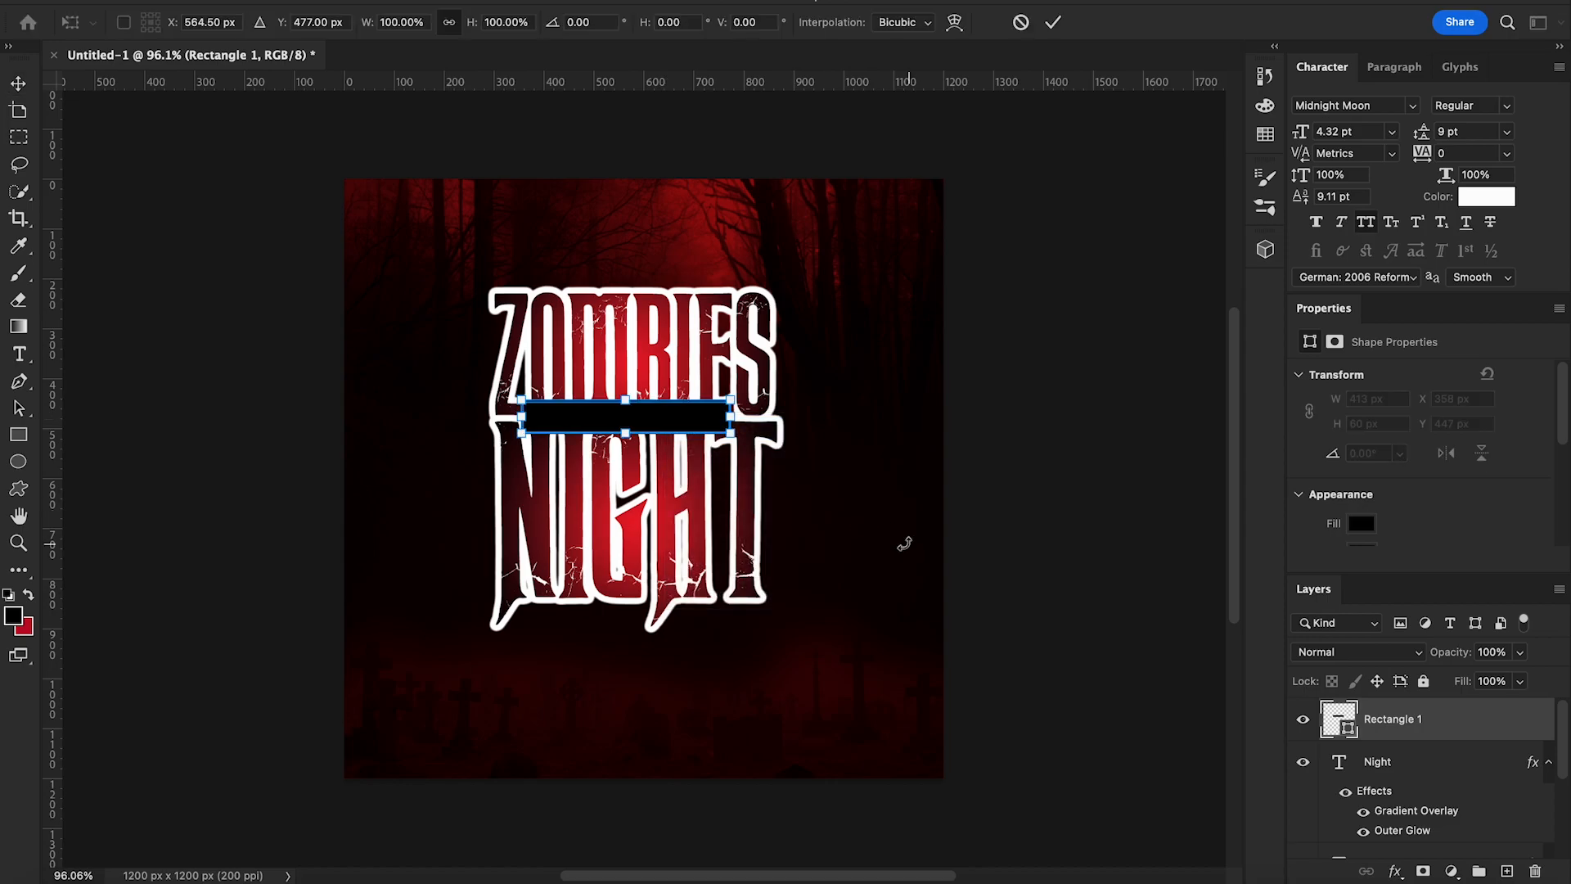
{"action": "right_click", "coordinate": [682, 423]}
{"action": "left_click", "coordinate": [738, 459]}
{"action": "left_click_drag", "start_coordinate": [729, 432], "coordinate": [714, 435]}
{"action": "left_click_drag", "start_coordinate": [528, 403], "coordinate": [533, 402]}
{"action": "key", "text": "Return"}
Rotate the black bar about 4.6° counterclockwise and move it down slightly
{"action": "key", "text": "ctrl+t"}
{"action": "left_click_drag", "start_coordinate": [745, 466], "coordinate": [749, 457]}
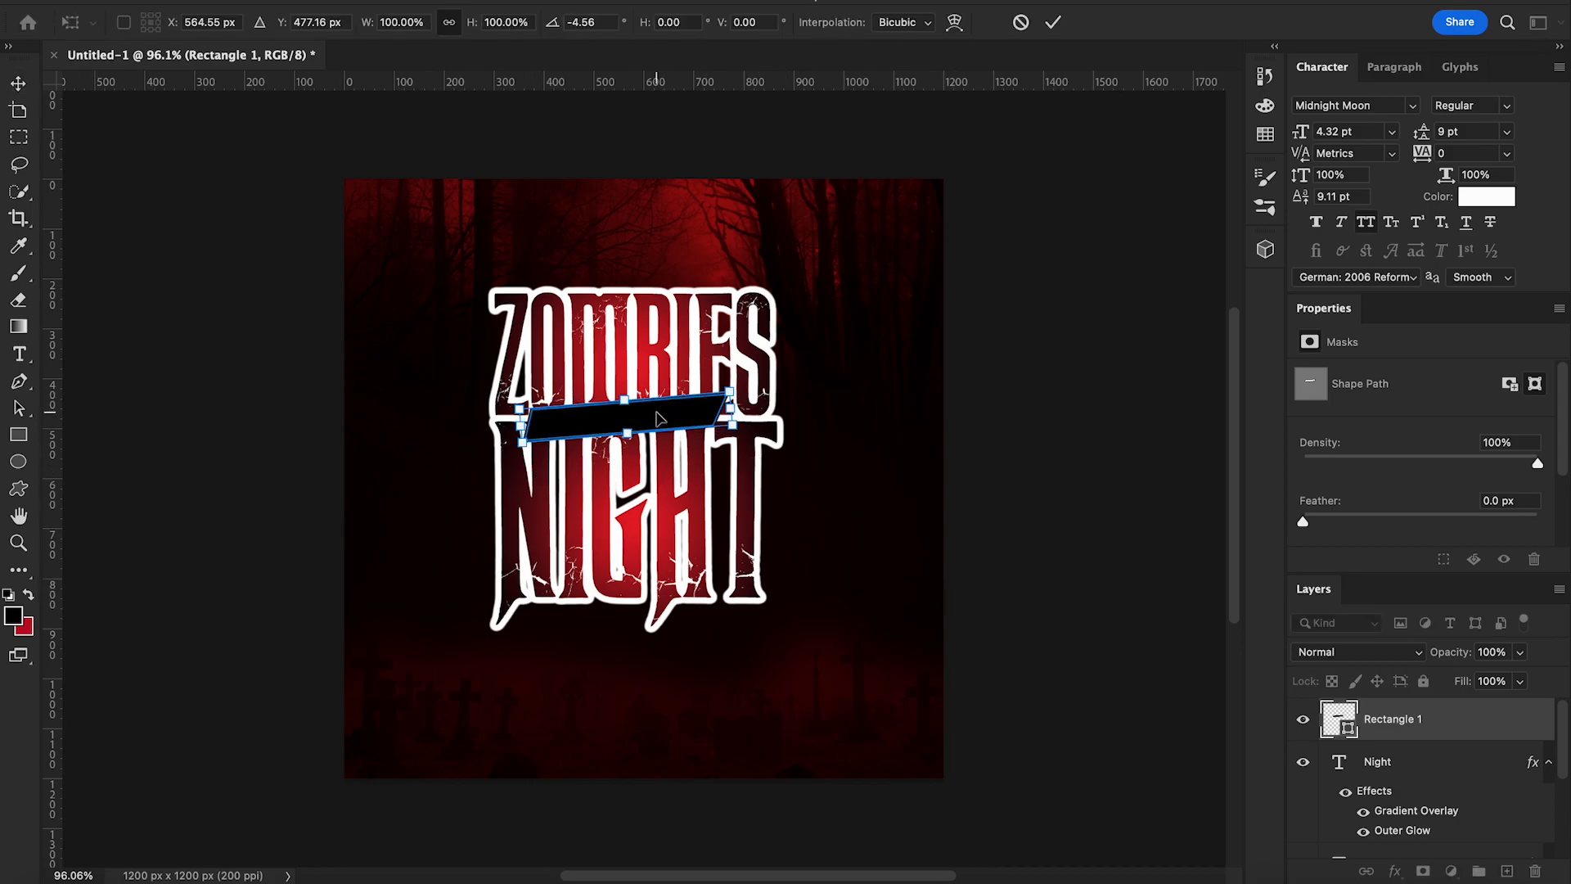
{"action": "left_click_drag", "start_coordinate": [669, 424], "coordinate": [672, 432]}
{"action": "key", "text": "Return"}
Add a red outside Stroke of 6 px at 48% opacity to the black bar through its layer style
{"action": "right_click", "coordinate": [1431, 731]}
{"action": "left_click", "coordinate": [1384, 740]}
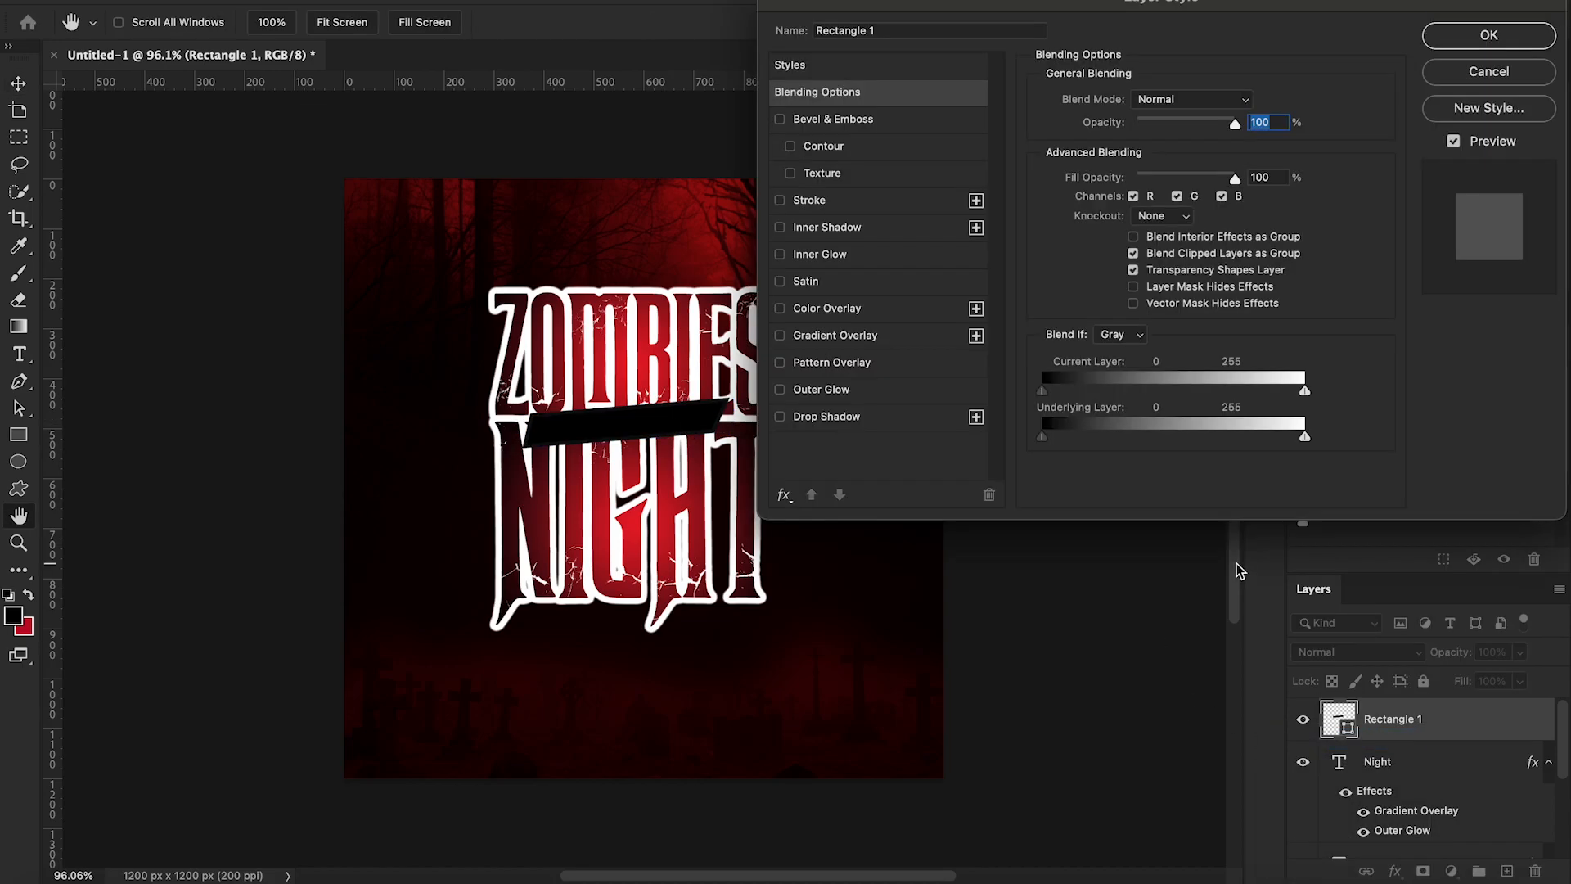
{"action": "left_click", "coordinate": [862, 205]}
{"action": "left_click", "coordinate": [1095, 254]}
{"action": "left_click", "coordinate": [1389, 341]}
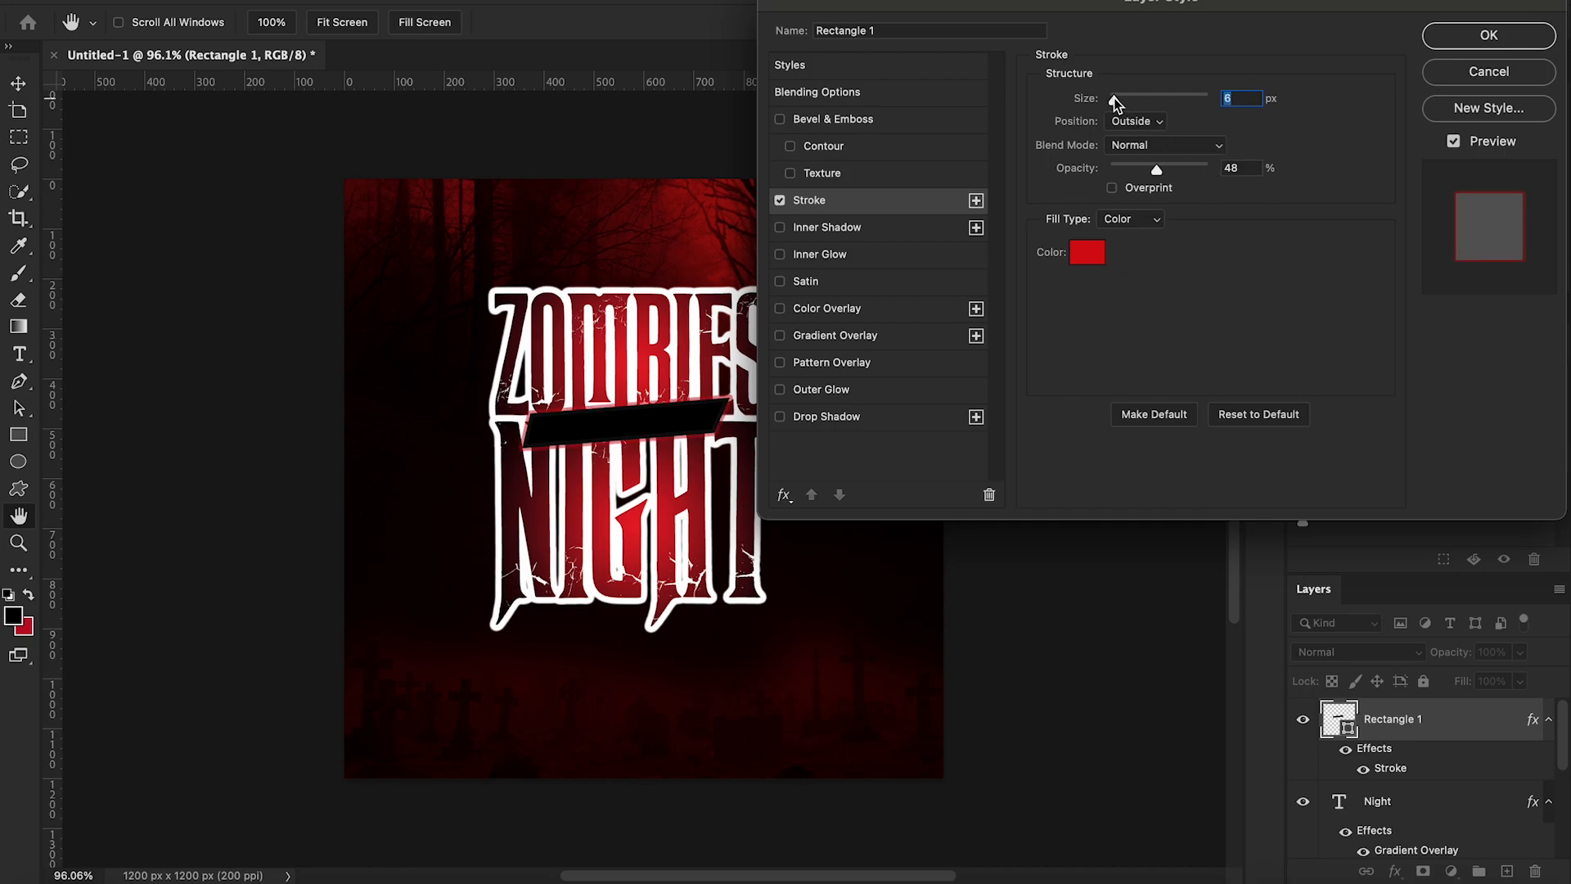
{"action": "left_click", "coordinate": [1487, 36]}
Nudge the black bar slightly up and to the right, and set its layer blend mode to Linear Light
{"action": "left_click_drag", "start_coordinate": [664, 425], "coordinate": [665, 406]}
{"action": "key", "text": "Up"}
{"action": "key", "text": "Up"}
{"action": "key", "text": "Up"}
{"action": "key", "text": "Up"}
{"action": "key", "text": "Up"}
{"action": "key", "text": "Up"}
{"action": "key", "text": "Up"}
{"action": "key", "text": "Up"}
{"action": "key", "text": "Up"}
{"action": "key", "text": "Up"}
{"action": "key", "text": "Up"}
{"action": "key", "text": "Up"}
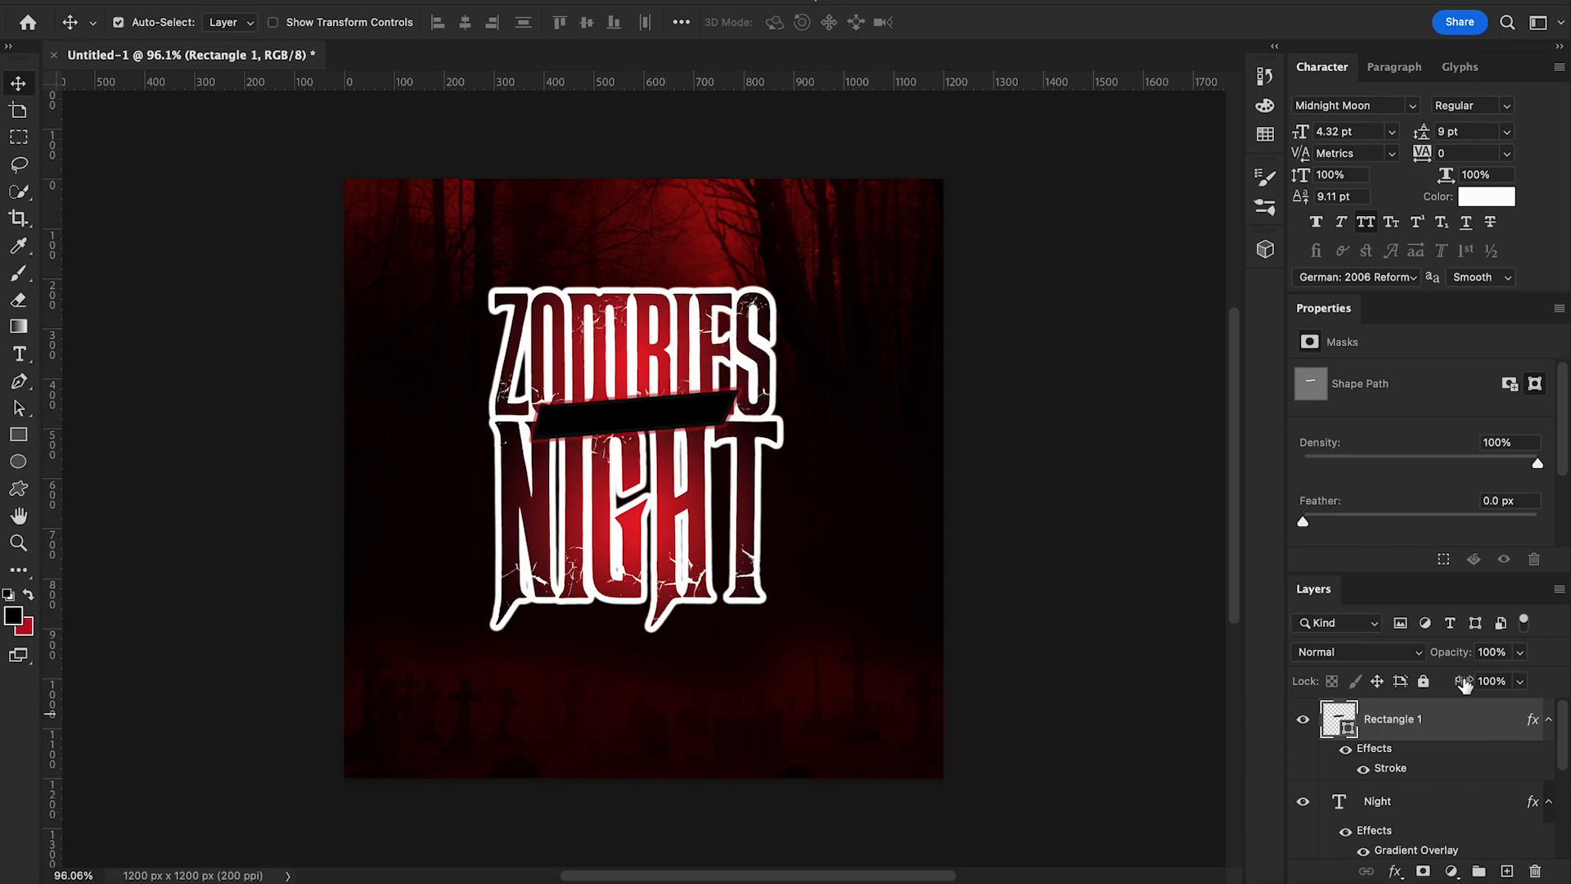
{"action": "left_click", "coordinate": [1407, 653]}
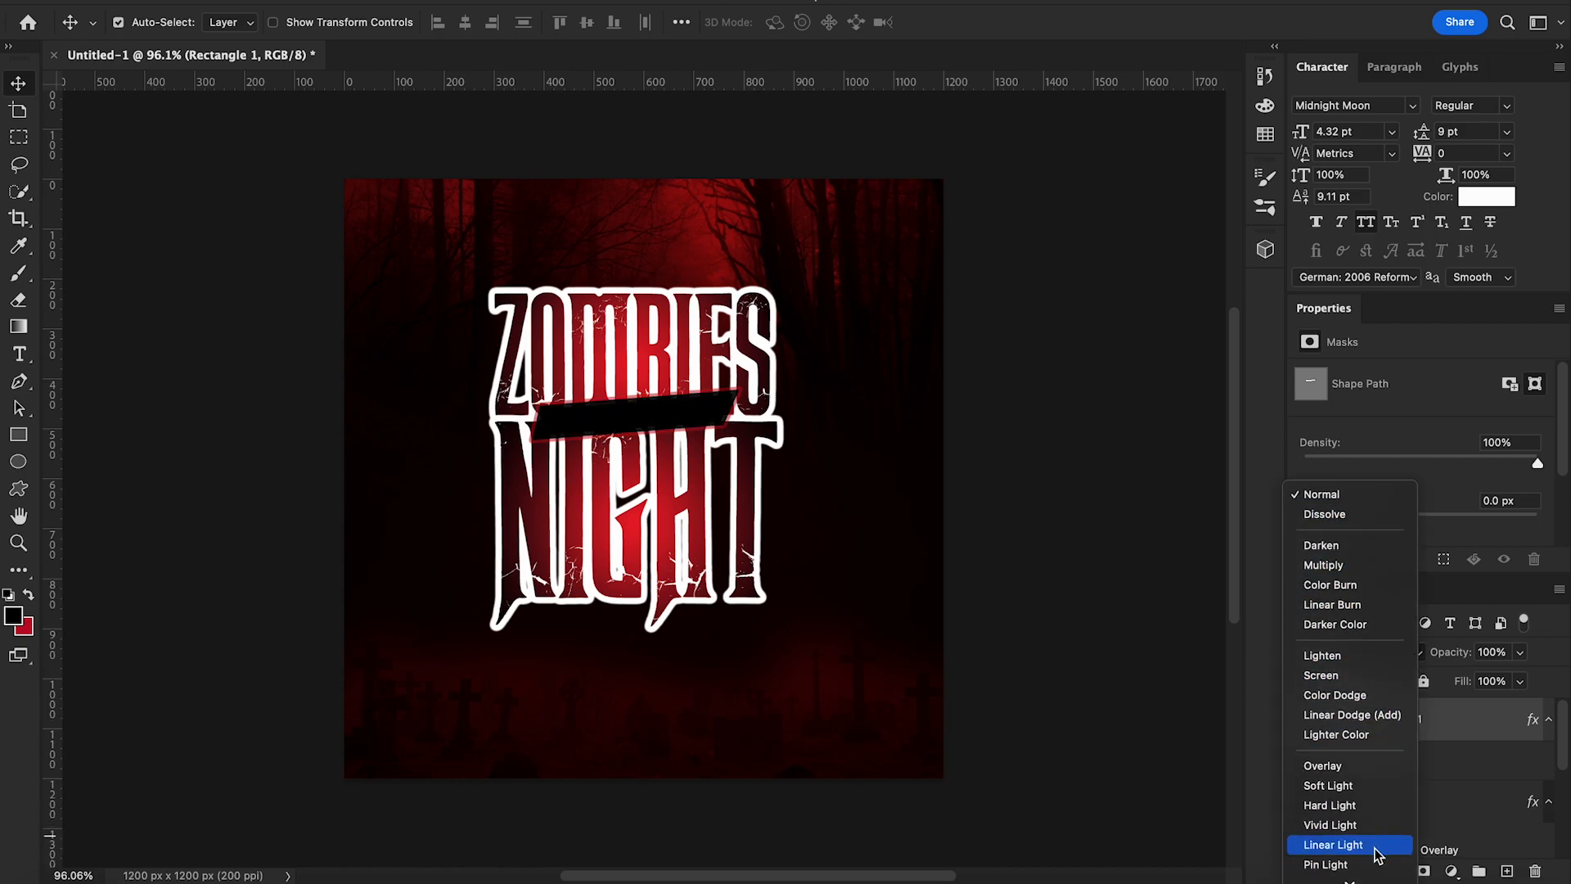
{"action": "left_click", "coordinate": [1375, 855]}
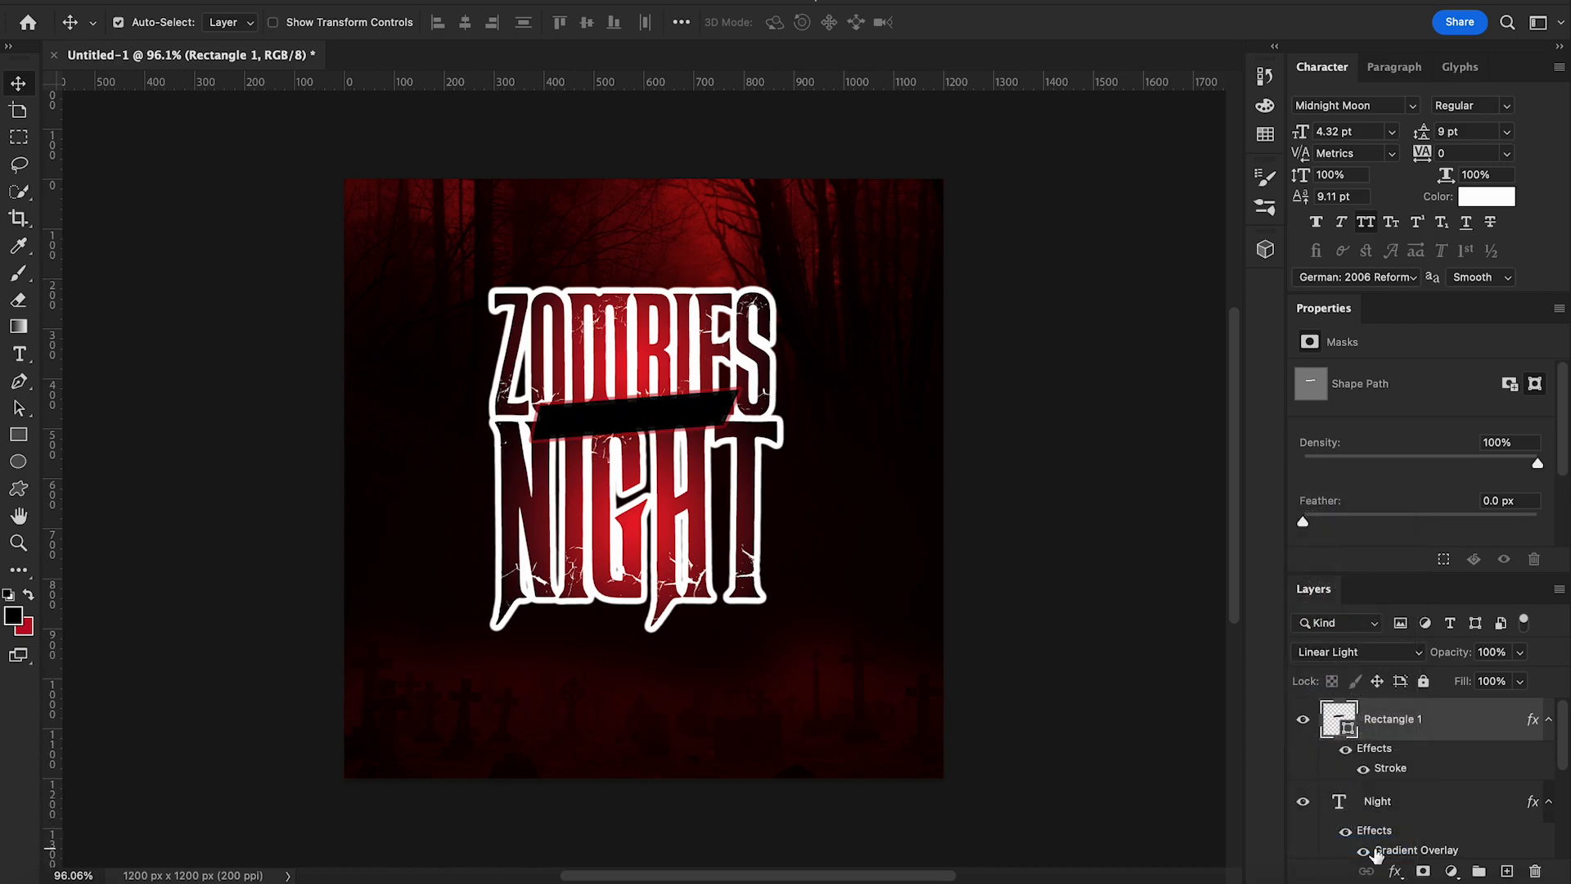
Add the text "halloween Party" above the title and enlarge it to about 22.29 pt
{"action": "left_click", "coordinate": [18, 354]}
{"action": "left_click", "coordinate": [456, 227]}
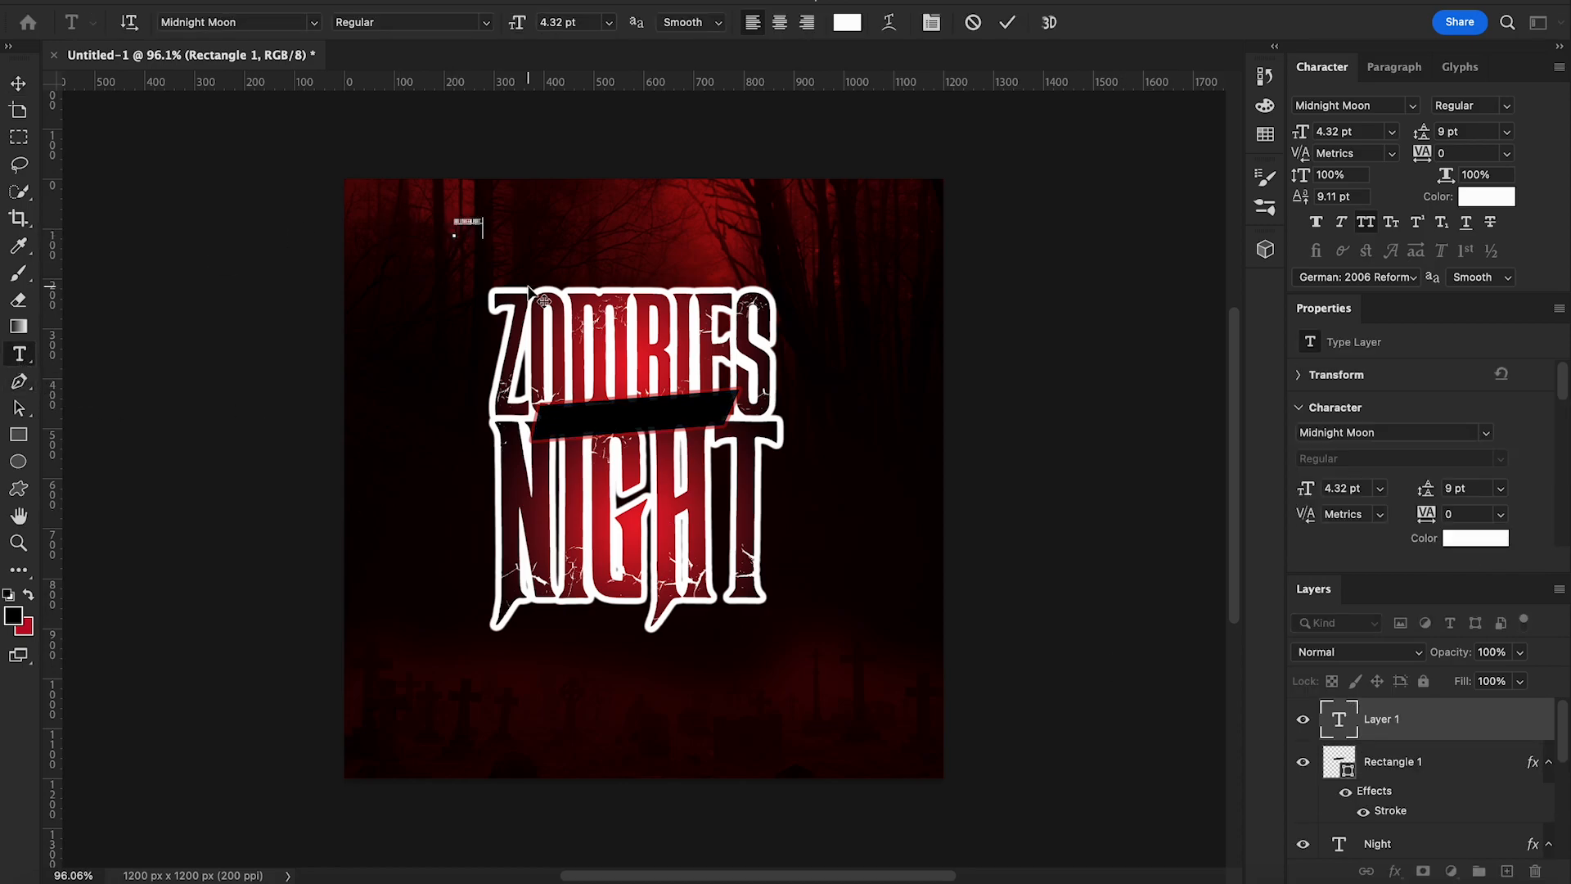
{"action": "left_click", "coordinate": [18, 83]}
{"action": "key", "text": "ctrl+t"}
{"action": "left_click_drag", "start_coordinate": [485, 227], "coordinate": [610, 274]}
{"action": "key", "text": "Return"}
Change the font of the Halloween Party text to Bebas after trying Roboto
{"action": "left_click", "coordinate": [1411, 105]}
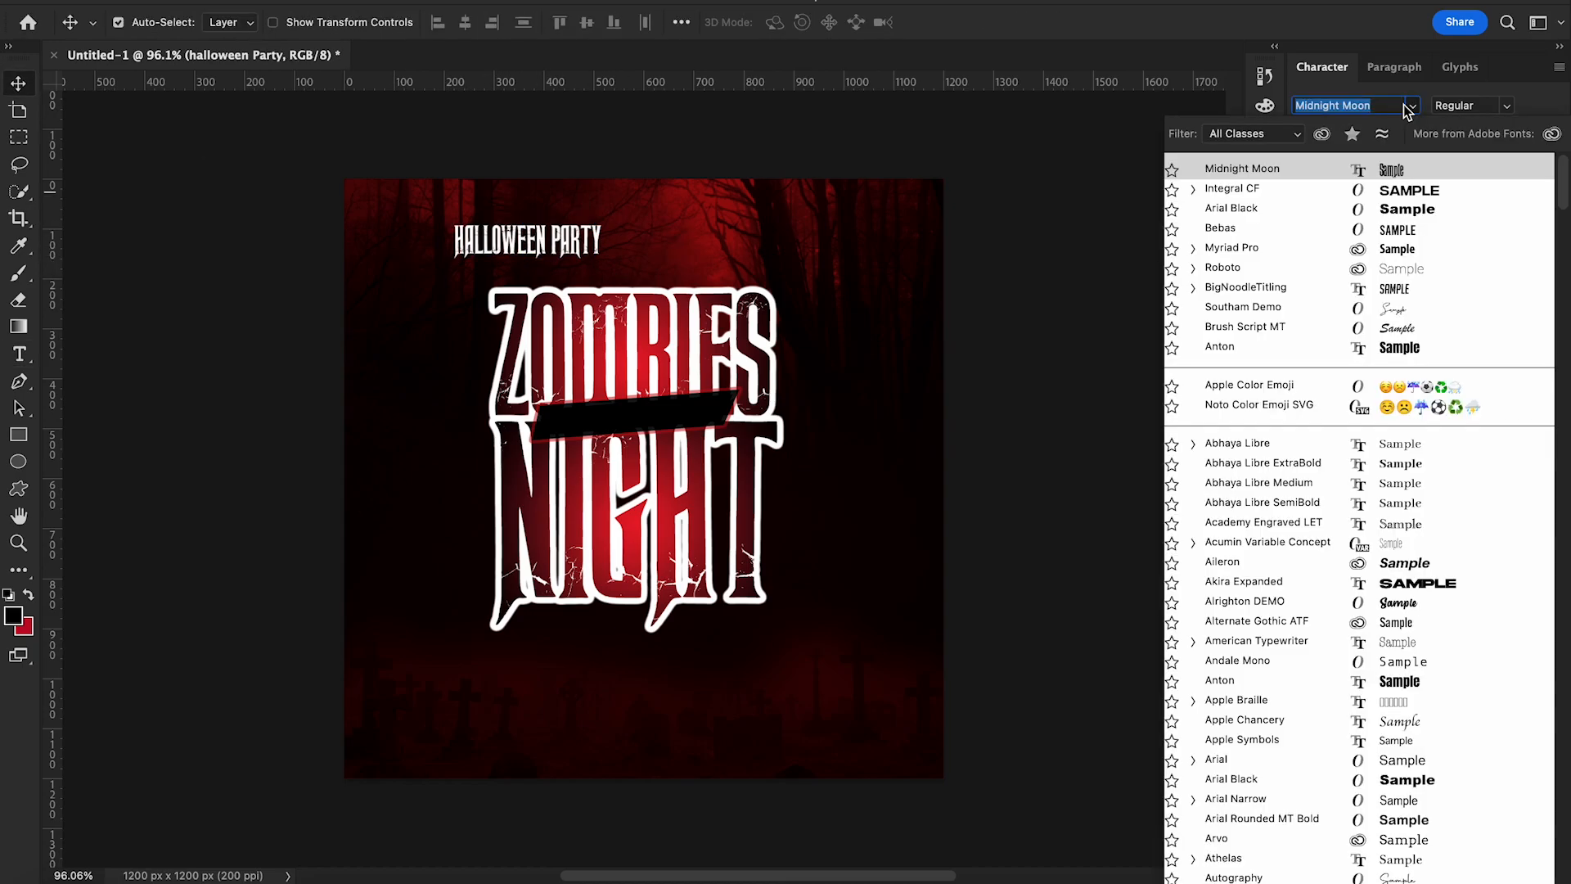
{"action": "left_click", "coordinate": [1285, 270]}
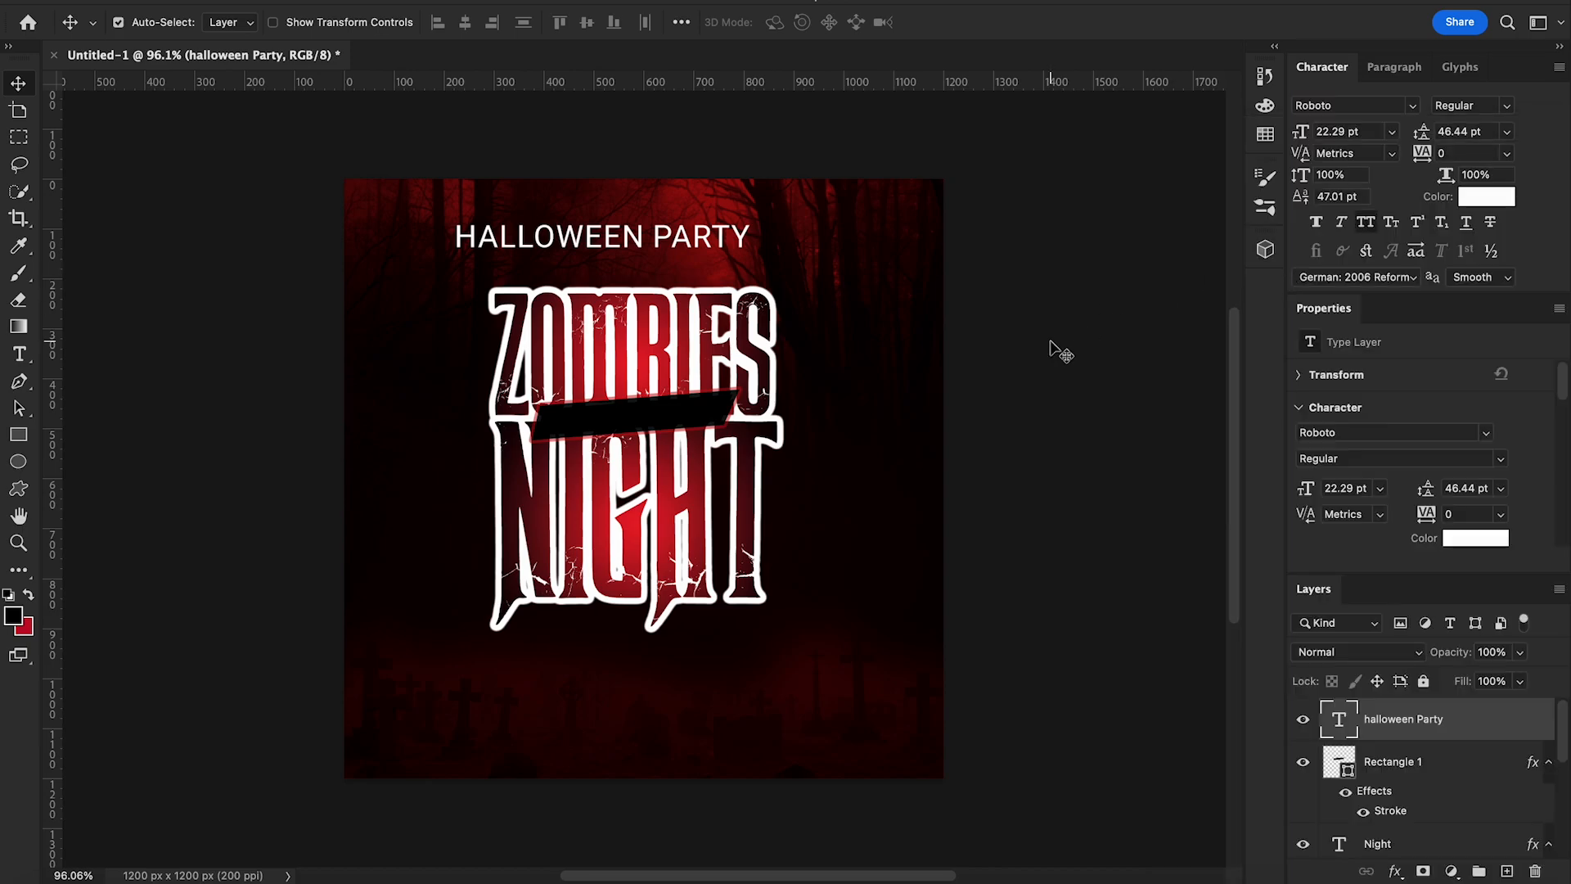
{"action": "left_click", "coordinate": [1411, 106]}
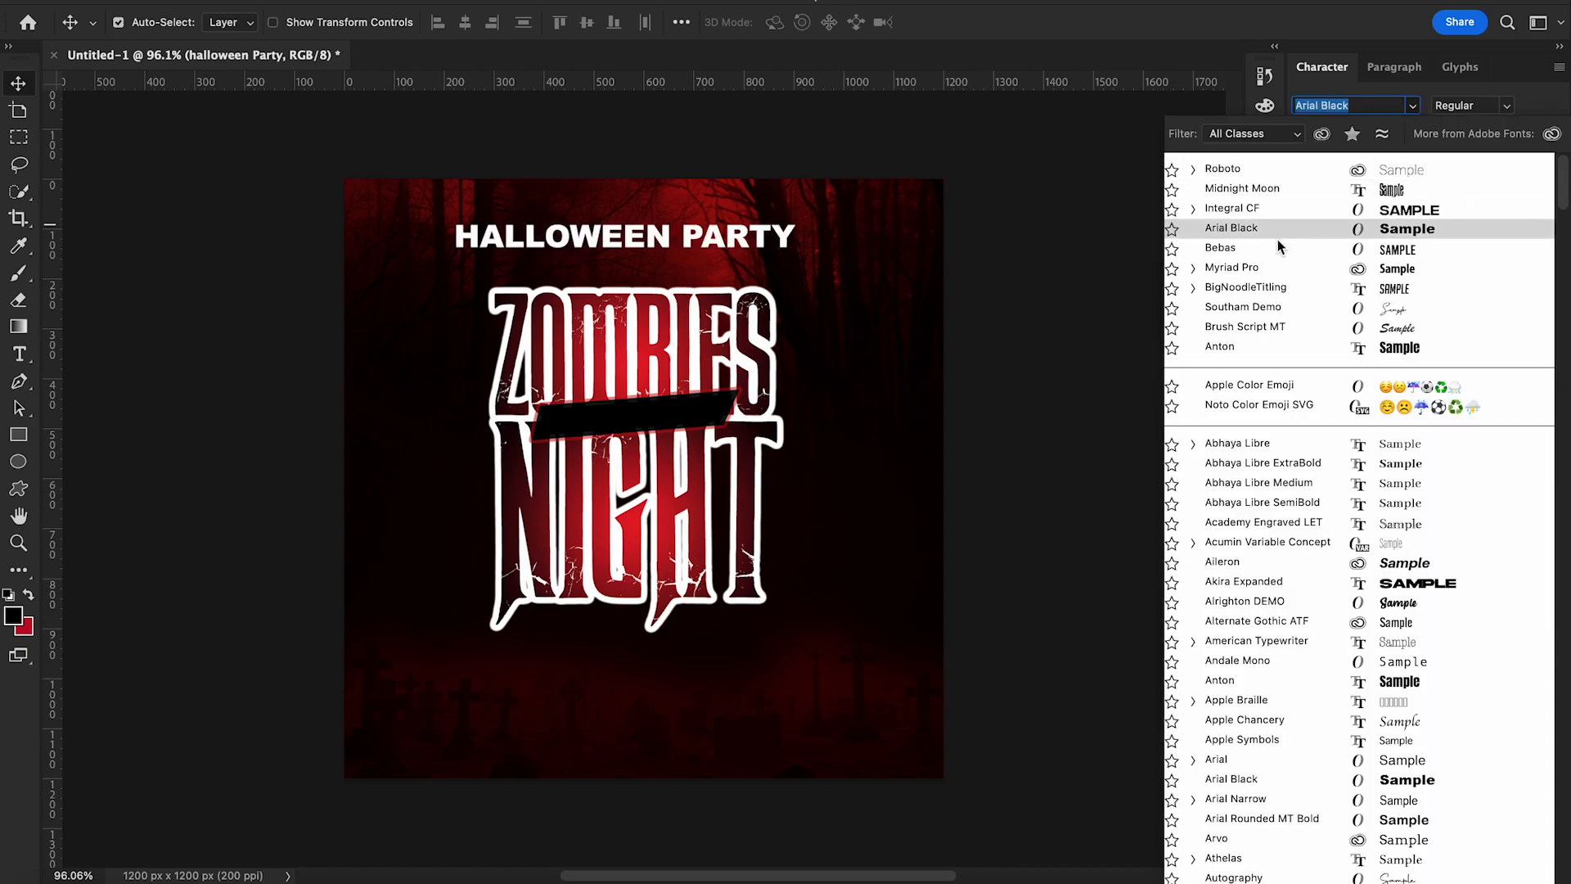
{"action": "left_click", "coordinate": [1279, 235]}
Move the Halloween Party text onto the black bar and shrink it to about 17.13 pt
{"action": "left_click_drag", "start_coordinate": [612, 251], "coordinate": [677, 414]}
{"action": "key", "text": "ctrl+t"}
{"action": "key", "text": "Return"}
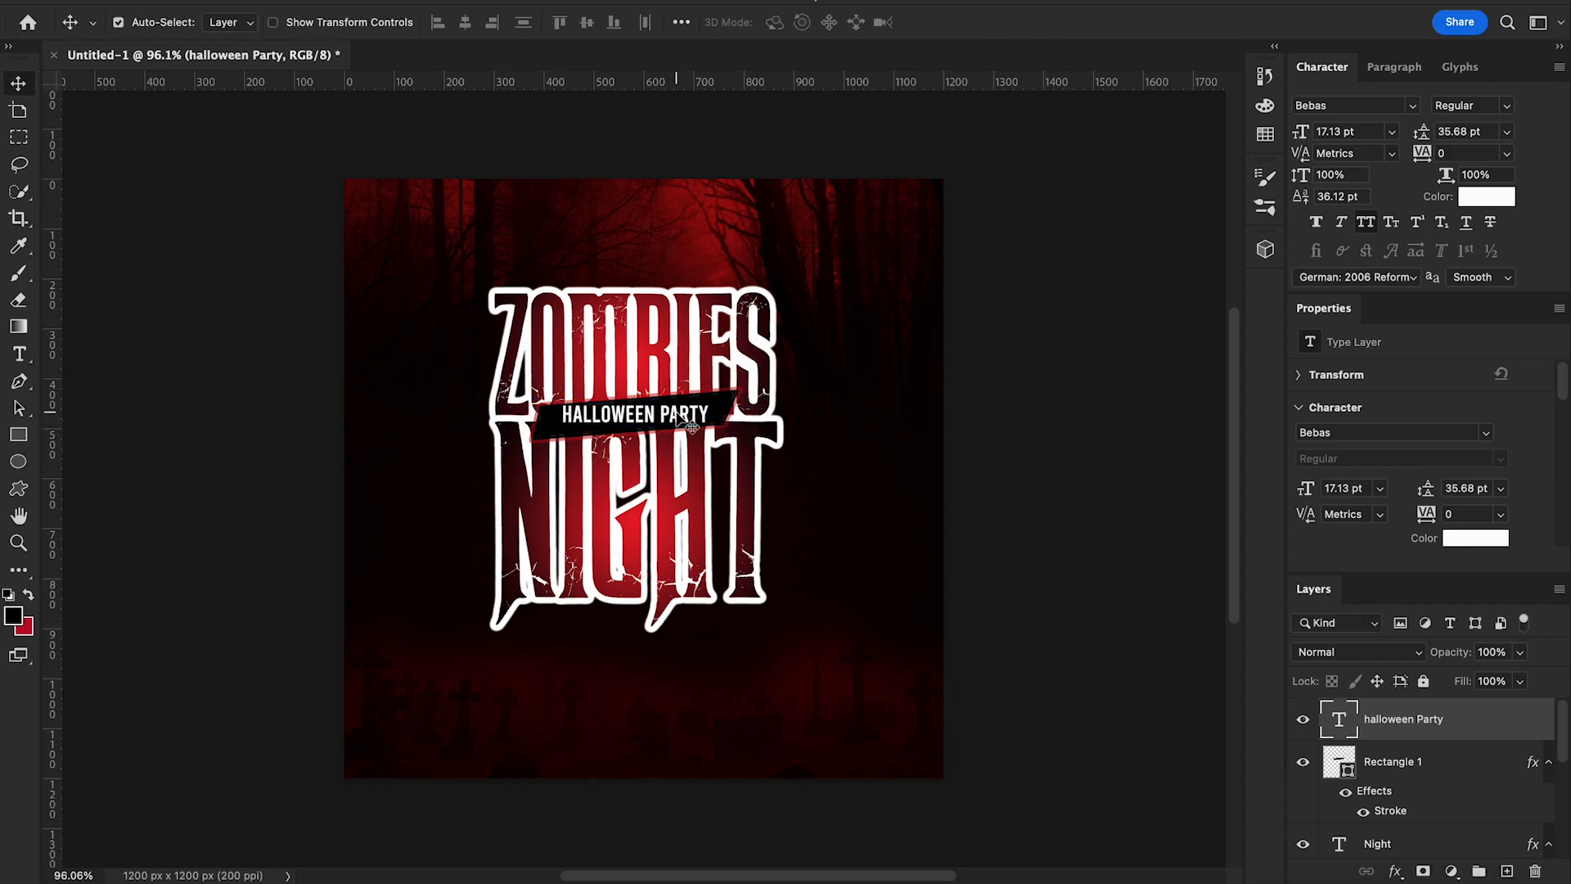
Apply faux italic to the Halloween Party text and rotate it about 3° counterclockwise to follow the bar
{"action": "left_click", "coordinate": [1341, 222]}
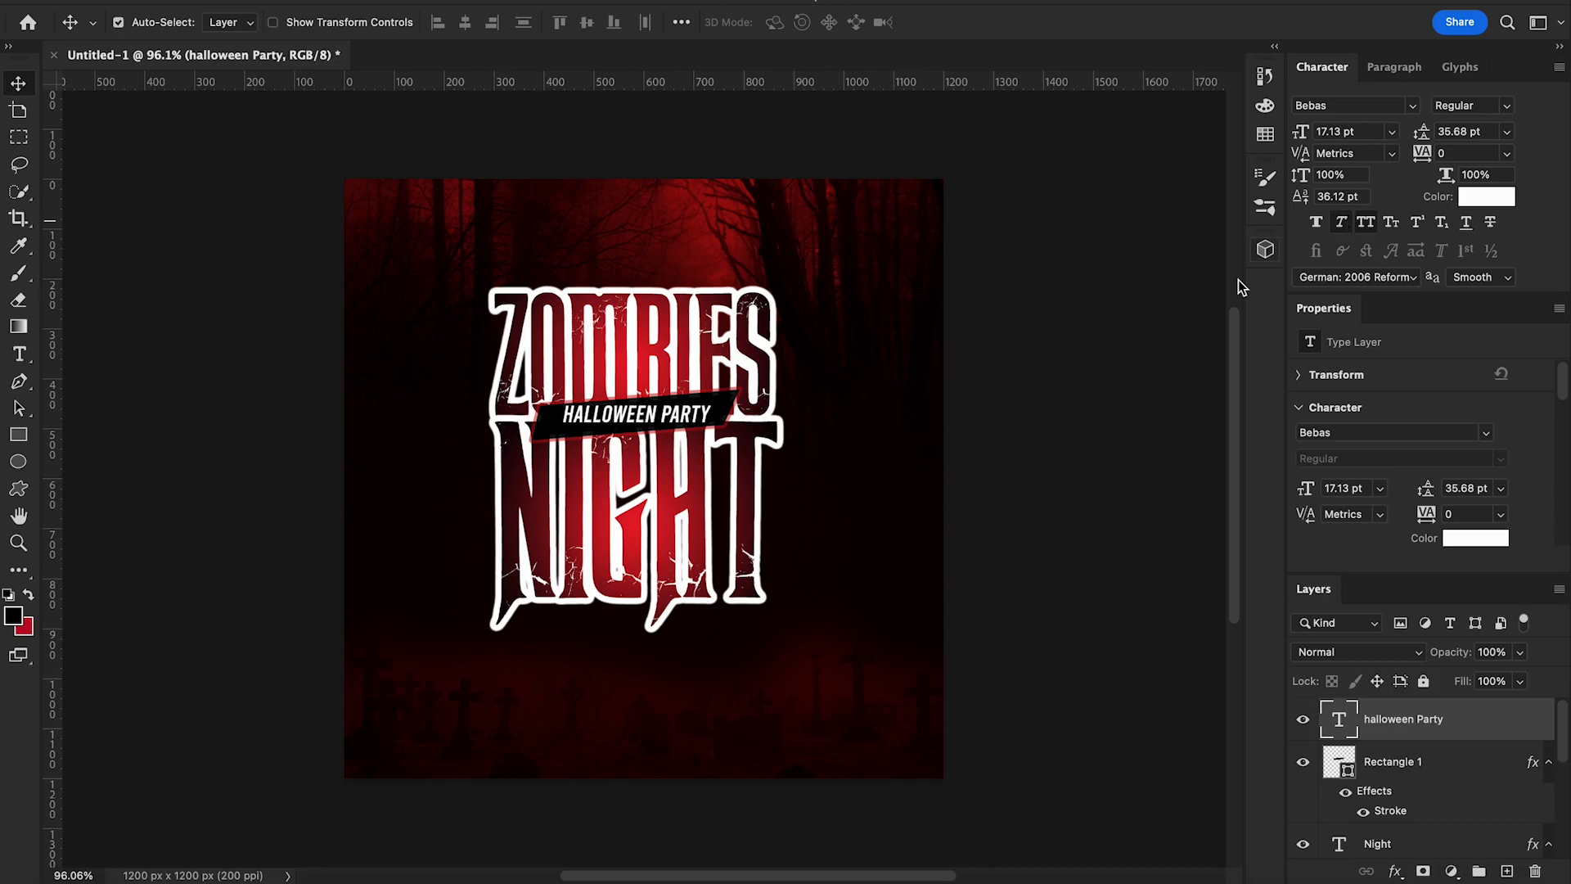
{"action": "key", "text": "ctrl+t"}
{"action": "left_click_drag", "start_coordinate": [757, 481], "coordinate": [753, 460]}
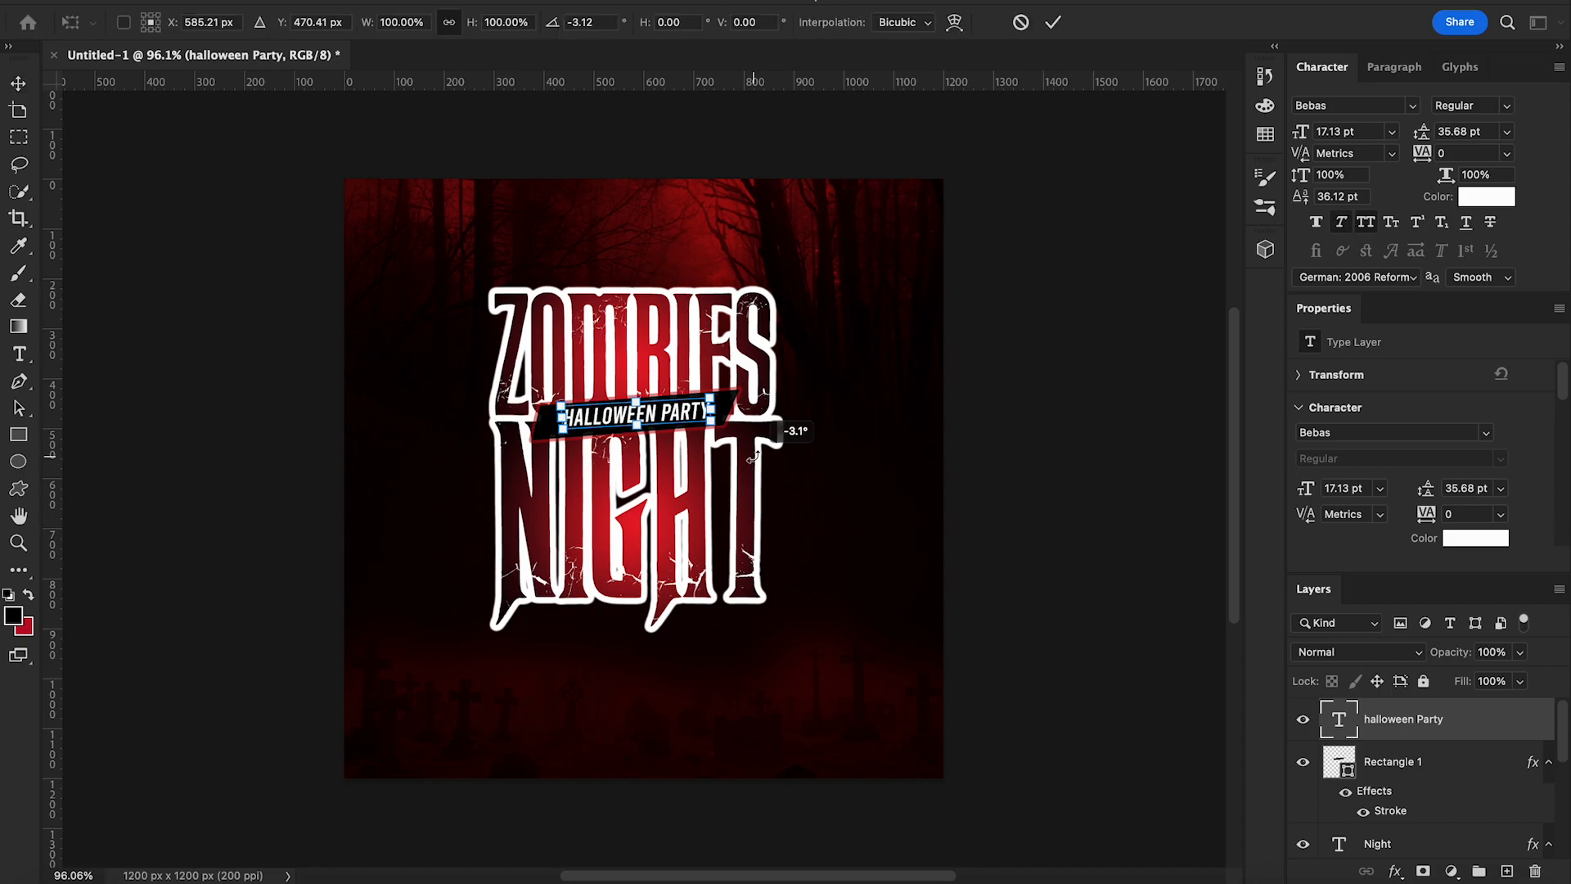
{"action": "key", "text": "Return"}
{"action": "key", "text": "Left"}
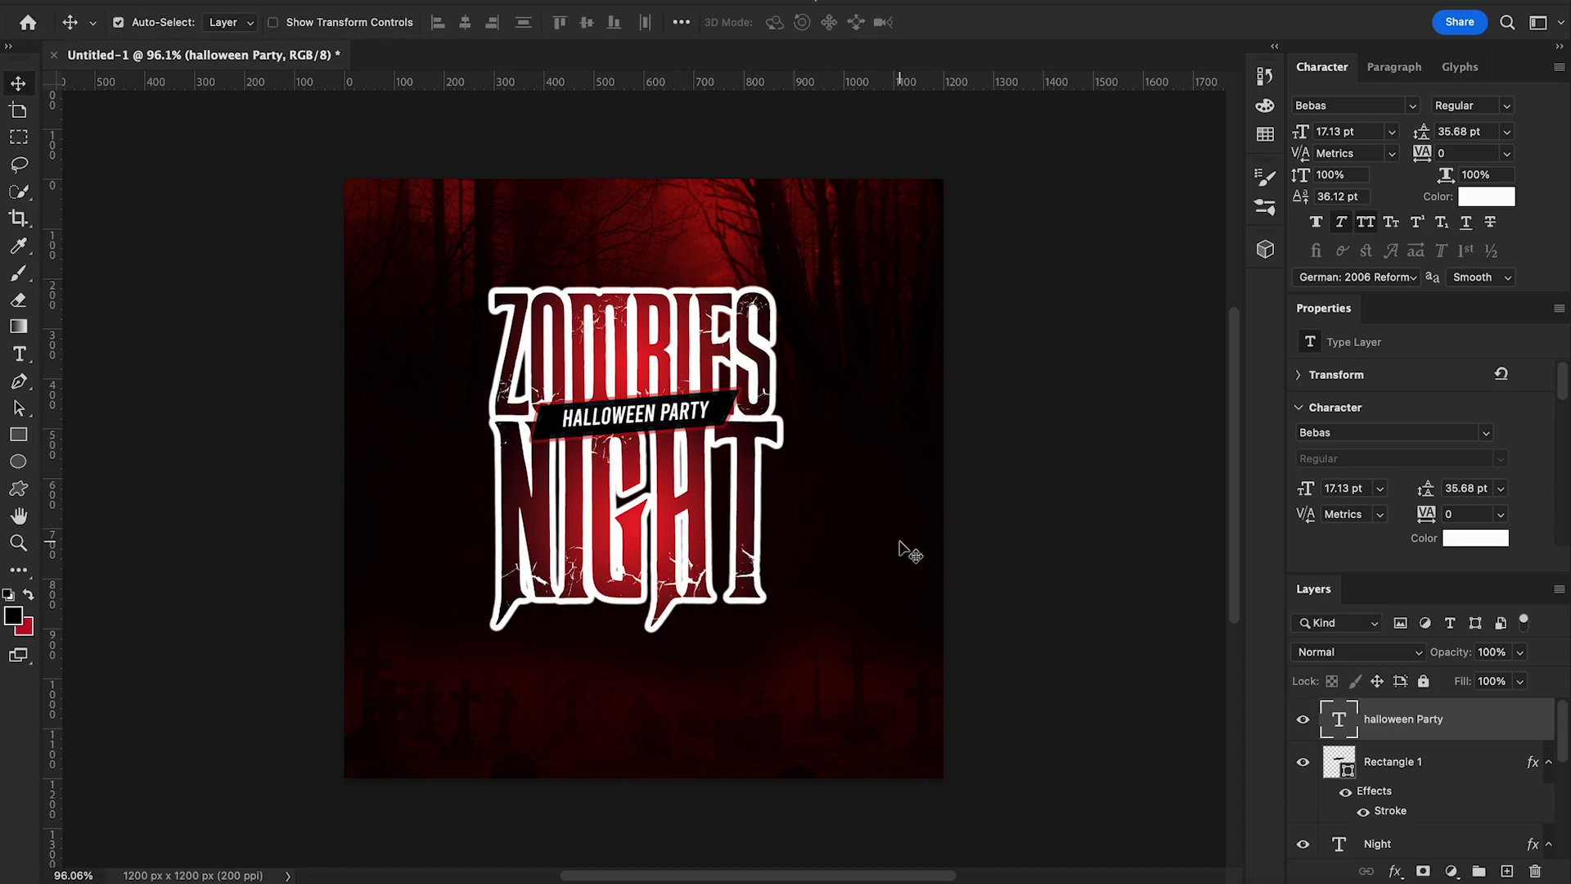
Duplicate the Halloween Party text and its black bar together and move the copies to the upper edge of Zombies
{"action": "left_click", "coordinate": [1432, 763], "text": "shift"}
{"action": "right_click", "coordinate": [1432, 762]}
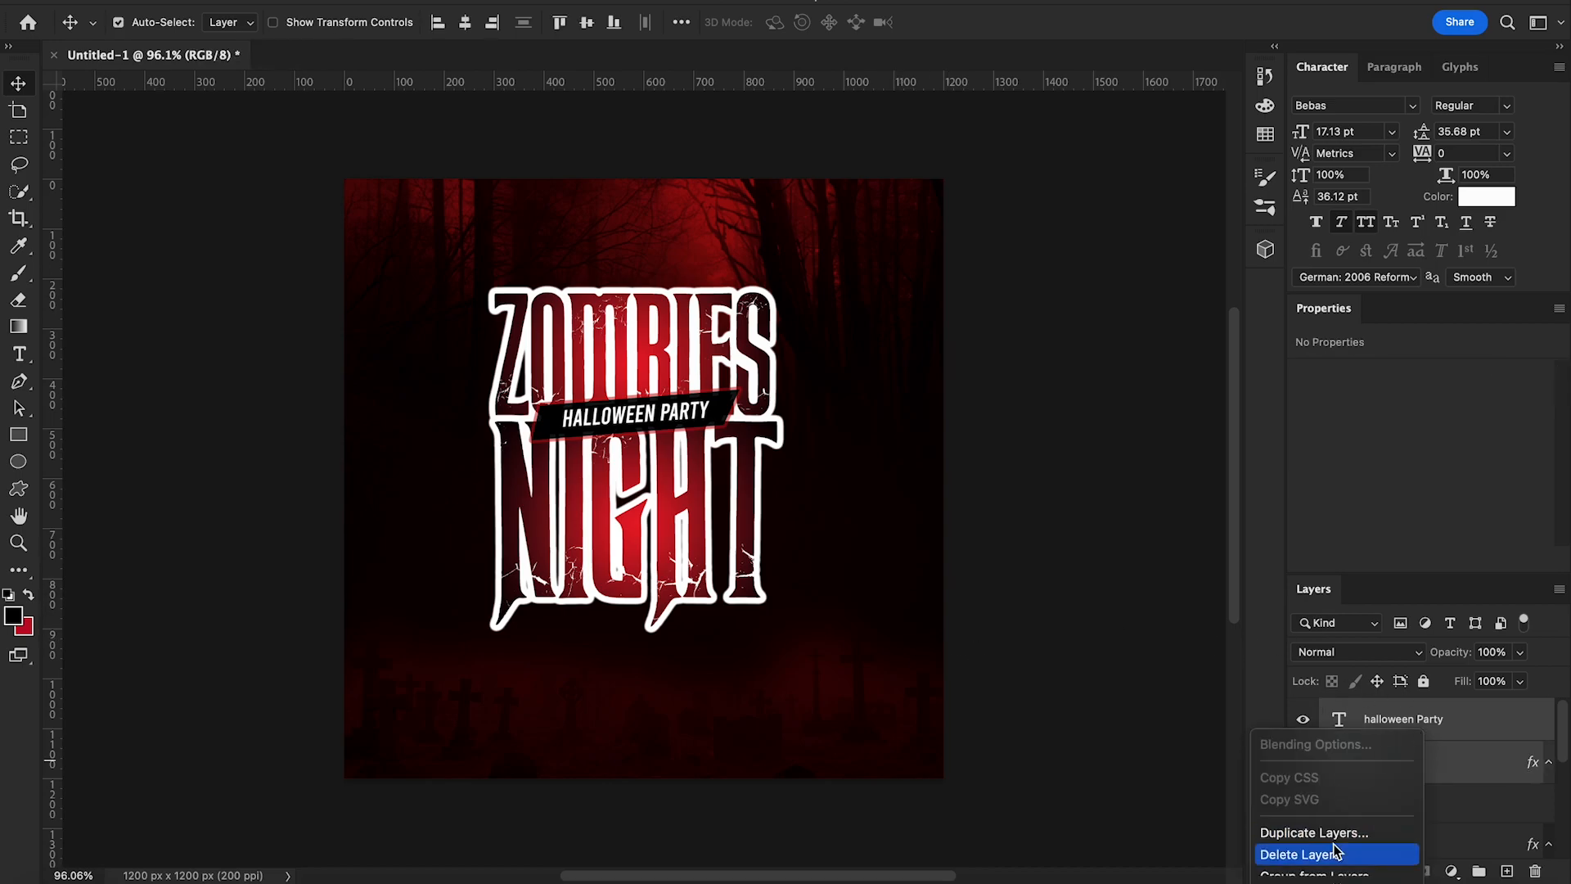
{"action": "left_click", "coordinate": [1309, 831]}
{"action": "left_click", "coordinate": [974, 364]}
{"action": "left_click_drag", "start_coordinate": [647, 414], "coordinate": [646, 281]}
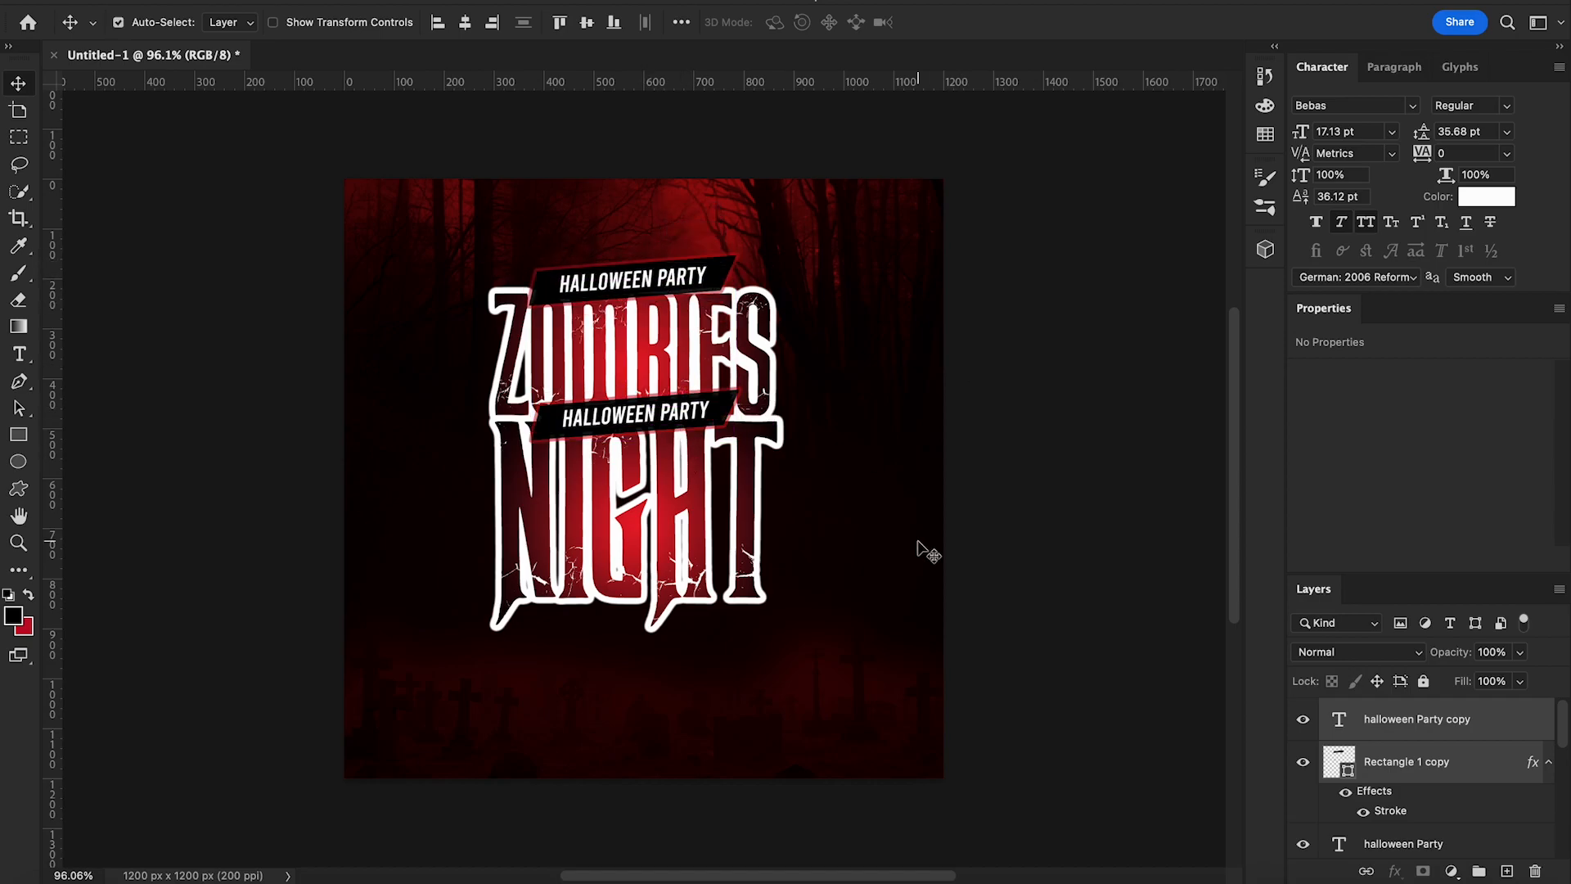
Move the copied text and bar layers below the title text layers, just above the background group
{"action": "scroll", "coordinate": [1461, 770], "scroll_direction": "down", "scroll_amount": 2}
{"action": "left_click_drag", "start_coordinate": [1427, 720], "coordinate": [1387, 792]}
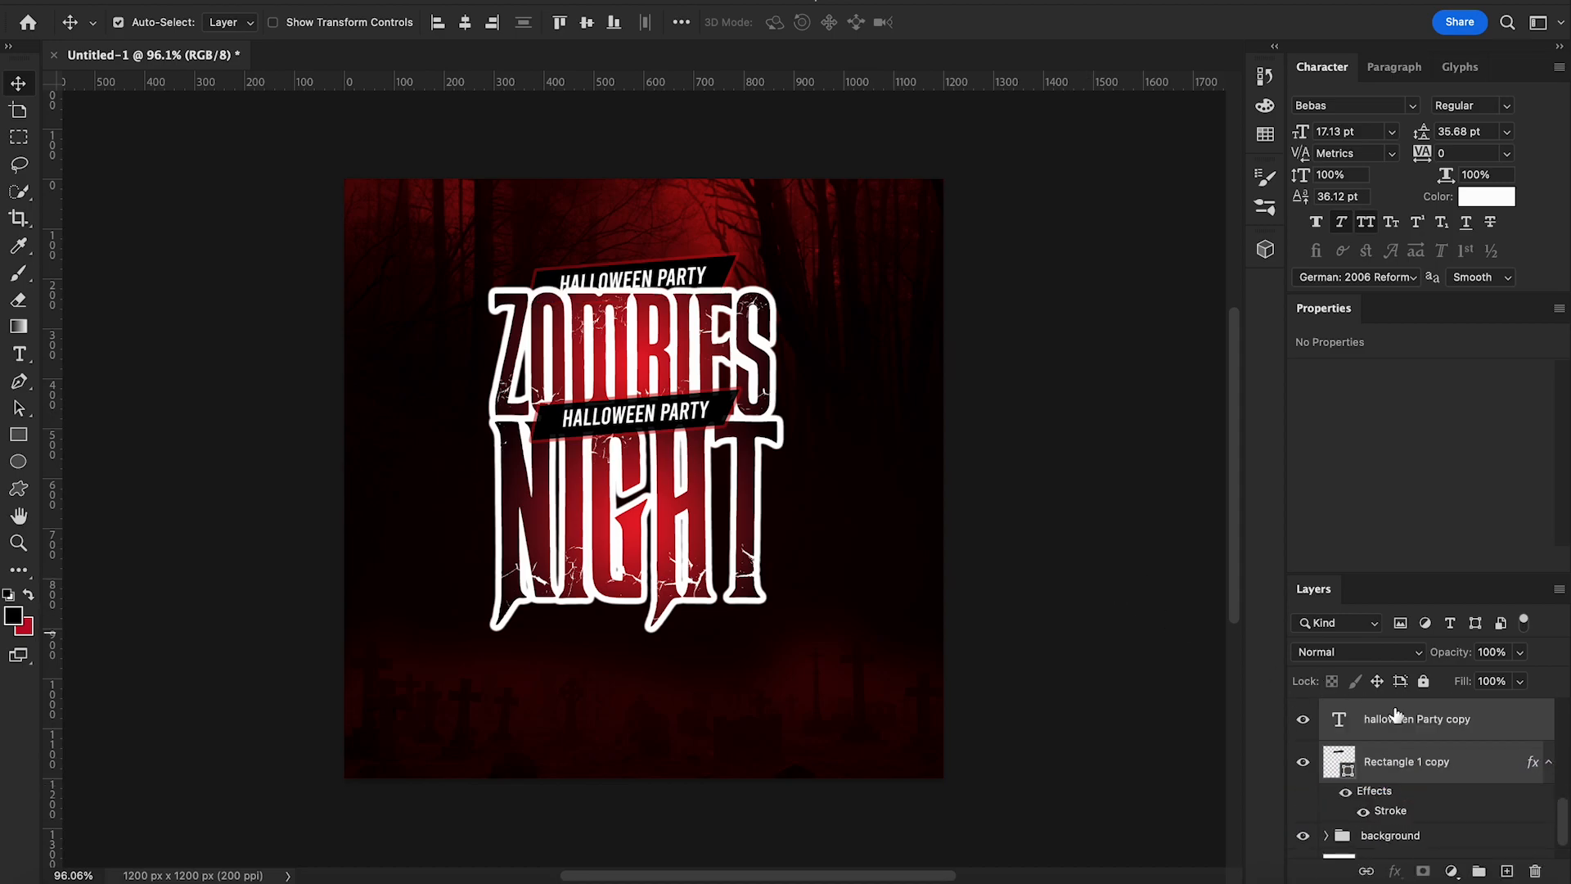
Remove the copied bar's shape outline and change its fill to red
{"action": "left_click", "coordinate": [1414, 769]}
{"action": "left_click", "coordinate": [19, 438]}
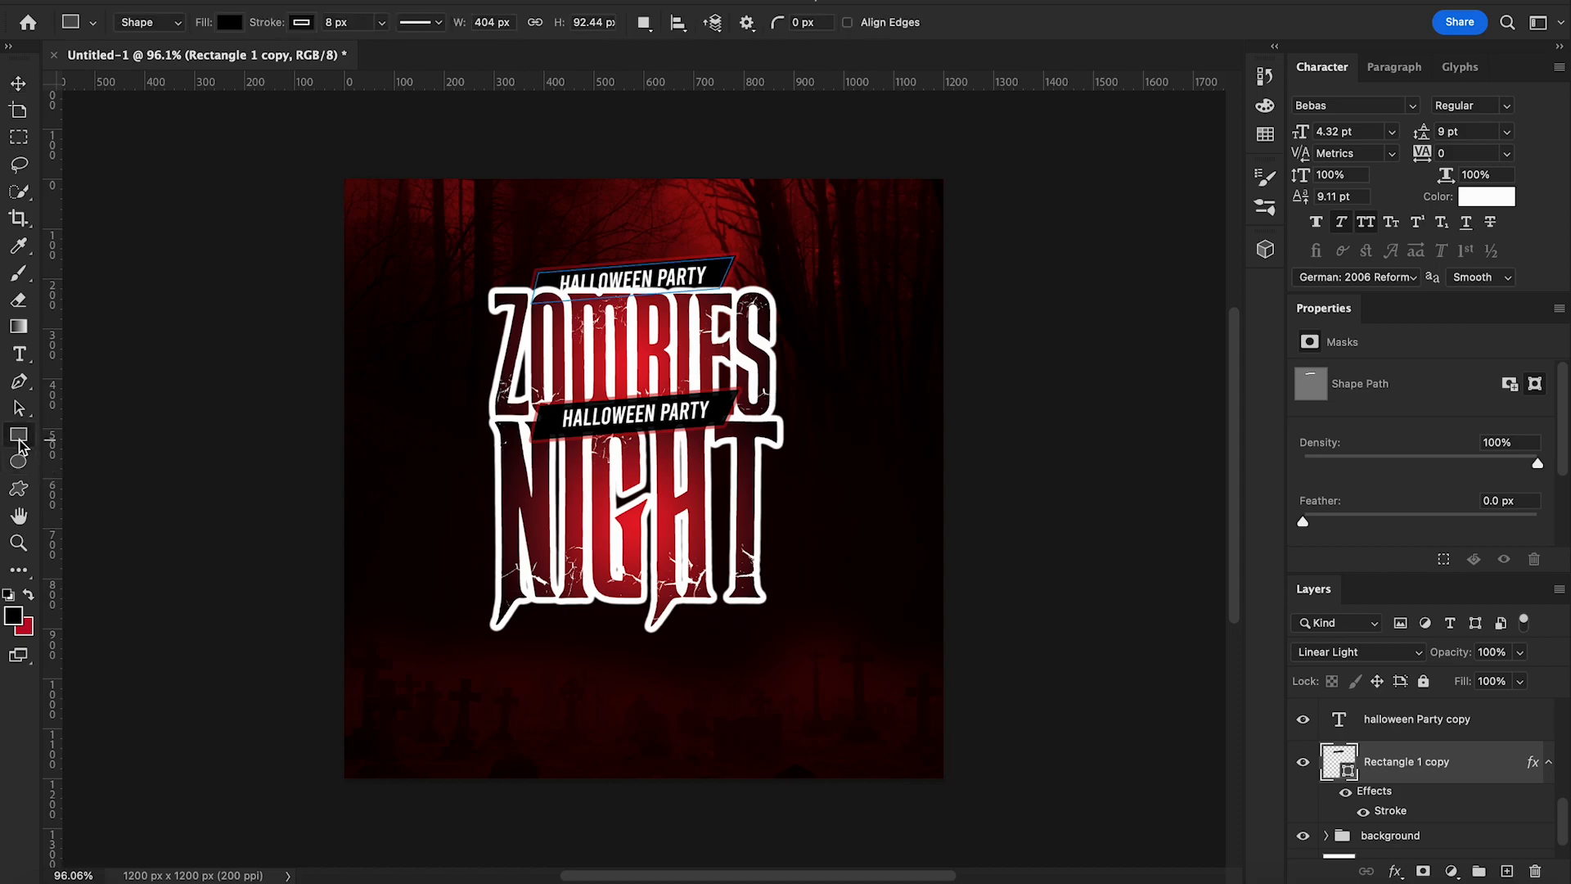
{"action": "left_click", "coordinate": [301, 22]}
{"action": "left_click", "coordinate": [180, 63]}
{"action": "left_click", "coordinate": [227, 24]}
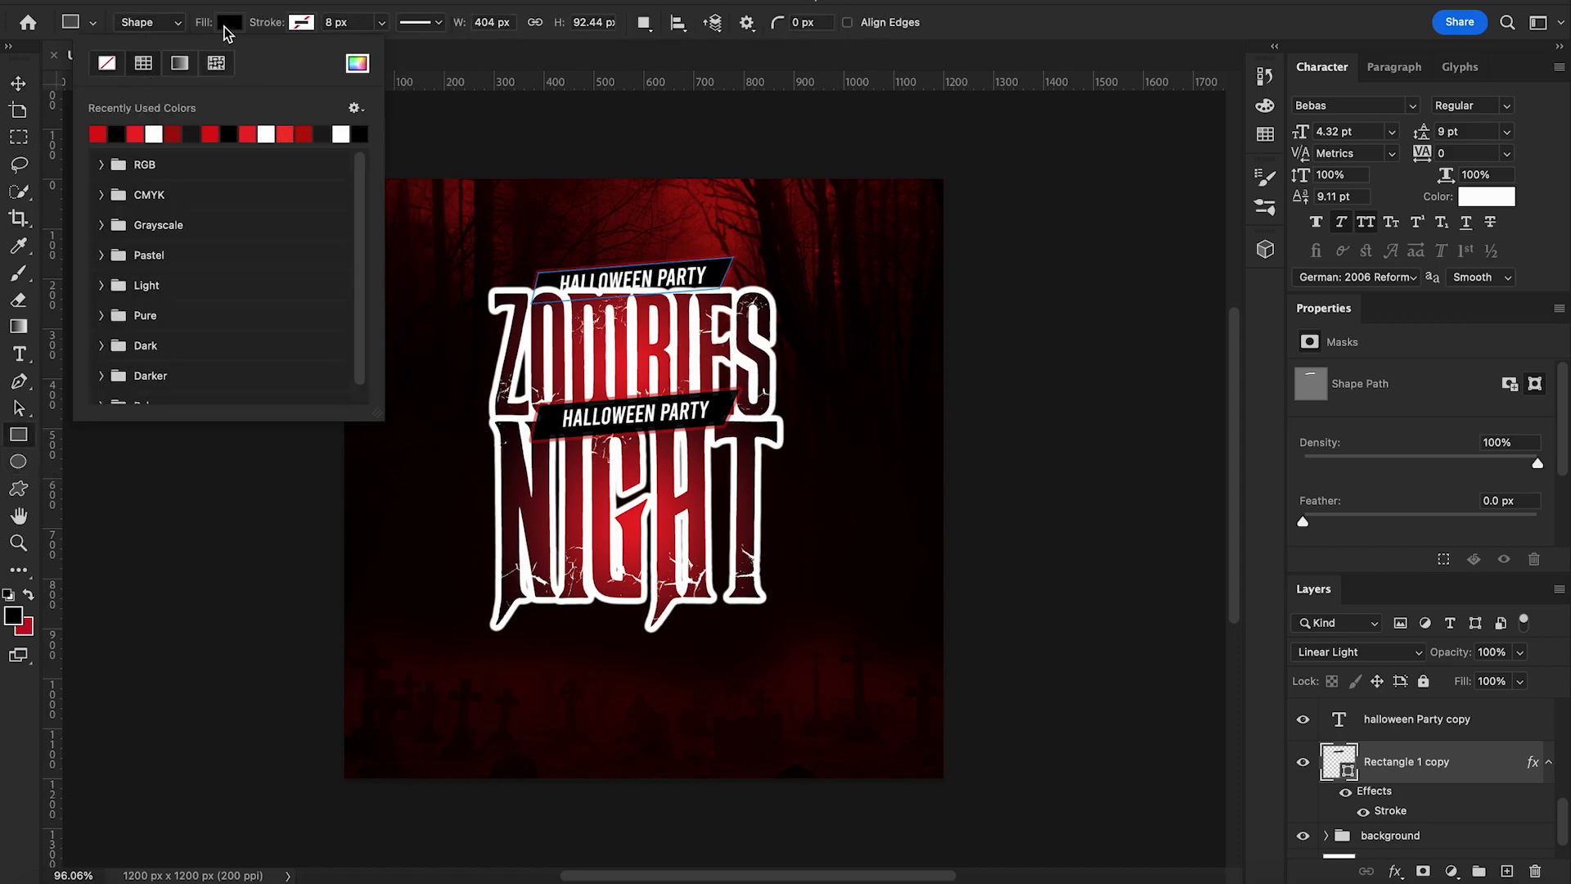
{"action": "left_click", "coordinate": [105, 129]}
{"action": "left_click", "coordinate": [17, 86]}
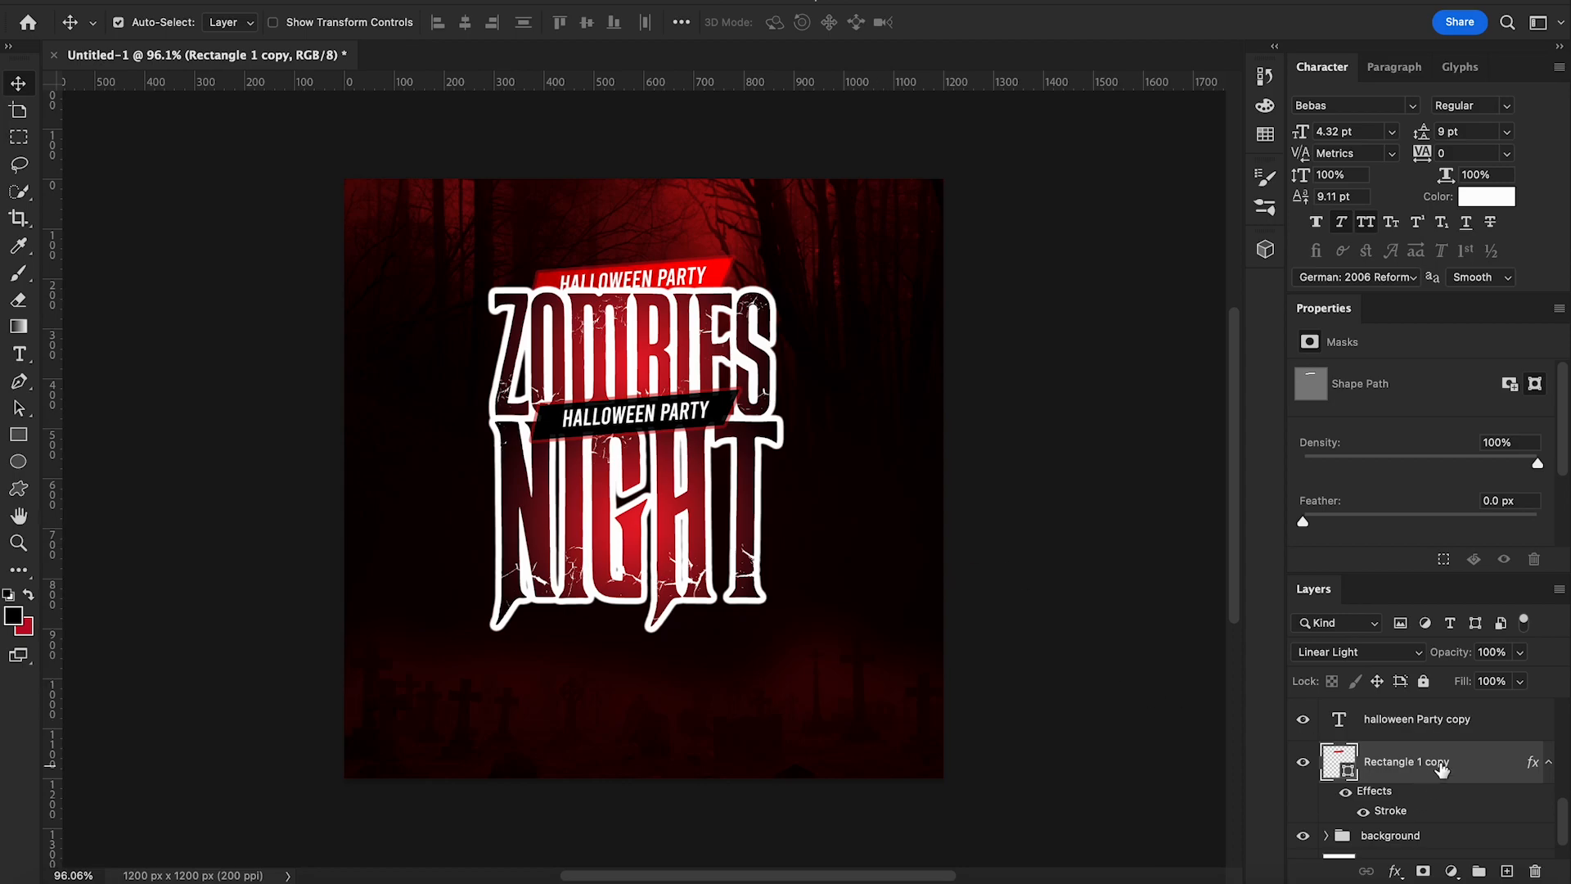
Move the upper banner text and red bar together above Zombies and skew the red bar to widen its right end, using about 6.5° vertical skew
{"action": "left_click", "coordinate": [1433, 720]}
{"action": "left_click_drag", "start_coordinate": [697, 300], "coordinate": [681, 282]}
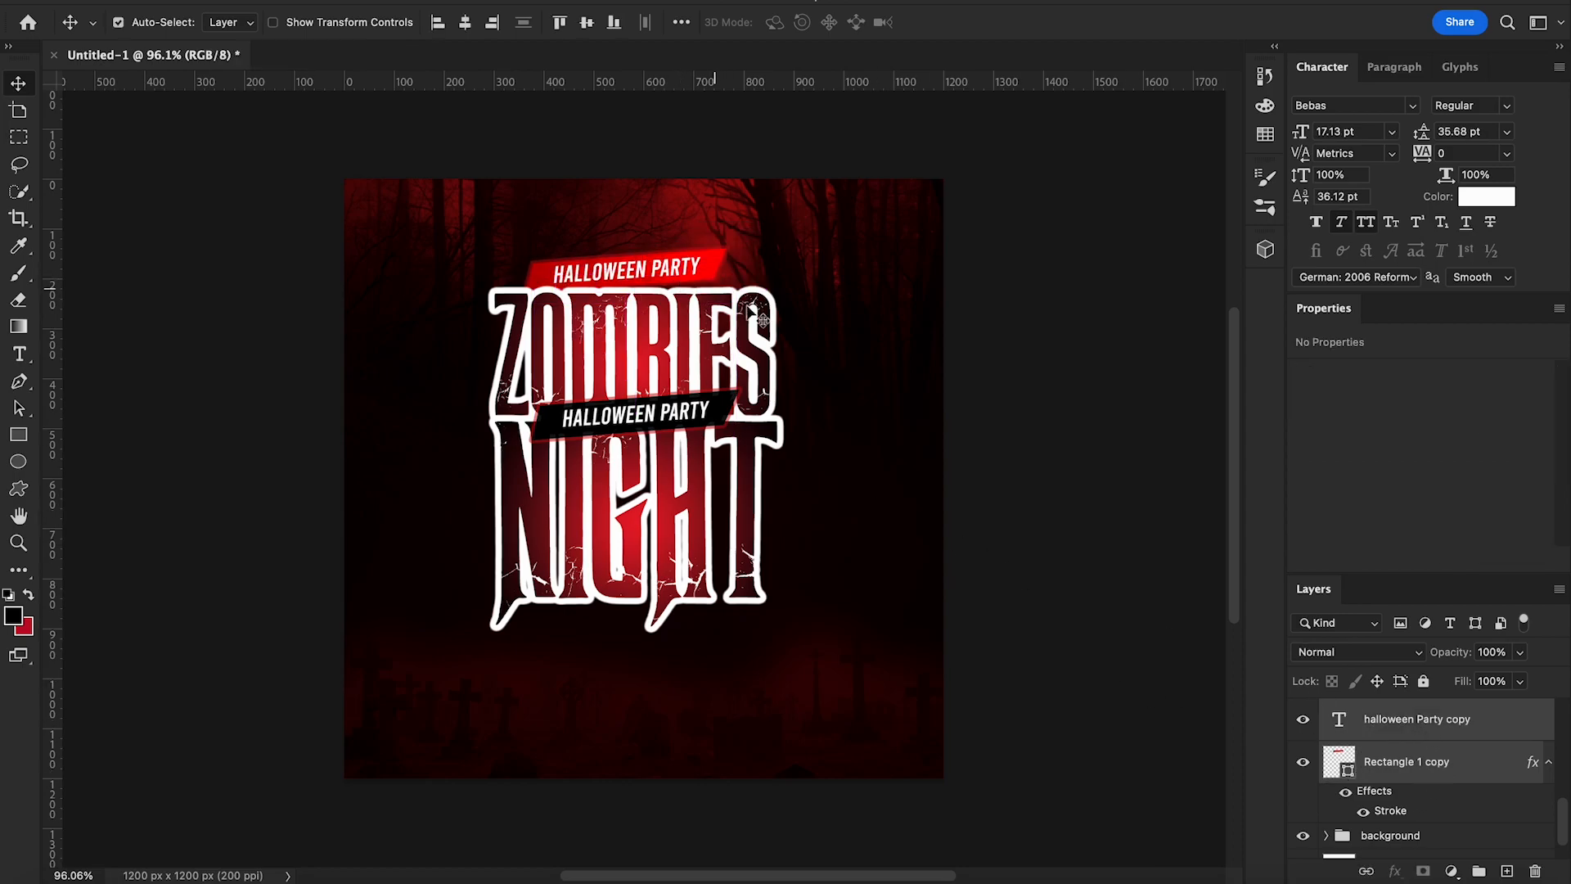
{"action": "left_click", "coordinate": [1441, 764]}
{"action": "key", "text": "ctrl+t"}
{"action": "right_click", "coordinate": [695, 271]}
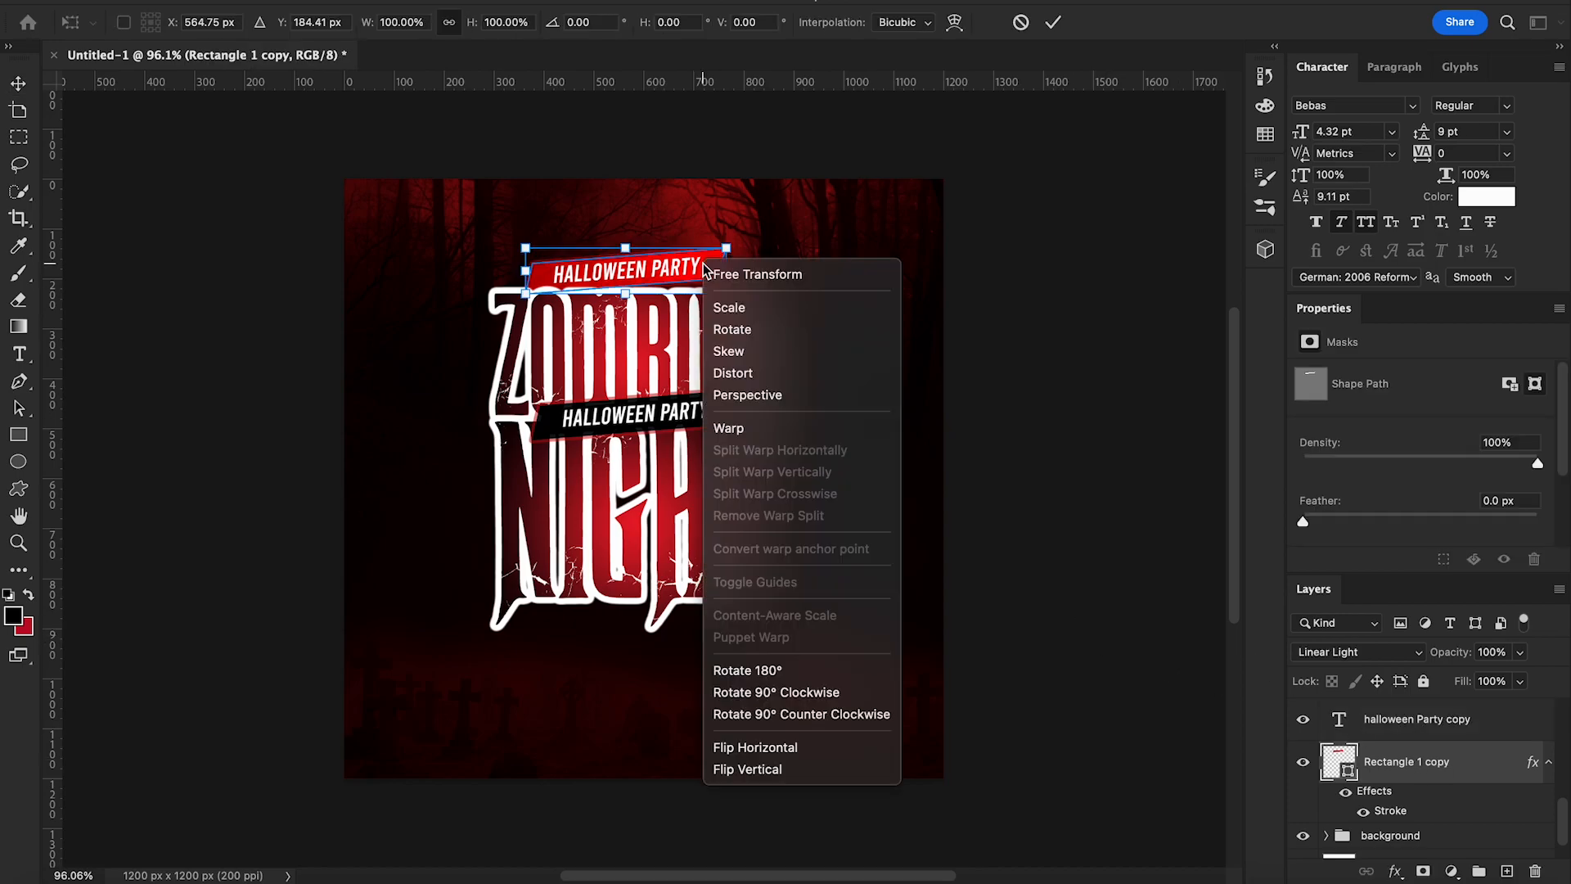
{"action": "left_click", "coordinate": [769, 354]}
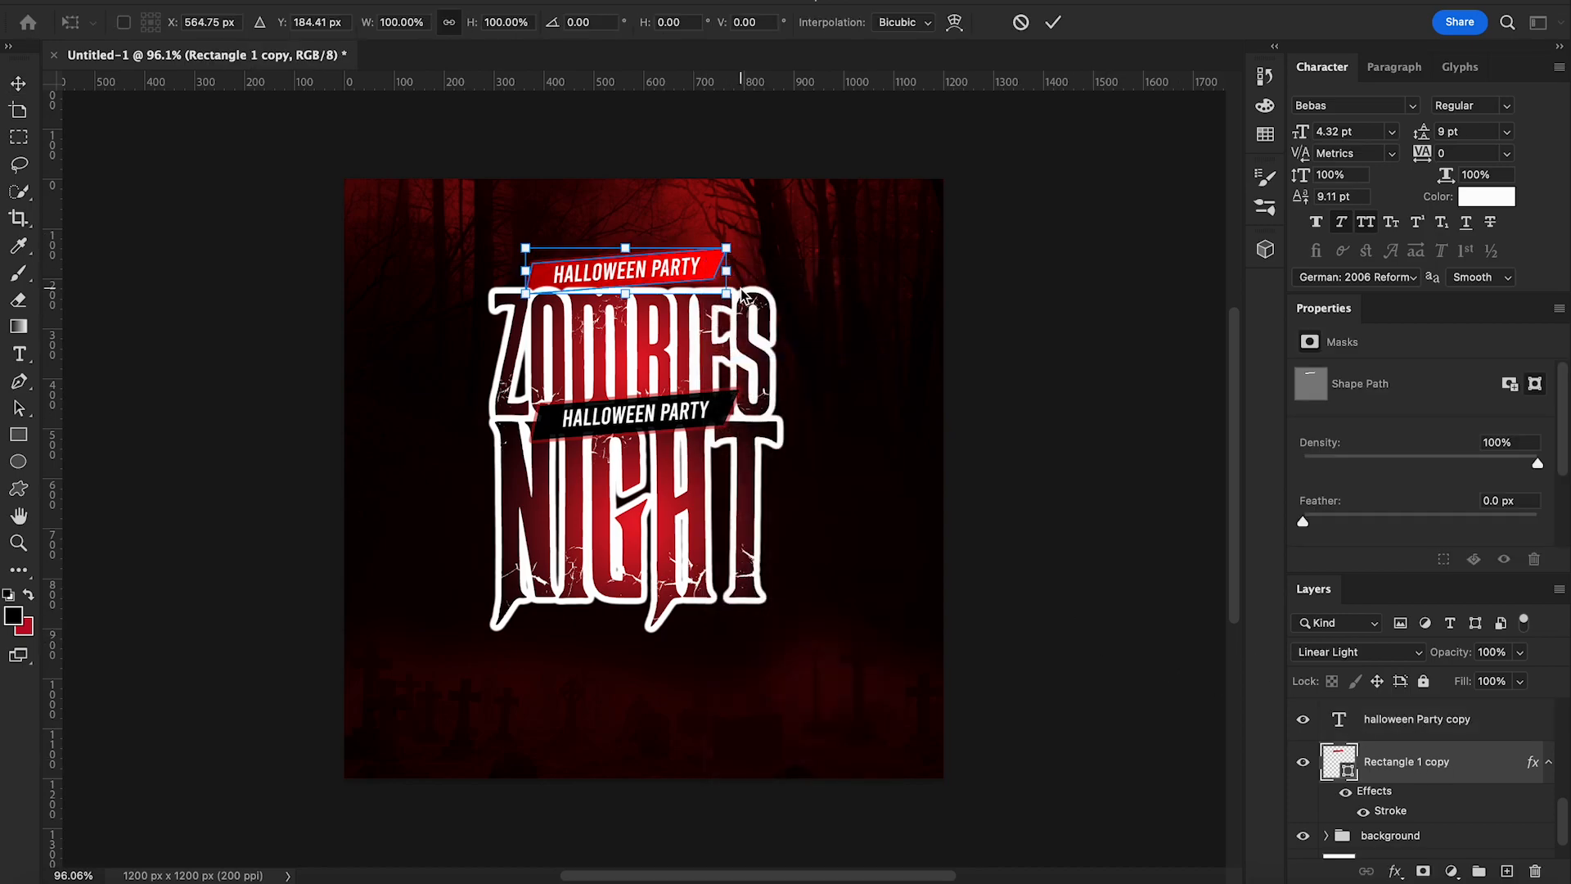
{"action": "left_click_drag", "start_coordinate": [726, 304], "coordinate": [726, 312]}
{"action": "left_click_drag", "start_coordinate": [725, 250], "coordinate": [726, 241]}
{"action": "left_click_drag", "start_coordinate": [729, 314], "coordinate": [729, 324]}
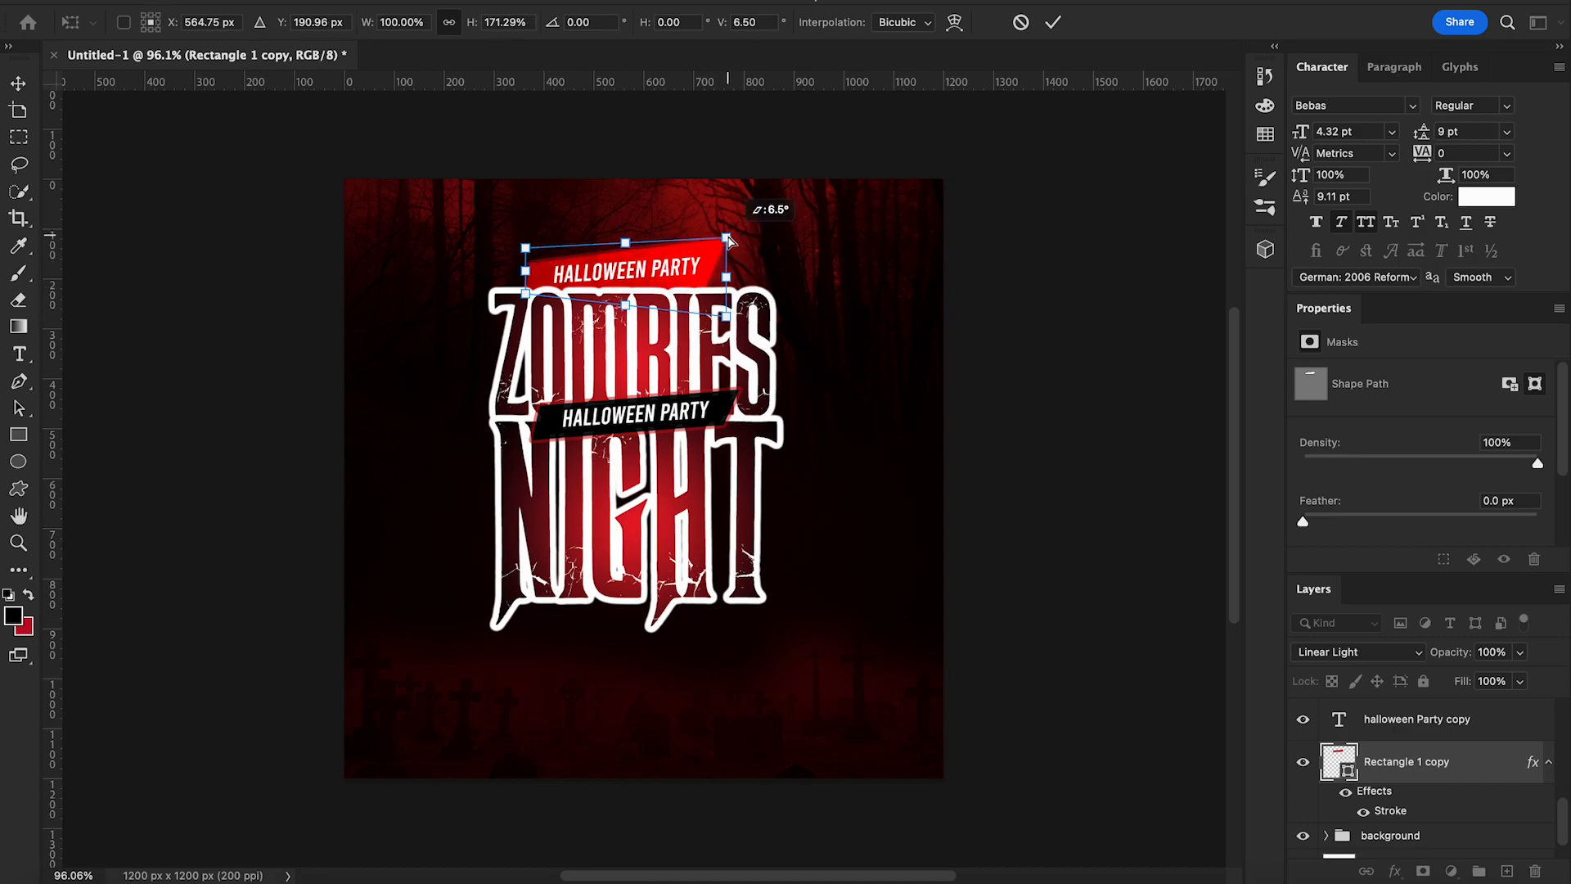
{"action": "key", "text": "Return"}
Replace the text on the upper red bar with "YOUR CLUB PRESENTS"
{"action": "key", "text": "t"}
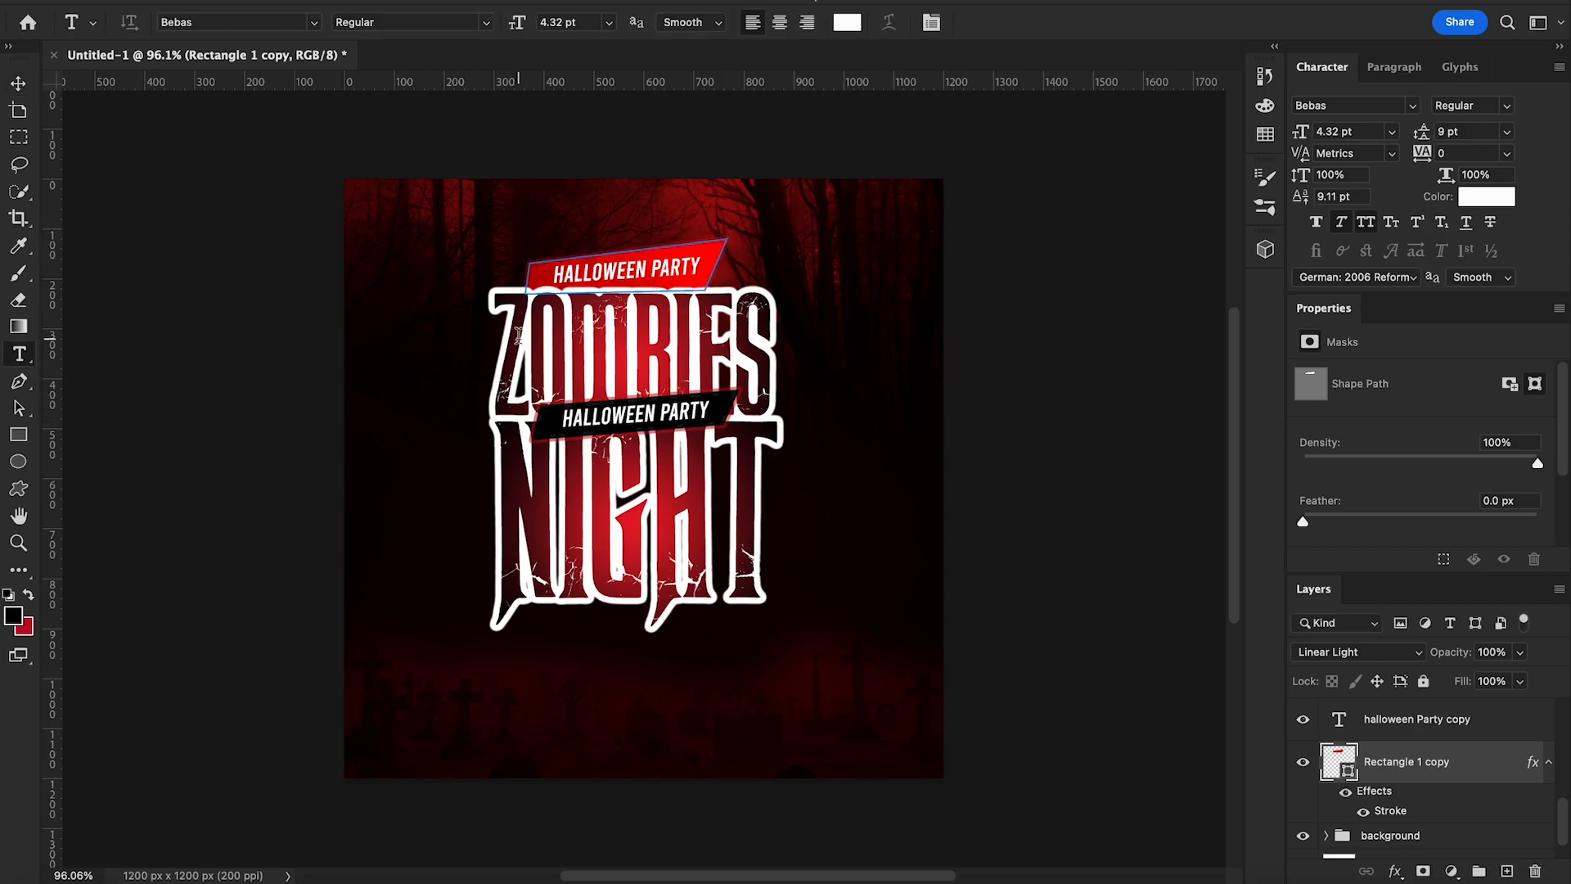
{"action": "left_click", "coordinate": [686, 270]}
{"action": "key", "text": "BackSpace"}
{"action": "key", "text": "BackSpace"}
{"action": "key", "text": "BackSpace"}
{"action": "key", "text": "BackSpace"}
{"action": "key", "text": "BackSpace"}
{"action": "key", "text": "BackSpace"}
{"action": "key", "text": "BackSpace"}
{"action": "key", "text": "BackSpace"}
{"action": "key", "text": "BackSpace"}
{"action": "key", "text": "BackSpace"}
{"action": "key", "text": "BackSpace"}
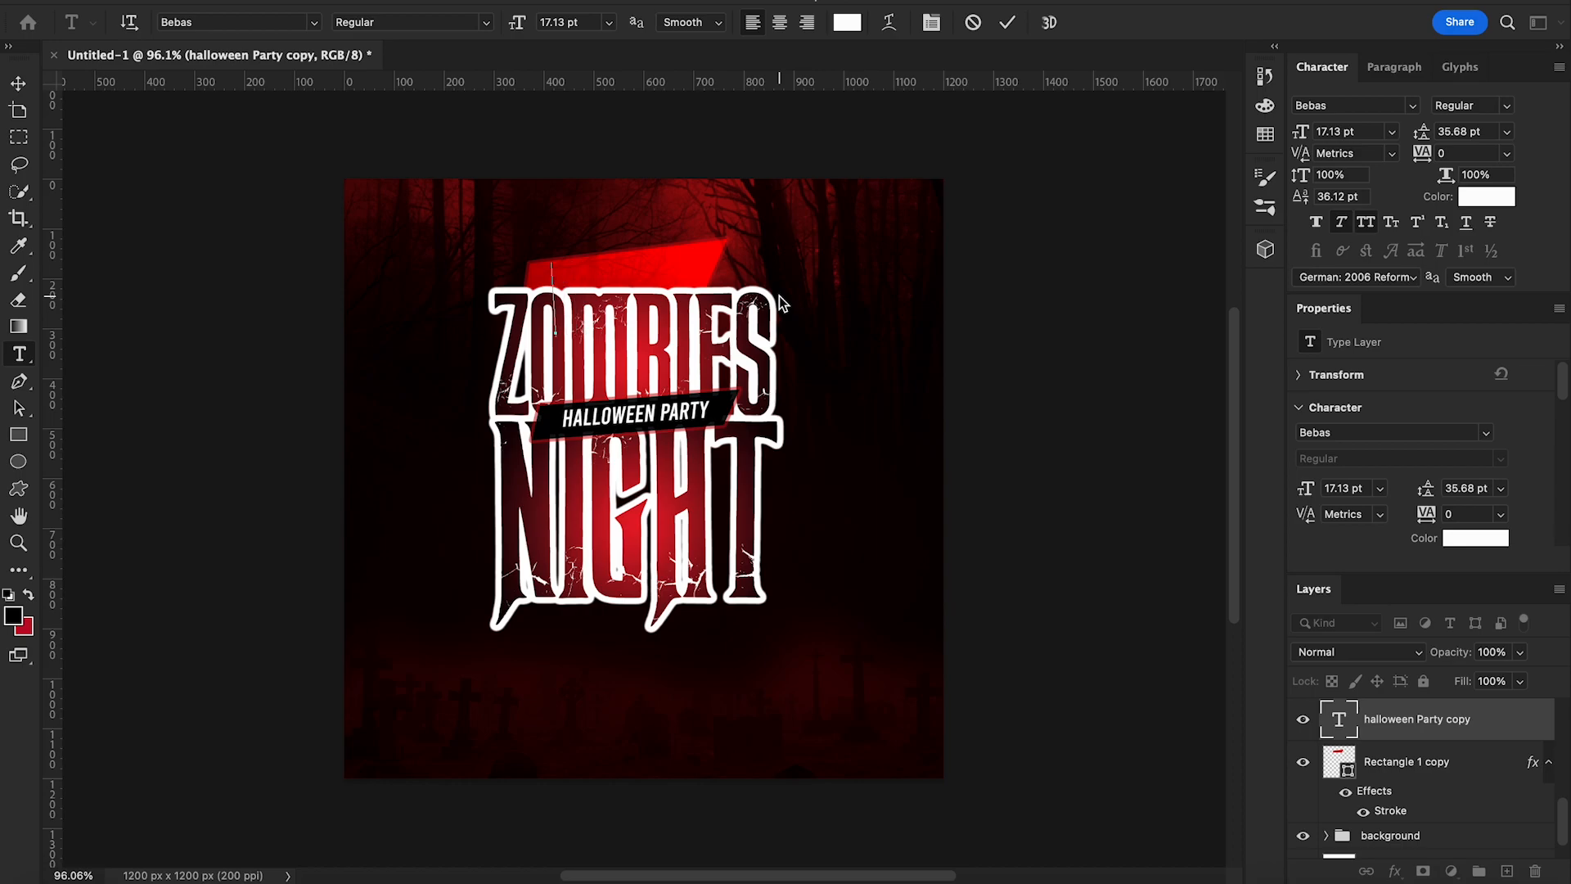
{"action": "type", "text": "YOUR CLUB PRESENTS"}
{"action": "left_click", "coordinate": [18, 84]}
Scale the Your Club Presents text down to about 15.62 pt so it fits within the red bar
{"action": "key", "text": "ctrl+t"}
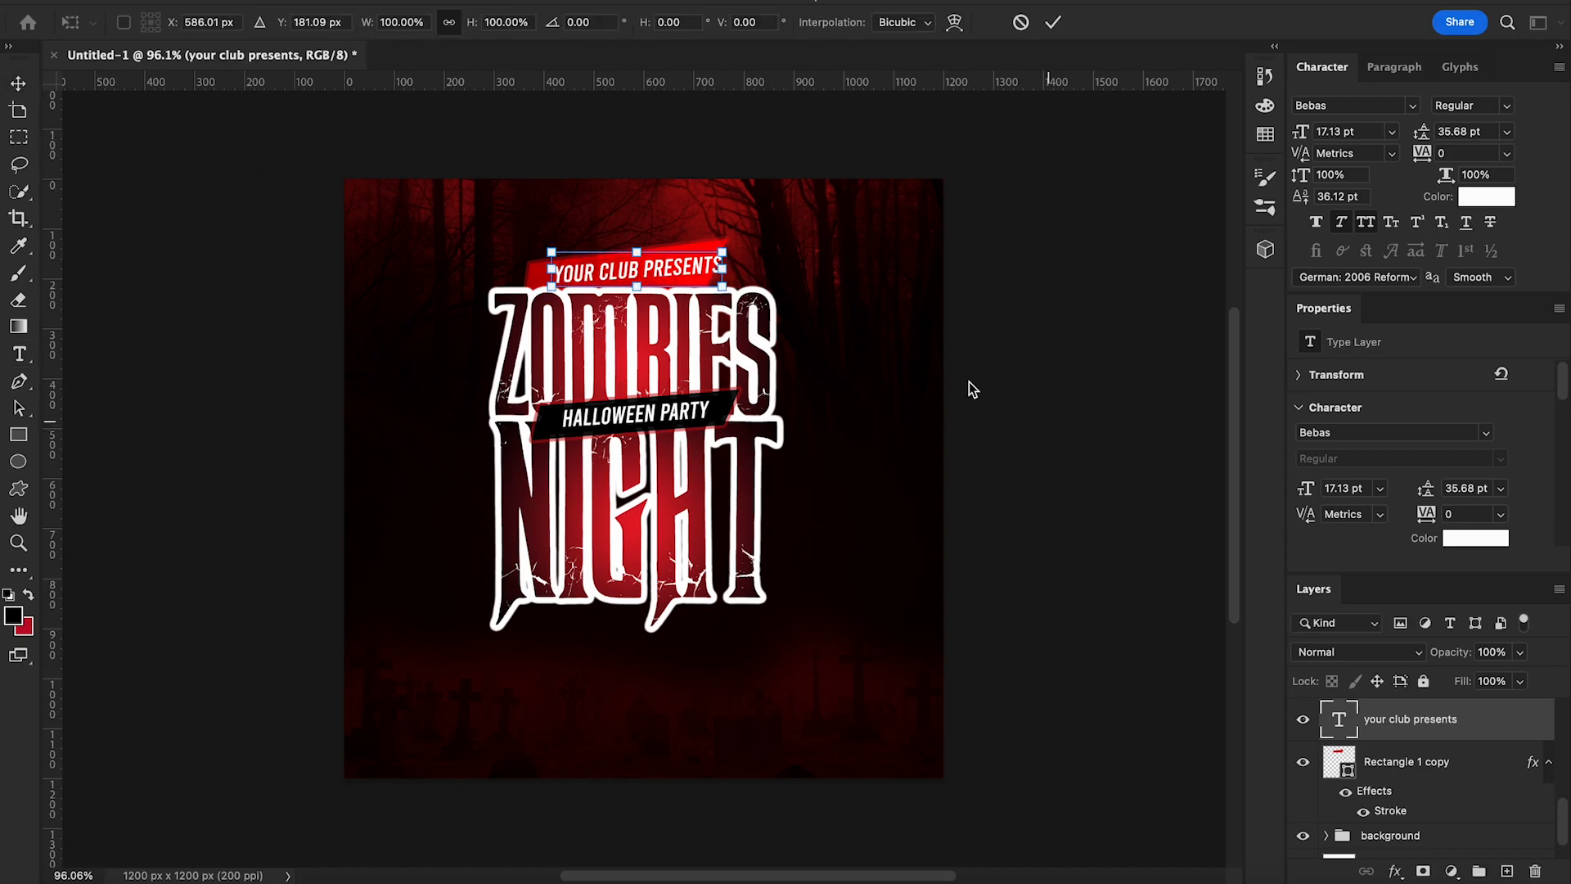
{"action": "left_click_drag", "start_coordinate": [723, 286], "coordinate": [708, 279]}
{"action": "key", "text": "Return"}
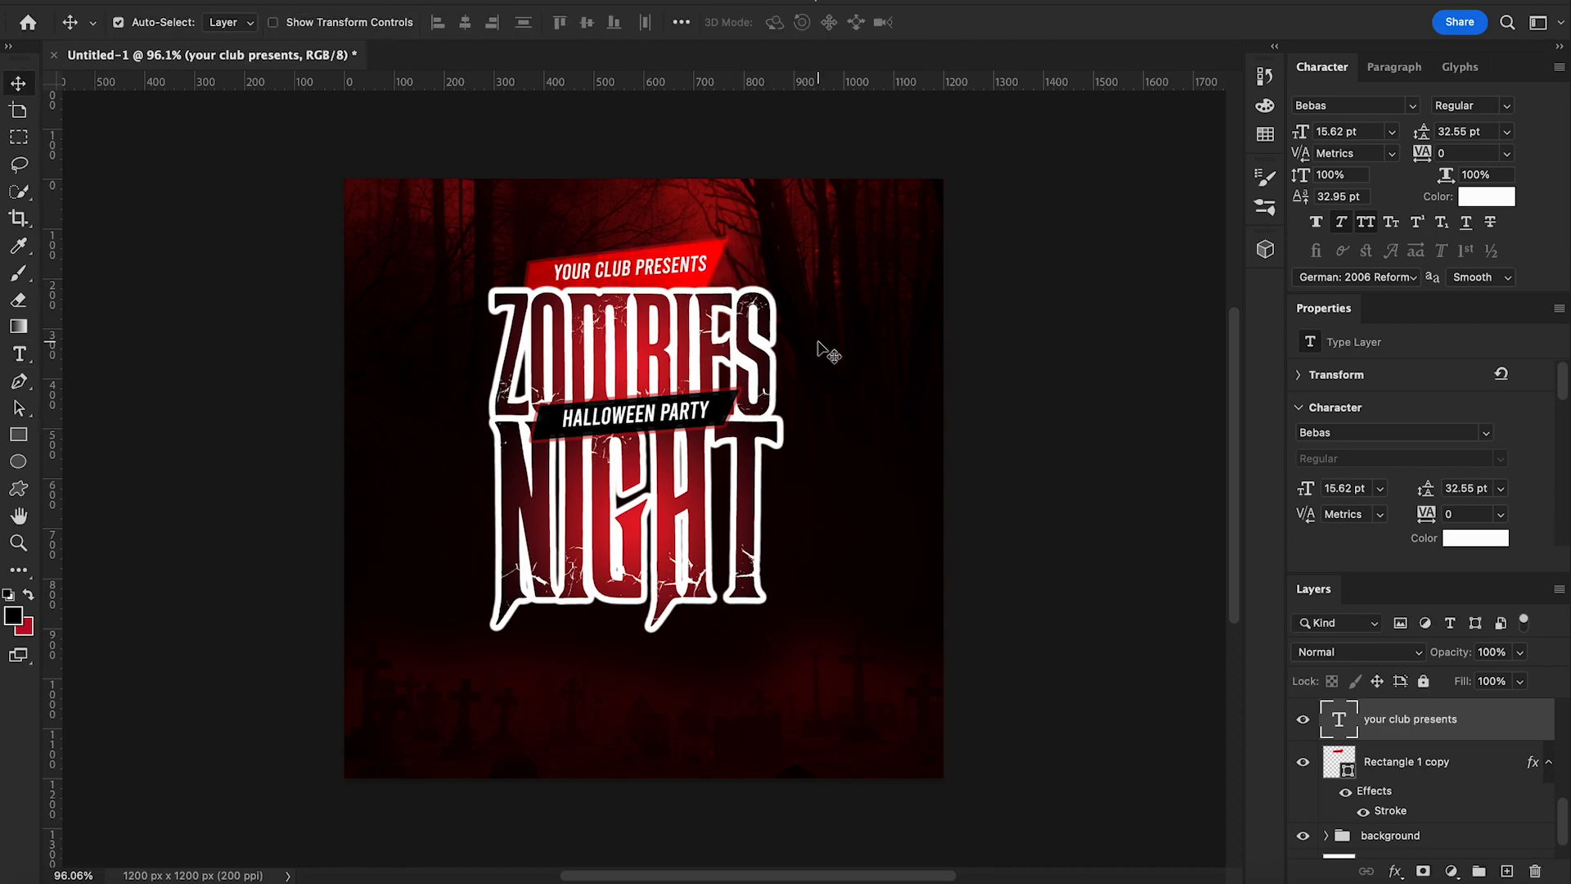
Change the red bar layer's blend mode to Color Dodge
{"action": "left_click", "coordinate": [1434, 770], "text": "shift"}
{"action": "left_click", "coordinate": [1450, 767]}
{"action": "left_click", "coordinate": [1418, 651]}
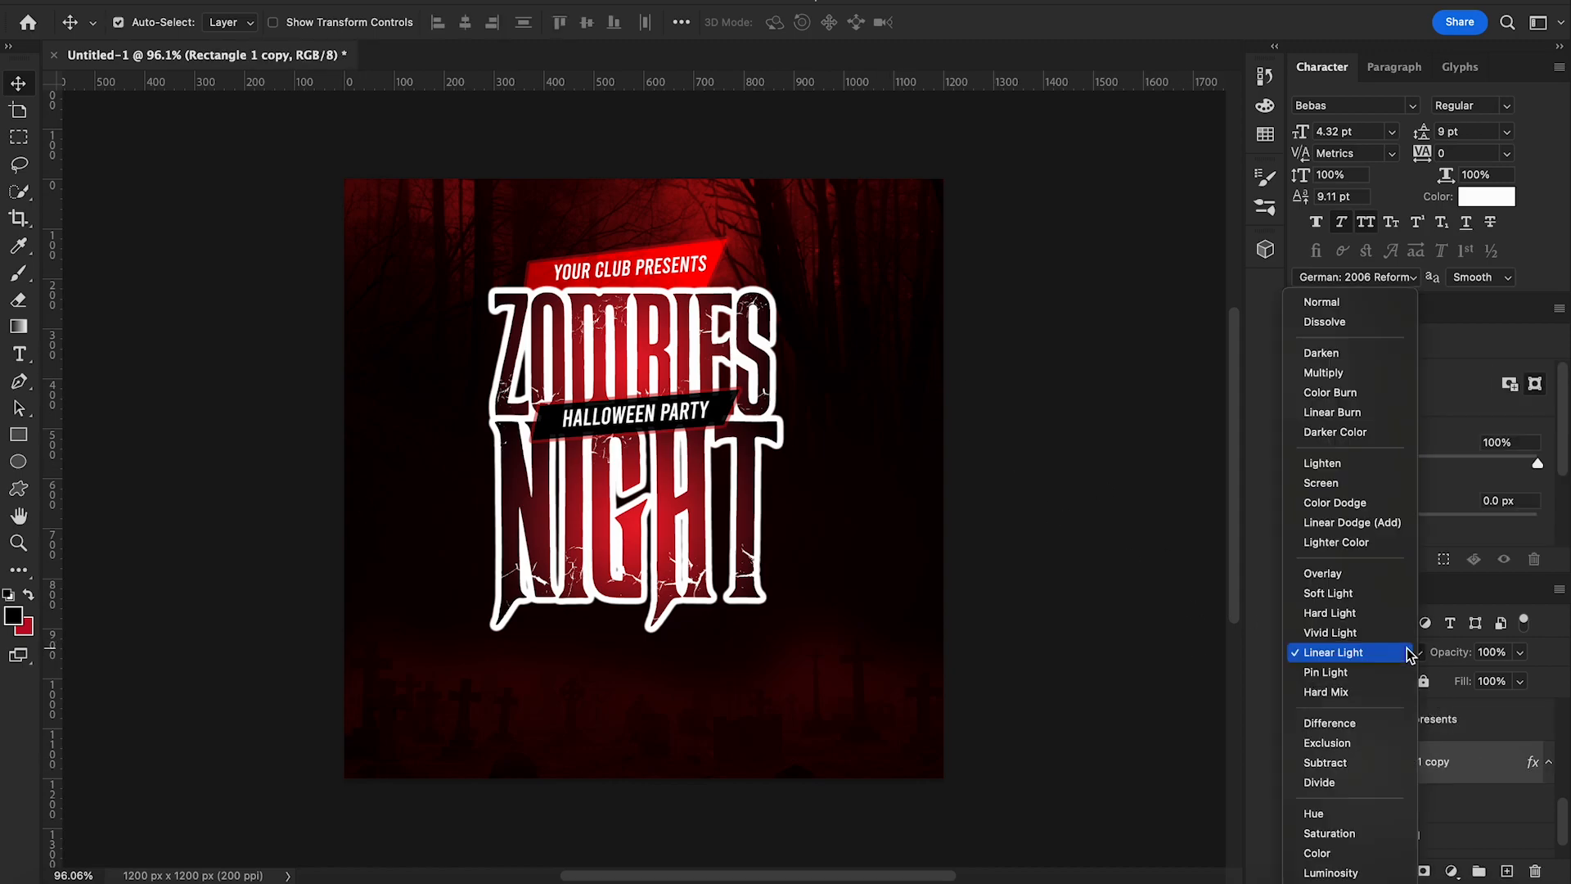
{"action": "left_click", "coordinate": [1352, 502]}
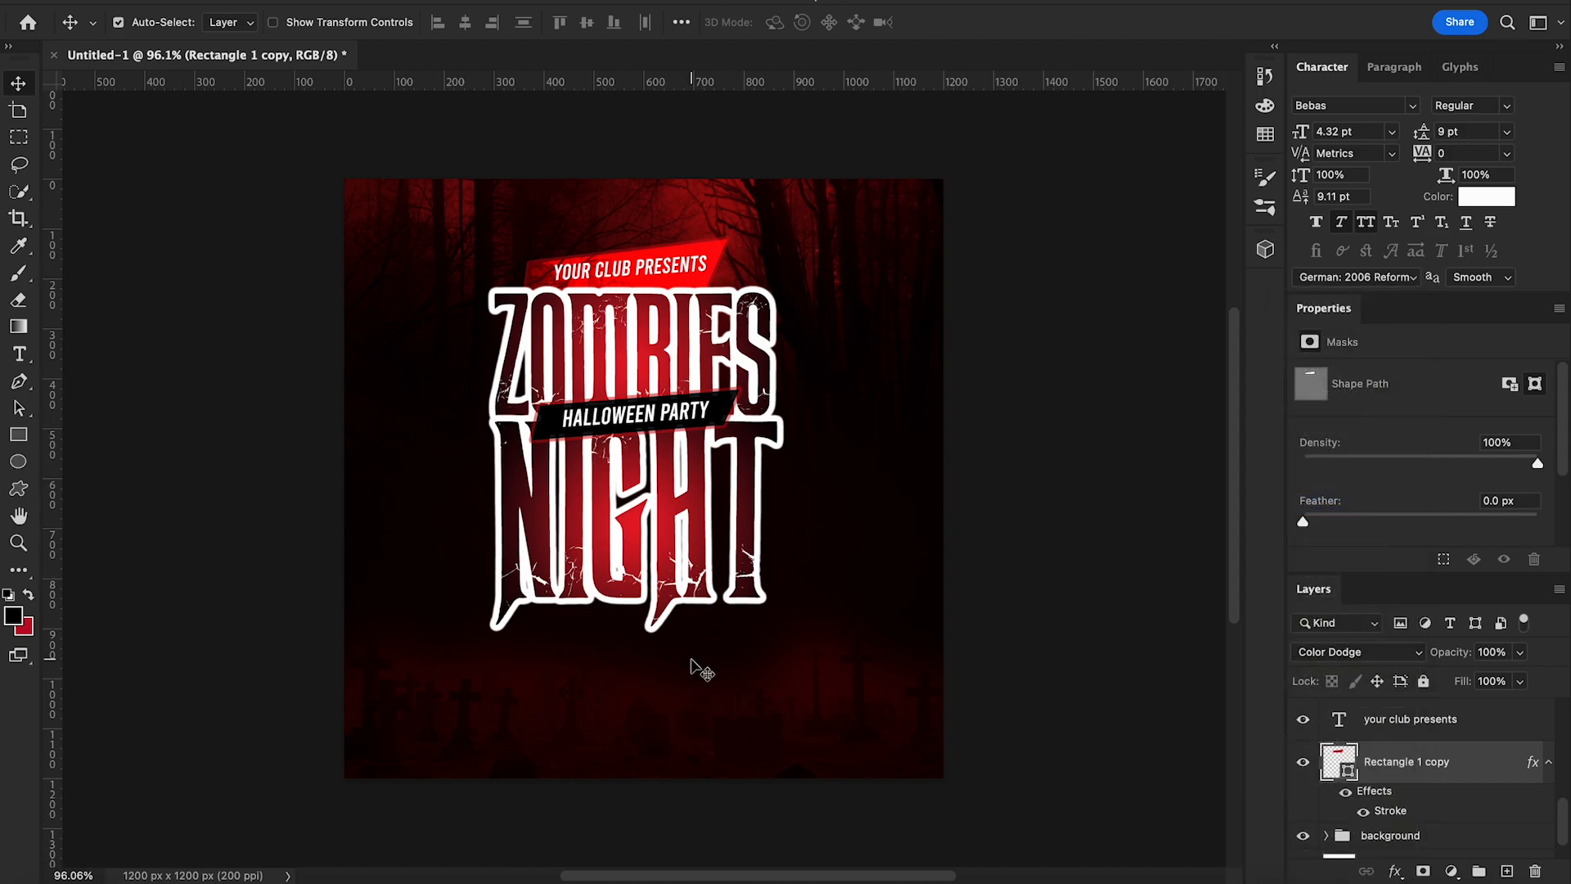
Place zombie-15.png behind the title's right side, scaled to about 33% and rotated about 23° clockwise
{"action": "left_click", "coordinate": [64, 881]}
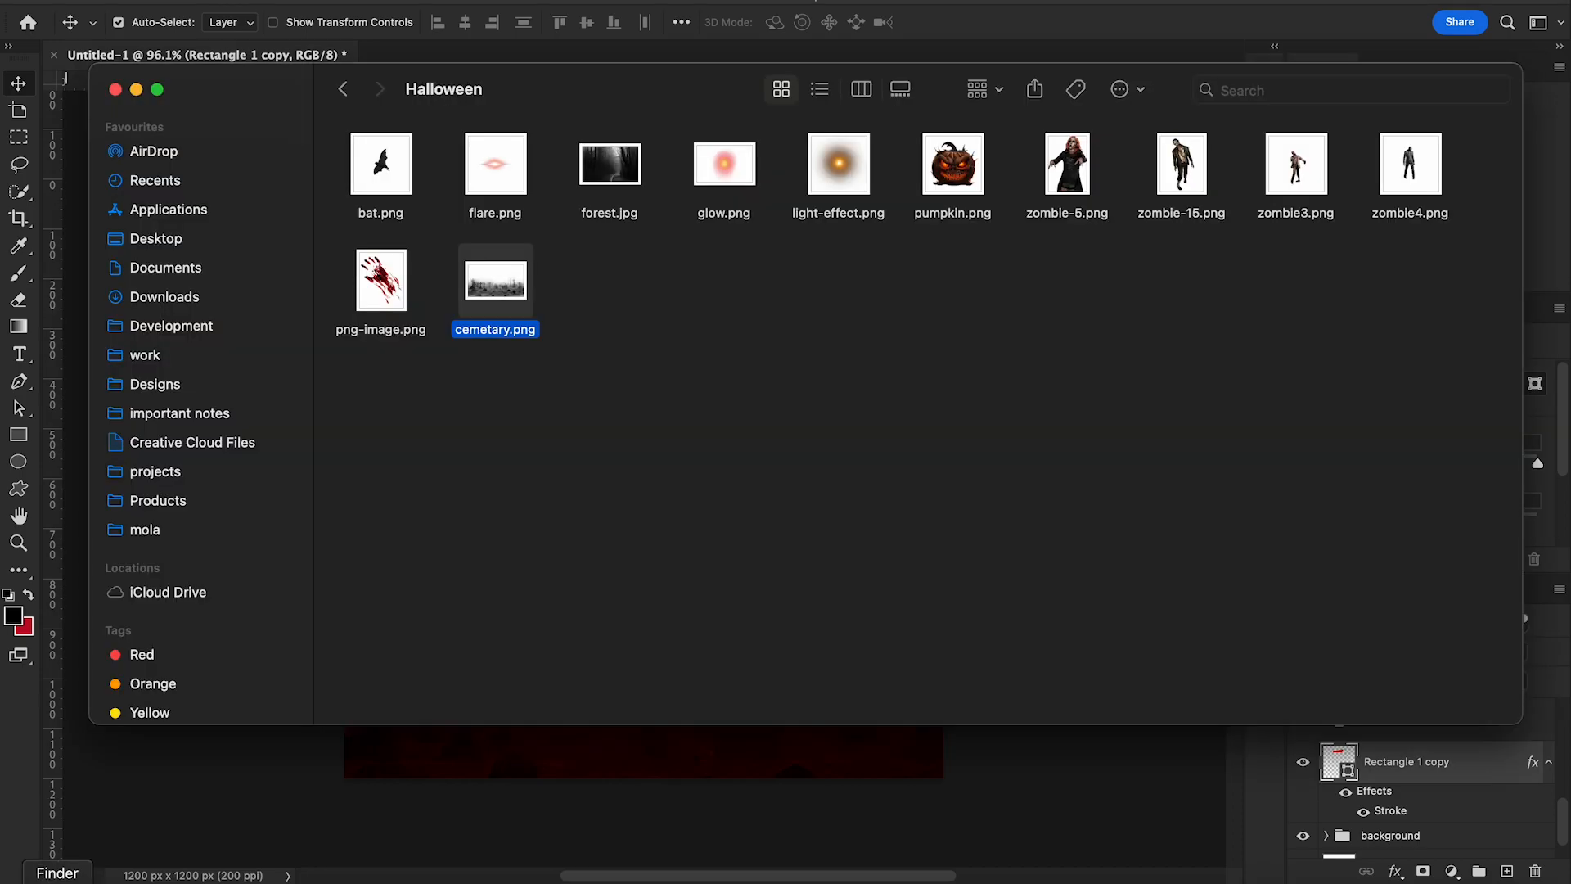
{"action": "left_click_drag", "start_coordinate": [1178, 186], "coordinate": [842, 823]}
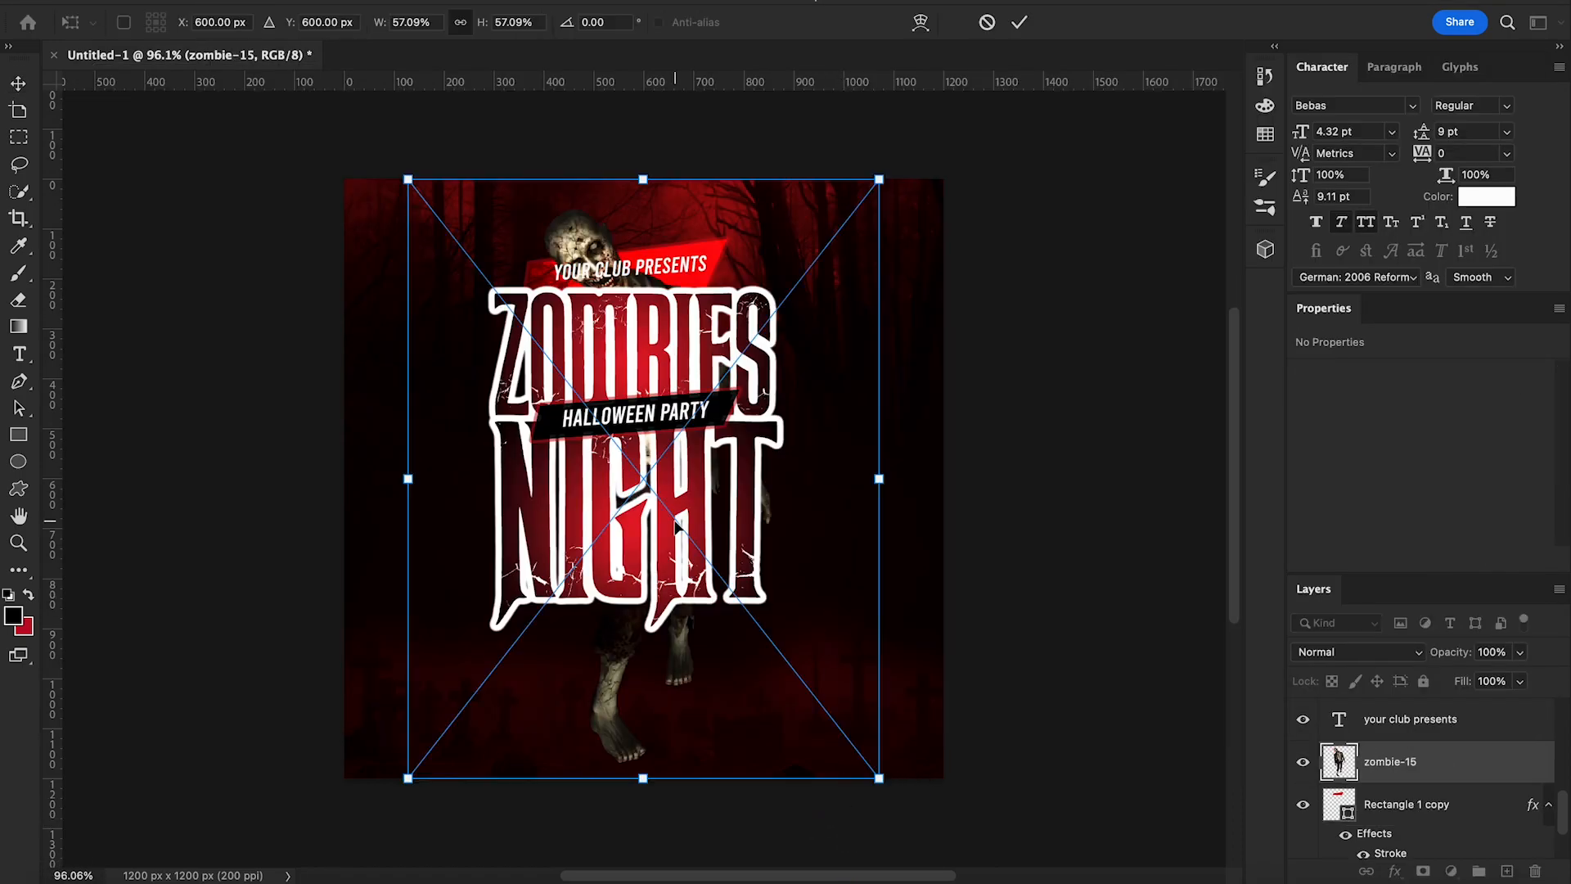
{"action": "left_click_drag", "start_coordinate": [676, 528], "coordinate": [843, 505]}
{"action": "left_click_drag", "start_coordinate": [1045, 155], "coordinate": [839, 396]}
{"action": "left_click_drag", "start_coordinate": [739, 429], "coordinate": [843, 283]}
{"action": "left_click_drag", "start_coordinate": [1010, 242], "coordinate": [1014, 356]}
{"action": "left_click_drag", "start_coordinate": [868, 454], "coordinate": [825, 468]}
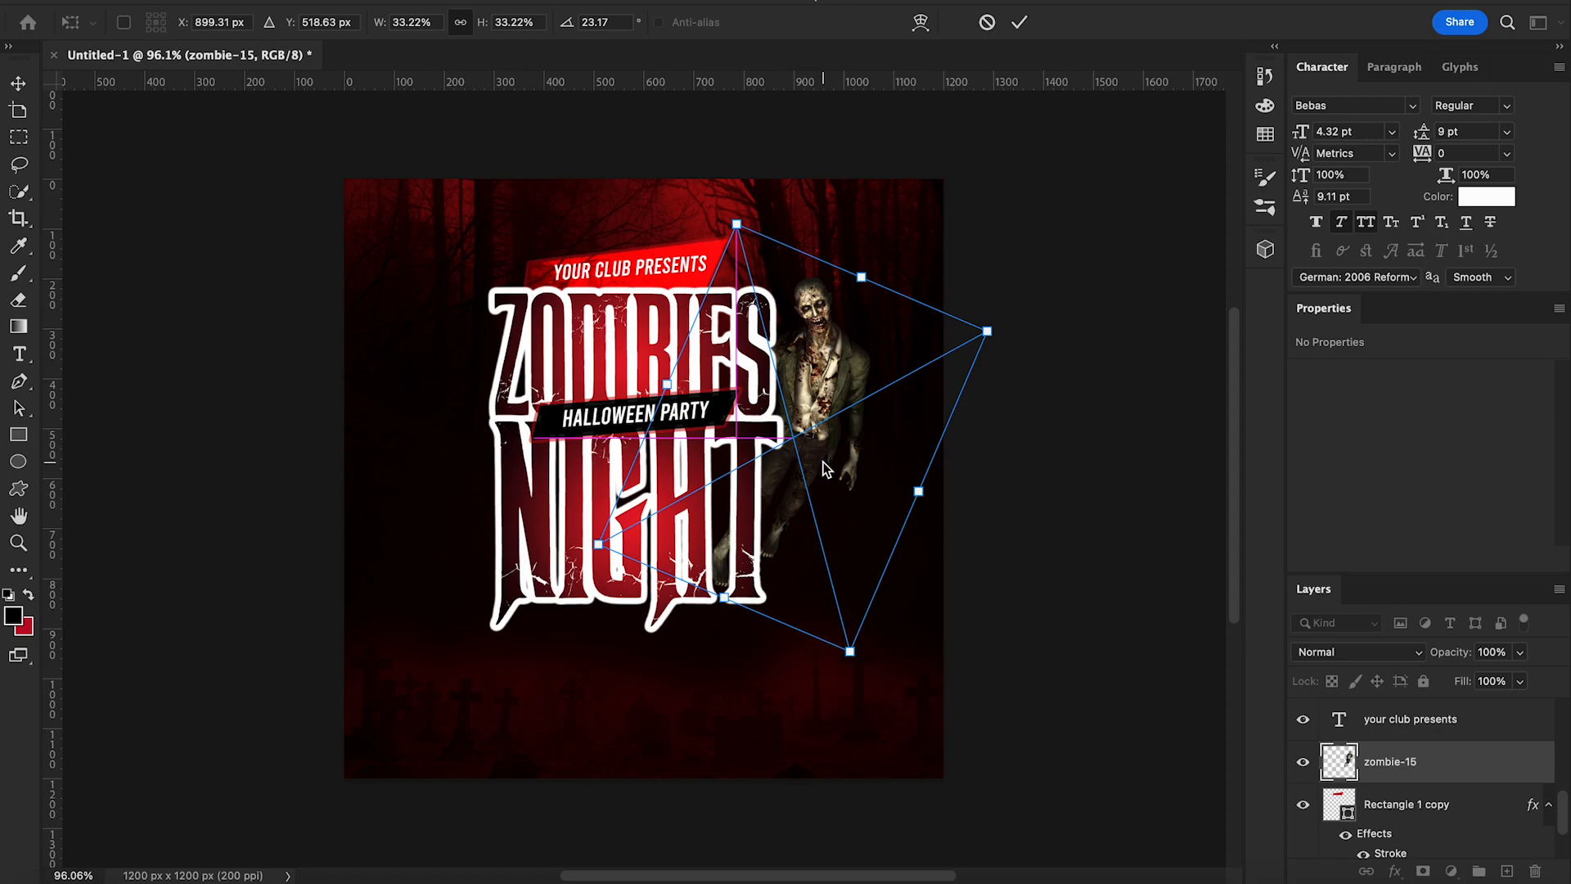
{"action": "key", "text": "Return"}
{"action": "left_click_drag", "start_coordinate": [1438, 766], "coordinate": [1477, 831]}
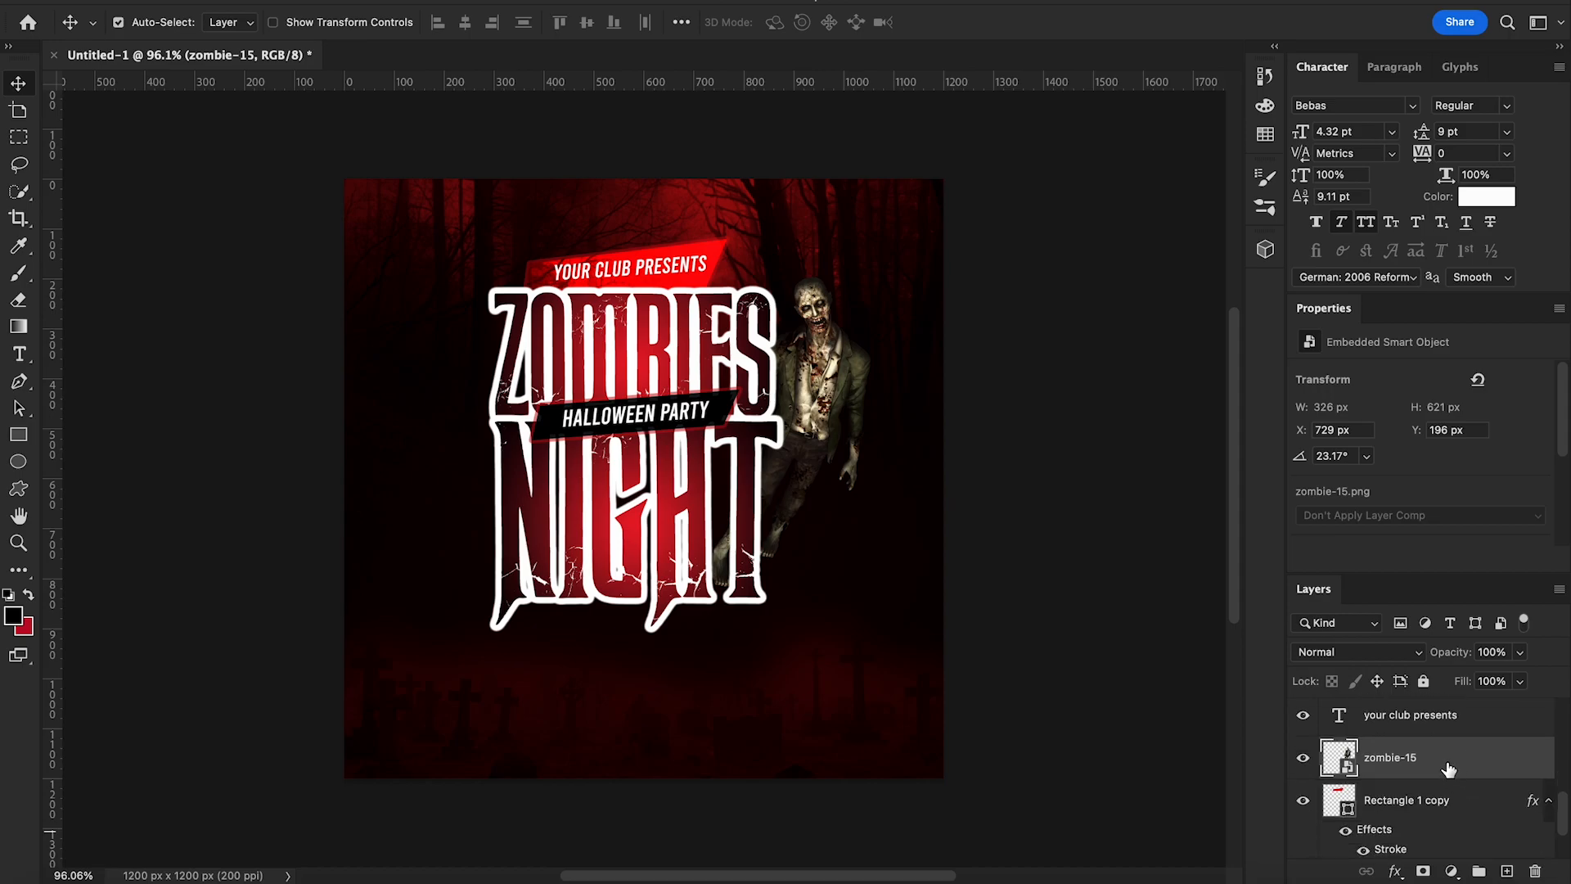
Clip a Hue/Saturation adjustment to the zombie-15 layer with hue -19 and saturation +55
{"action": "left_click", "coordinate": [1455, 869]}
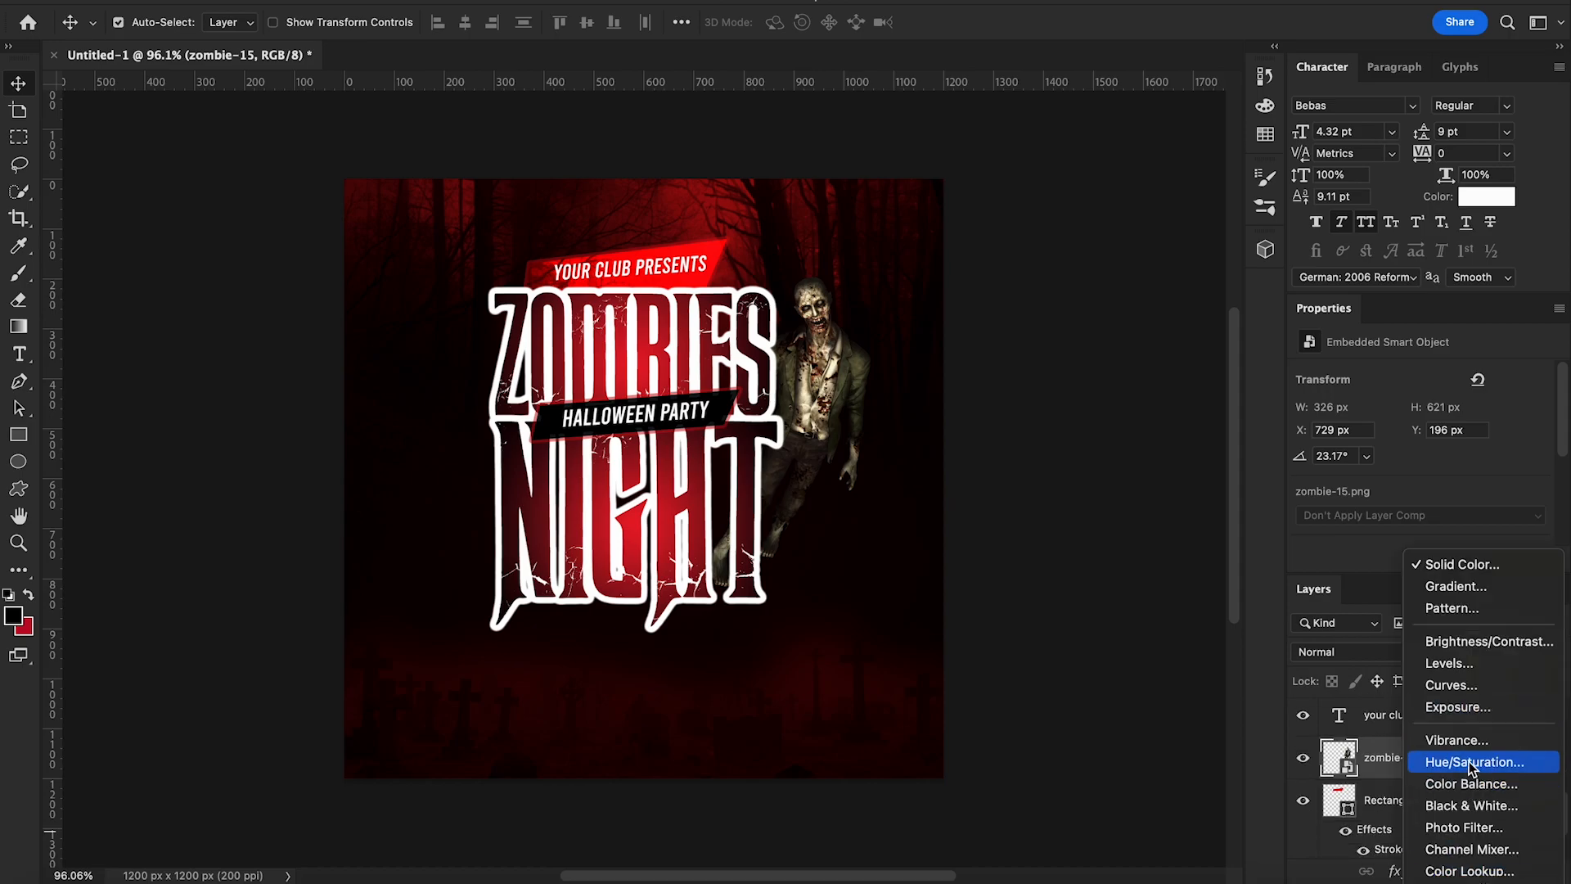
{"action": "left_click", "coordinate": [1441, 755]}
{"action": "mouse_move", "coordinate": [1421, 455]}
{"action": "left_mouse_down"}
{"action": "mouse_move", "coordinate": [1449, 452]}
{"action": "mouse_move", "coordinate": [1426, 453]}
{"action": "mouse_move", "coordinate": [1478, 495]}
{"action": "mouse_move", "coordinate": [1398, 453]}
{"action": "left_mouse_up"}
{"action": "left_click", "coordinate": [1412, 560]}
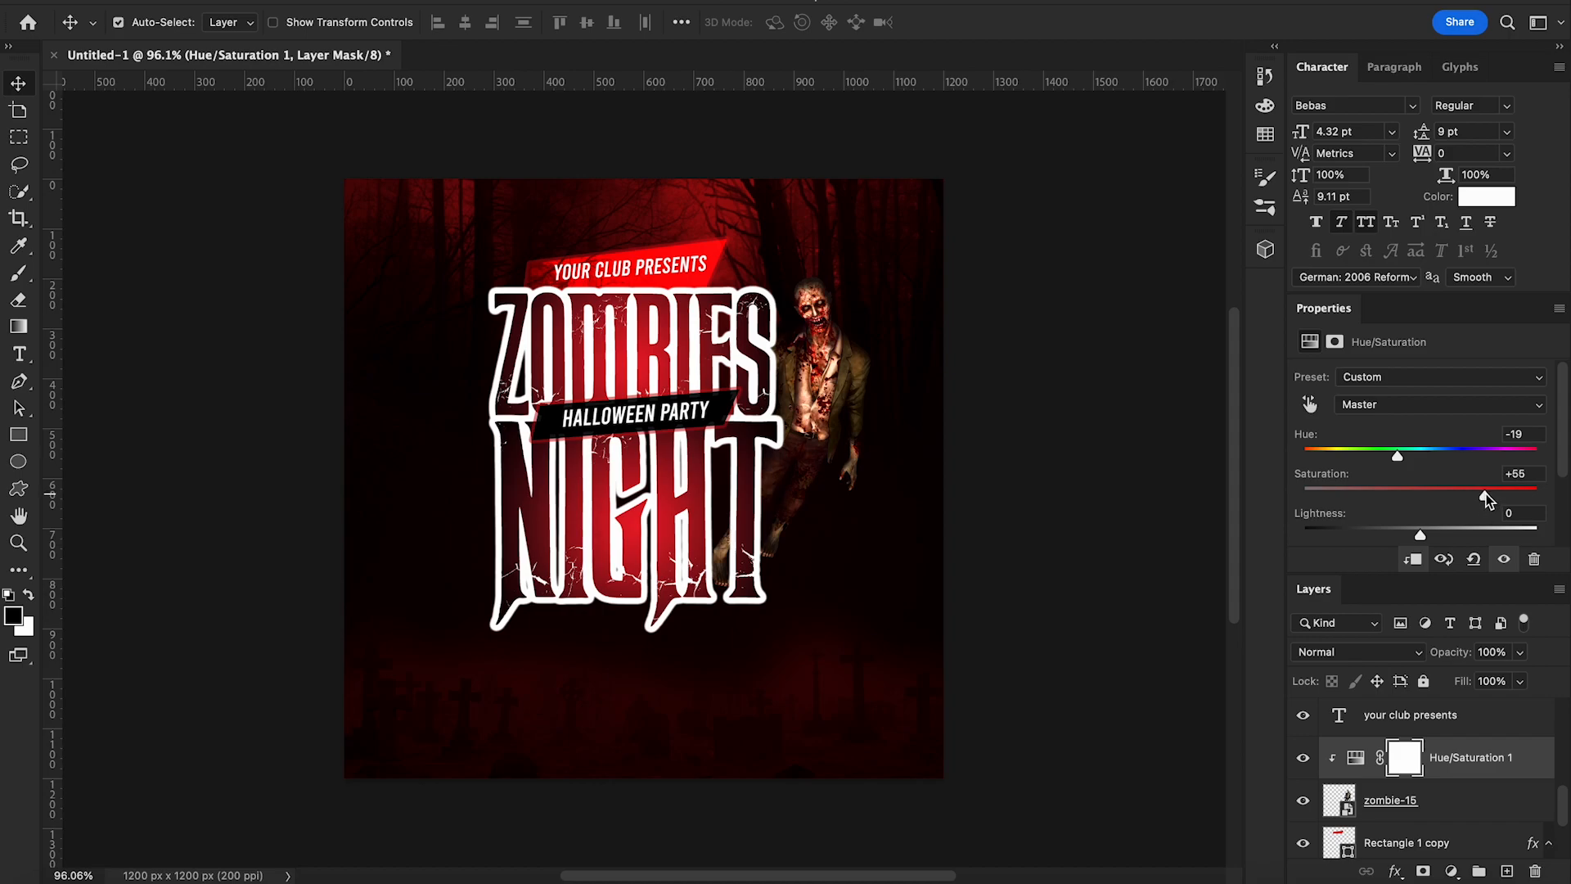
Clip a Brightness/Contrast adjustment to zombie-15 with brightness 25 and contrast 20
{"action": "left_click", "coordinate": [1451, 872]}
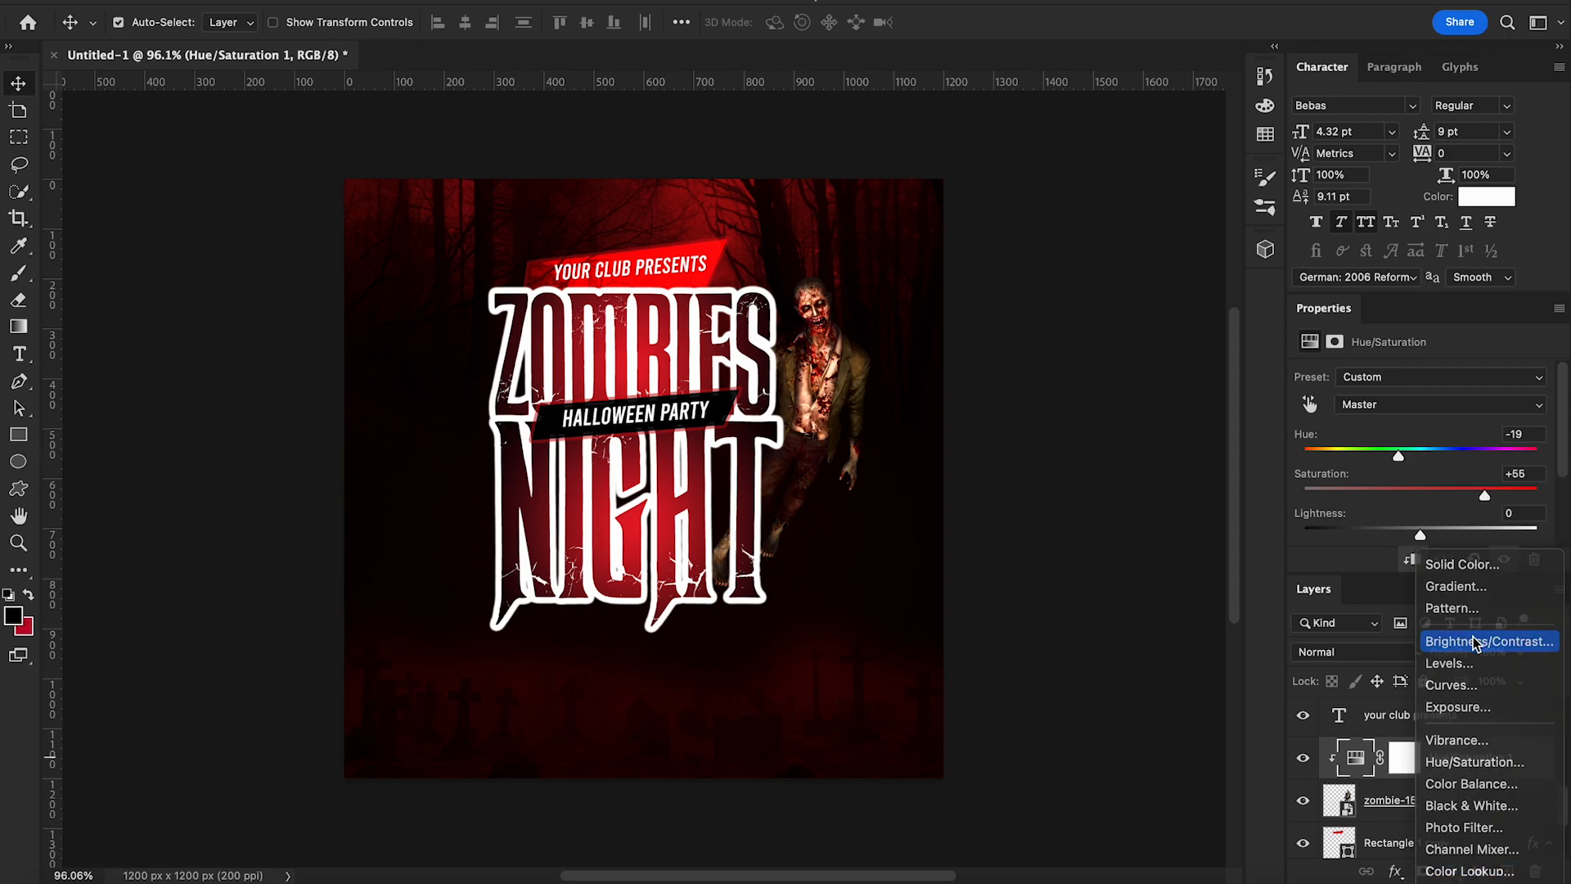
{"action": "left_click", "coordinate": [1481, 639]}
{"action": "left_click", "coordinate": [1413, 560]}
{"action": "left_click_drag", "start_coordinate": [1423, 442], "coordinate": [1442, 439]}
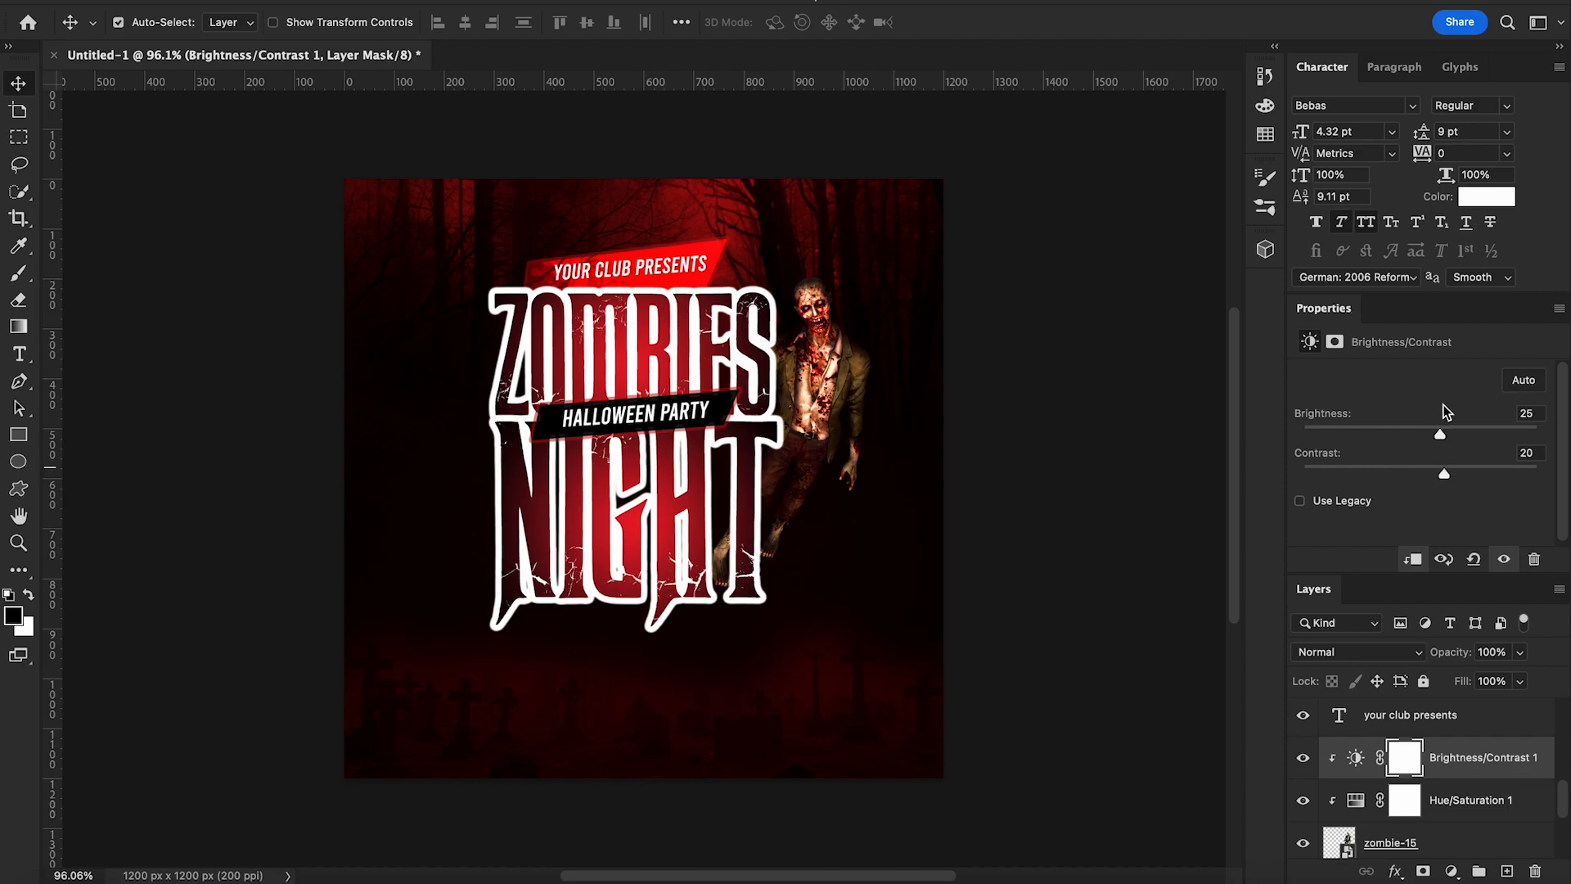
Place zombie-5.png above the adjustment layers, scale it down and tilt it about 24° counterclockwise behind the title's left side
{"action": "left_click", "coordinate": [1480, 806]}
{"action": "left_click", "coordinate": [1474, 767]}
{"action": "left_click", "coordinate": [62, 880]}
{"action": "left_click", "coordinate": [1064, 188]}
{"action": "left_click_drag", "start_coordinate": [1072, 170], "coordinate": [749, 781]}
{"action": "left_click_drag", "start_coordinate": [847, 771], "coordinate": [661, 503]}
{"action": "left_click_drag", "start_coordinate": [598, 400], "coordinate": [524, 500]}
{"action": "left_click_drag", "start_coordinate": [613, 598], "coordinate": [663, 524]}
{"action": "left_click_drag", "start_coordinate": [437, 639], "coordinate": [476, 593]}
{"action": "left_click_drag", "start_coordinate": [527, 487], "coordinate": [525, 523]}
{"action": "key", "text": "Return"}
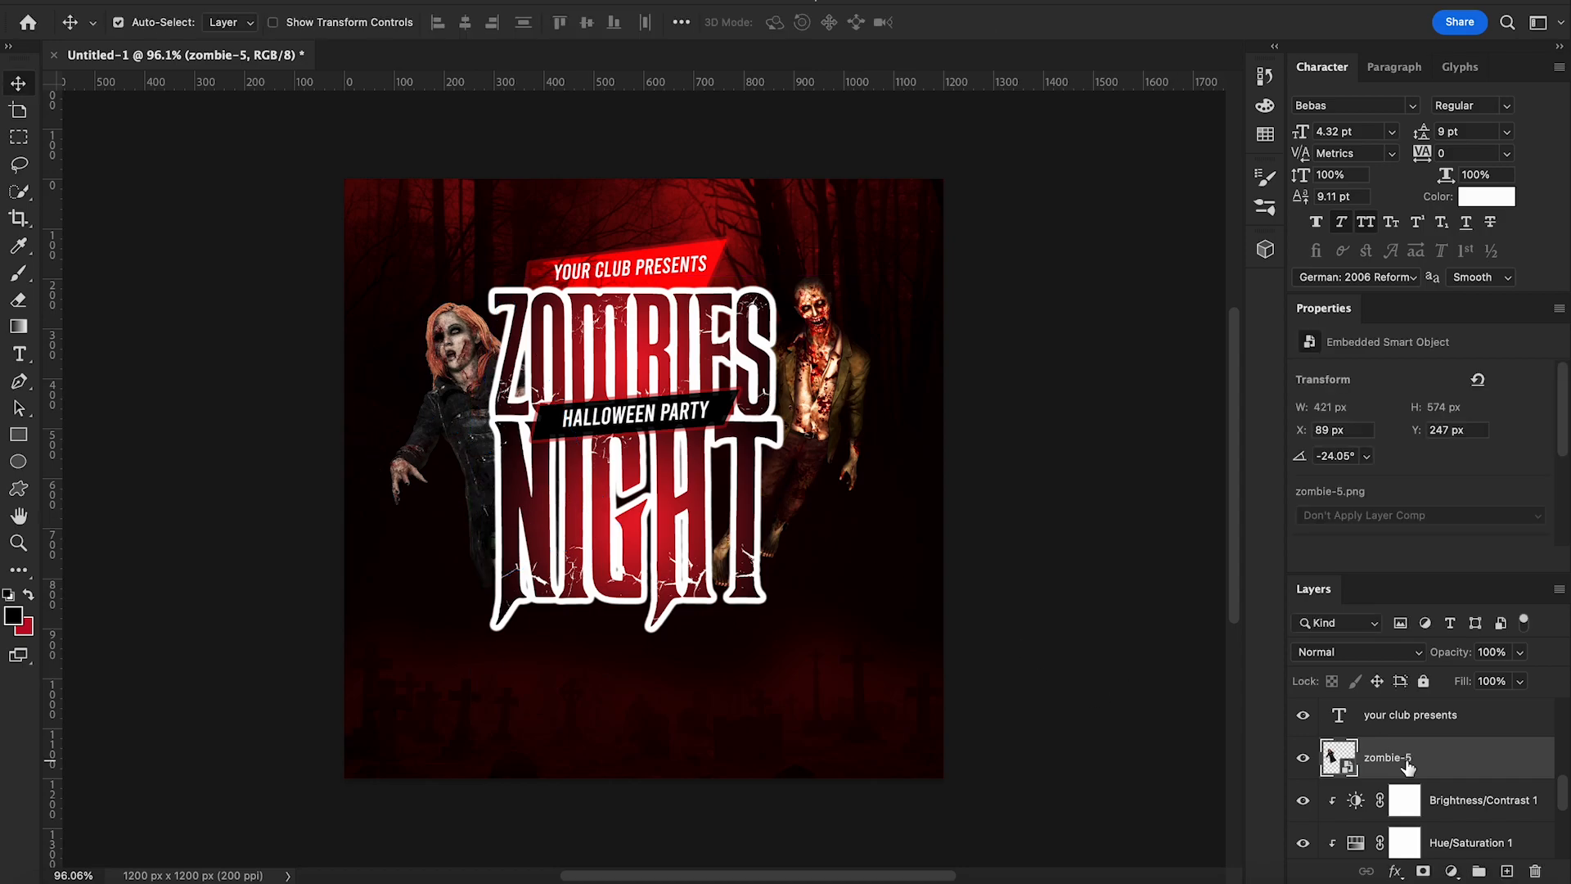
Duplicate the Brightness/Contrast and Hue/Saturation layers, move the copies above zombie-5 and clip them to it
{"action": "left_click", "coordinate": [1479, 807]}
{"action": "left_click", "coordinate": [1483, 820], "text": "super"}
{"action": "left_click", "coordinate": [1480, 800]}
{"action": "left_click", "coordinate": [1476, 835], "text": "super"}
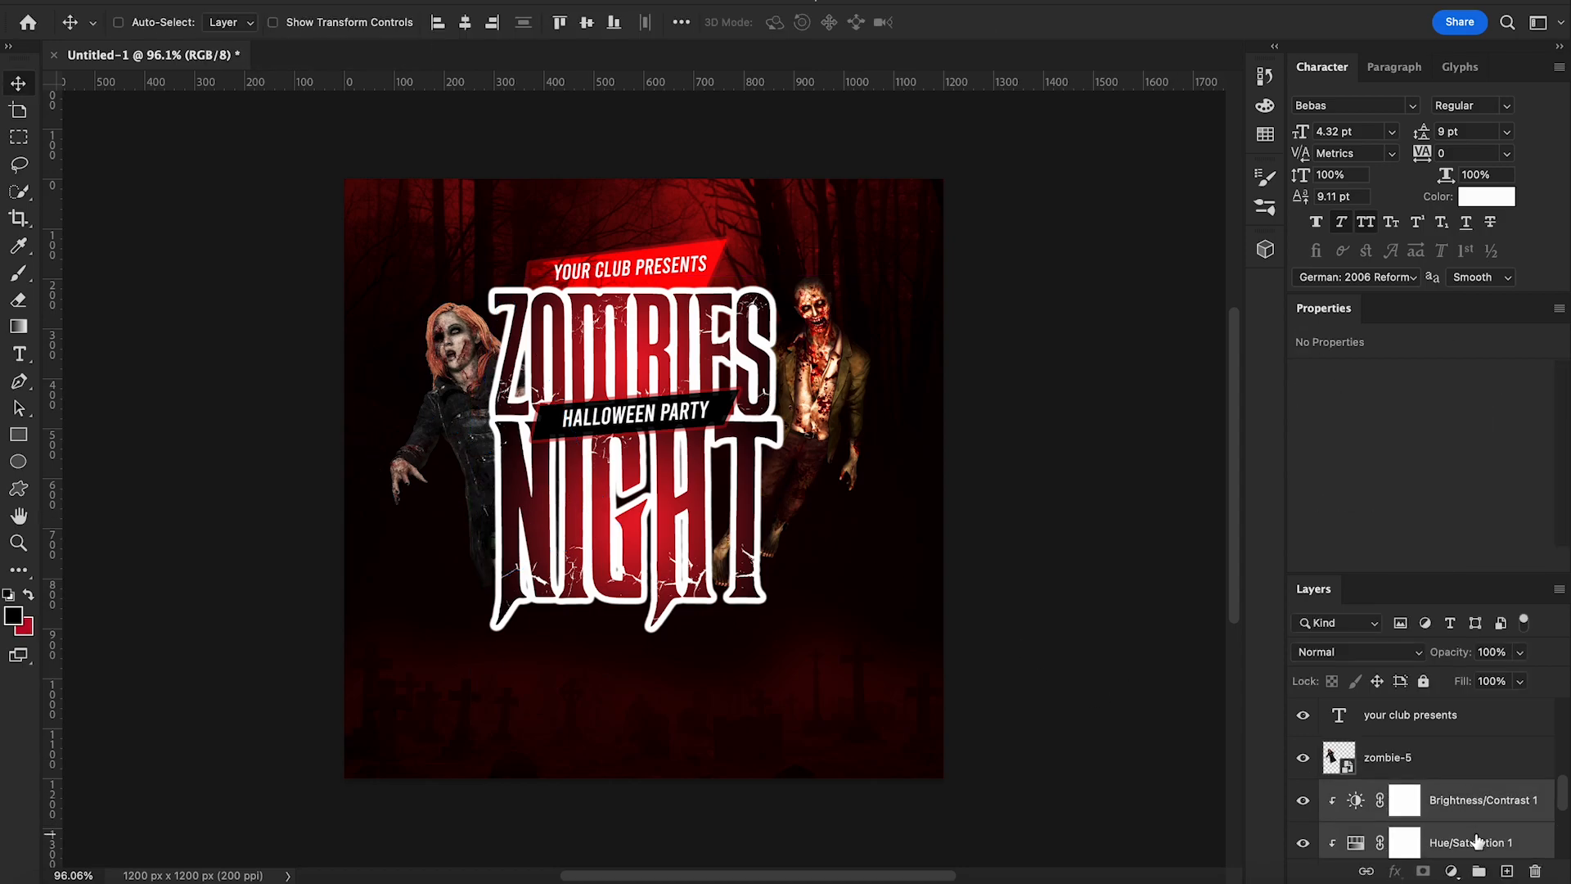
{"action": "right_click", "coordinate": [1476, 843]}
{"action": "left_click", "coordinate": [1358, 24]}
{"action": "left_click", "coordinate": [976, 367]}
{"action": "left_click_drag", "start_coordinate": [1450, 795], "coordinate": [1434, 737]}
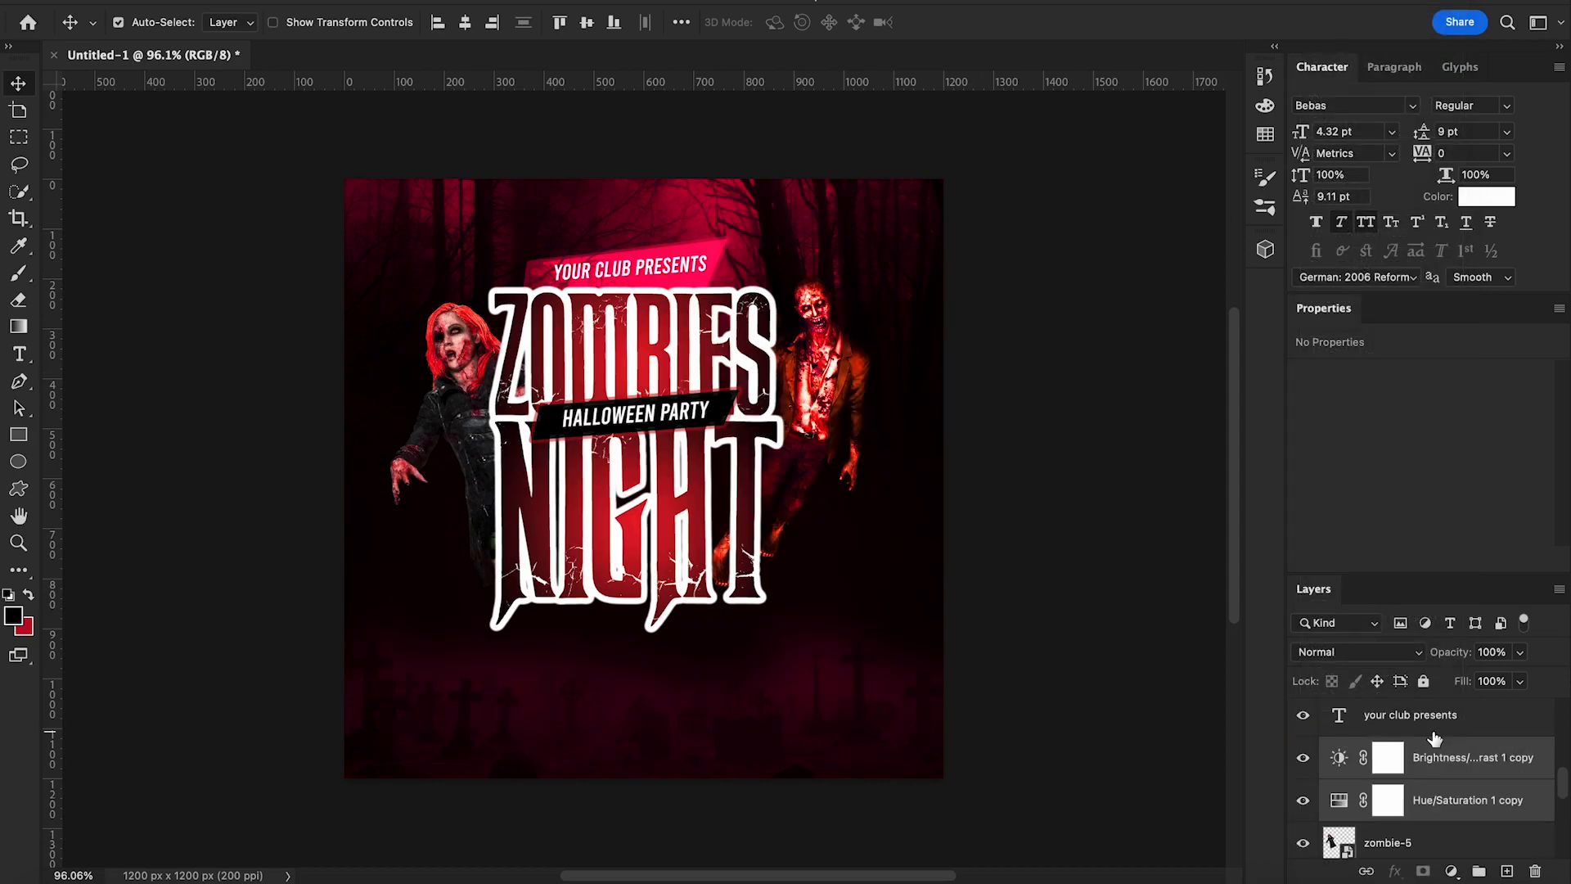
{"action": "right_click", "coordinate": [1435, 760]}
{"action": "left_click", "coordinate": [1320, 401]}
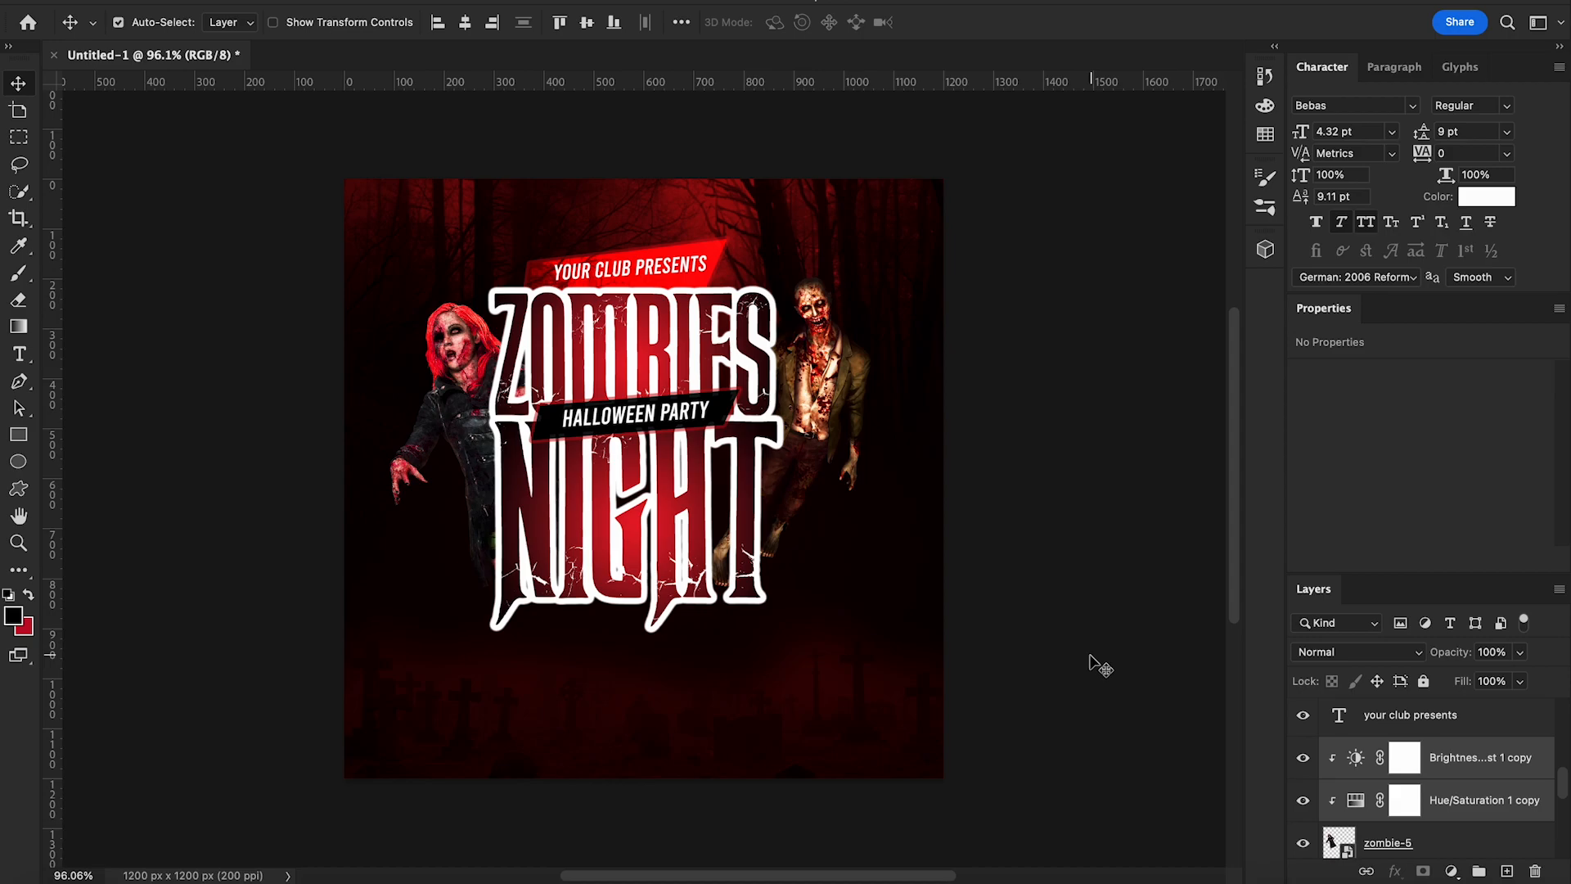
Enlarge the zombie-15 image to about 385 × 731 px and reposition it beside the title
{"action": "scroll", "coordinate": [1452, 792], "scroll_direction": "down", "scroll_amount": 3}
{"action": "left_click", "coordinate": [1453, 836]}
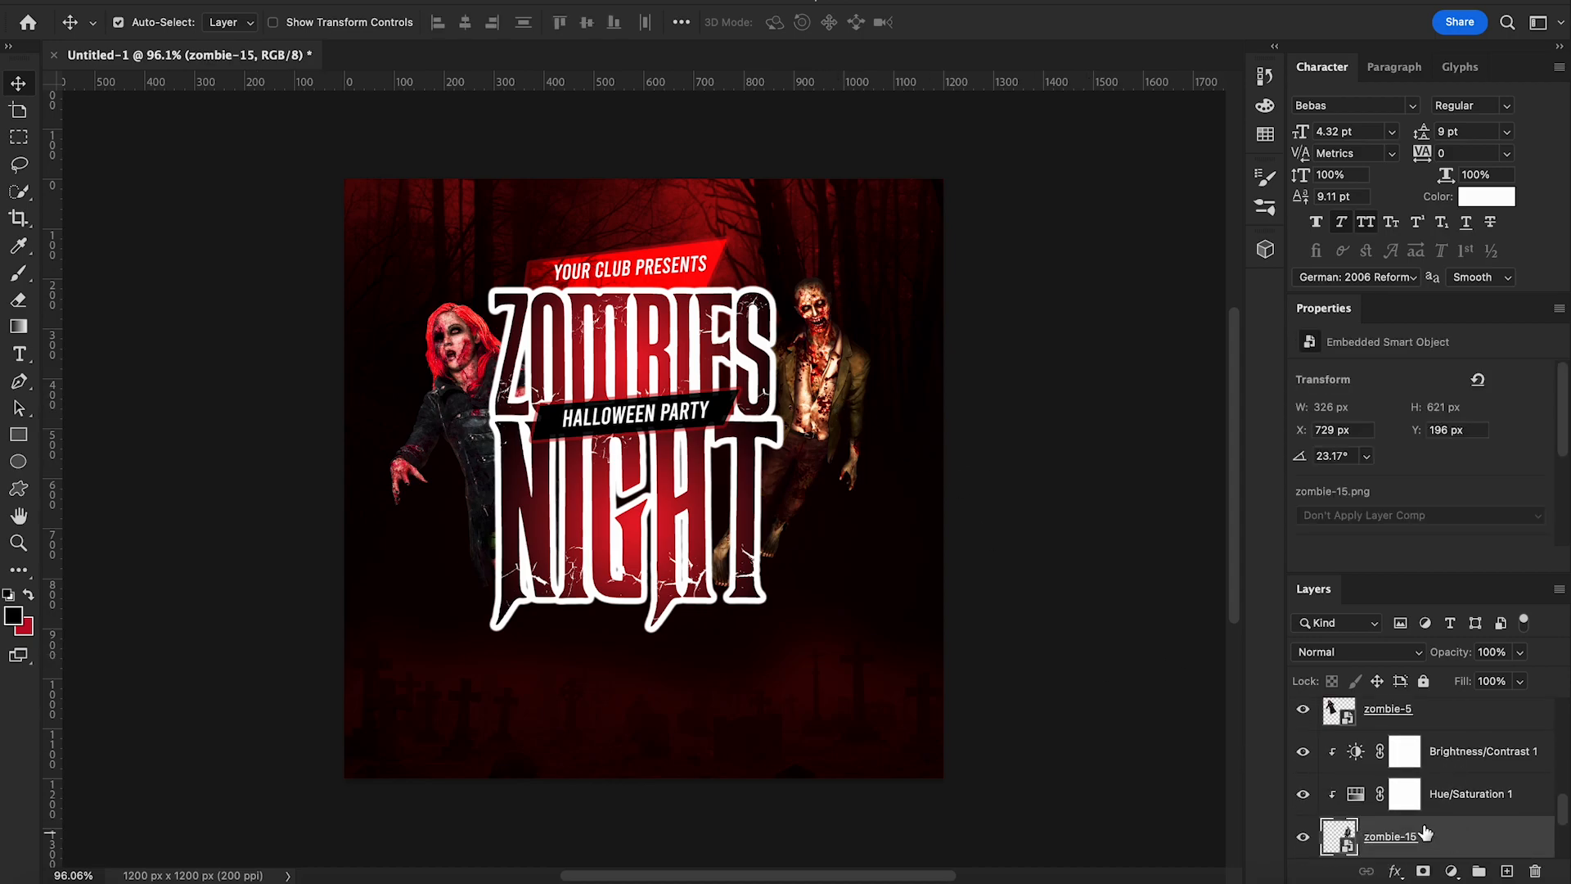
{"action": "key", "text": "ctrl+t"}
{"action": "left_click_drag", "start_coordinate": [599, 546], "coordinate": [562, 564]}
{"action": "left_click_drag", "start_coordinate": [988, 332], "coordinate": [1019, 314]}
{"action": "left_click_drag", "start_coordinate": [854, 457], "coordinate": [842, 479]}
{"action": "key", "text": "Return"}
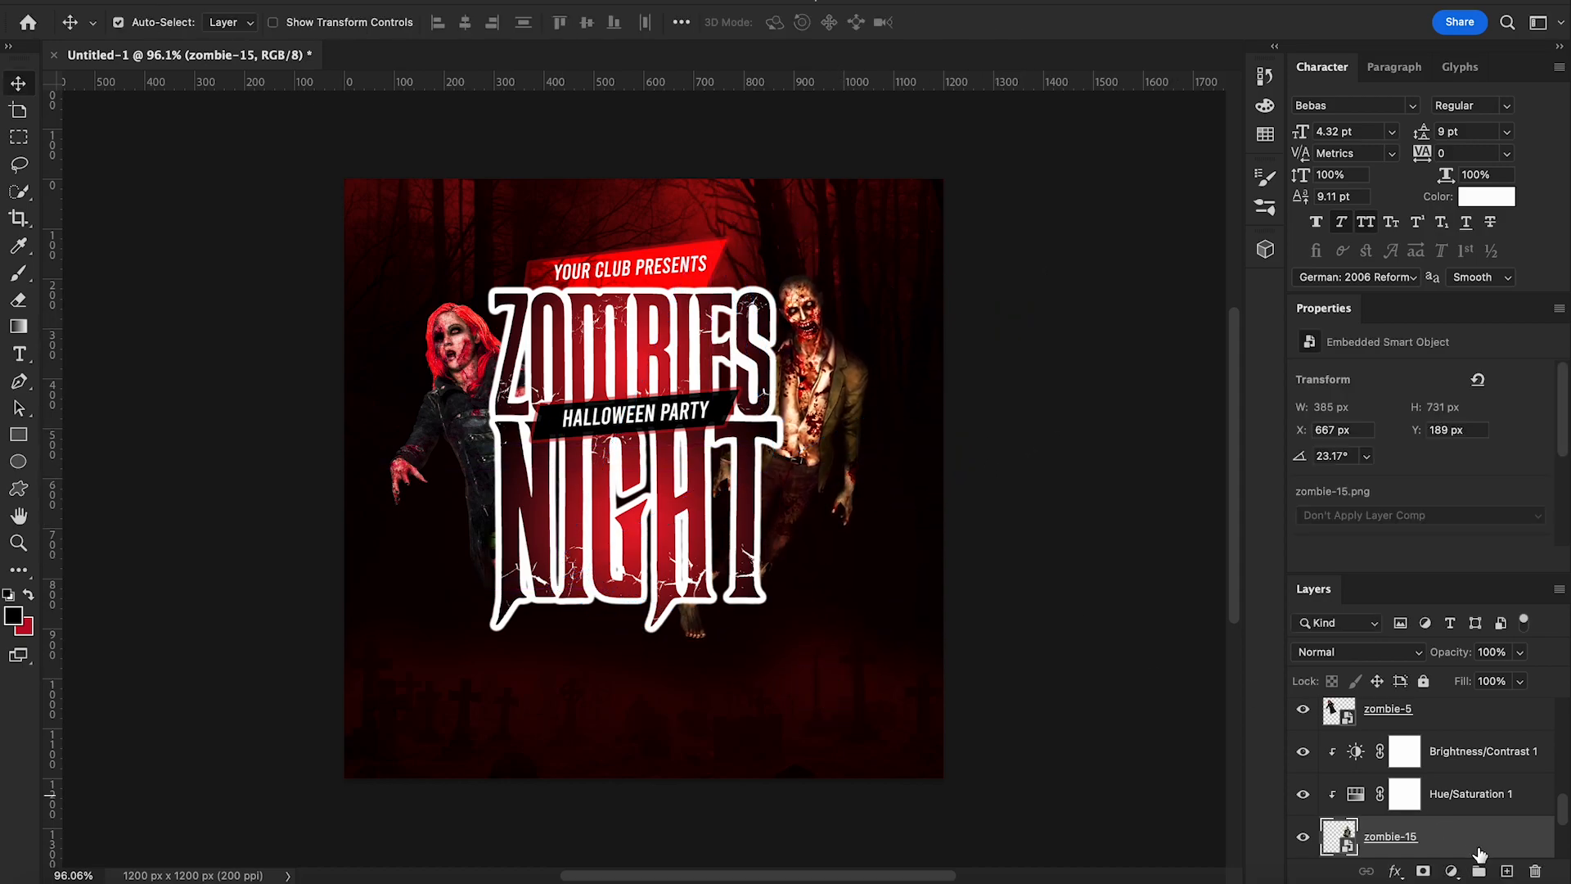
Add a layer mask to zombie-15 and brush away the foot showing below Night
{"action": "left_click", "coordinate": [1423, 870]}
{"action": "left_click", "coordinate": [18, 272]}
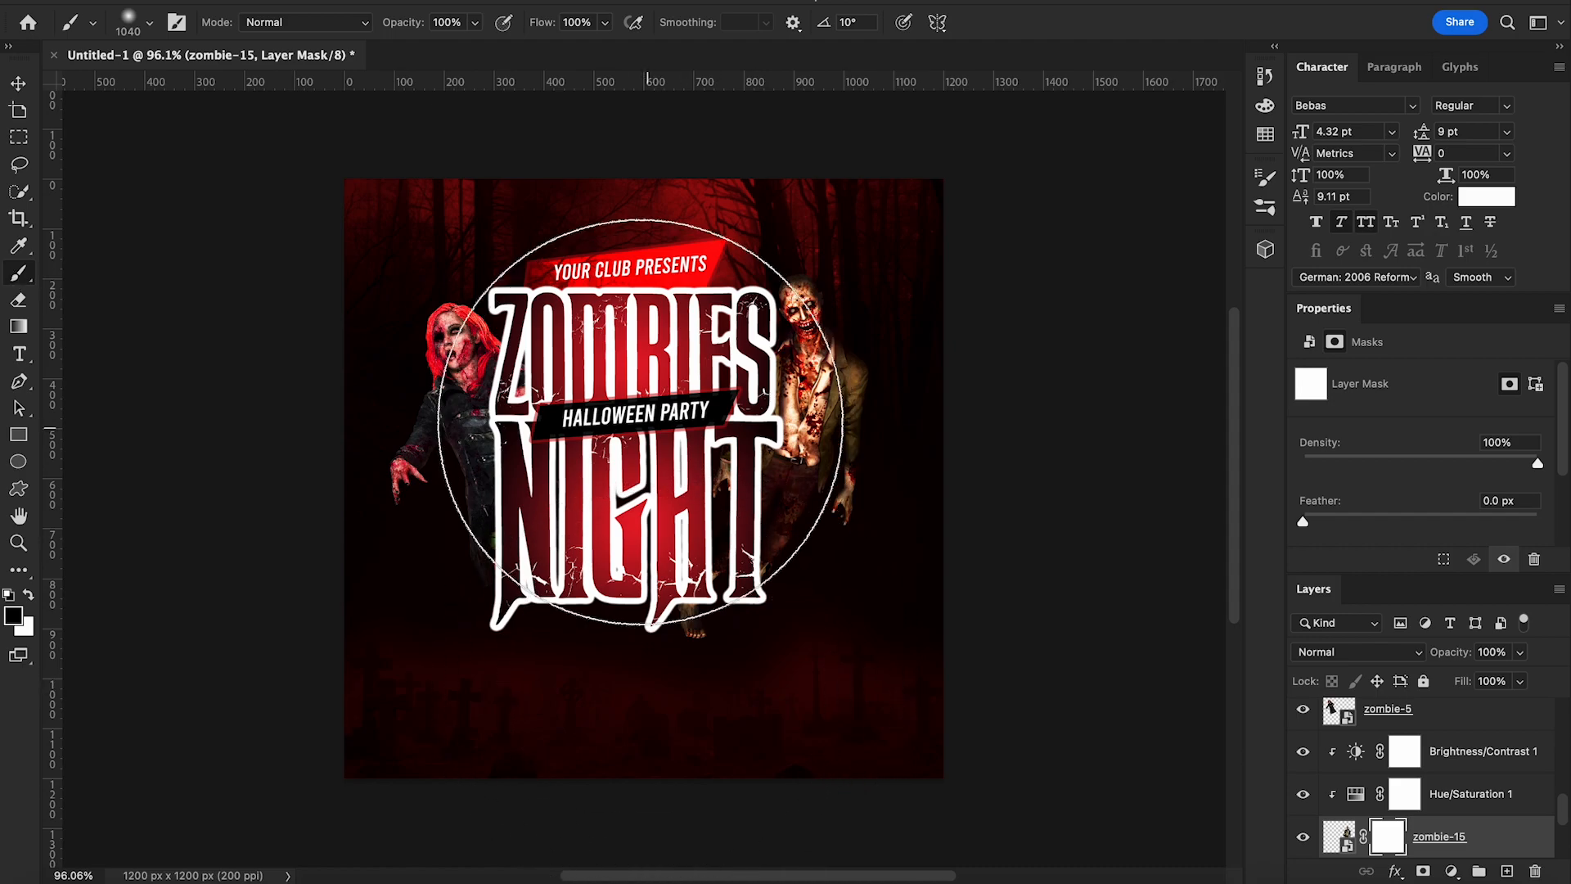
{"action": "left_click", "coordinate": [145, 25]}
{"action": "left_click", "coordinate": [217, 88]}
{"action": "mouse_move", "coordinate": [719, 632]}
{"action": "left_mouse_down"}
{"action": "mouse_move", "coordinate": [618, 603]}
{"action": "mouse_move", "coordinate": [719, 617]}
{"action": "mouse_move", "coordinate": [702, 624]}
{"action": "left_mouse_up"}
{"action": "left_click", "coordinate": [16, 83]}
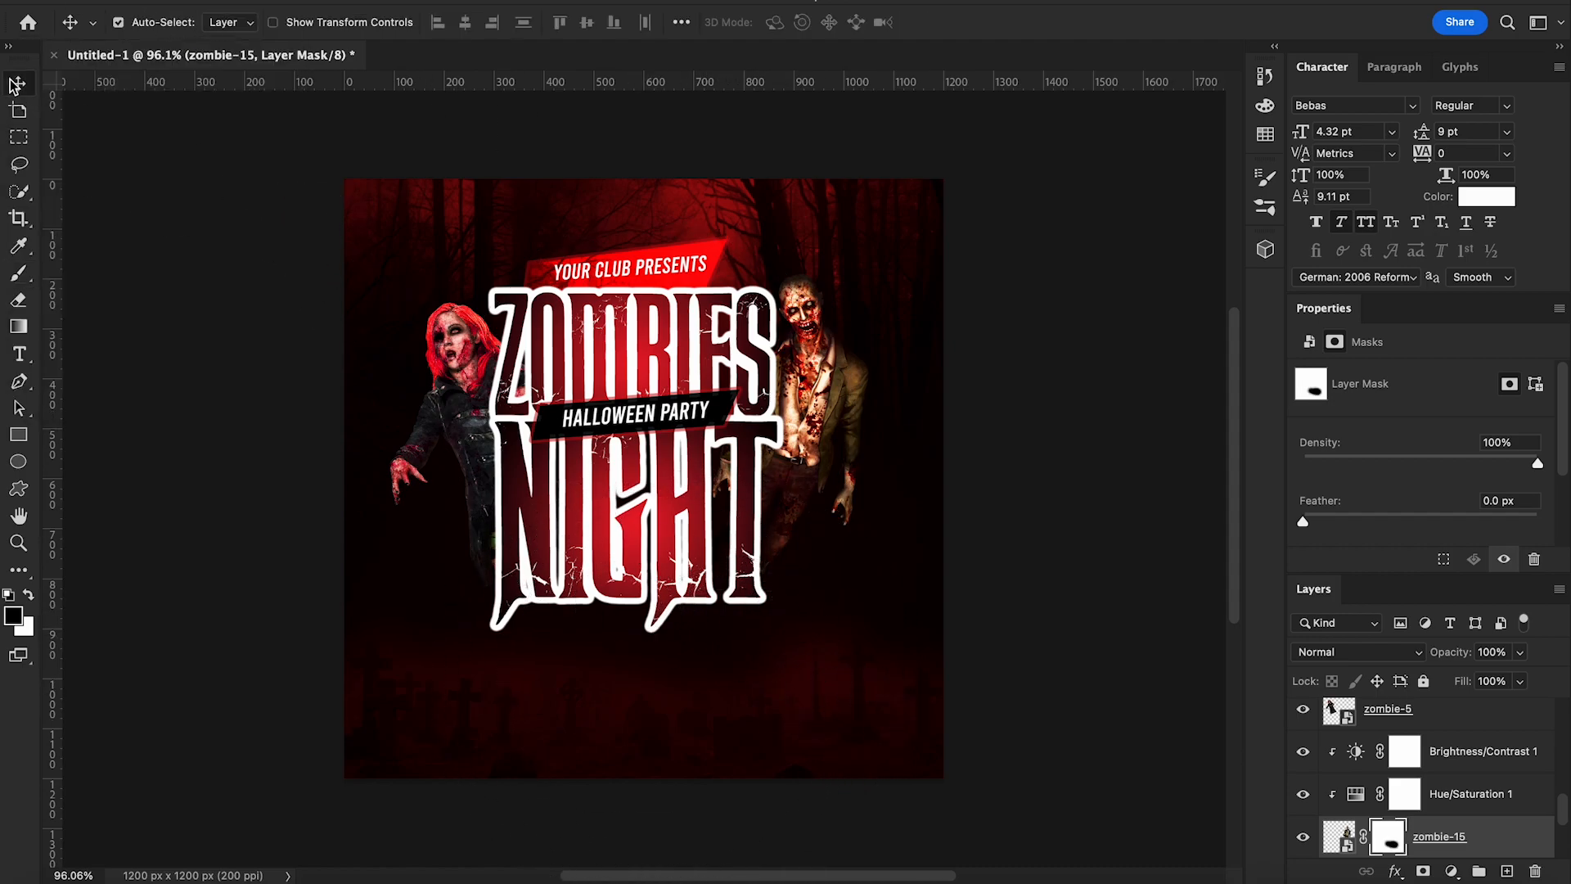
Place pumpkin.png below zombie-15 beside Night, scaled to about 300 × 288 px and rotated about 18° clockwise
{"action": "scroll", "coordinate": [1488, 761], "scroll_direction": "up", "scroll_amount": 3}
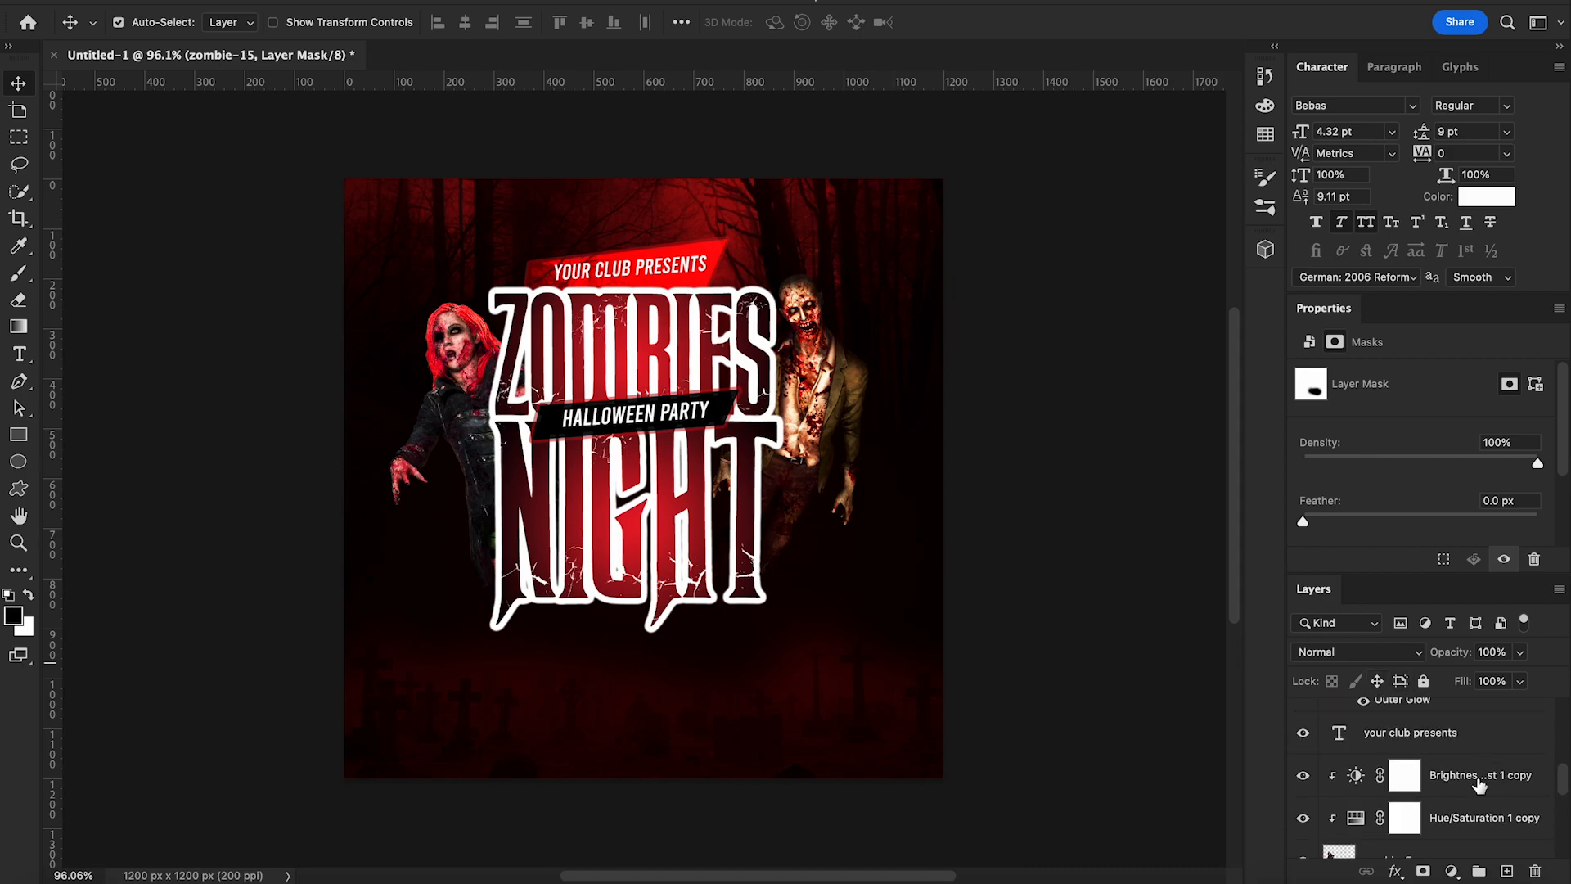
{"action": "left_click", "coordinate": [1479, 786]}
{"action": "key", "text": "super+o"}
{"action": "left_click", "coordinate": [953, 168]}
{"action": "left_click_drag", "start_coordinate": [965, 180], "coordinate": [824, 660]}
{"action": "left_click_drag", "start_coordinate": [342, 780], "coordinate": [691, 431]}
{"action": "left_click_drag", "start_coordinate": [946, 402], "coordinate": [819, 552]}
{"action": "mouse_move", "coordinate": [904, 481]}
{"action": "left_mouse_down"}
{"action": "mouse_move", "coordinate": [955, 449]}
{"action": "mouse_move", "coordinate": [927, 492]}
{"action": "left_mouse_up"}
{"action": "left_click_drag", "start_coordinate": [833, 587], "coordinate": [834, 589]}
{"action": "key", "text": "Return"}
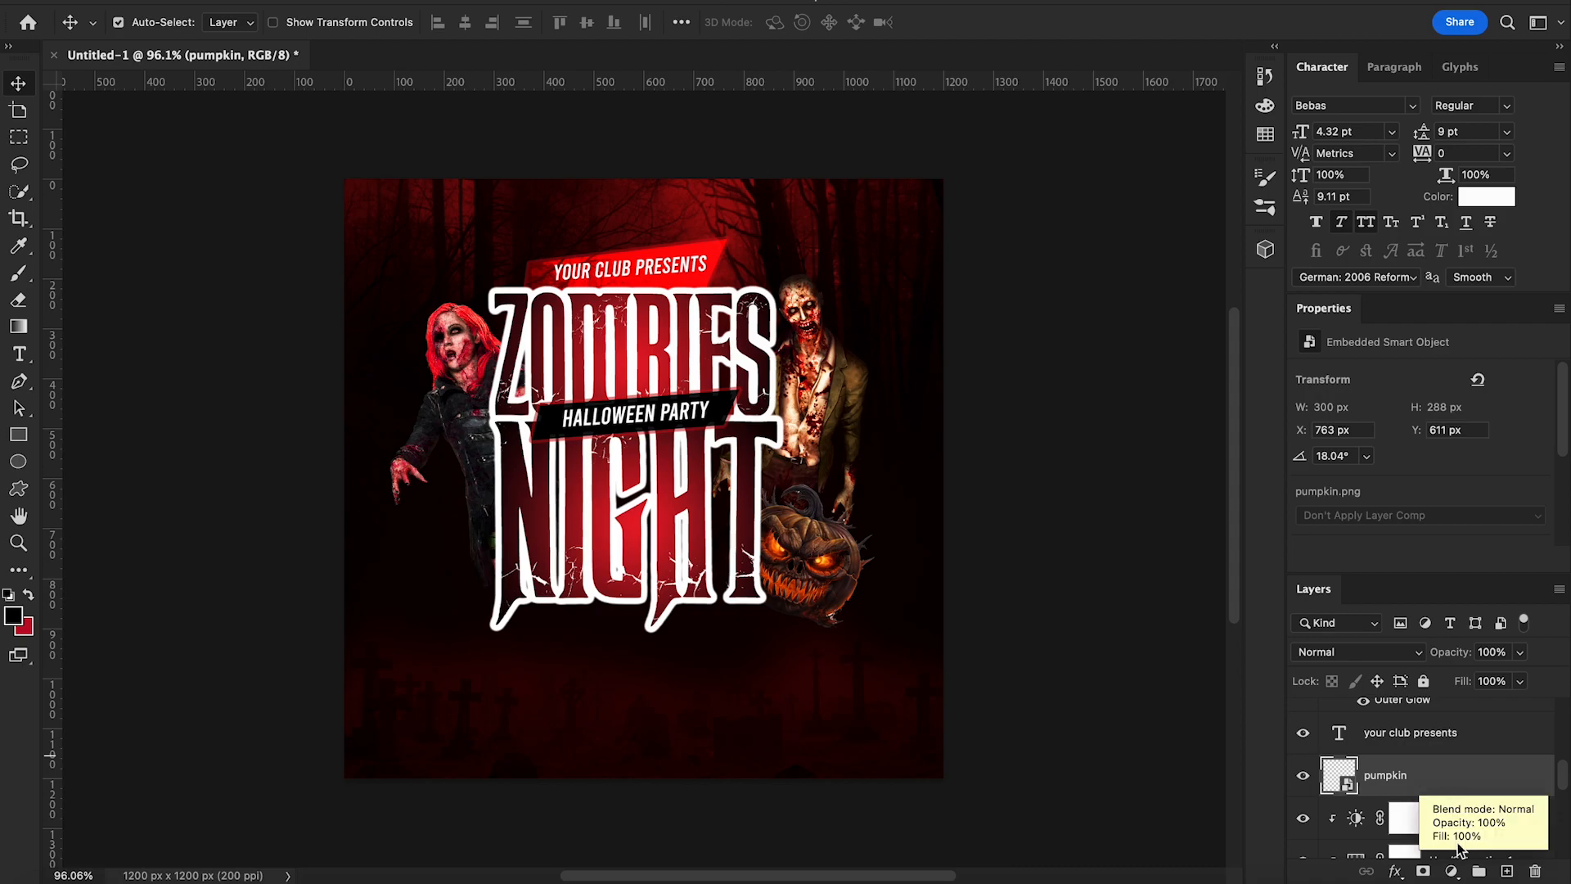
Add a layer mask to the pumpkin and brush its lower edge to fade it into the background
{"action": "left_click", "coordinate": [1424, 871]}
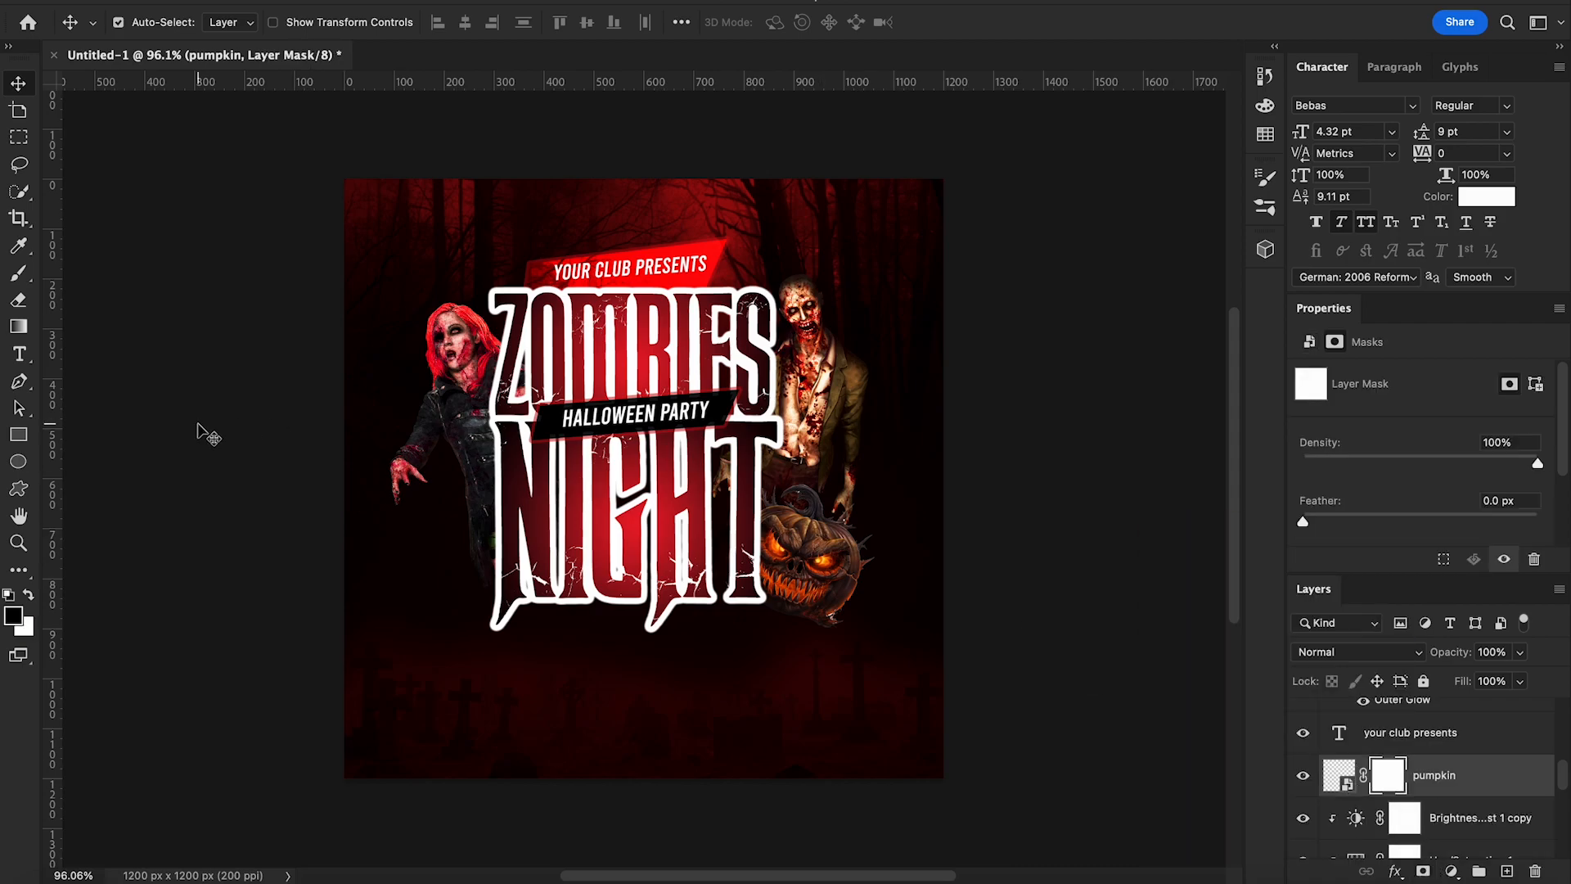
{"action": "left_click", "coordinate": [18, 273]}
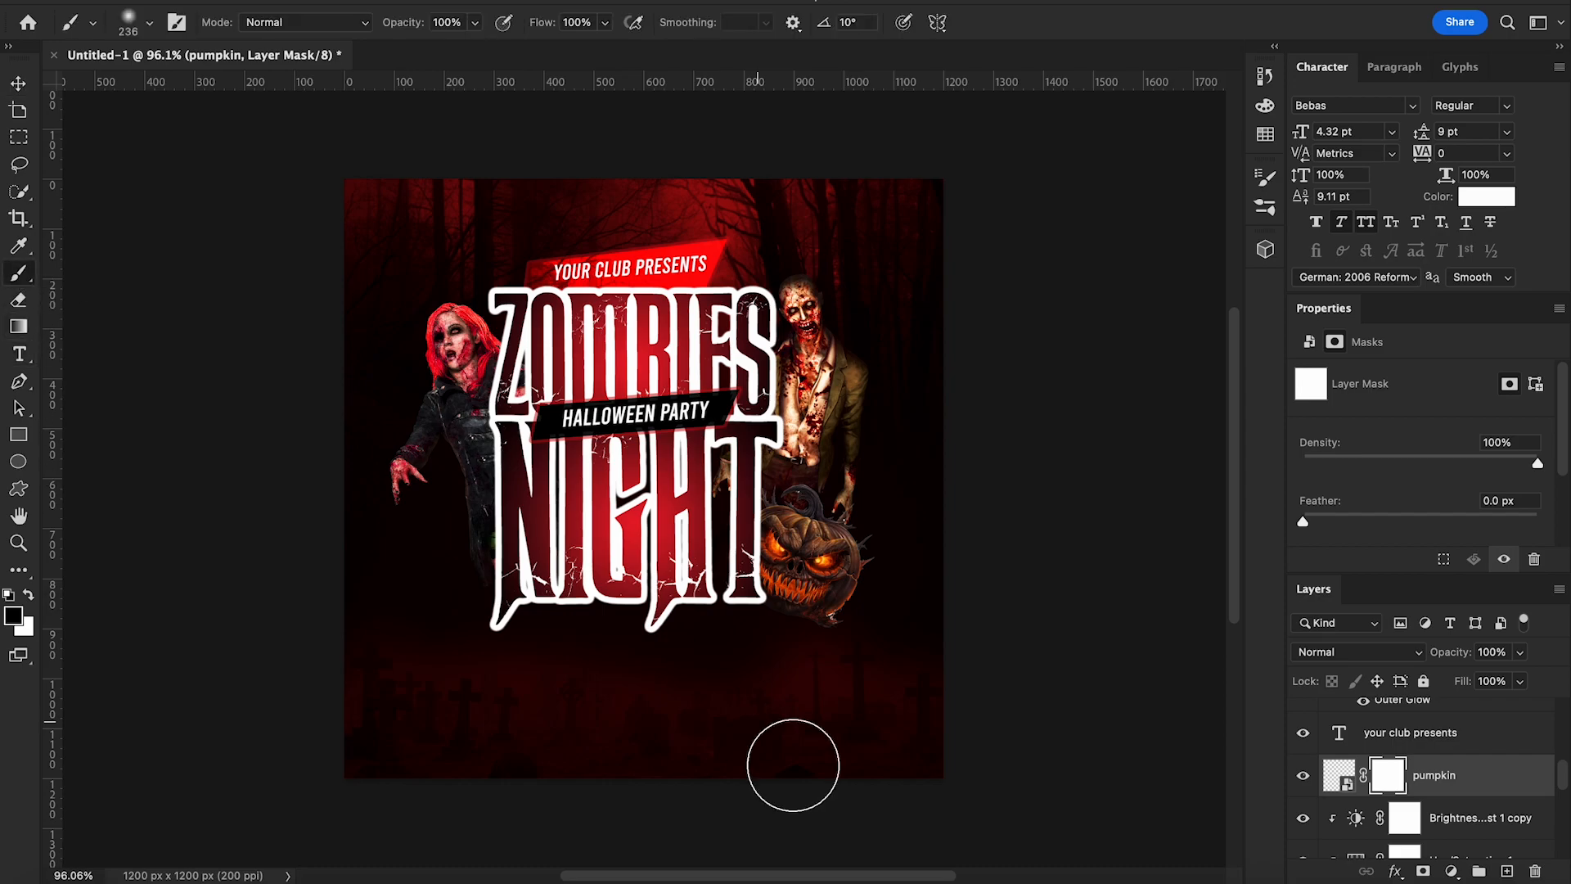
{"action": "left_click_drag", "start_coordinate": [887, 649], "coordinate": [824, 649]}
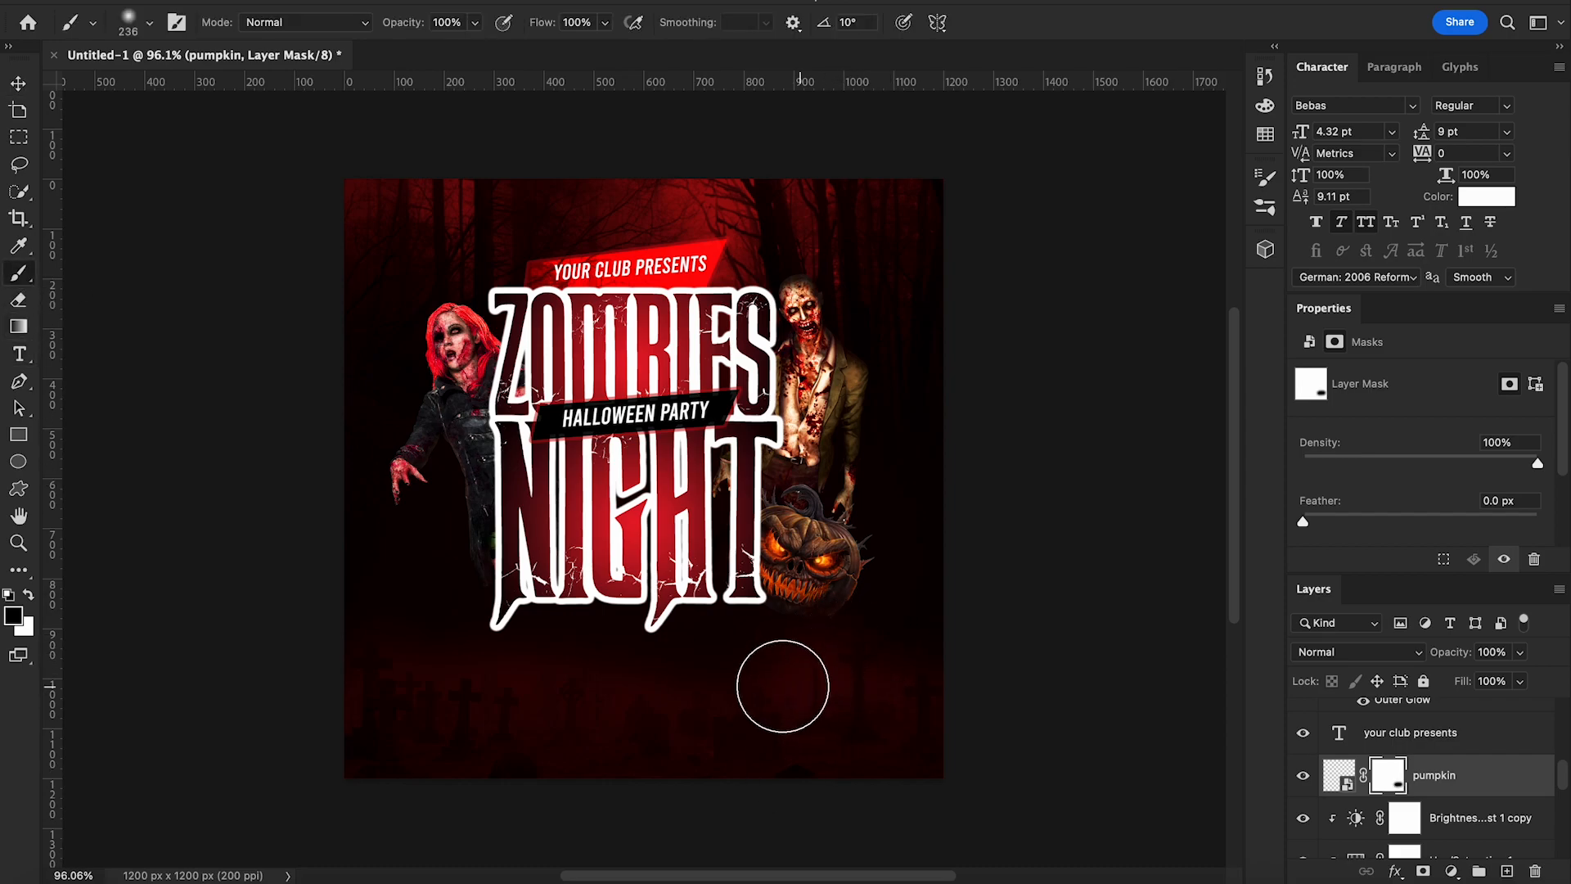
{"action": "left_click", "coordinate": [18, 82]}
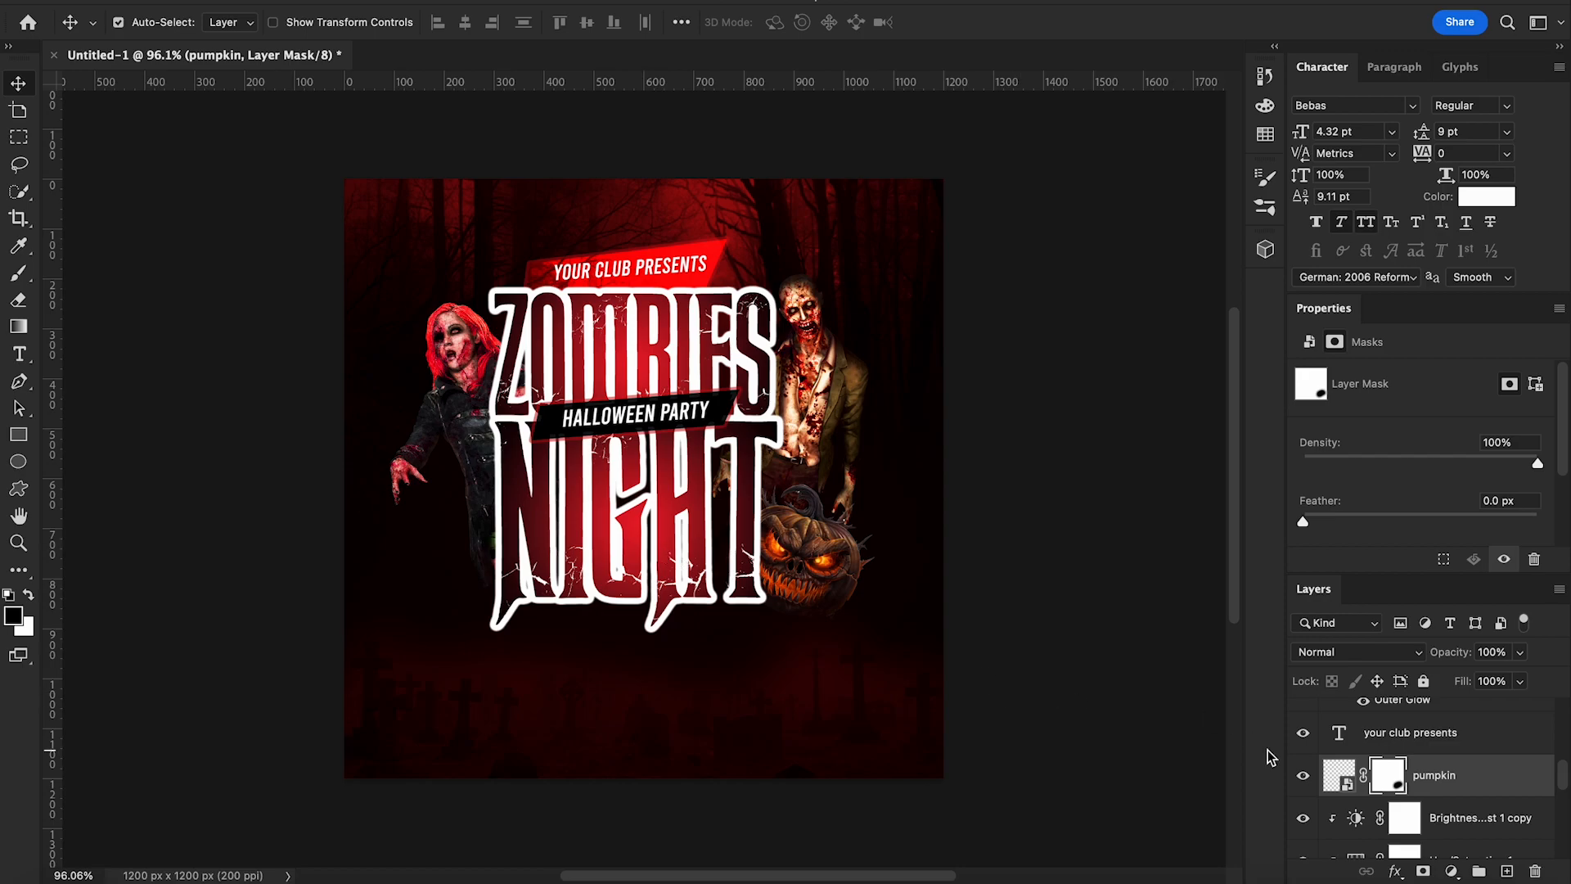
Clip a Hue/Saturation adjustment to the pumpkin with hue -8 and saturation +35
{"action": "left_click", "coordinate": [1460, 775]}
{"action": "left_click", "coordinate": [1452, 871]}
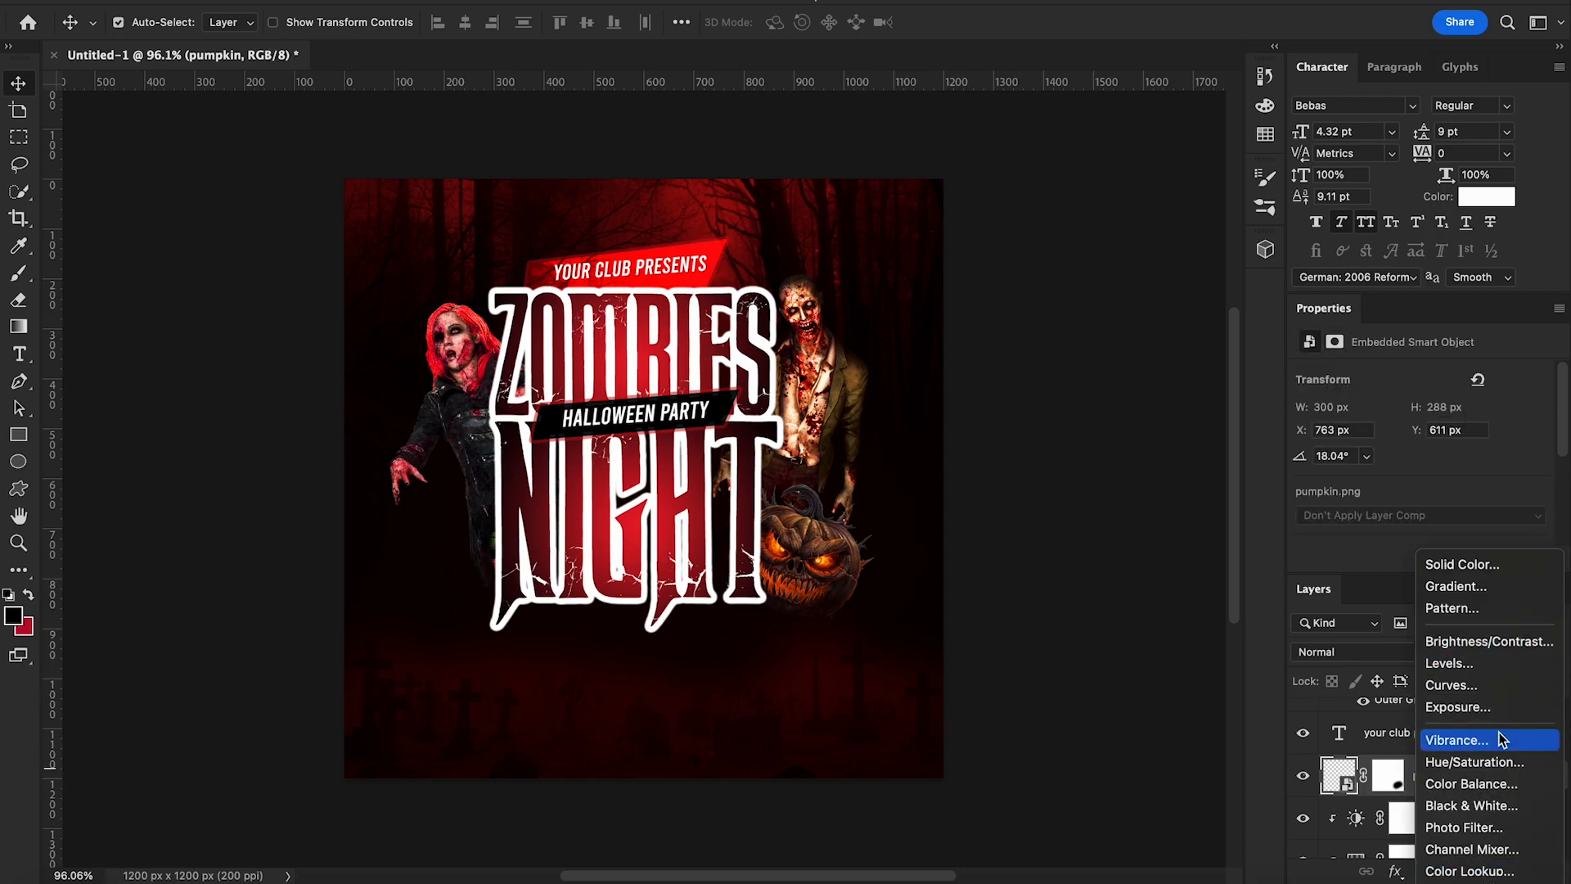
{"action": "left_click", "coordinate": [1497, 767]}
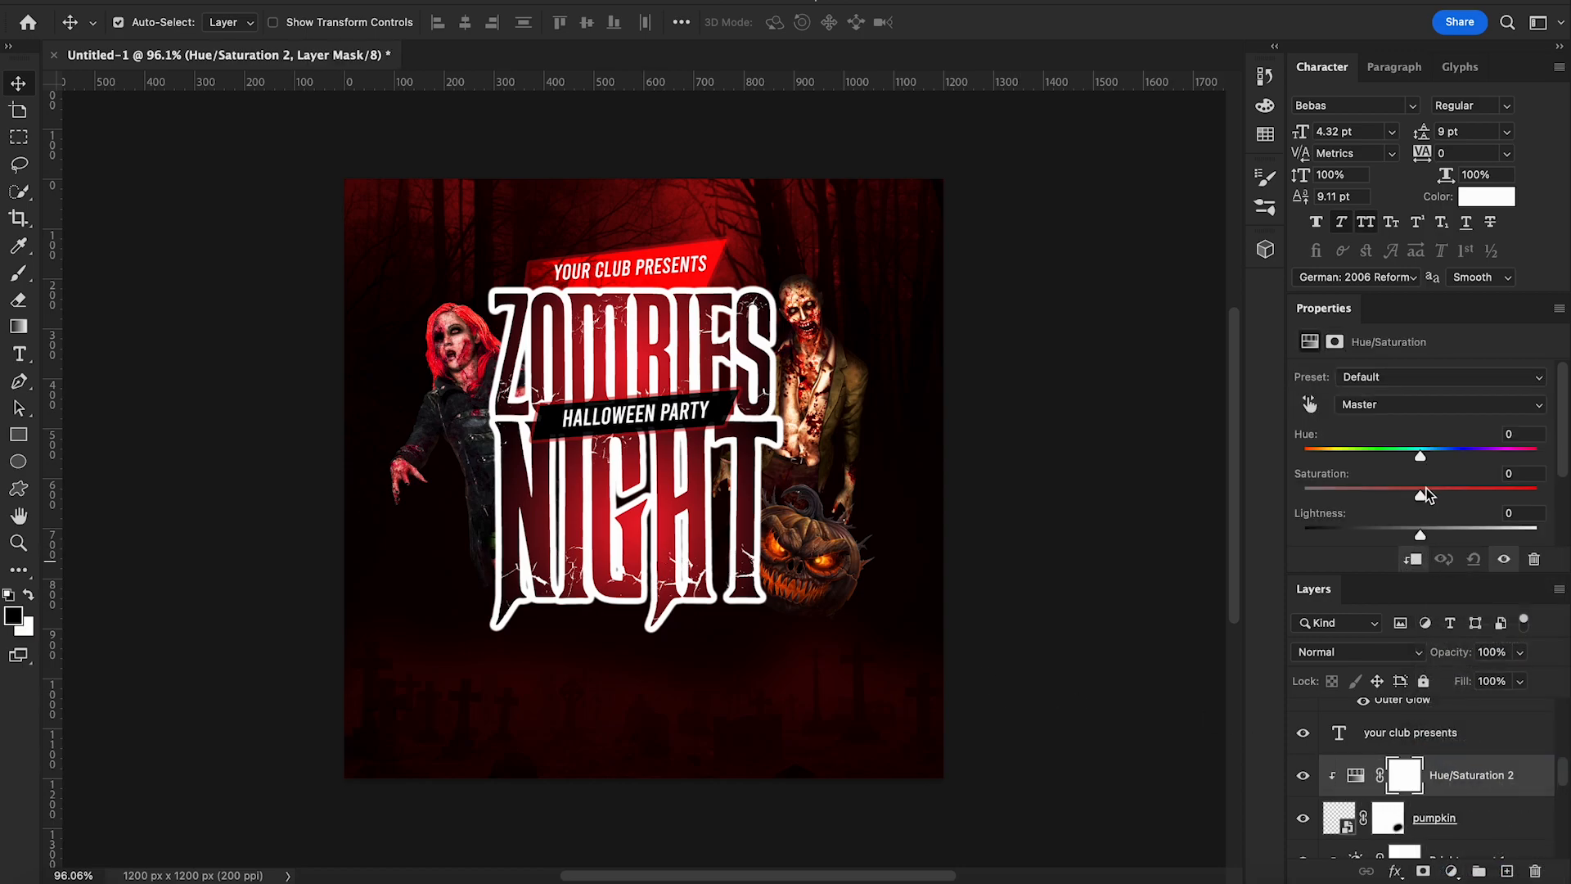
{"action": "left_click_drag", "start_coordinate": [1447, 498], "coordinate": [1413, 456]}
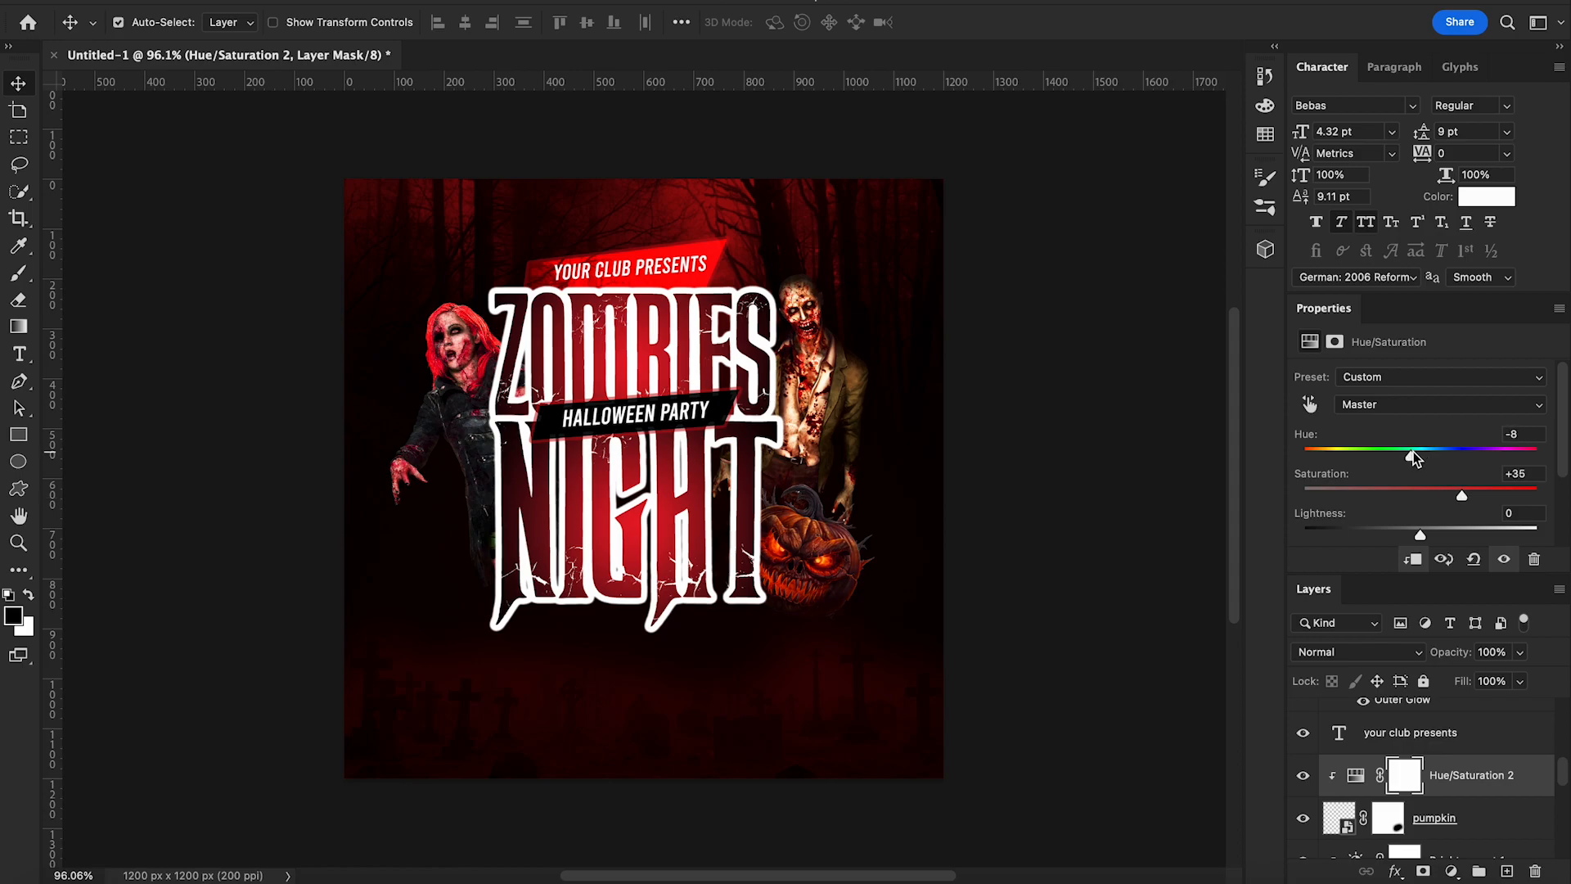
Duplicate the pumpkin with its clipped Hue/Saturation adjustment, move one pumpkin above the other, and reorder the copied layers beneath the original pumpkin
{"action": "left_click", "coordinate": [1494, 780]}
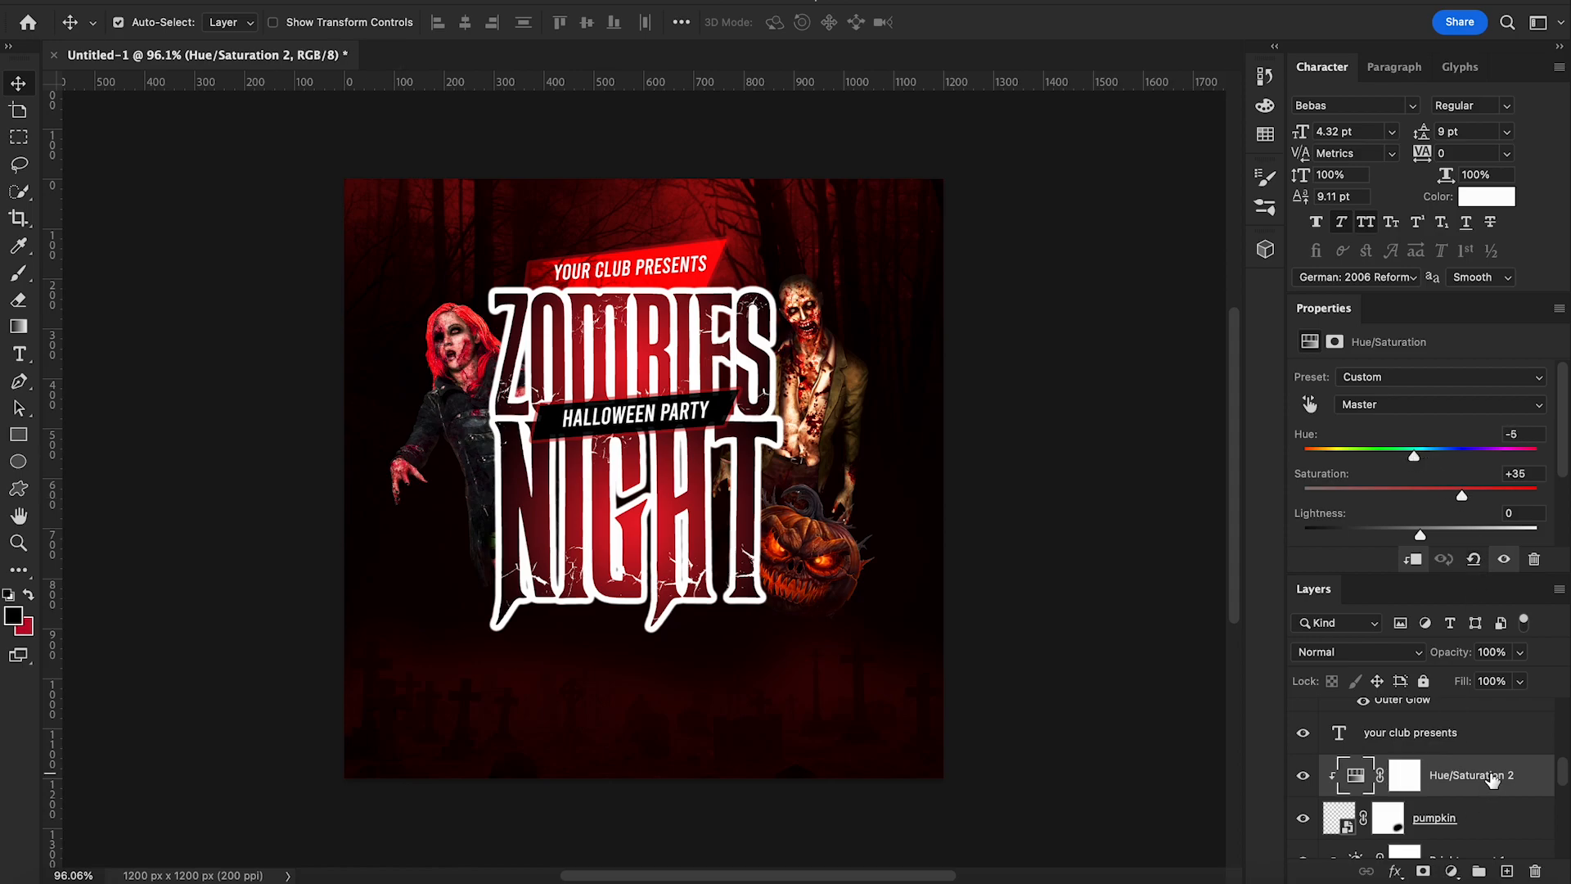
{"action": "key", "text": "super"}
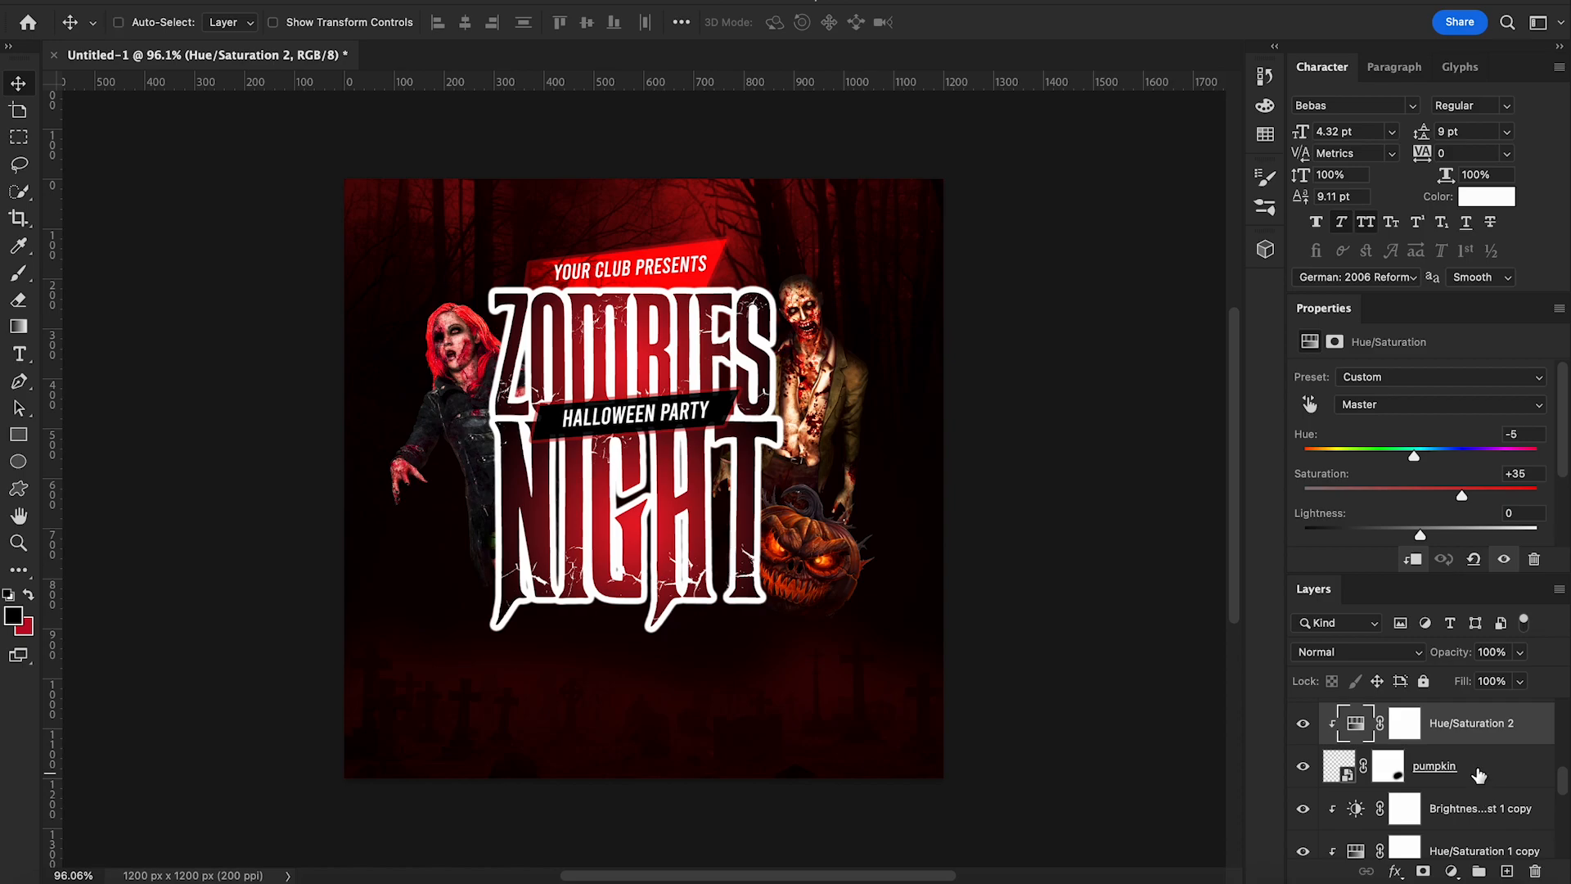
{"action": "left_click", "coordinate": [1479, 775], "text": "super"}
{"action": "right_click", "coordinate": [1477, 732]}
{"action": "left_click", "coordinate": [1383, 832]}
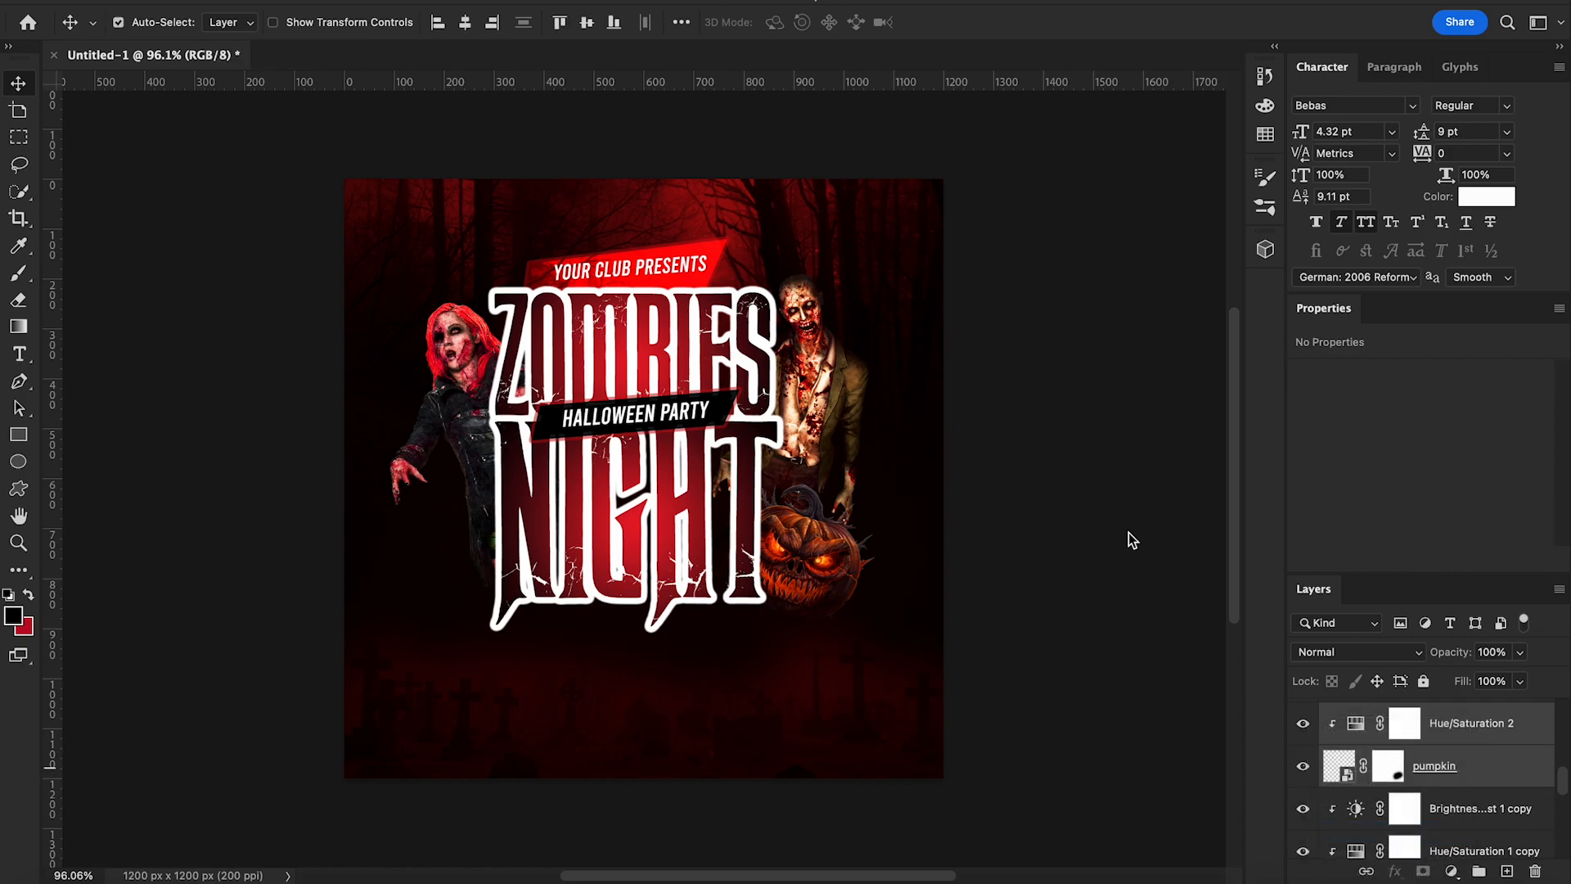
{"action": "left_click", "coordinate": [974, 366]}
{"action": "left_click_drag", "start_coordinate": [830, 593], "coordinate": [837, 516]}
{"action": "scroll", "coordinate": [1563, 810], "scroll_direction": "down", "scroll_amount": 2}
{"action": "left_click_drag", "start_coordinate": [1488, 711], "coordinate": [1461, 811]}
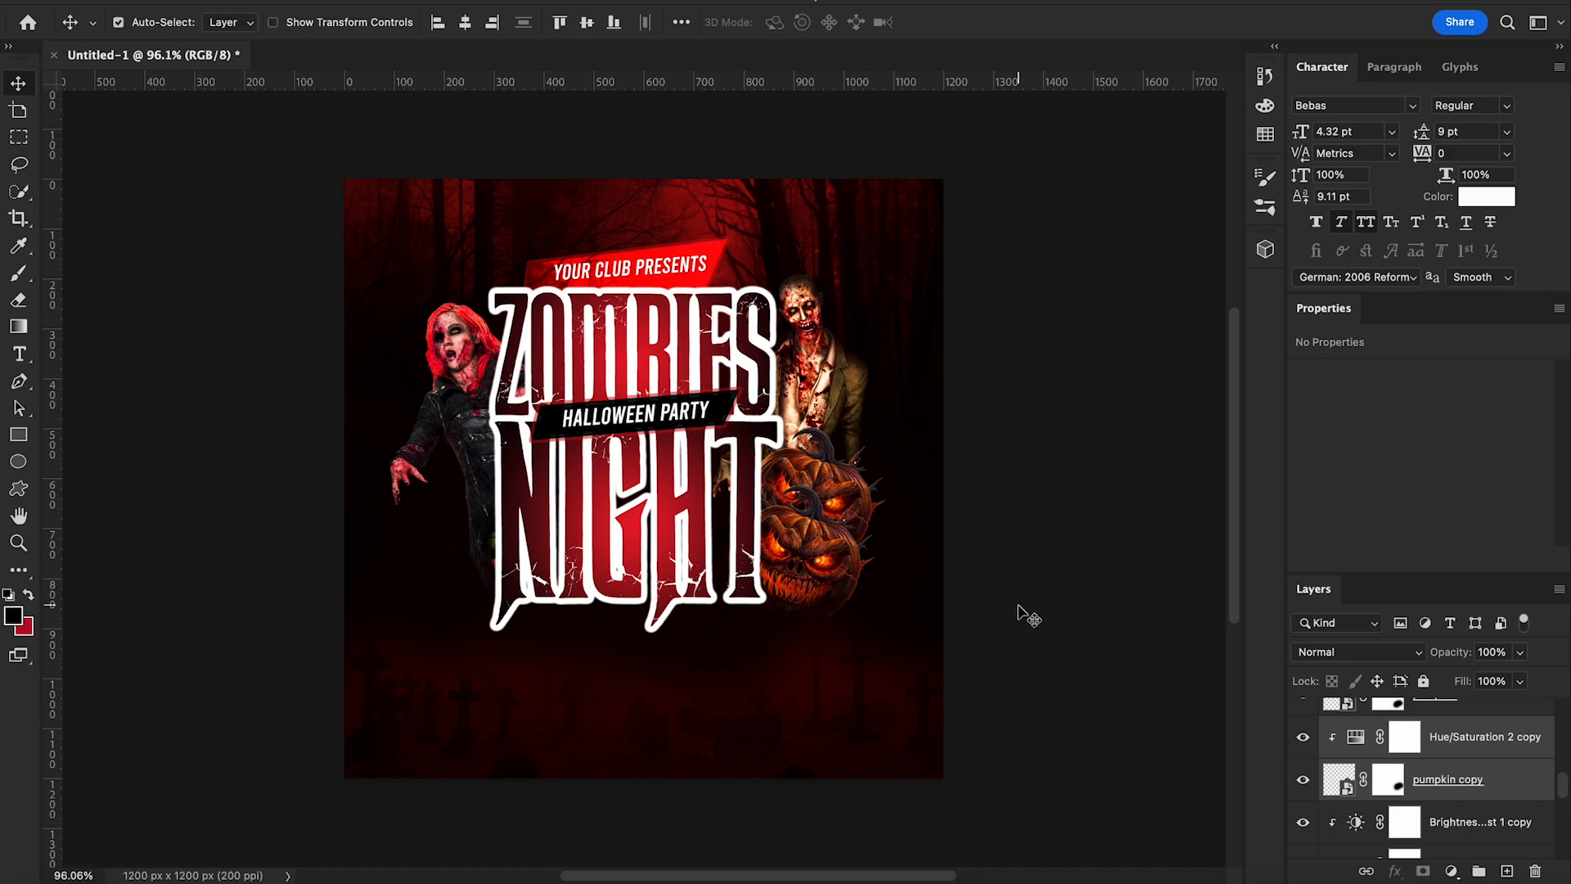
Scale the pumpkin copy down slightly and position it just above the original pumpkin, tucked against the T of Night
{"action": "left_click_drag", "start_coordinate": [843, 504], "coordinate": [861, 486]}
{"action": "key", "text": "ctrl+t"}
{"action": "left_click_drag", "start_coordinate": [757, 564], "coordinate": [787, 534]}
{"action": "left_click_drag", "start_coordinate": [860, 491], "coordinate": [819, 501]}
{"action": "key", "text": "Return"}
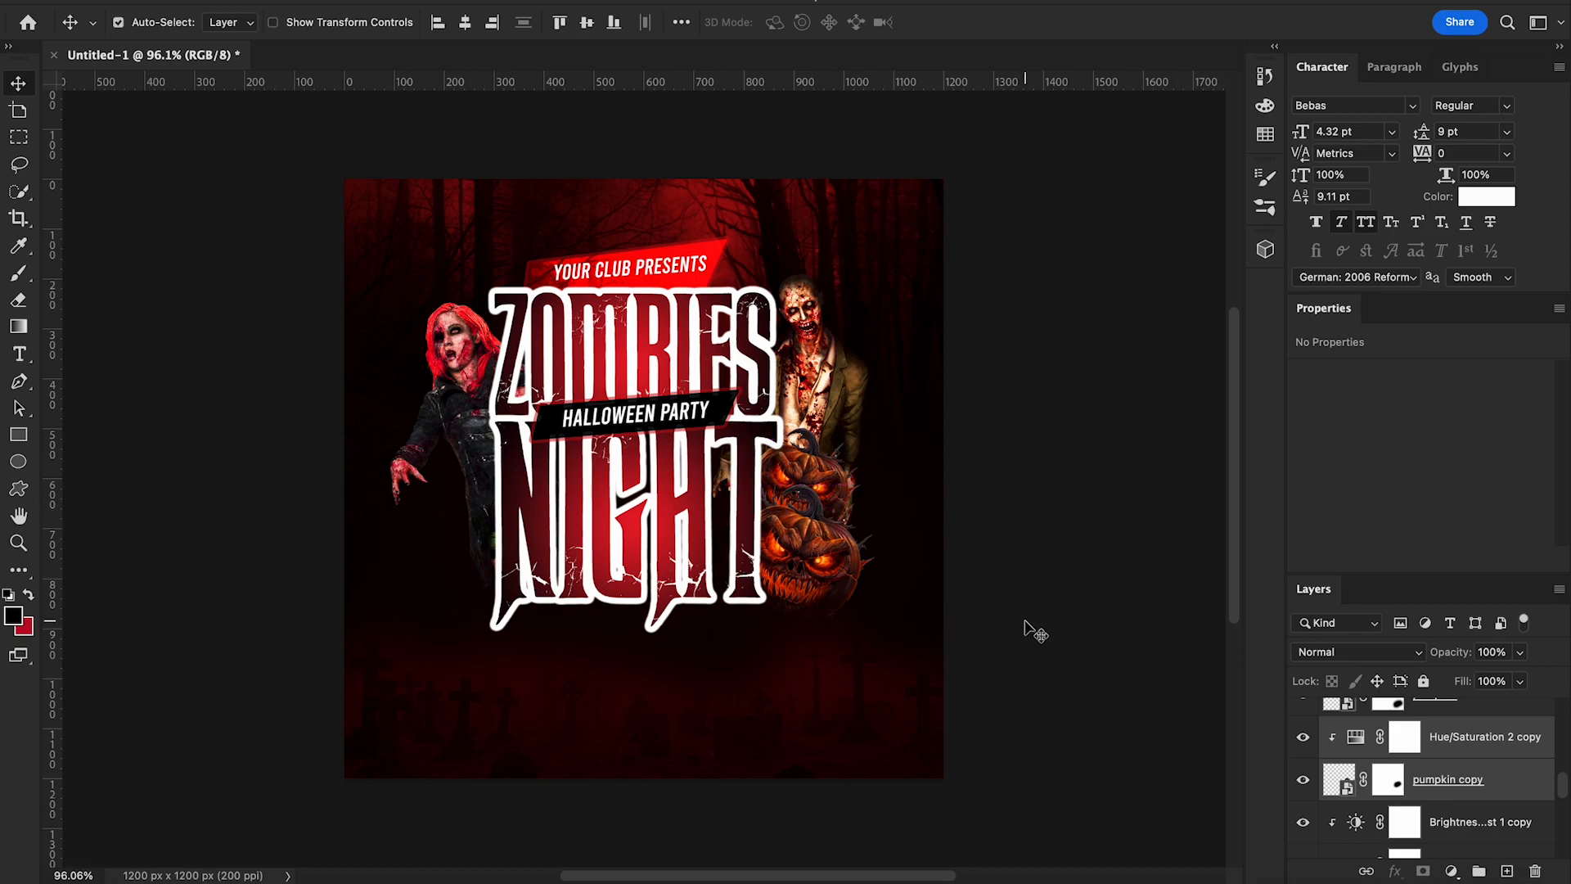
Duplicate both pumpkins together with their clipped Hue/Saturation adjustments
{"action": "left_click", "coordinate": [1504, 741]}
{"action": "scroll", "coordinate": [1524, 791], "scroll_direction": "down", "scroll_amount": 2}
{"action": "left_click", "coordinate": [1466, 818], "text": "shift"}
{"action": "left_click", "coordinate": [1507, 731]}
{"action": "scroll", "coordinate": [1498, 761], "scroll_direction": "up", "scroll_amount": 2}
{"action": "left_click", "coordinate": [1479, 800], "text": "shift"}
{"action": "left_click", "coordinate": [1481, 773], "text": "ctrl"}
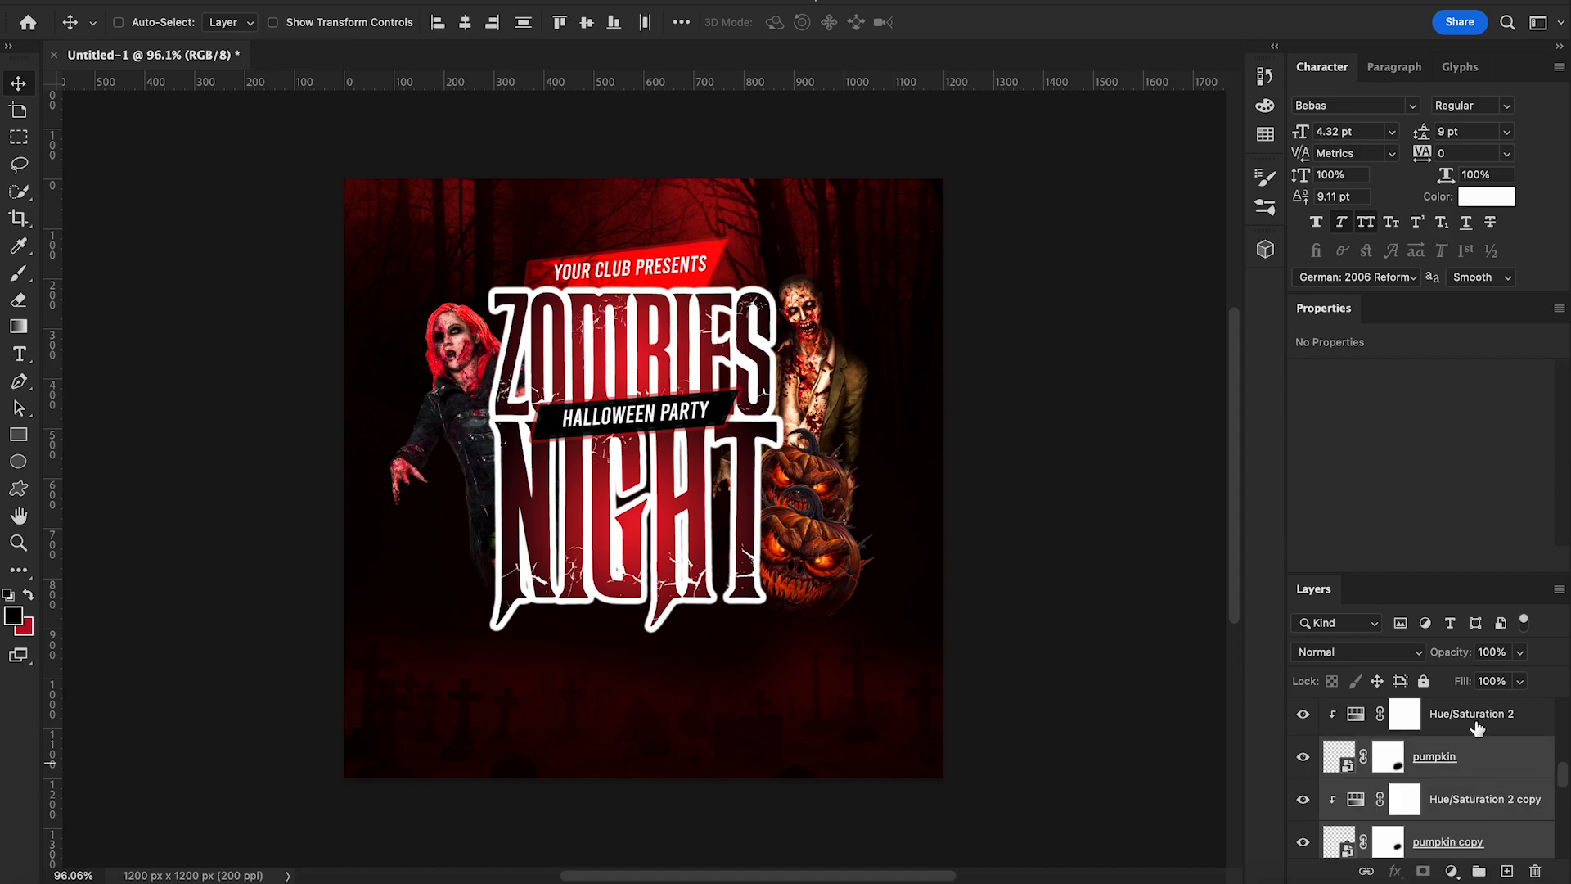
{"action": "left_click", "coordinate": [1473, 726], "text": "ctrl"}
{"action": "right_click", "coordinate": [1451, 746]}
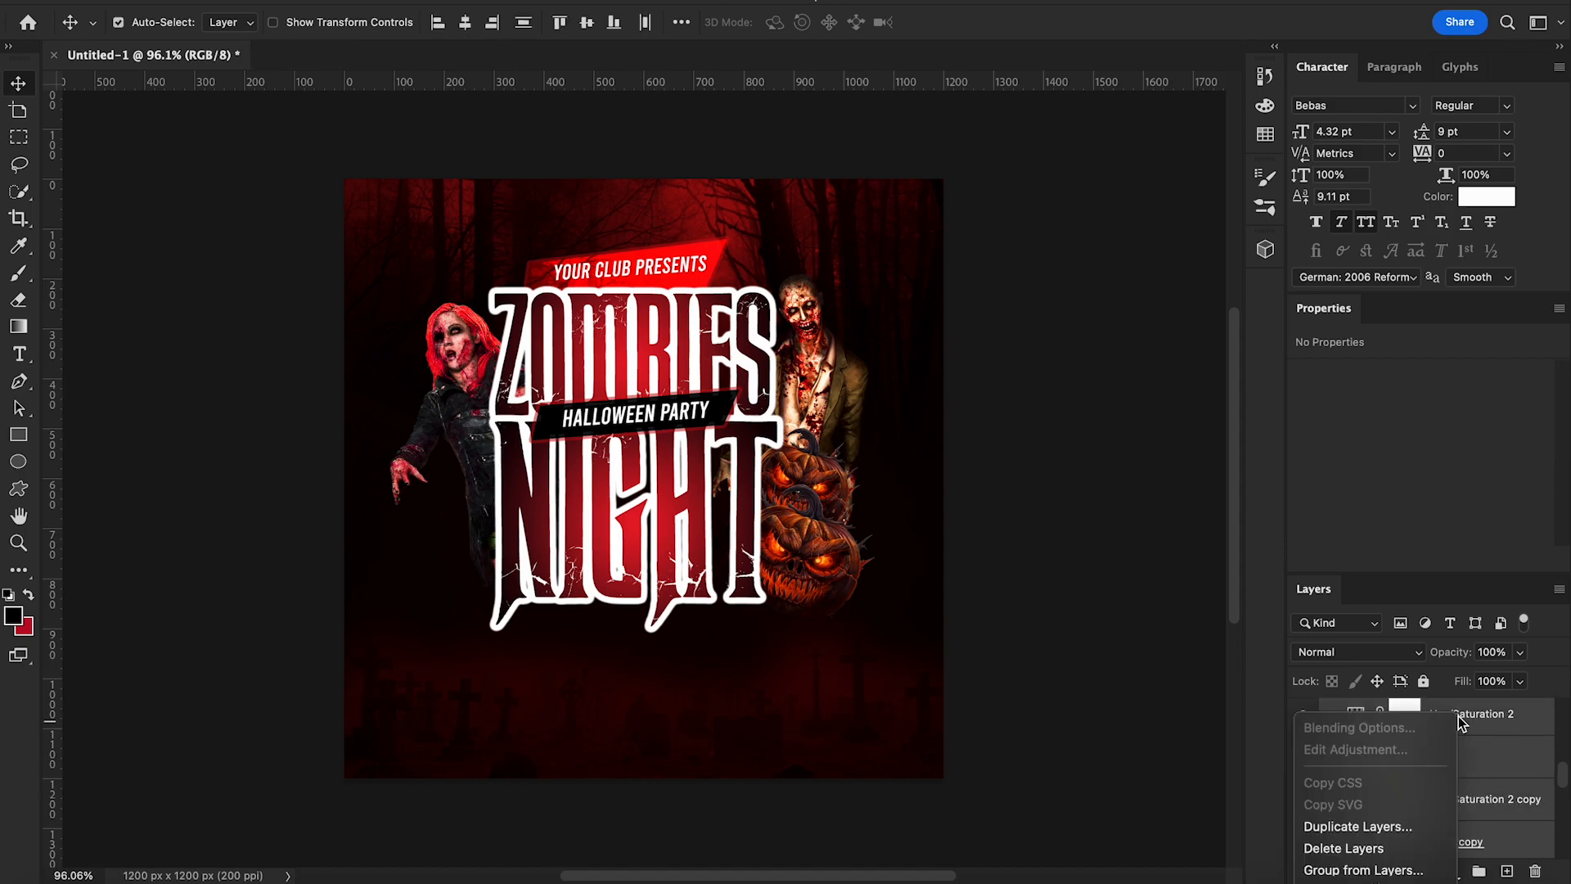
{"action": "left_click", "coordinate": [1367, 822]}
{"action": "left_click", "coordinate": [982, 360]}
Flip the duplicated pumpkins horizontally, place them beside the N of Night below zombie-5, and tilt them about 3.5° counterclockwise
{"action": "key", "text": "ctrl+t"}
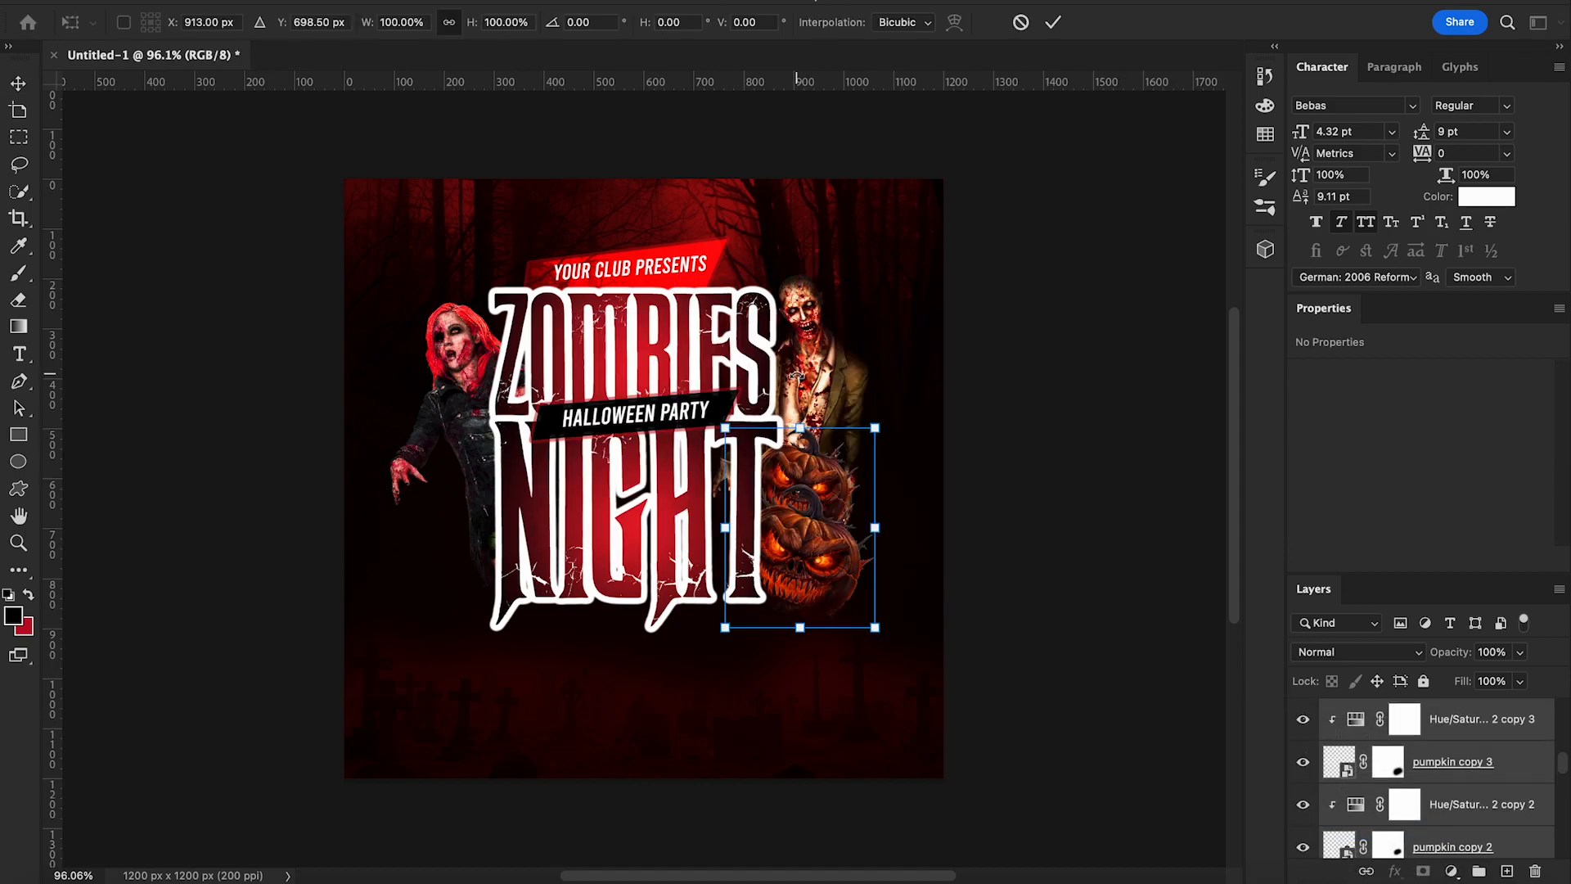
{"action": "left_click", "coordinate": [193, 1]}
{"action": "mouse_move", "coordinate": [273, 427]}
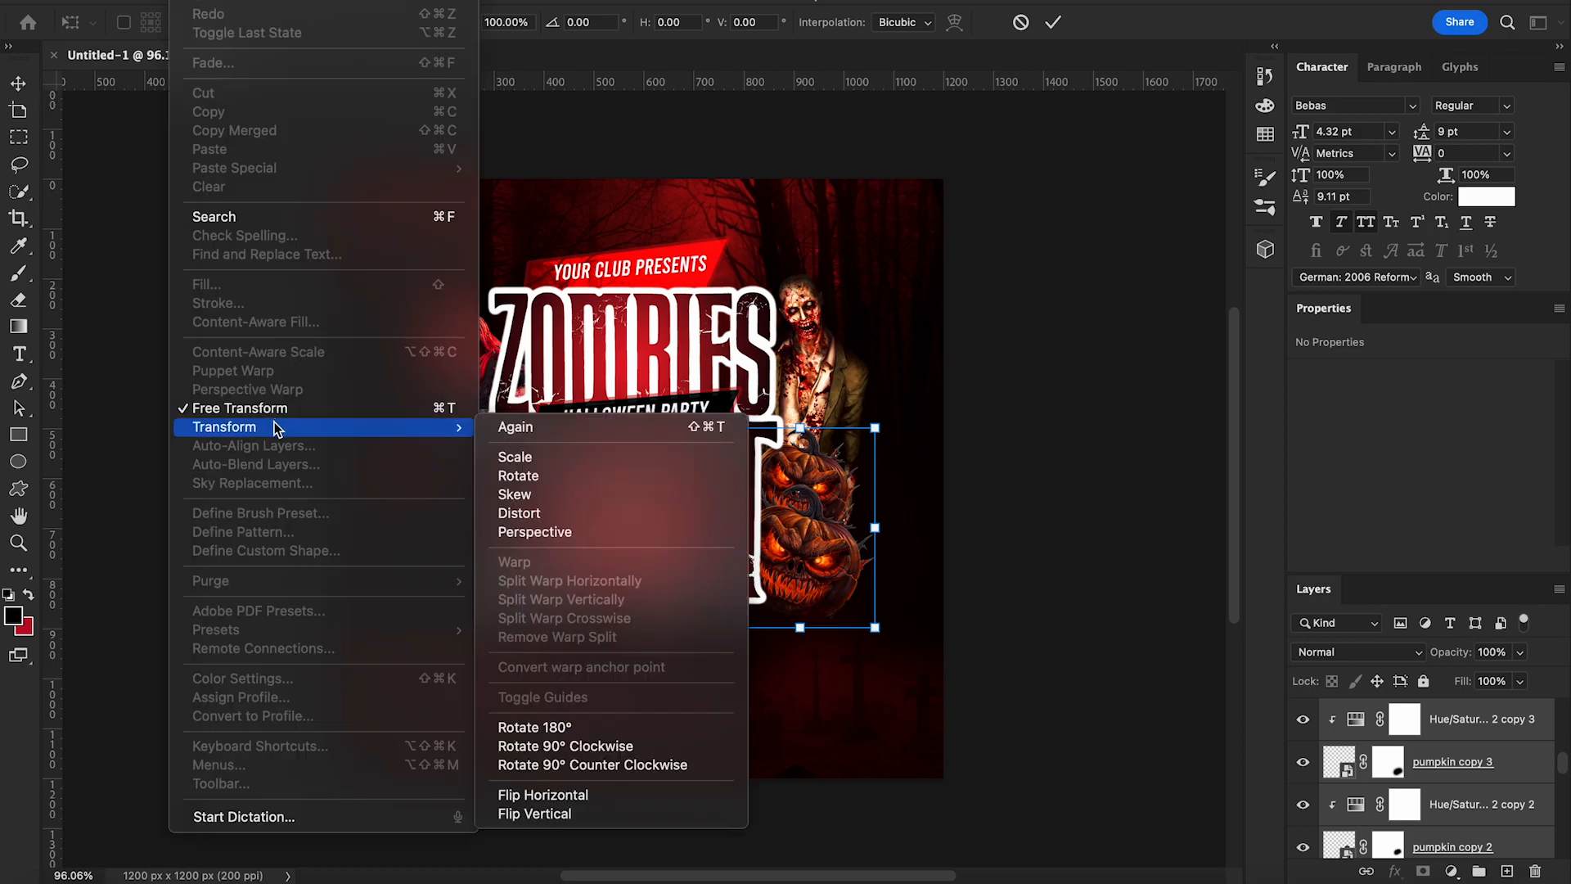
{"action": "left_click", "coordinate": [604, 794]}
{"action": "left_click_drag", "start_coordinate": [832, 560], "coordinate": [521, 561]}
{"action": "left_click_drag", "start_coordinate": [599, 645], "coordinate": [606, 638]}
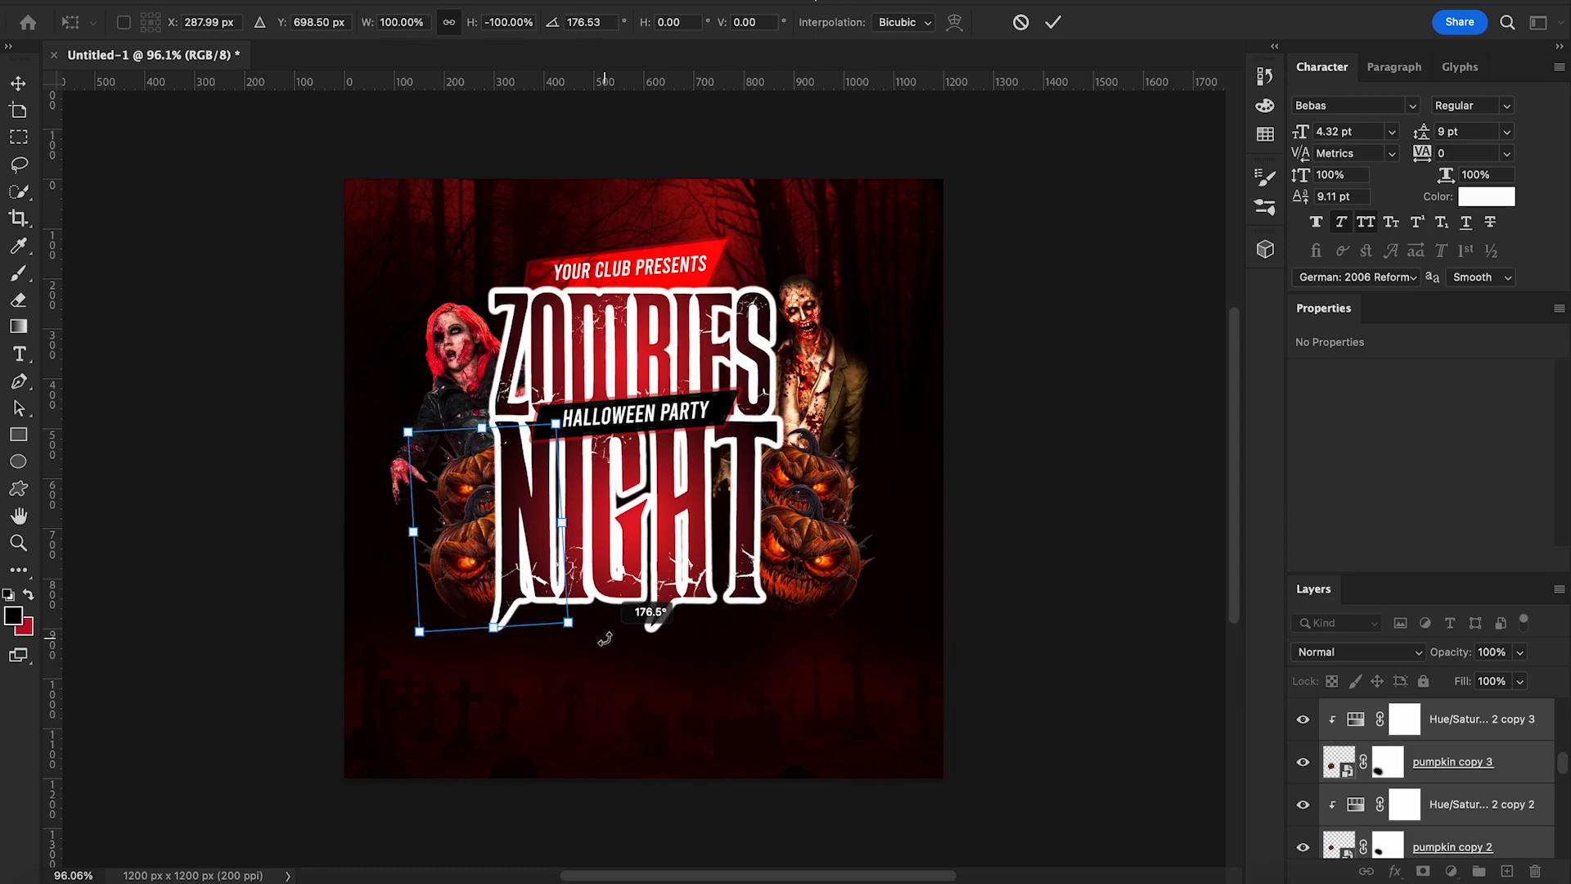
{"action": "left_click_drag", "start_coordinate": [543, 585], "coordinate": [507, 595]}
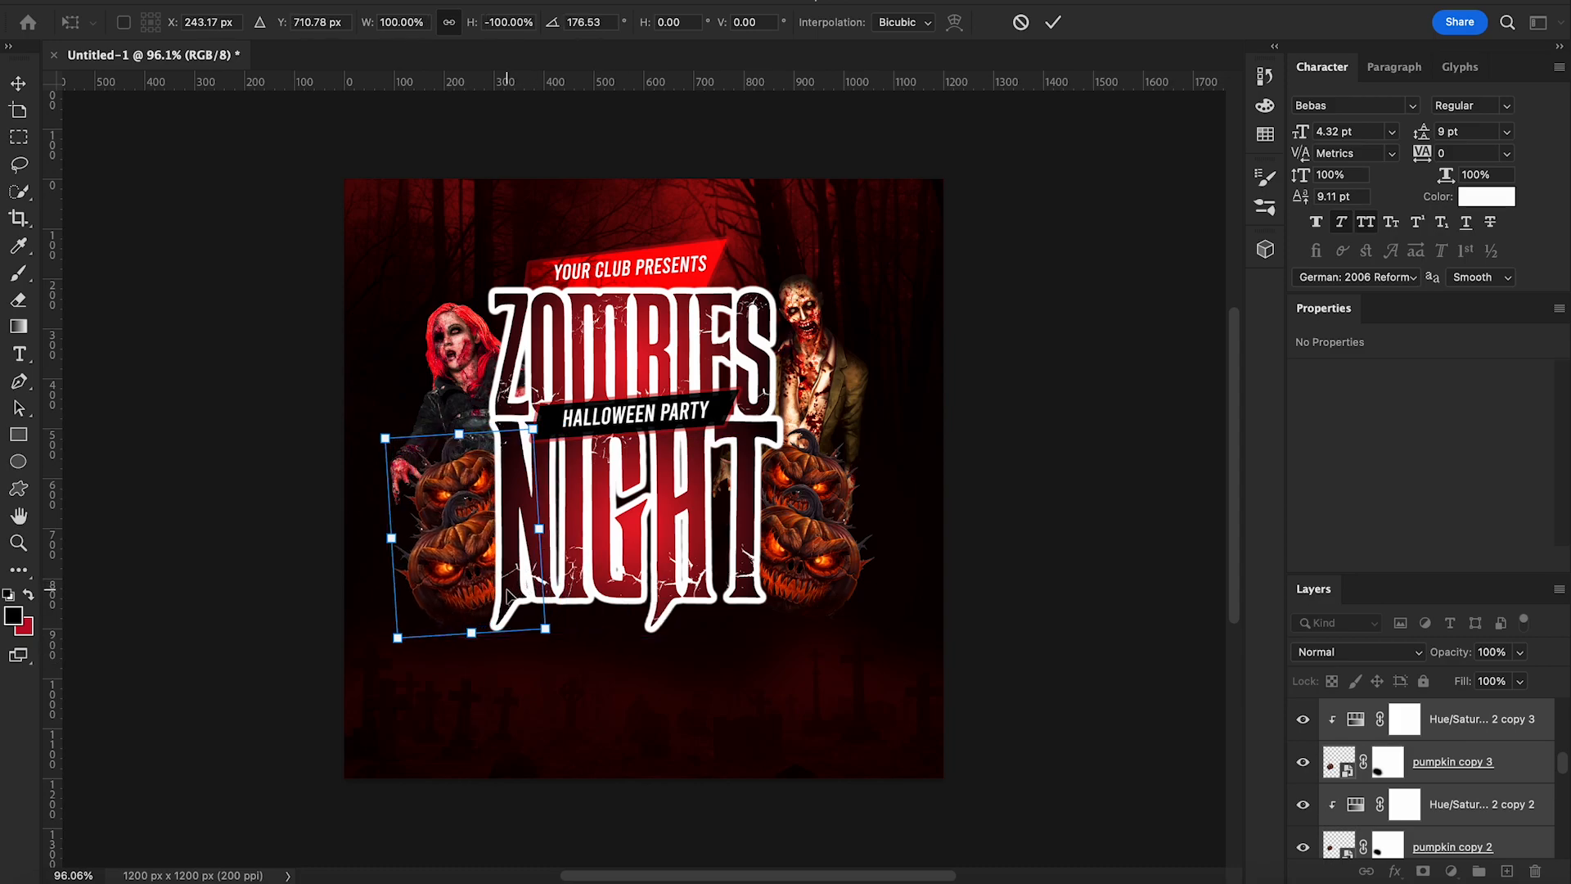
{"action": "key", "text": "Return"}
Shift all layers from halloween Party down to Rectangle 1 copy about 25 px right to centre the artwork on the poster
{"action": "scroll", "coordinate": [1515, 809], "scroll_direction": "up", "scroll_amount": 5}
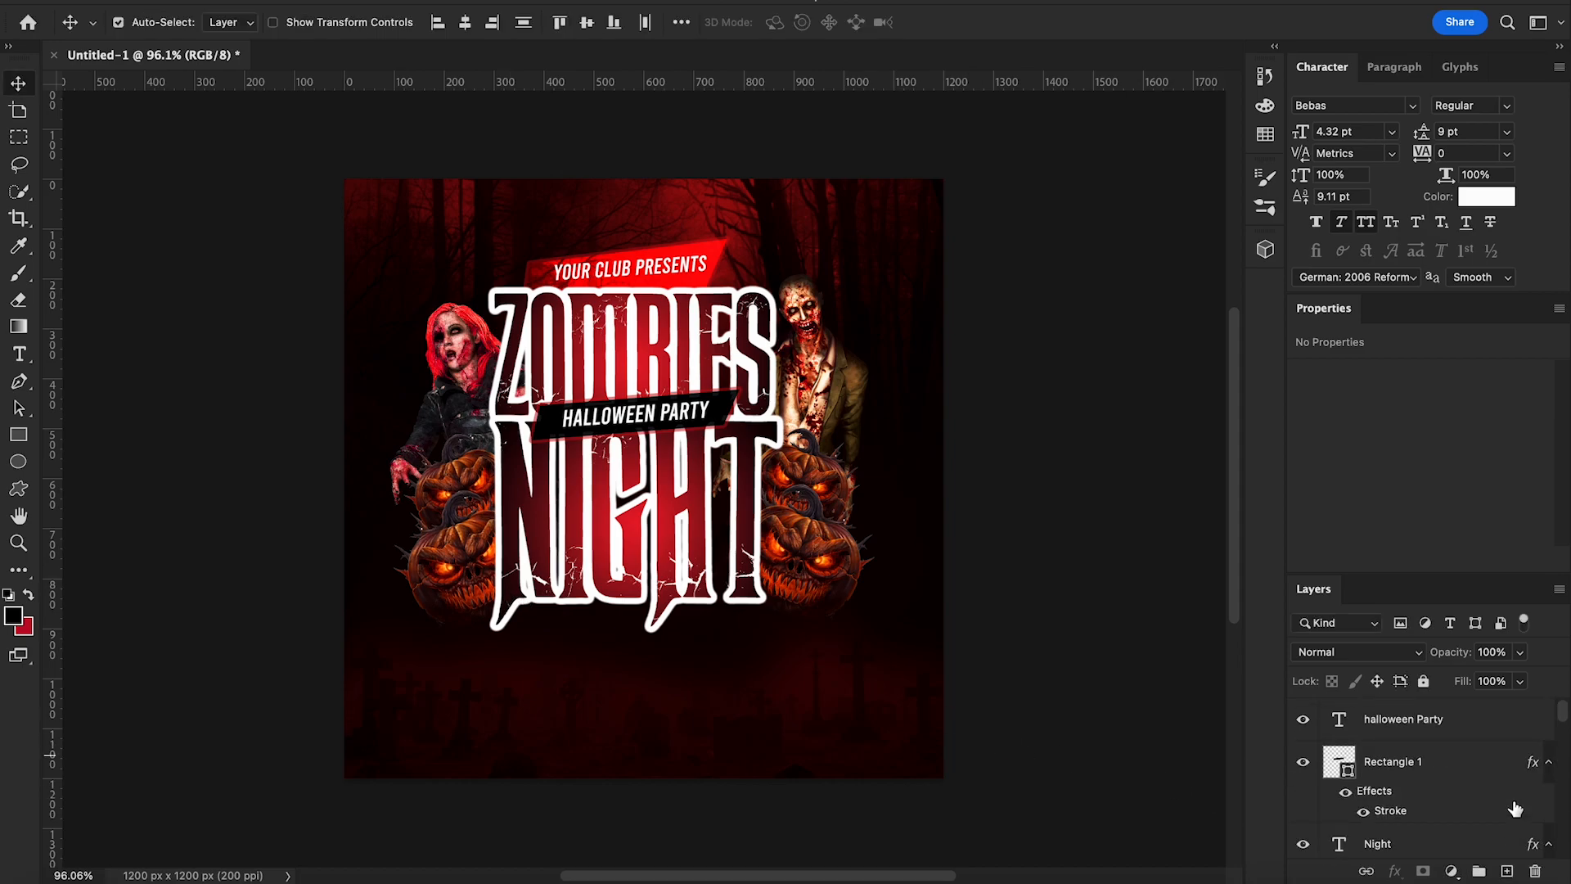
{"action": "left_click", "coordinate": [1443, 725]}
{"action": "scroll", "coordinate": [1469, 794], "scroll_direction": "down", "scroll_amount": 5}
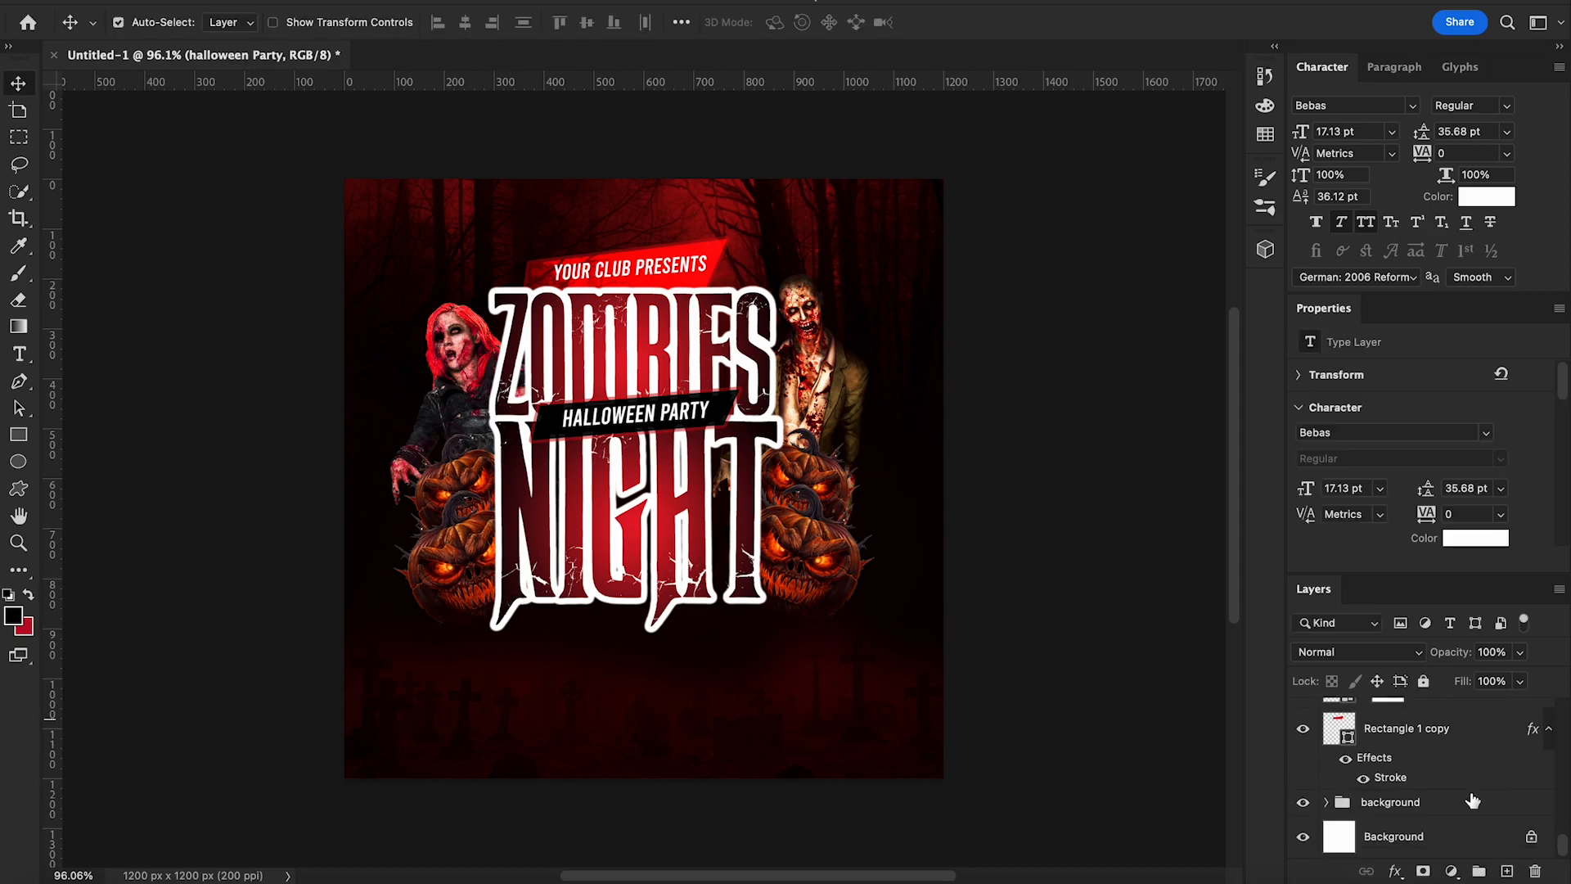
{"action": "left_click", "coordinate": [1446, 739], "text": "shift"}
{"action": "left_click_drag", "start_coordinate": [708, 546], "coordinate": [718, 543]}
{"action": "key", "text": "Down"}
{"action": "key", "text": "Down"}
{"action": "key", "text": "Down"}
{"action": "key", "text": "Down"}
{"action": "key", "text": "Down"}
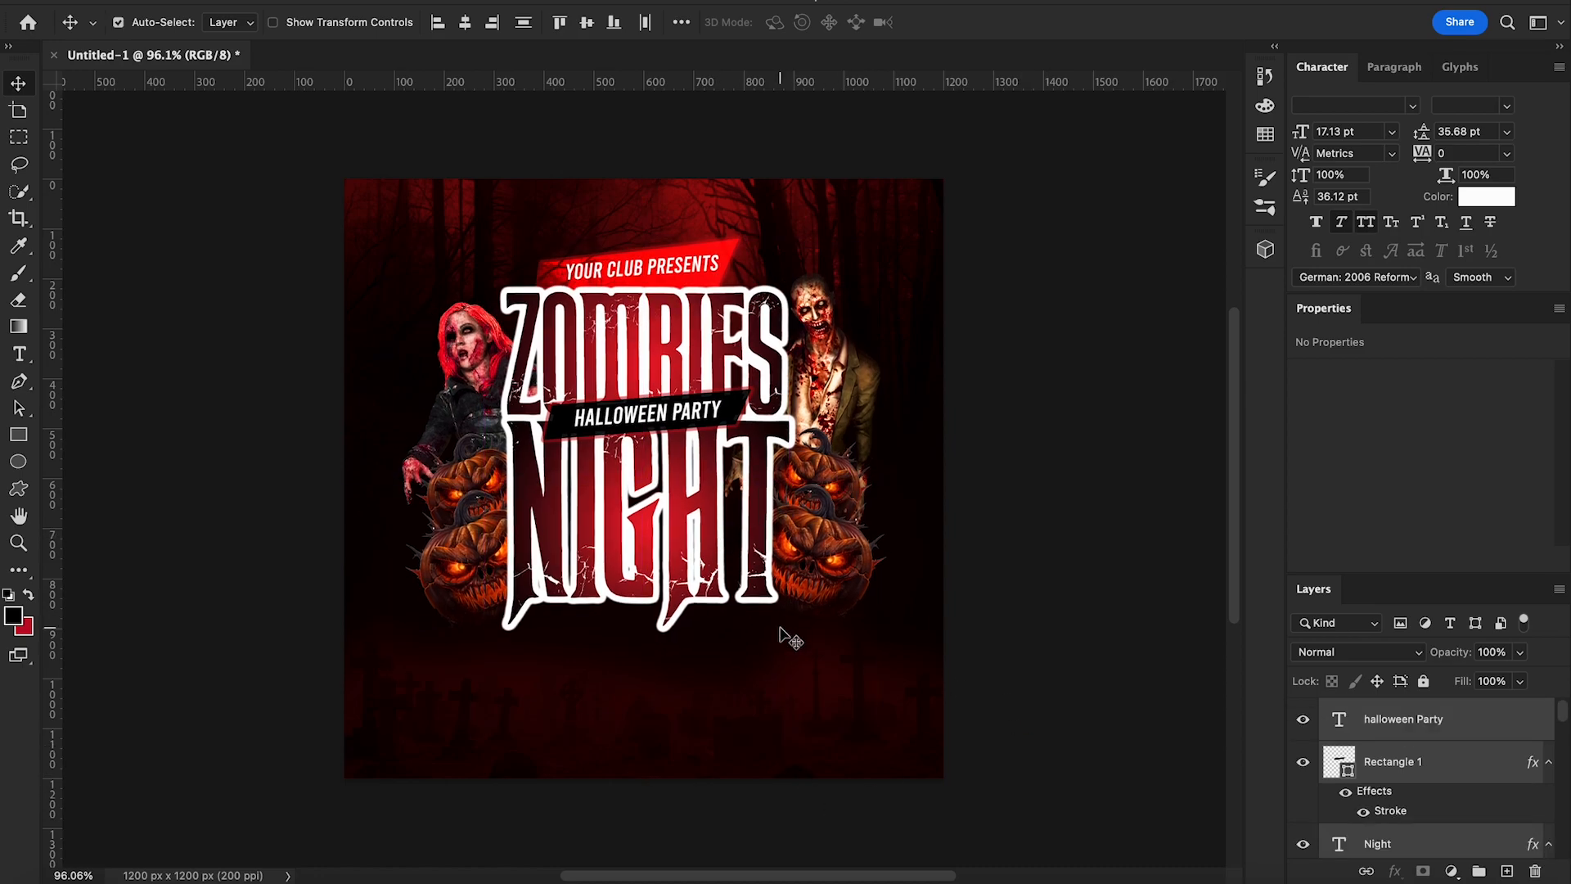
Place zombie3.png beside zombie-15, scaled to 38.62% and rotated 9.49°
{"action": "left_click", "coordinate": [58, 880]}
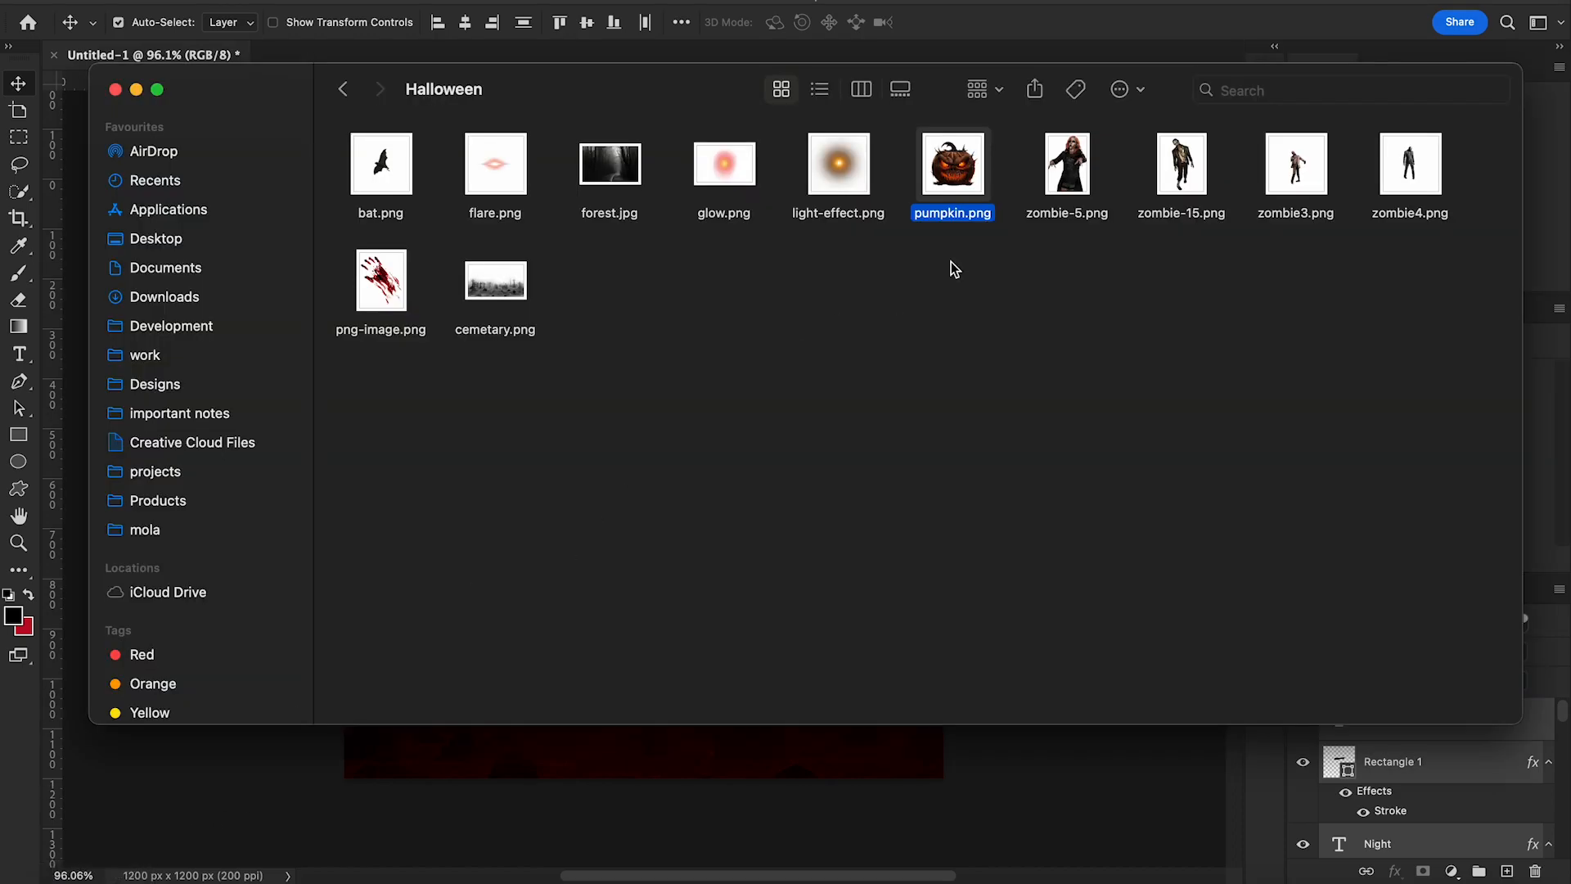
{"action": "left_click", "coordinate": [1318, 175]}
{"action": "left_click_drag", "start_coordinate": [1303, 176], "coordinate": [785, 757]}
{"action": "left_click_drag", "start_coordinate": [945, 781], "coordinate": [758, 588]}
{"action": "left_click_drag", "start_coordinate": [614, 498], "coordinate": [934, 508]}
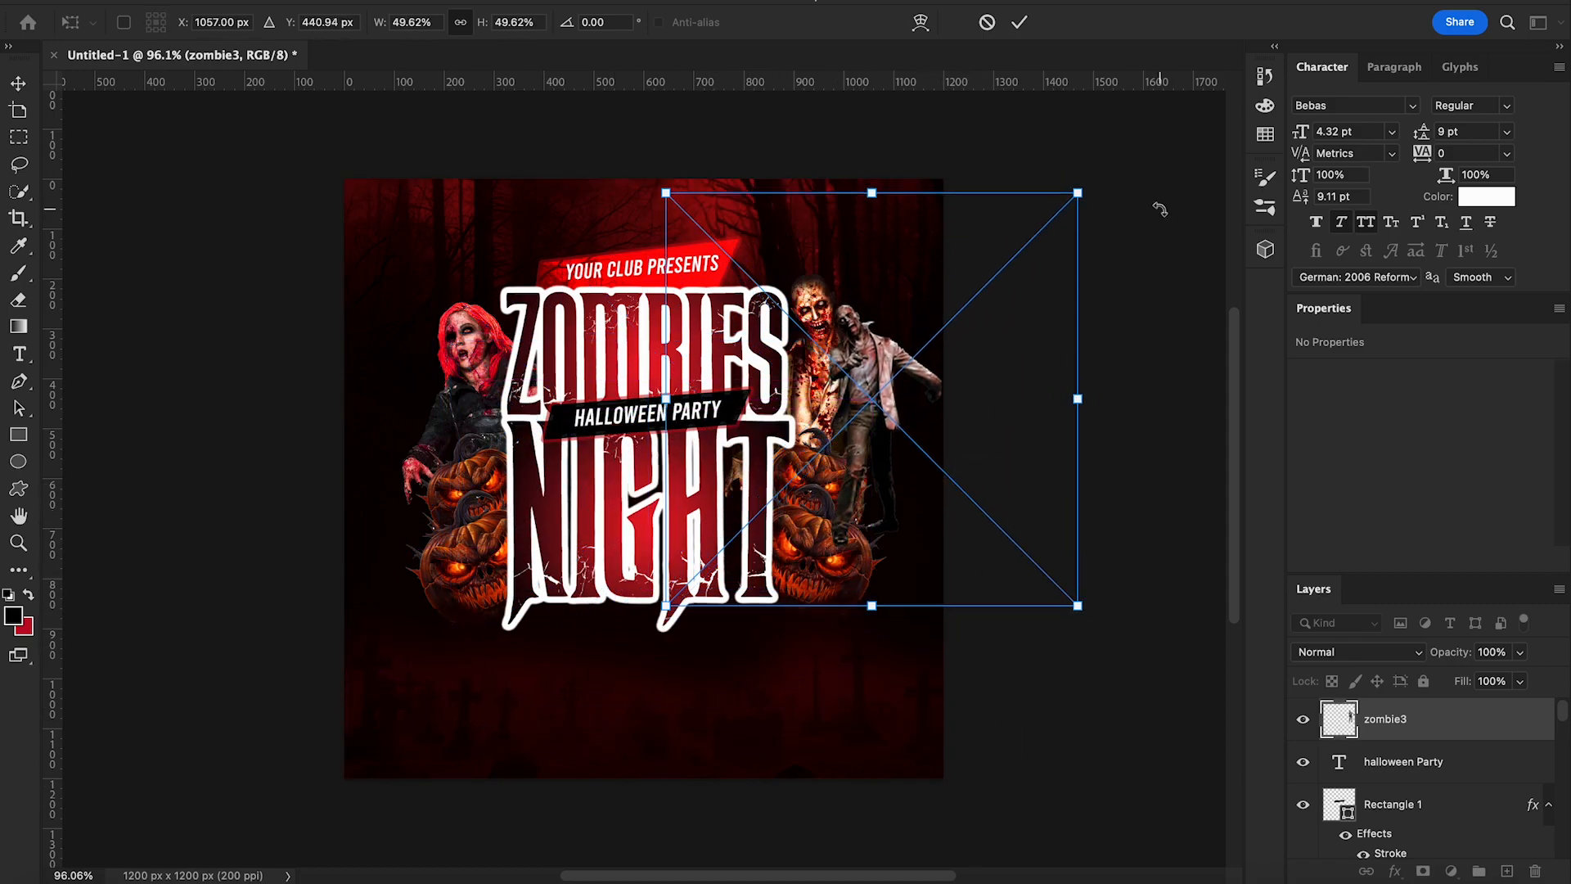
{"action": "left_click_drag", "start_coordinate": [1078, 193], "coordinate": [986, 285]}
{"action": "left_click_drag", "start_coordinate": [855, 527], "coordinate": [891, 502]}
{"action": "left_click_drag", "start_coordinate": [1050, 267], "coordinate": [1056, 315]}
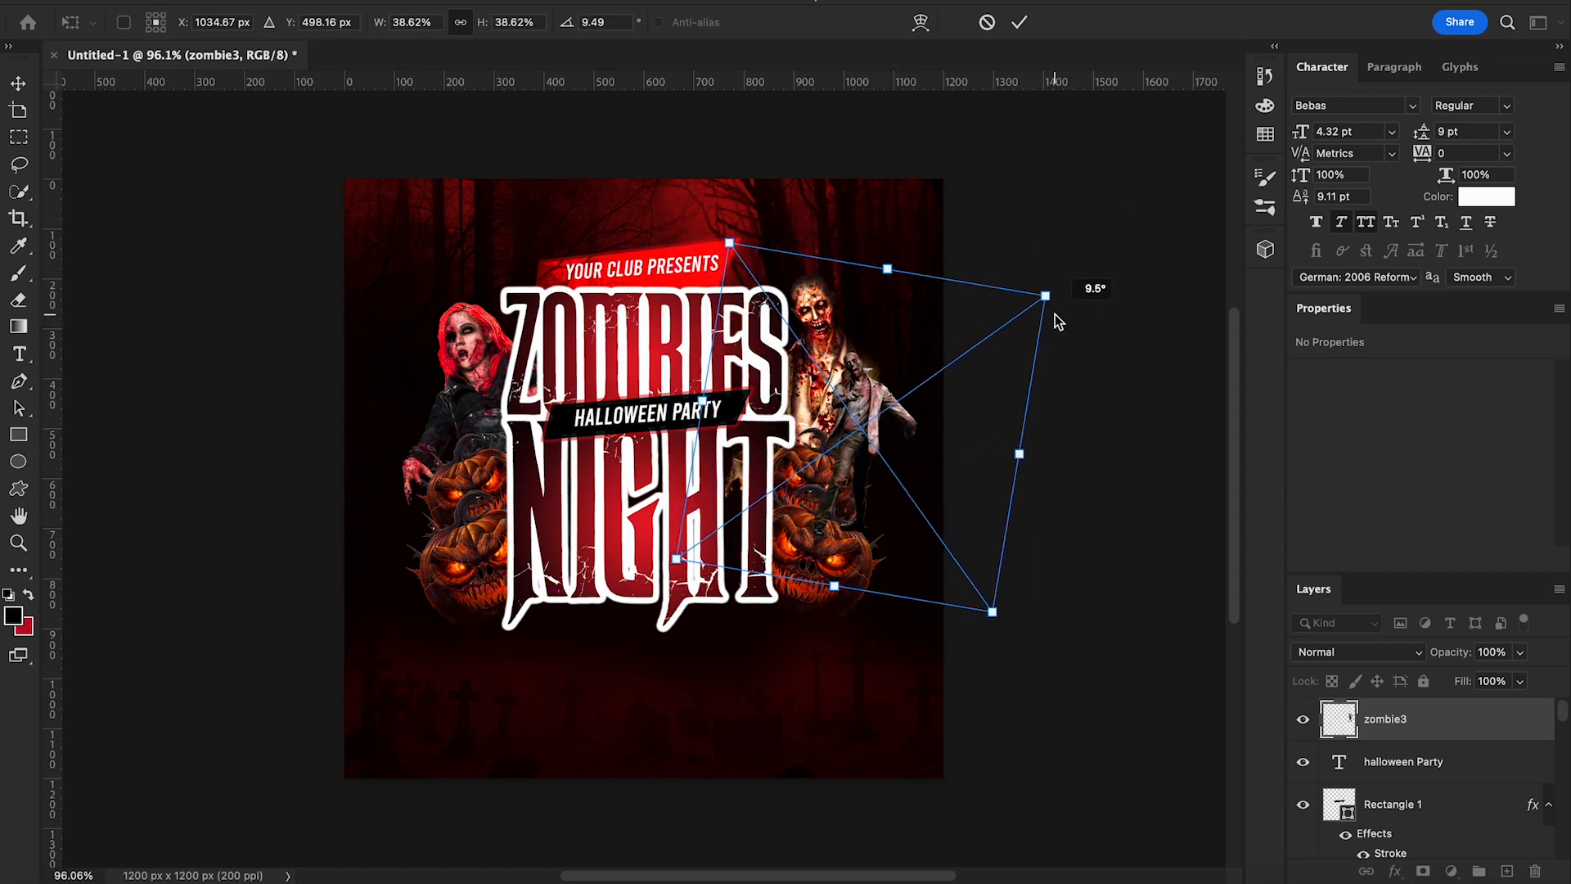
{"action": "key", "text": "Return"}
Reorder the zombie3 layer directly below zombie-5 and move the zombie to X 952 px, Y 392 px
{"action": "left_click_drag", "start_coordinate": [1444, 717], "coordinate": [1424, 750]}
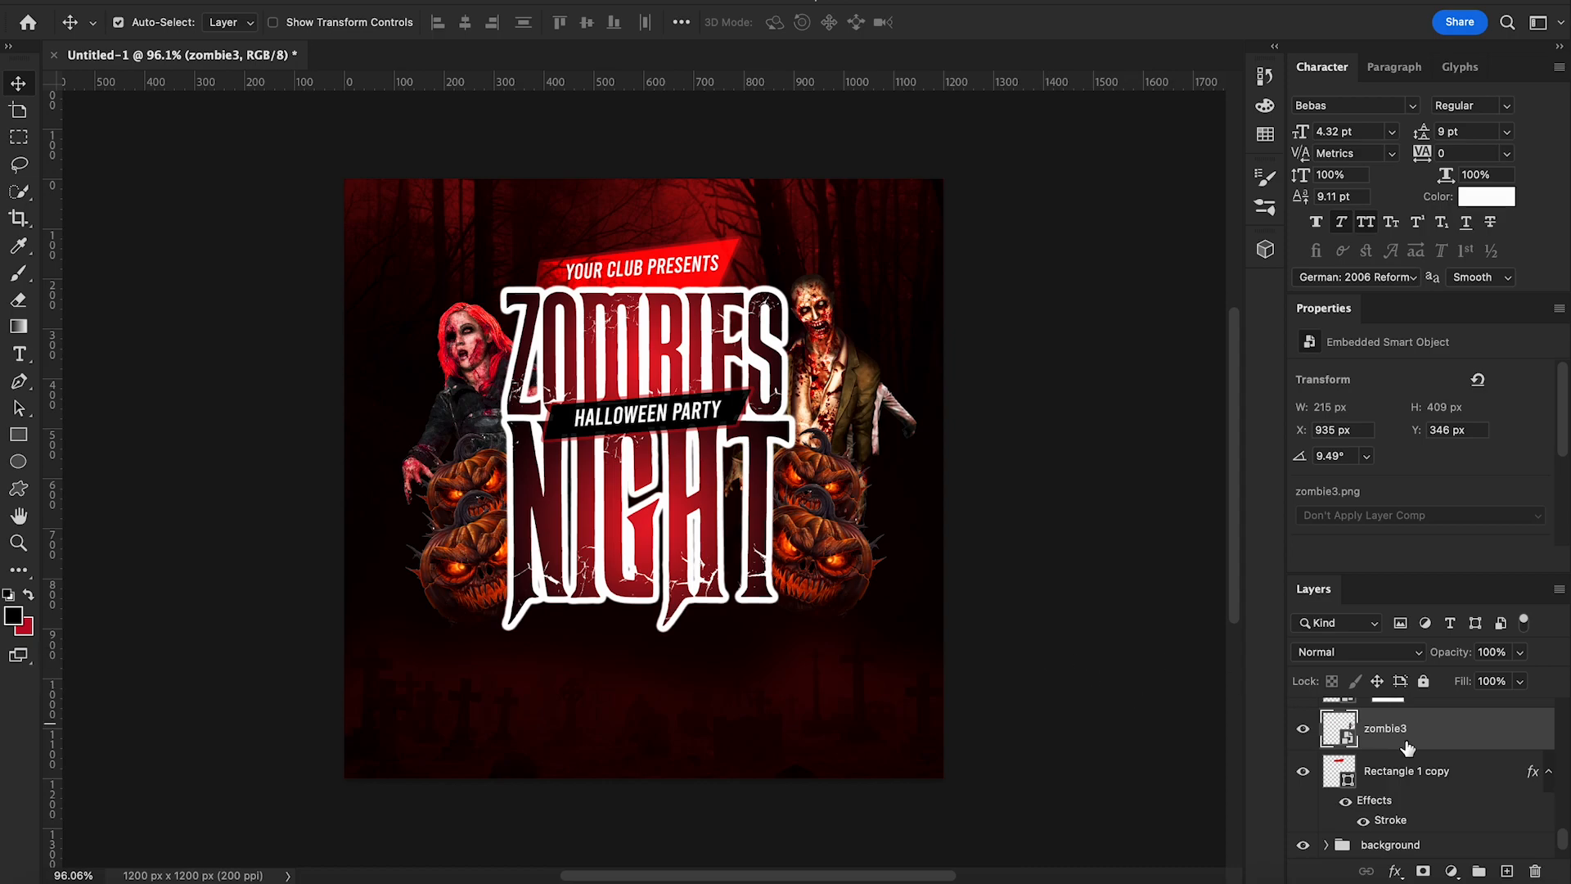
{"action": "scroll", "coordinate": [1489, 758], "scroll_direction": "up", "scroll_amount": 2}
{"action": "left_click_drag", "start_coordinate": [1432, 772], "coordinate": [1406, 742]}
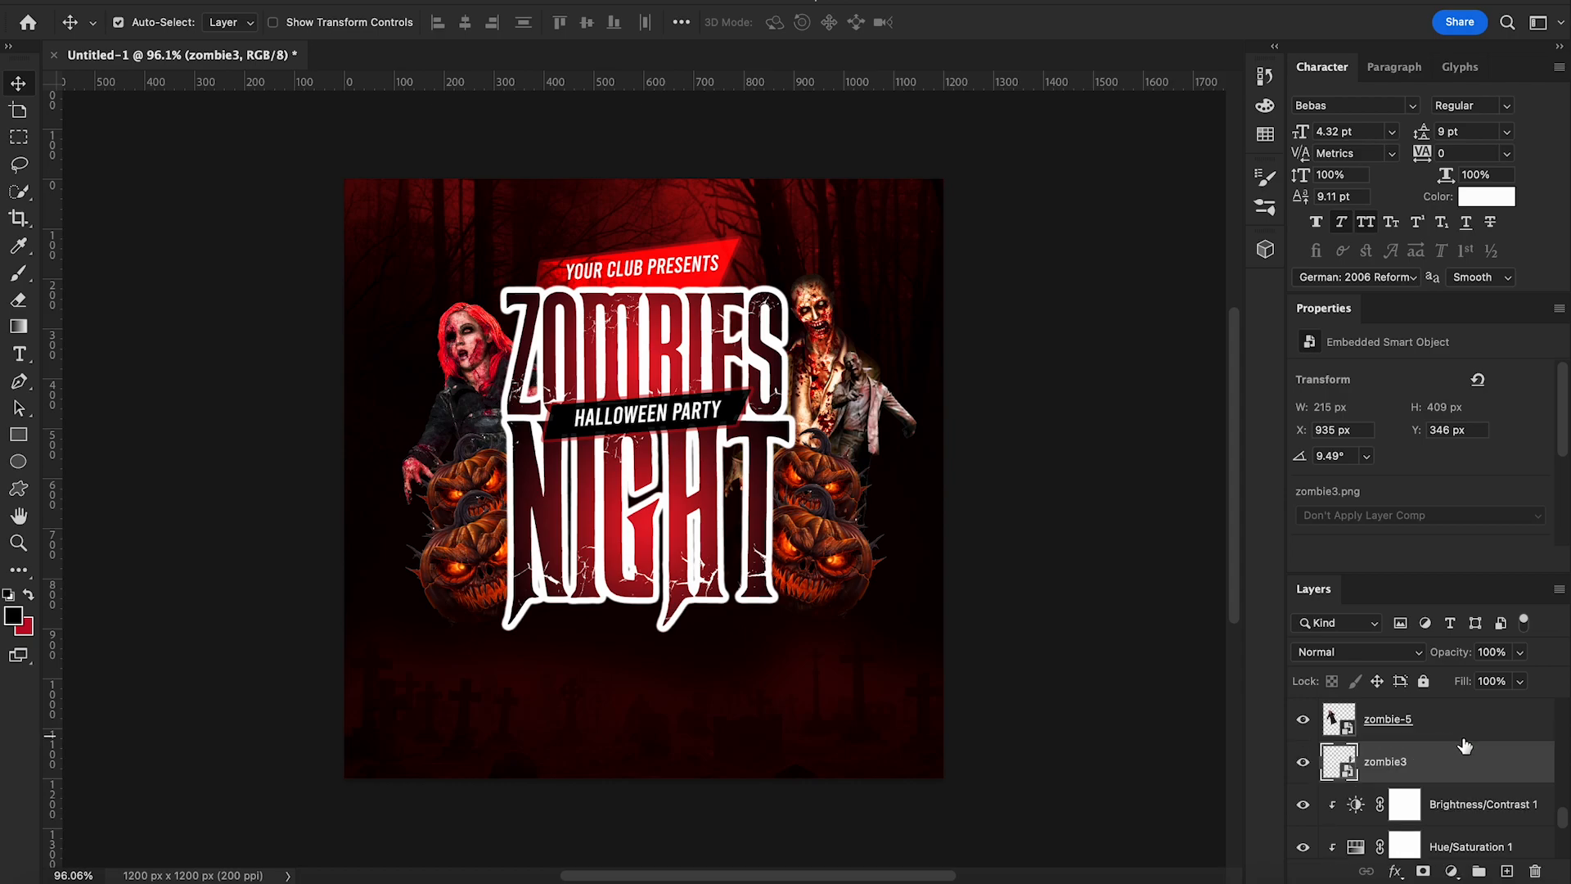
{"action": "key", "text": "ctrl+t"}
{"action": "left_click_drag", "start_coordinate": [852, 463], "coordinate": [865, 499]}
{"action": "key", "text": "Return"}
Clip a Hue/Saturation adjustment to zombie3 with hue +16 and saturation +48
{"action": "left_click", "coordinate": [1453, 871]}
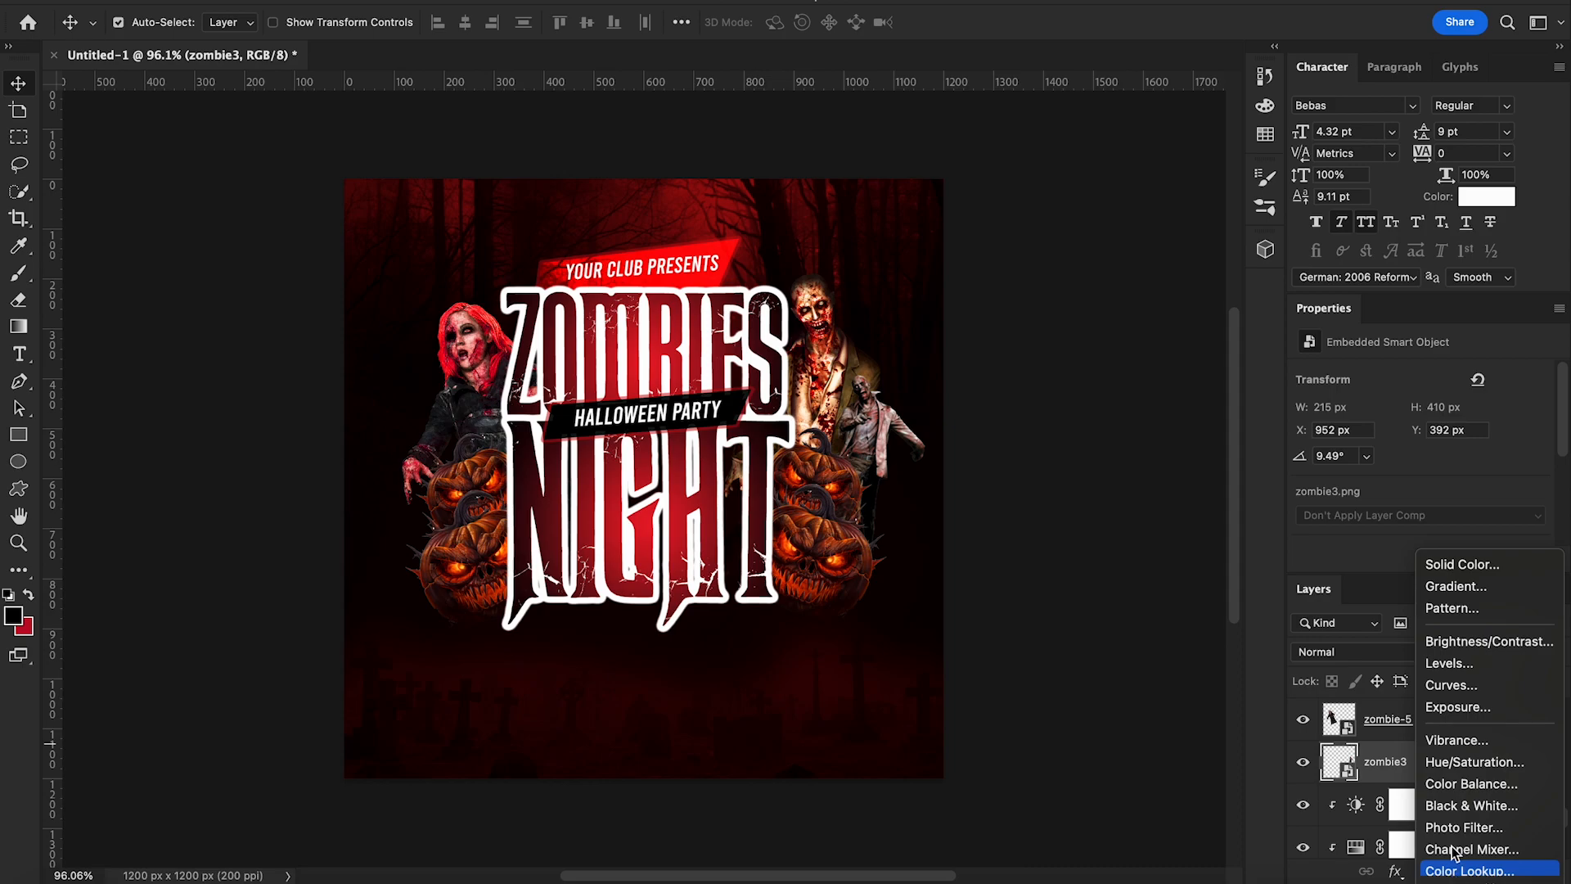
{"action": "left_click", "coordinate": [1474, 764]}
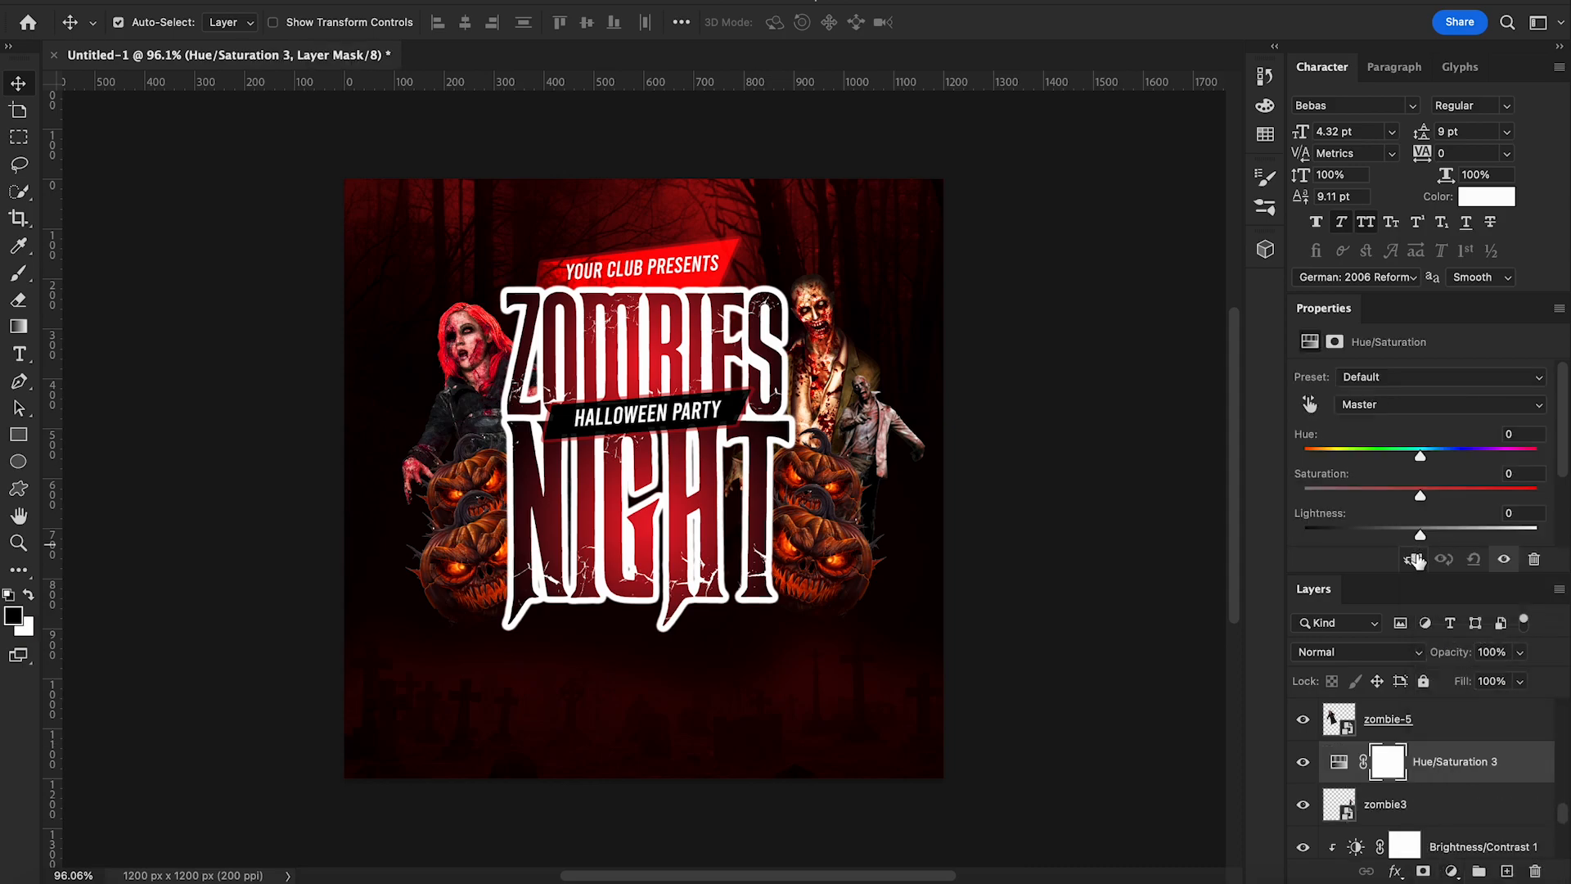
{"action": "left_click_drag", "start_coordinate": [1447, 494], "coordinate": [1450, 458]}
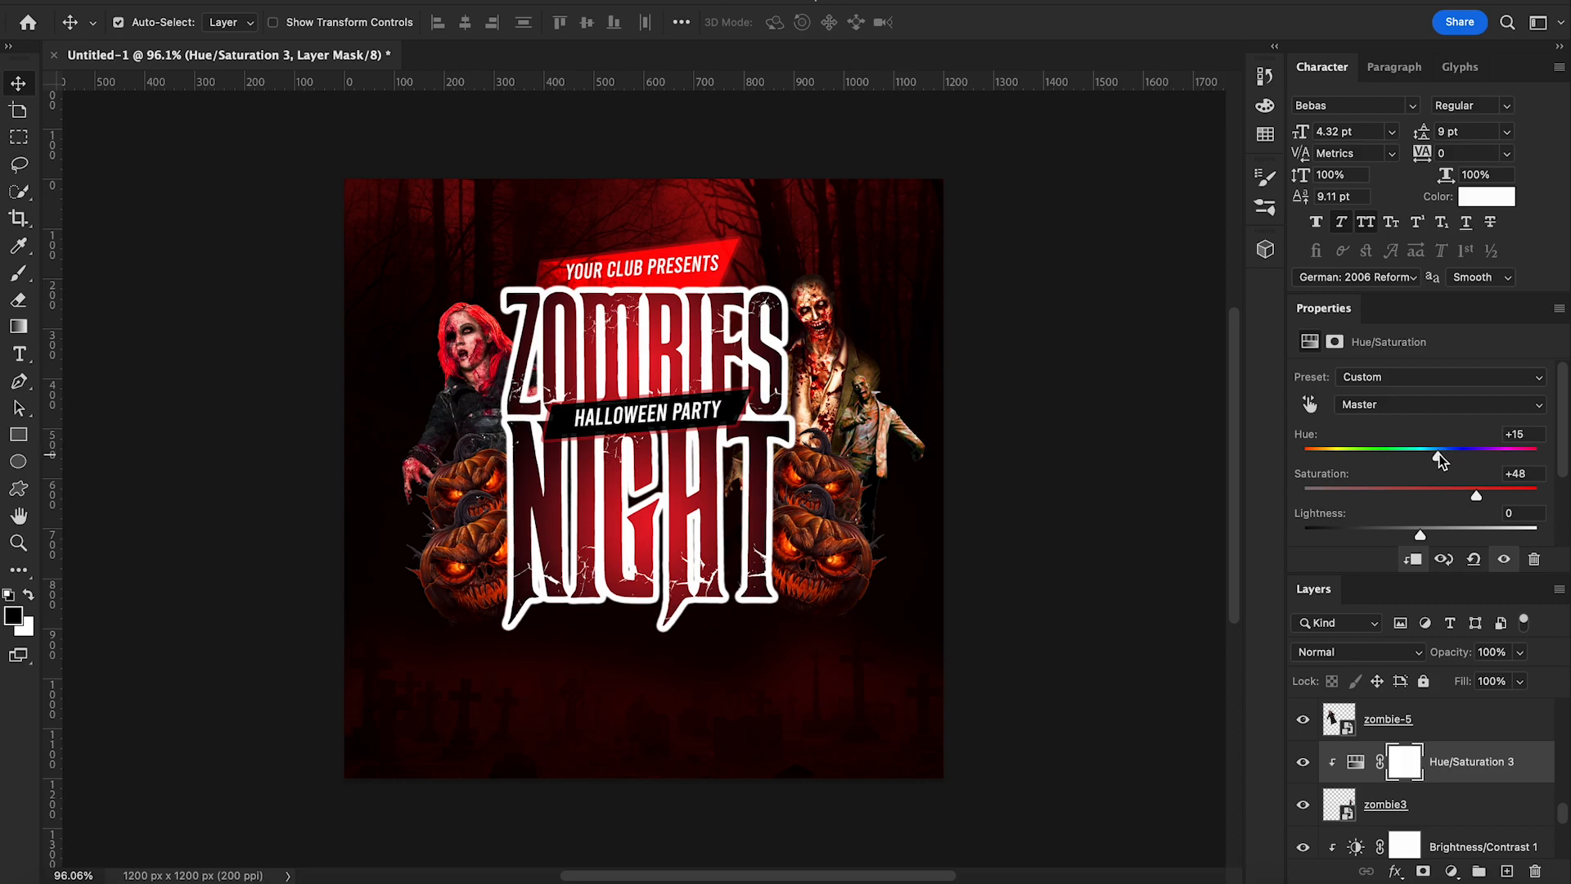
{"action": "left_click", "coordinate": [1476, 769]}
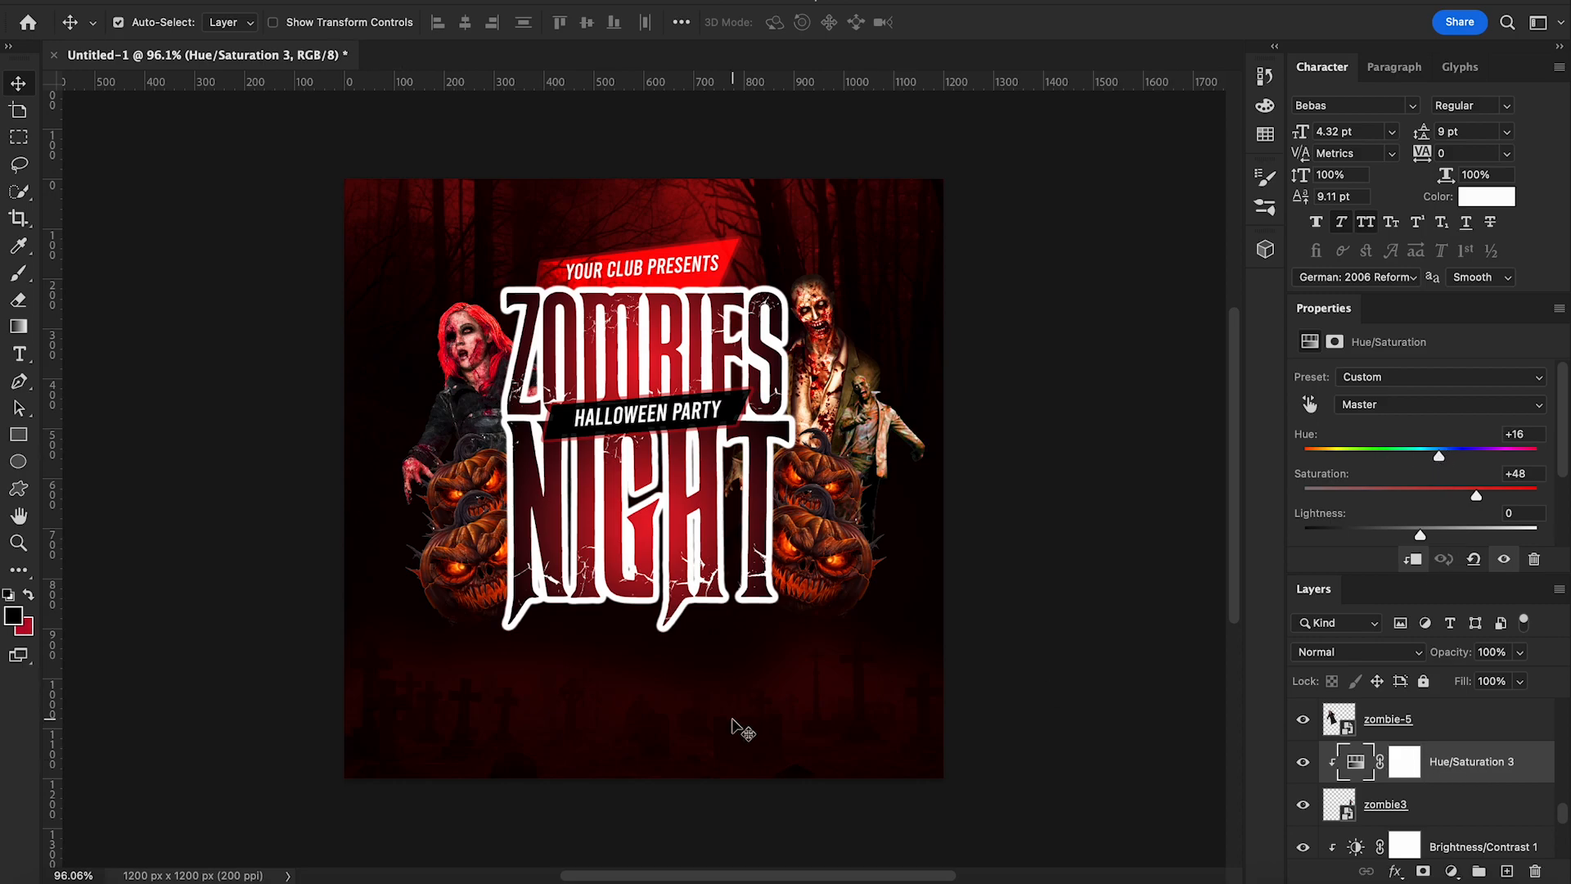
Place zombie4.png behind zombie-5 beside the Your Club Presents banner, scaled to 56.40% at X 221 px, Y 89 px
{"action": "left_click", "coordinate": [57, 882]}
{"action": "left_click", "coordinate": [1409, 164]}
{"action": "left_click_drag", "start_coordinate": [1409, 168], "coordinate": [704, 774]}
{"action": "left_click_drag", "start_coordinate": [664, 556], "coordinate": [510, 489]}
{"action": "left_click_drag", "start_coordinate": [183, 115], "coordinate": [315, 244]}
{"action": "left_click_drag", "start_coordinate": [729, 549], "coordinate": [696, 440]}
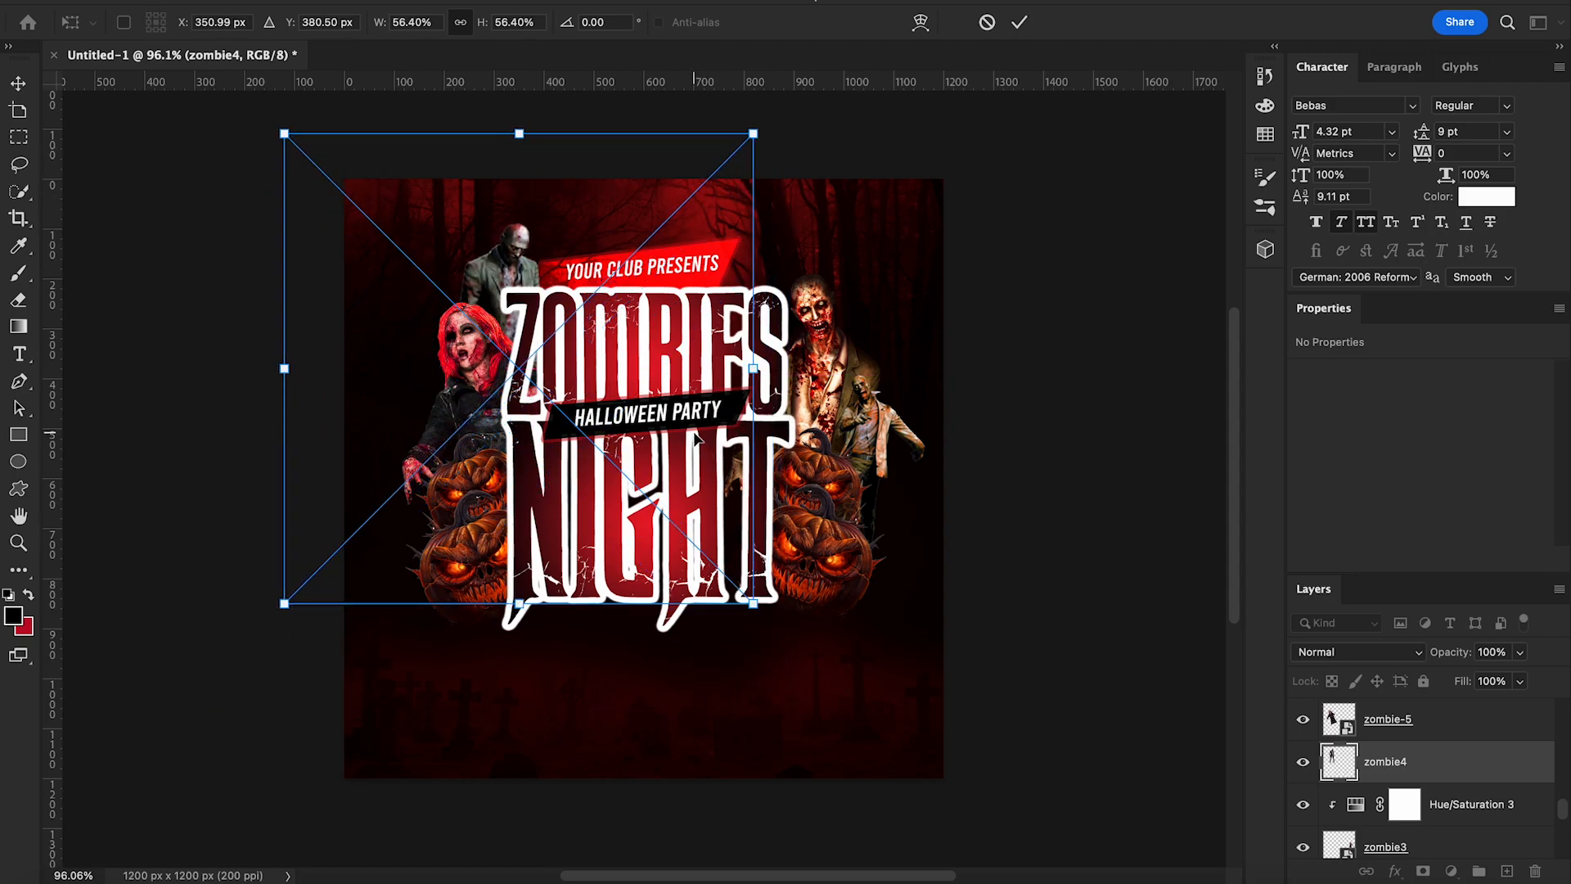
{"action": "key", "text": "Return"}
Clip a Hue/Saturation adjustment to zombie4 with hue +24 and saturation +49
{"action": "left_click", "coordinate": [1451, 871]}
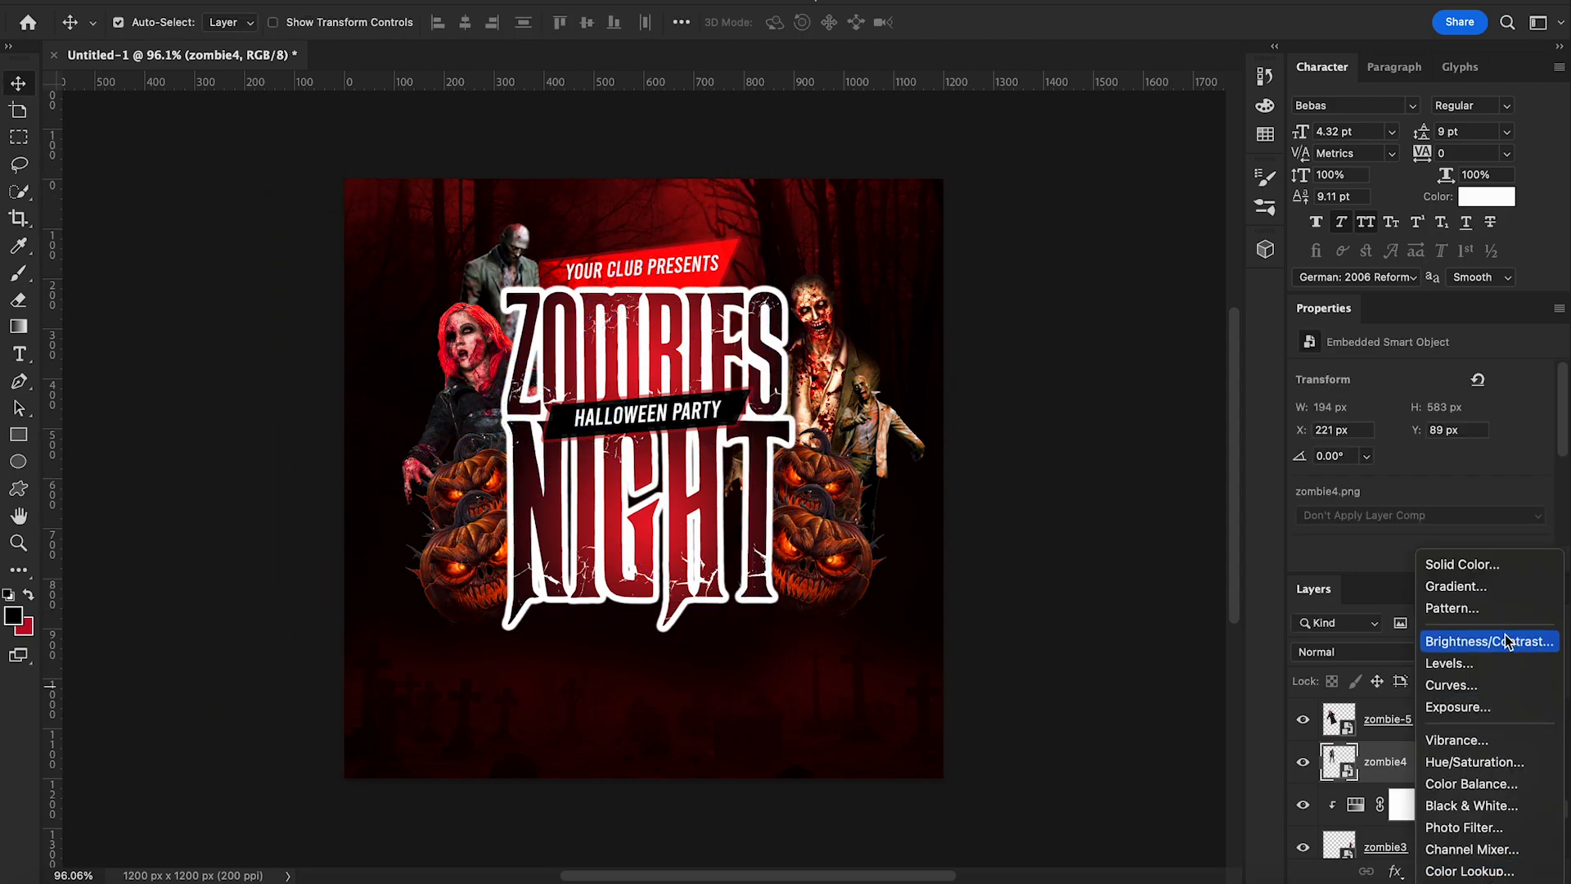
{"action": "left_click", "coordinate": [1485, 769]}
{"action": "left_click", "coordinate": [1413, 560]}
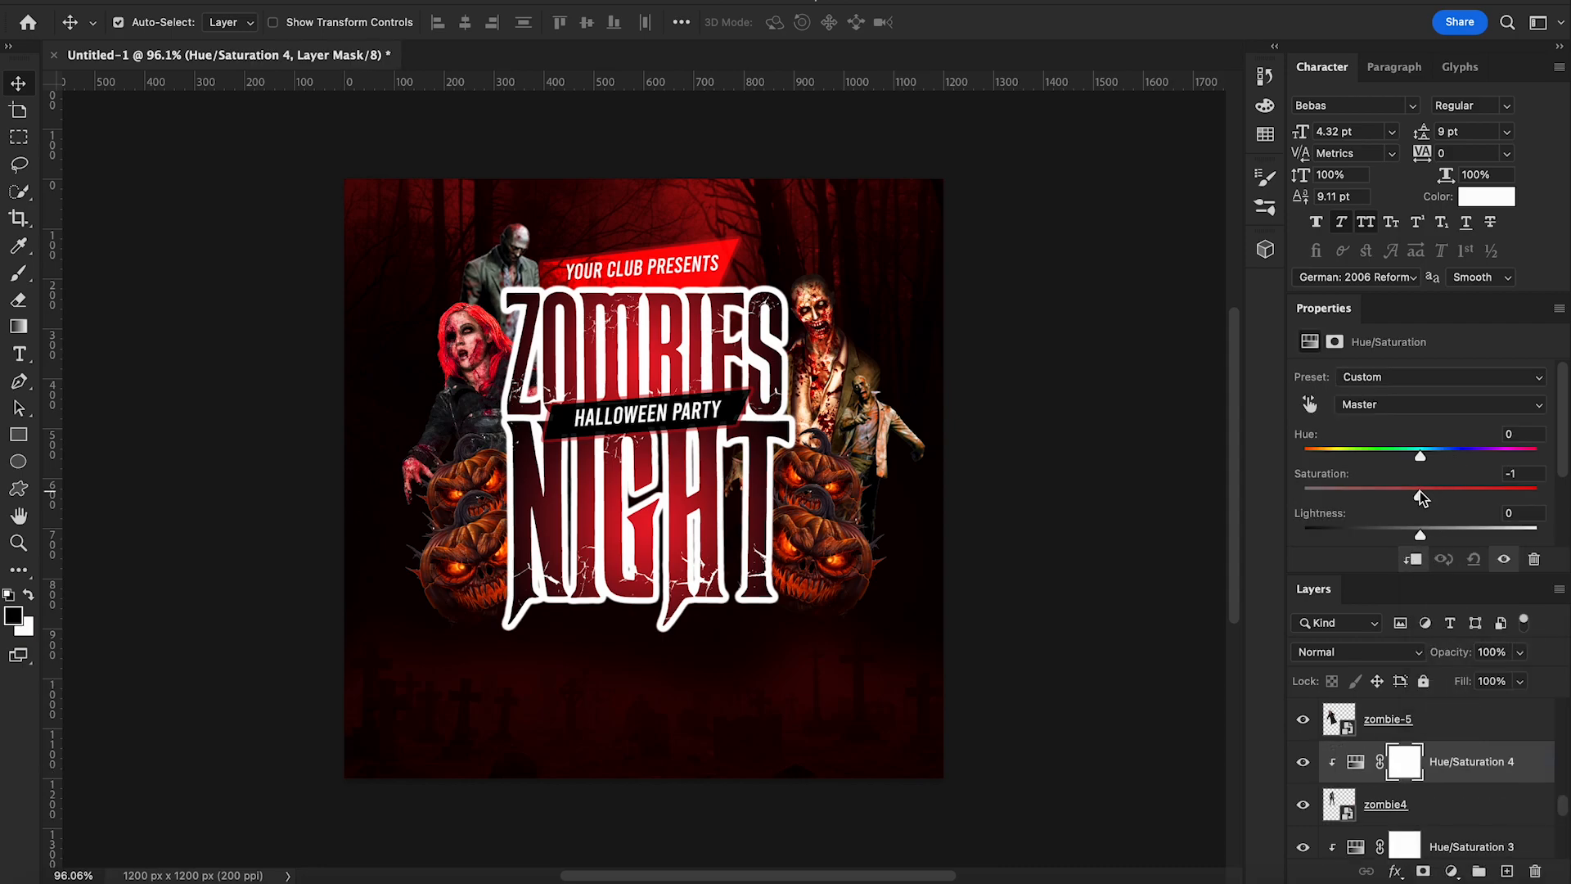
{"action": "left_click_drag", "start_coordinate": [1472, 493], "coordinate": [1448, 455]}
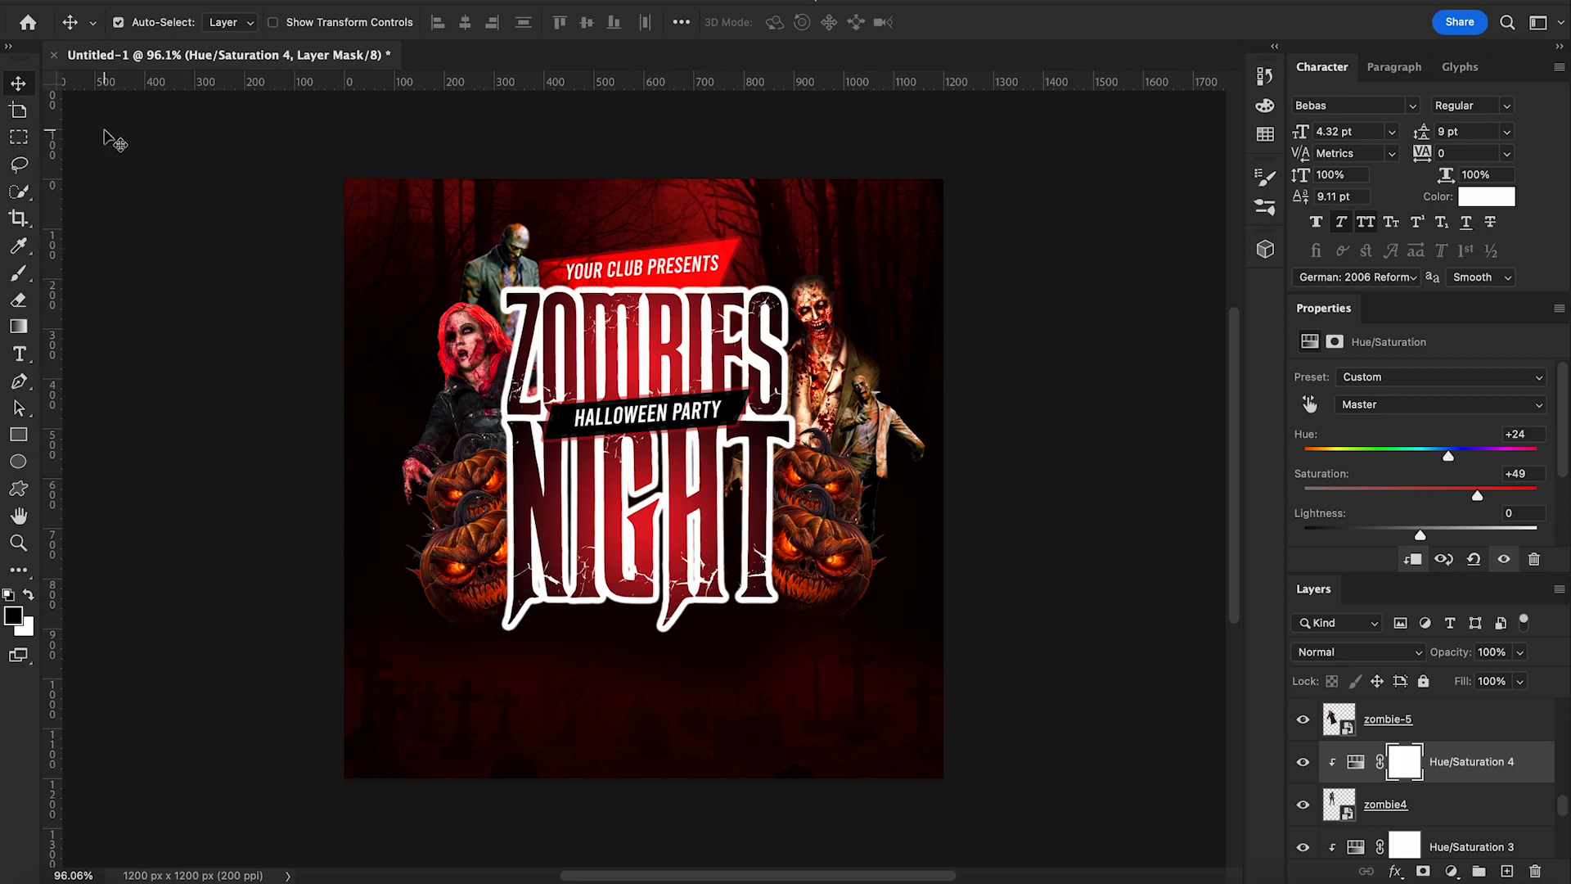
{"action": "left_click", "coordinate": [1477, 763]}
Add the text "Prize for the best costume" below Night on a new layer above halloween Party
{"action": "scroll", "coordinate": [1465, 766], "scroll_direction": "up", "scroll_amount": 10}
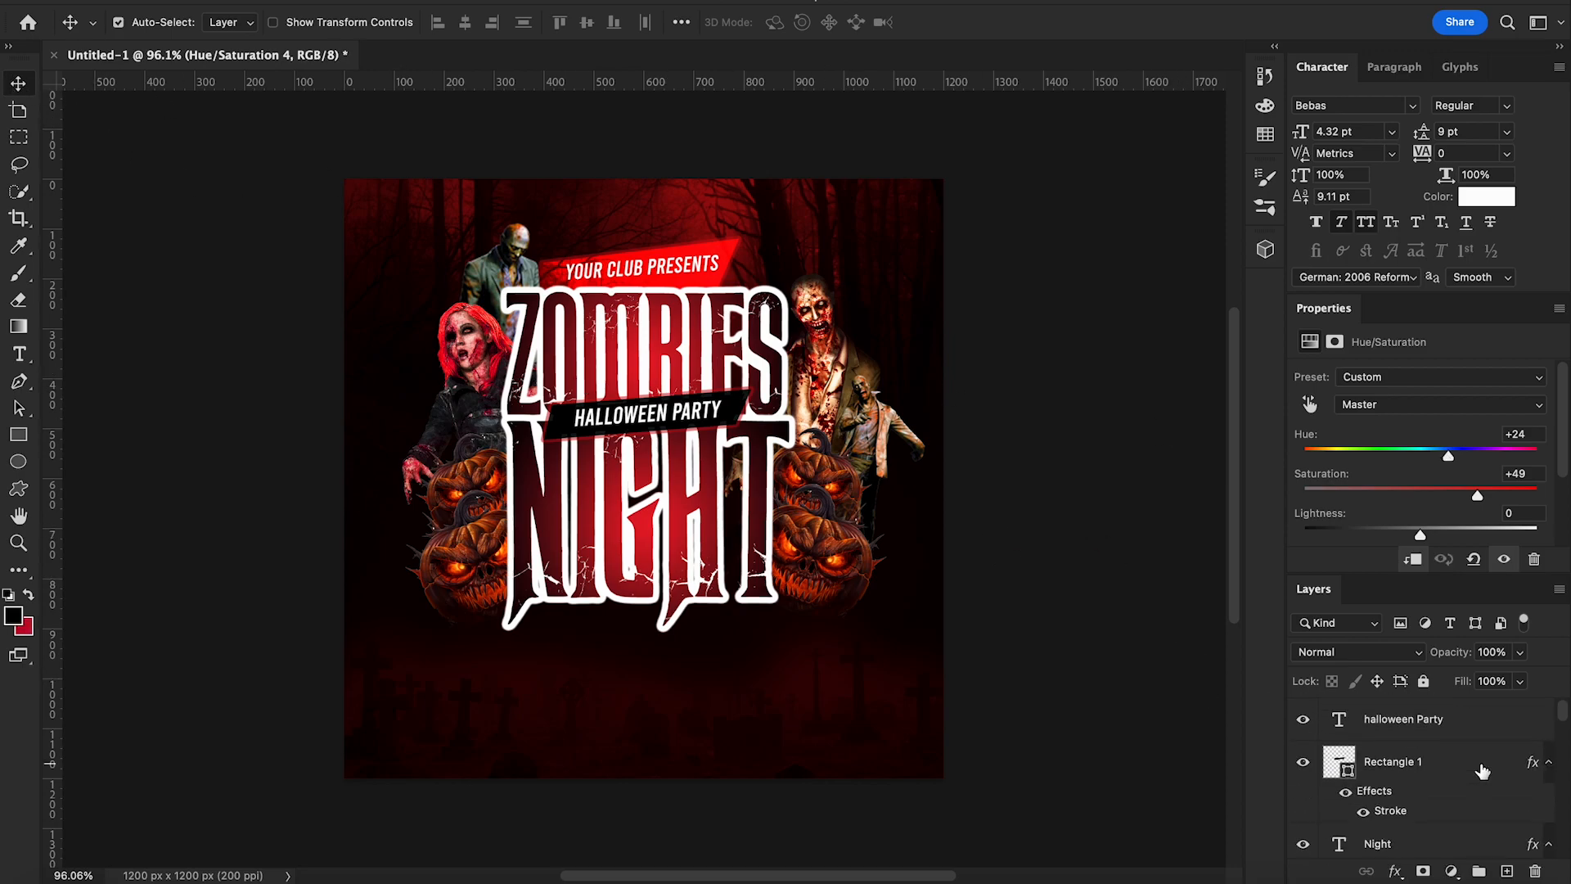
{"action": "left_click", "coordinate": [1429, 720]}
{"action": "scroll", "coordinate": [1062, 657], "scroll_direction": "down", "scroll_amount": 2}
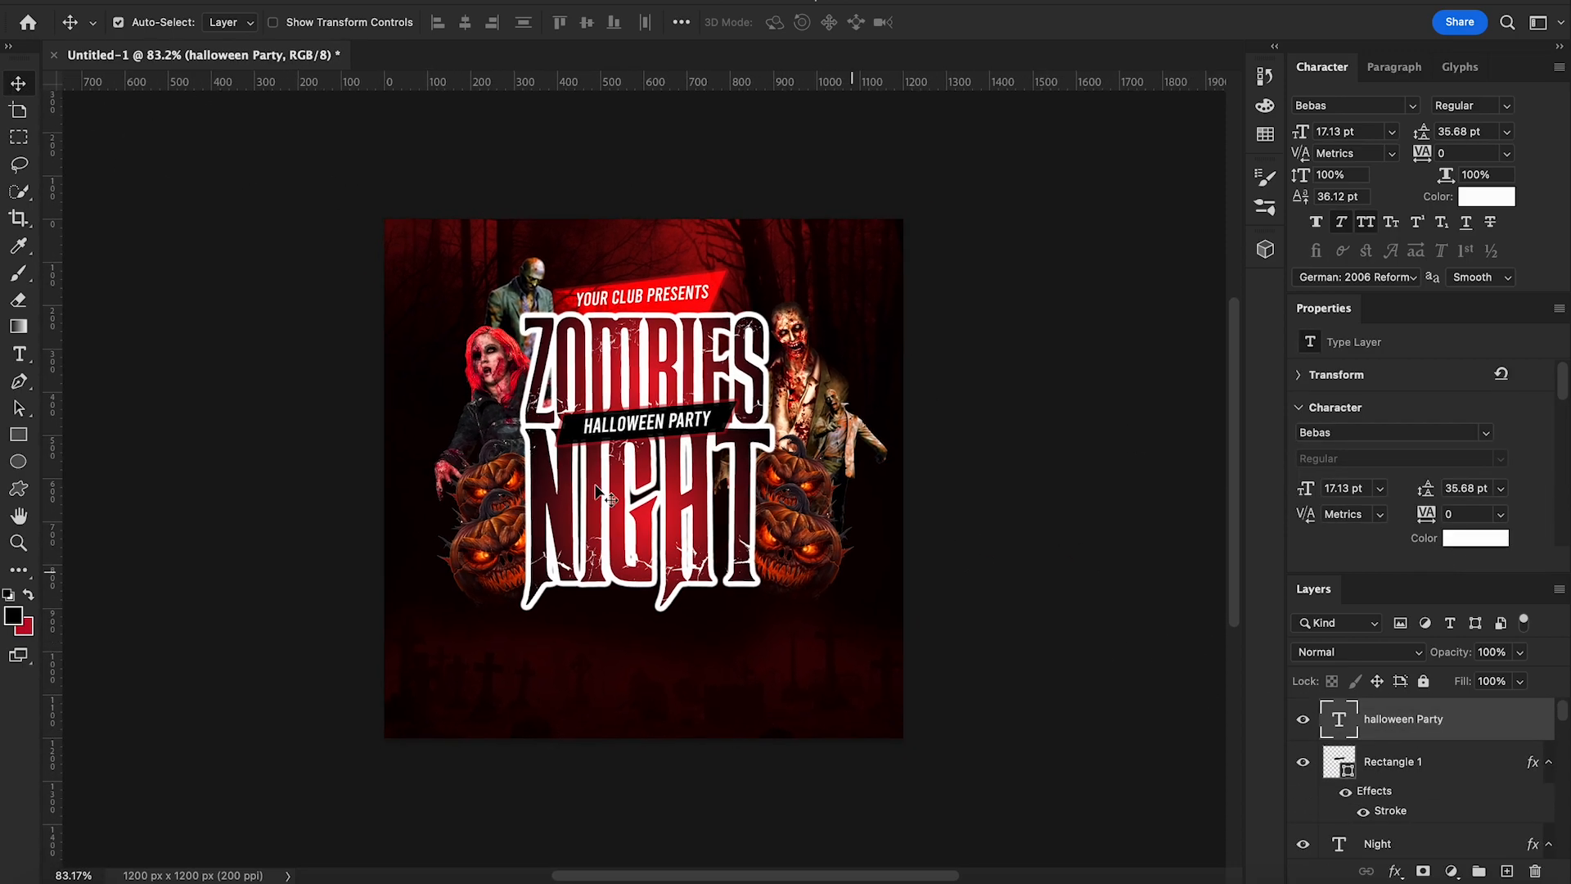
{"action": "key", "text": "t"}
{"action": "left_click", "coordinate": [584, 651]}
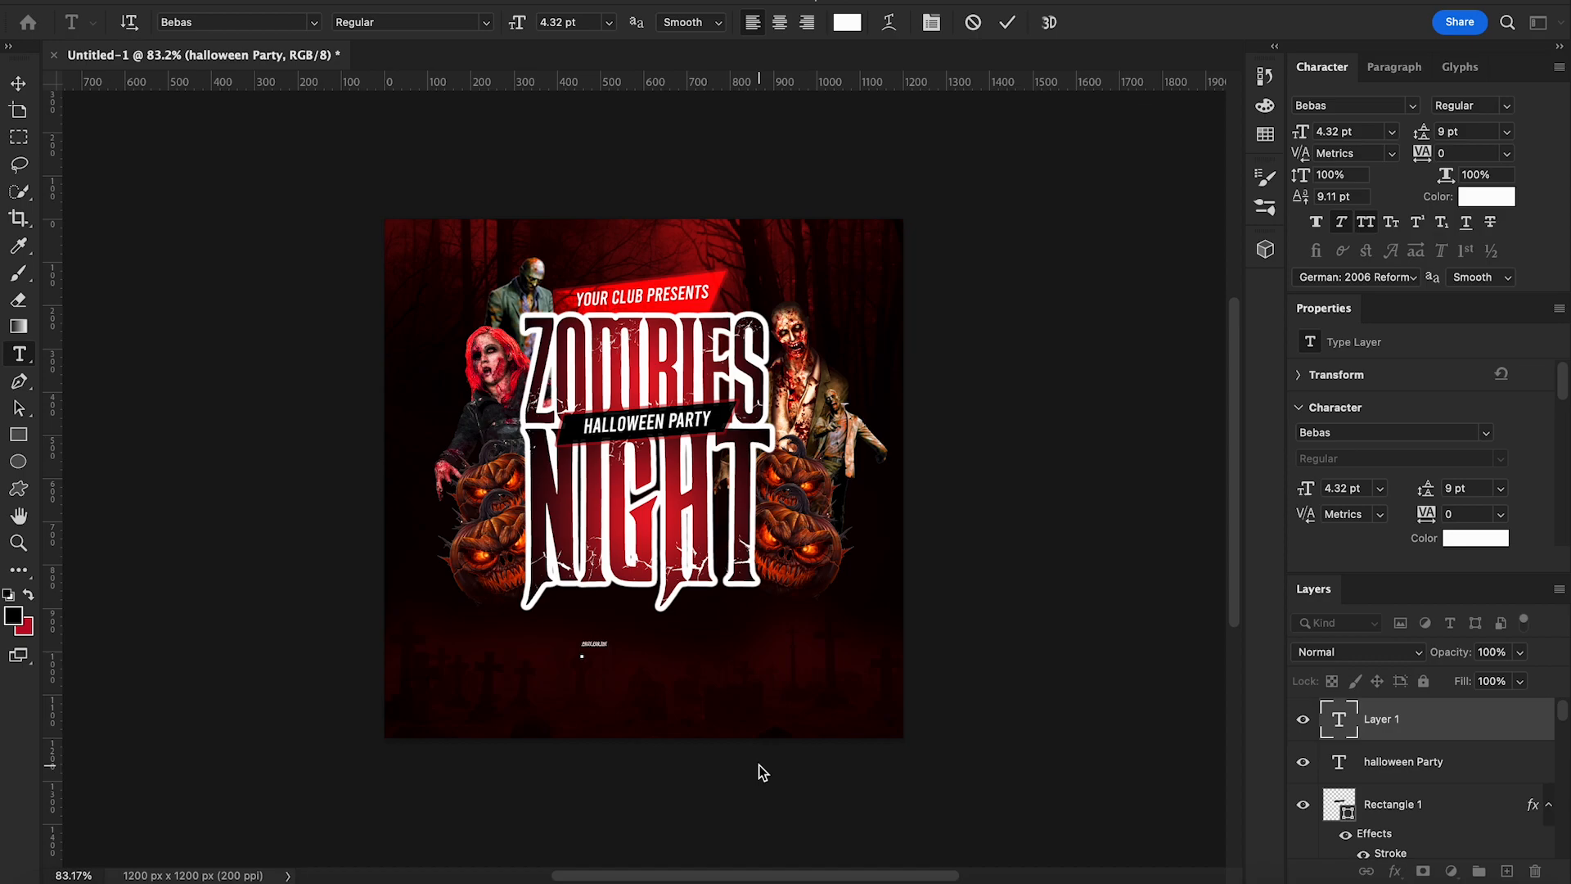
{"action": "type", "text": "THE BESTstume"}
{"action": "left_click", "coordinate": [18, 82]}
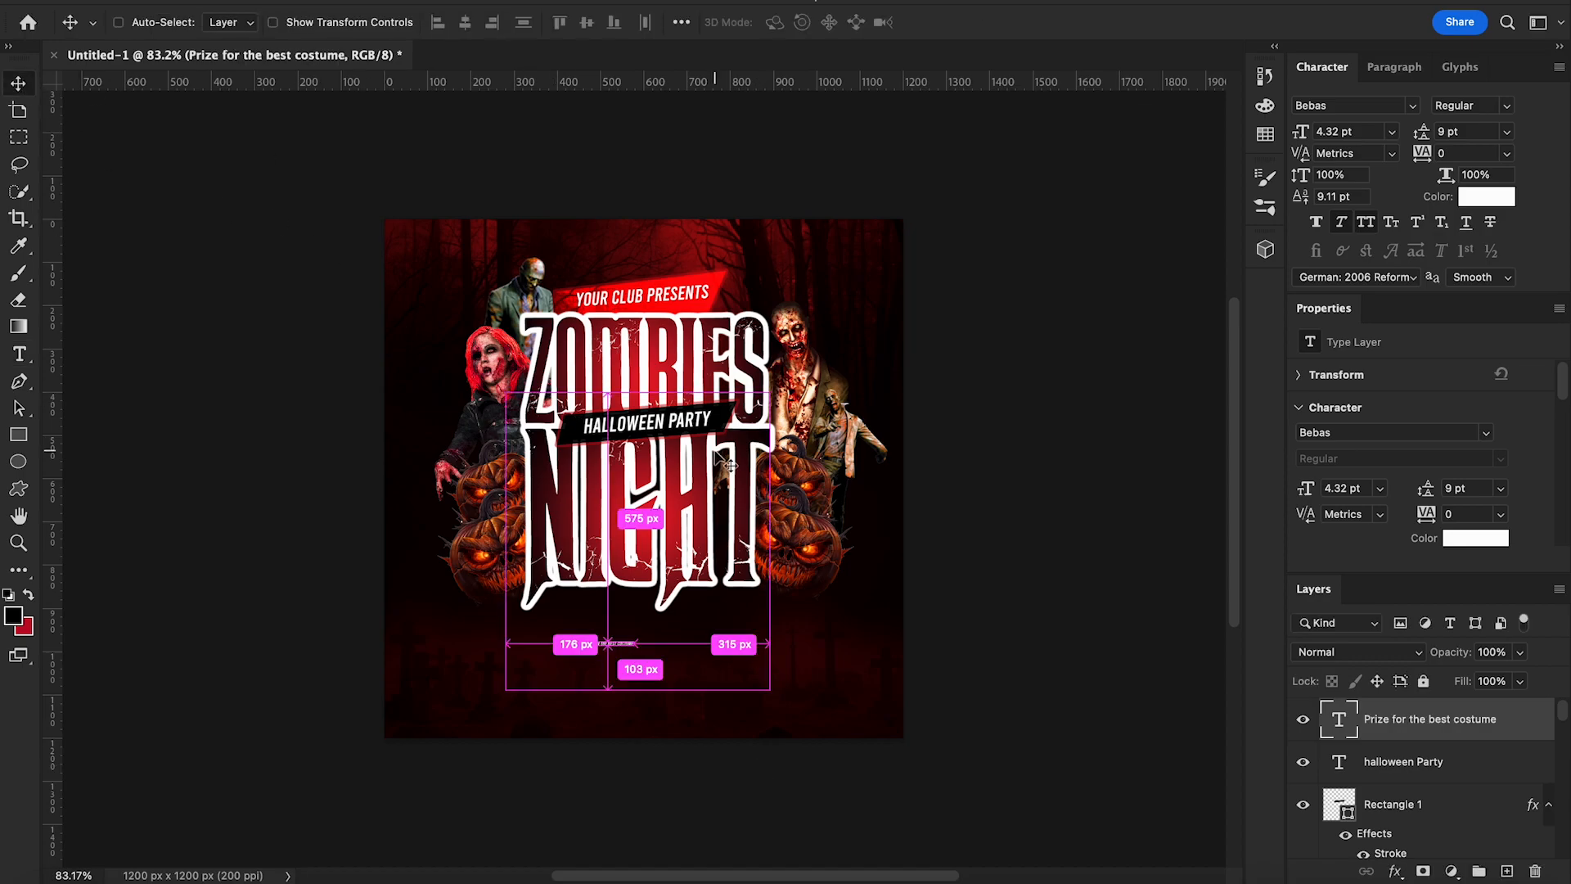
Enlarge the costume prize text to 21 pt, turn off its faux italic, and centre it below Night
{"action": "key", "text": "super+t"}
{"action": "left_click_drag", "start_coordinate": [636, 647], "coordinate": [829, 671]}
{"action": "key", "text": "Return"}
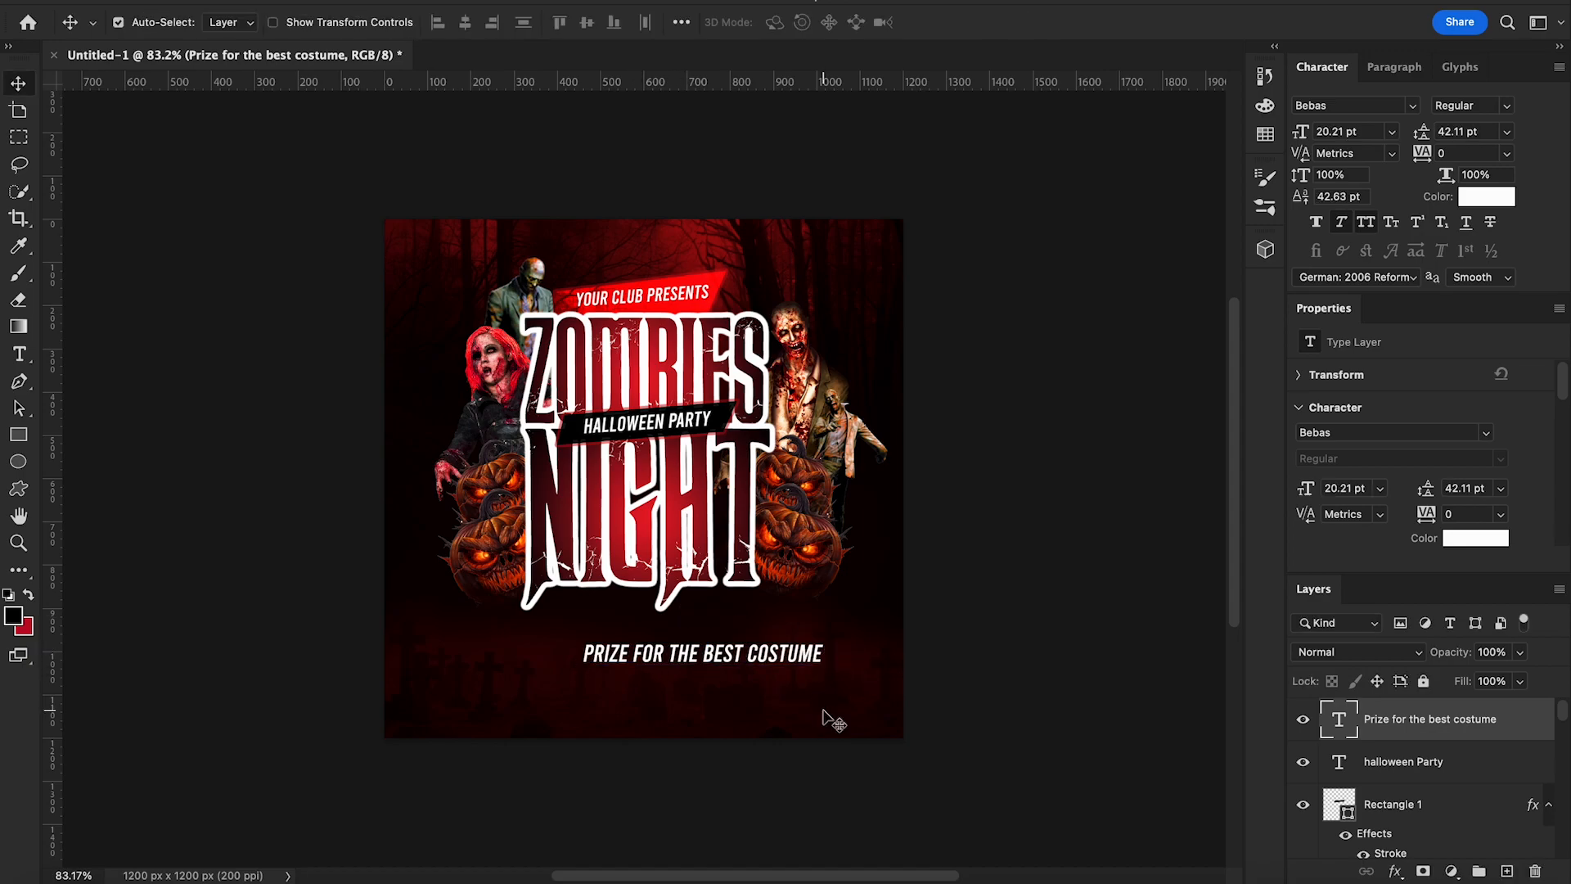
{"action": "left_click", "coordinate": [1342, 223]}
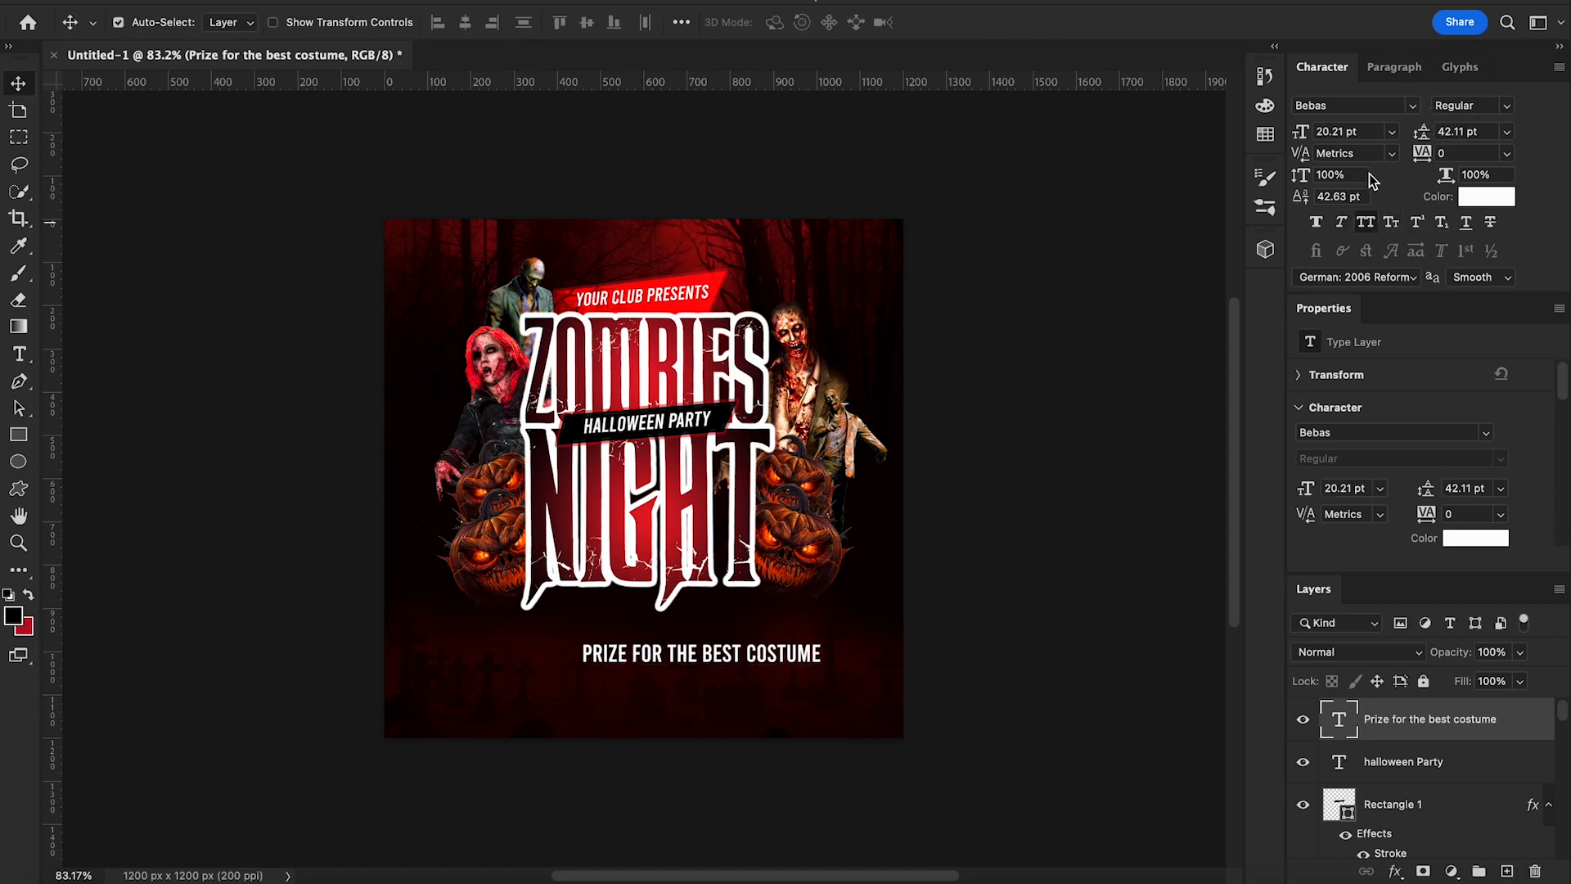
{"action": "left_click_drag", "start_coordinate": [748, 669], "coordinate": [682, 669]}
{"action": "left_click_drag", "start_coordinate": [1302, 141], "coordinate": [1307, 141]}
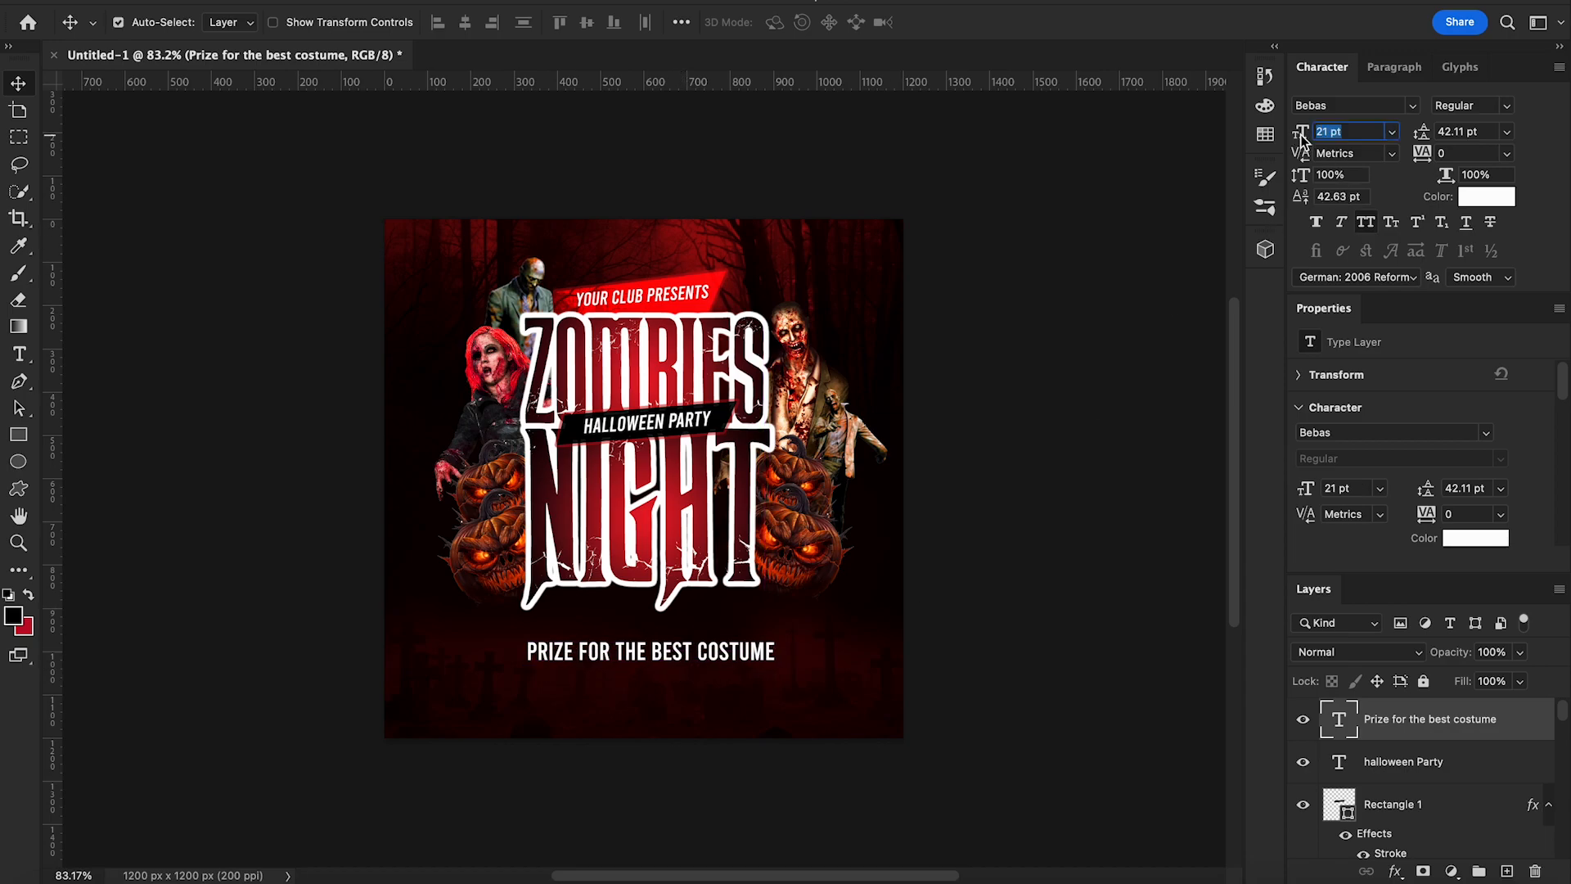
Recolour the costume prize text bright red sampled from the artwork and shift it into the centre below Night
{"action": "left_click", "coordinate": [1483, 200]}
{"action": "left_click", "coordinate": [678, 506]}
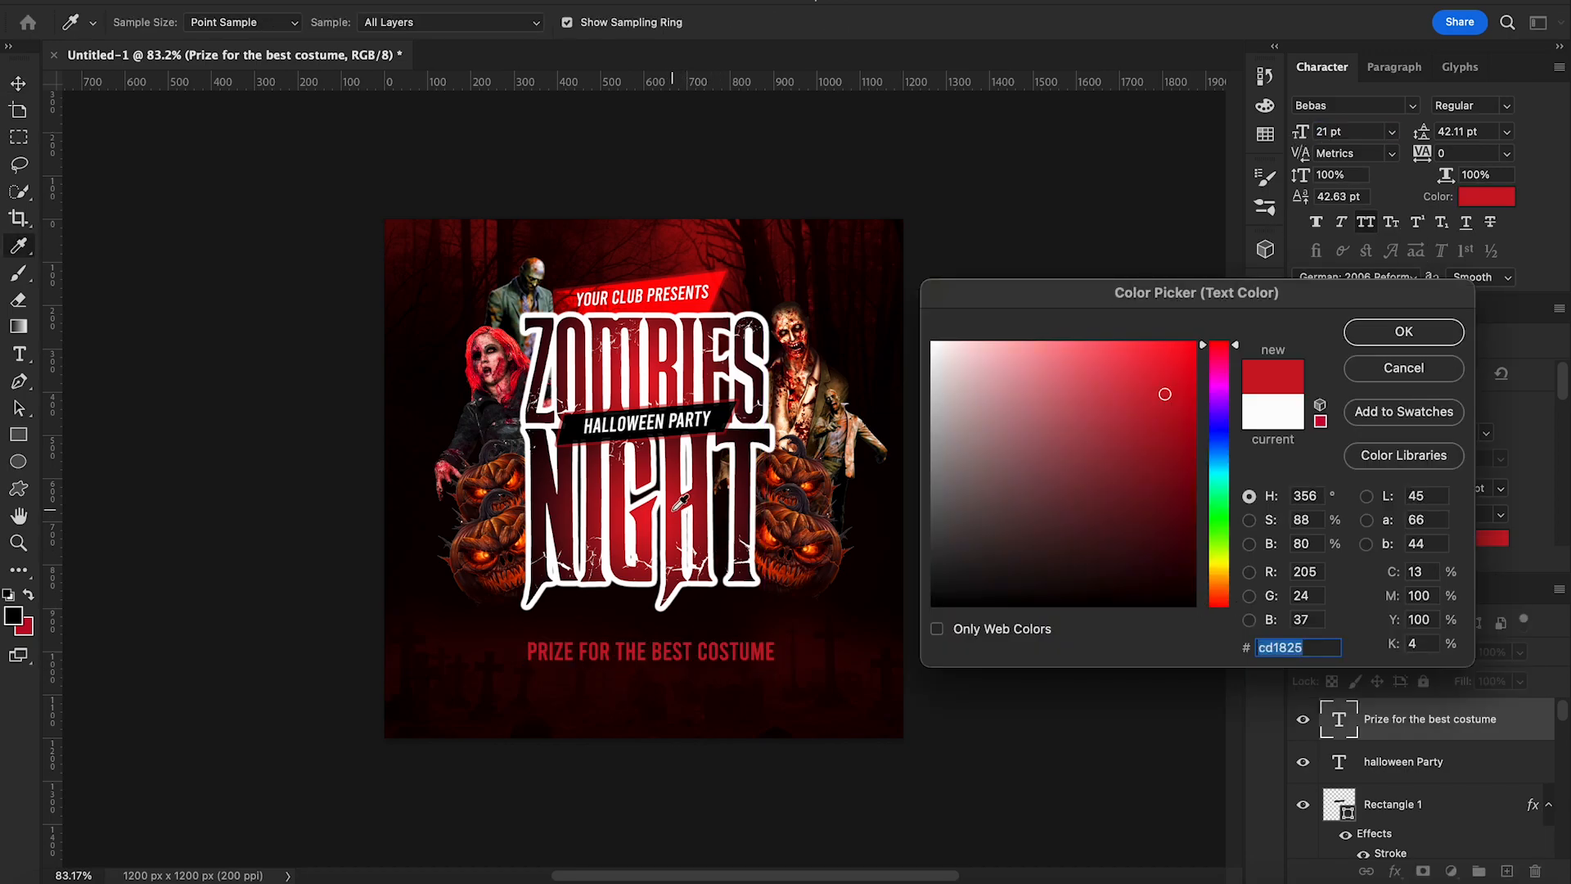
{"action": "left_click", "coordinate": [805, 448]}
{"action": "left_click", "coordinate": [1401, 335]}
{"action": "key", "text": "v"}
{"action": "left_click_drag", "start_coordinate": [720, 666], "coordinate": [680, 661]}
{"action": "key", "text": "Right"}
{"action": "key", "text": "Right"}
{"action": "key", "text": "Right"}
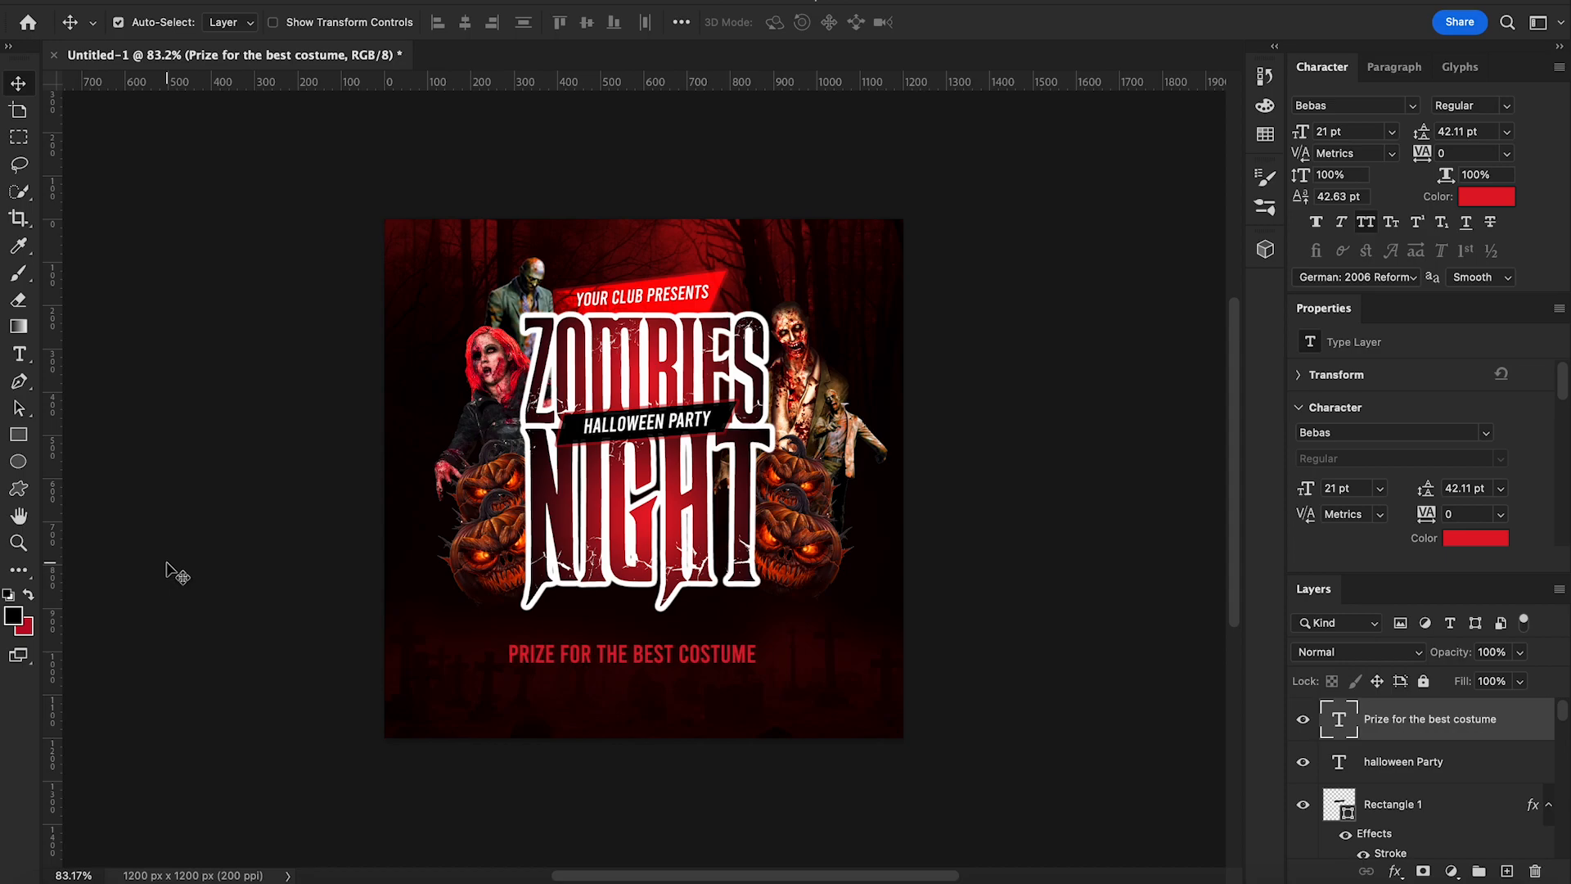
Add the text "Club Red Alert bronx newyork" below the costume prize line on a new layer and colour it white (ffffff)
{"action": "left_click", "coordinate": [19, 354]}
{"action": "left_click", "coordinate": [545, 694]}
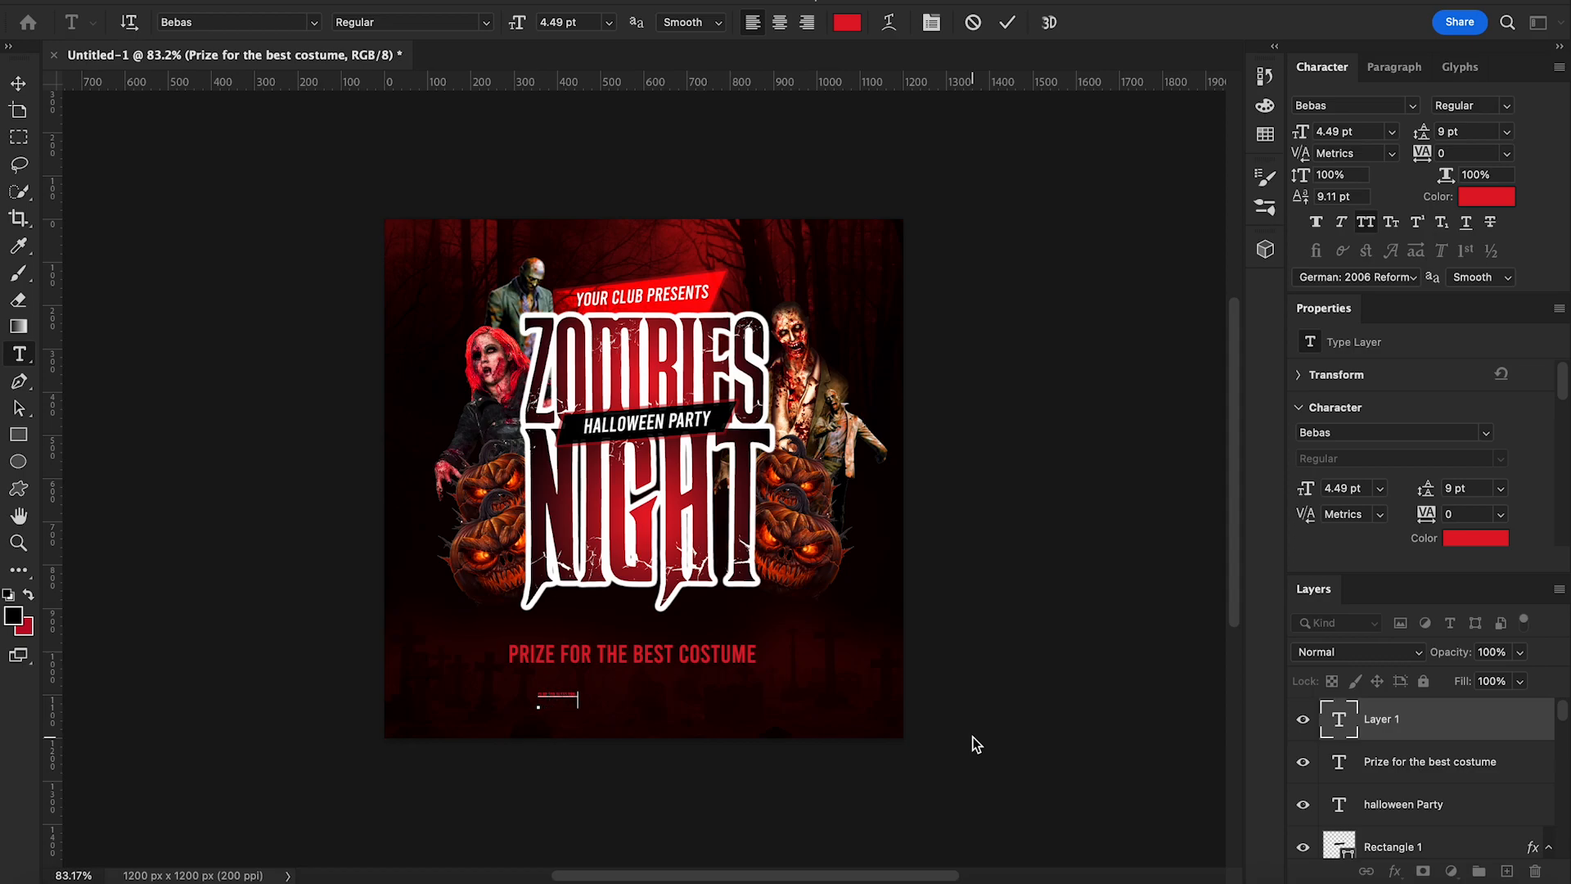
{"action": "type", "text": "rk"}
{"action": "left_click", "coordinate": [18, 83]}
{"action": "left_click", "coordinate": [1491, 201]}
{"action": "left_click", "coordinate": [934, 345]}
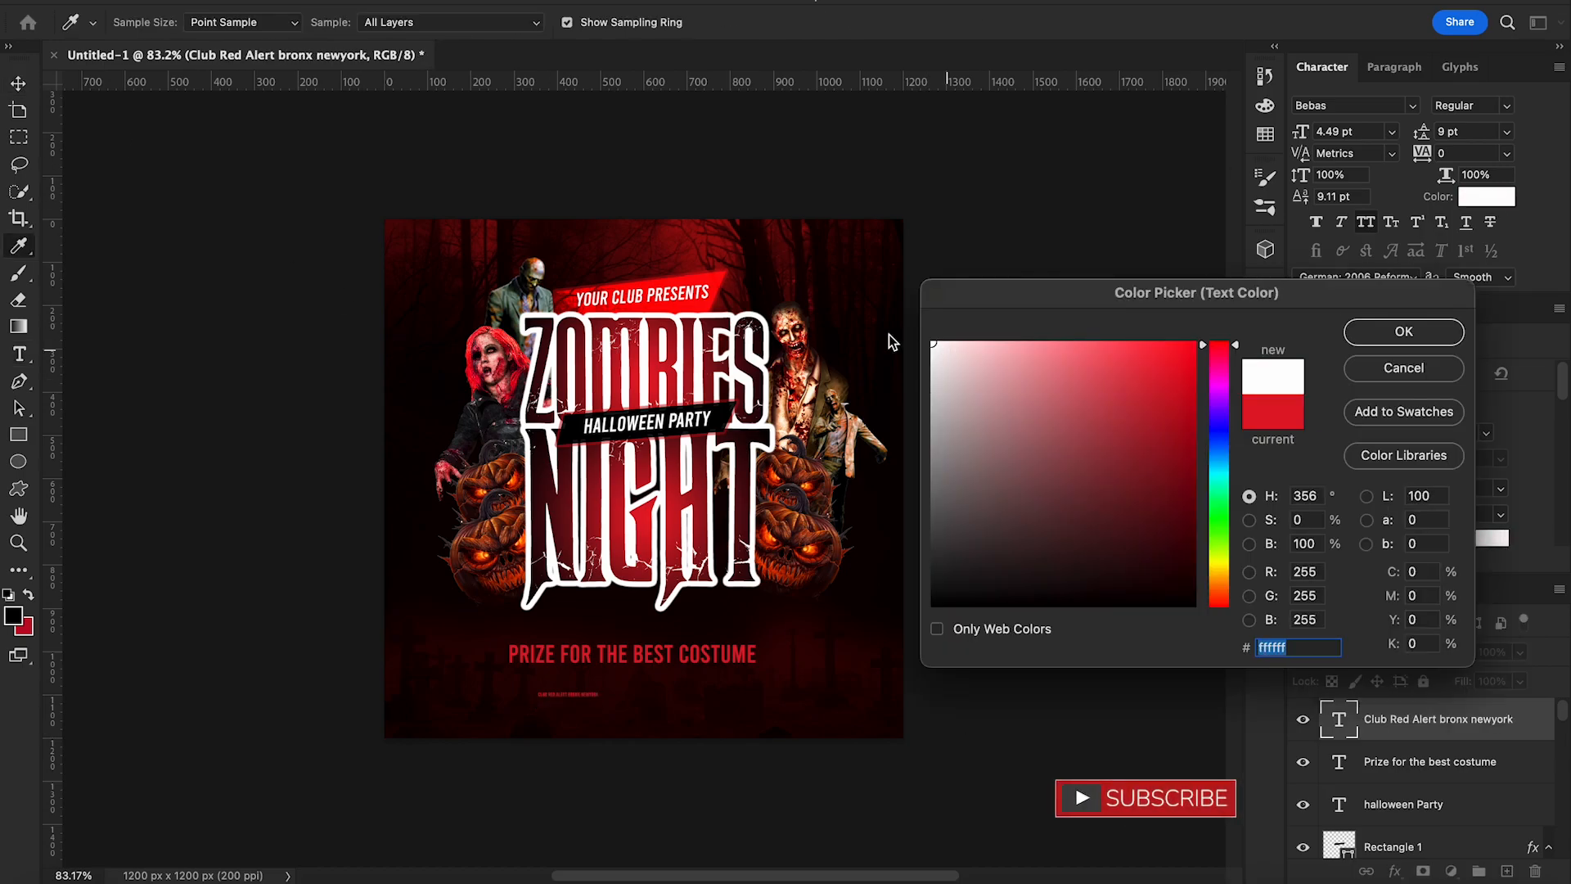
{"action": "left_click", "coordinate": [1402, 331]}
Set the club text to 11 pt with 380 tracking and centre it directly under the costume prize line
{"action": "left_click", "coordinate": [1298, 133]}
{"action": "type", "text": "10"}
{"action": "key", "text": "Return"}
{"action": "key", "text": "Up"}
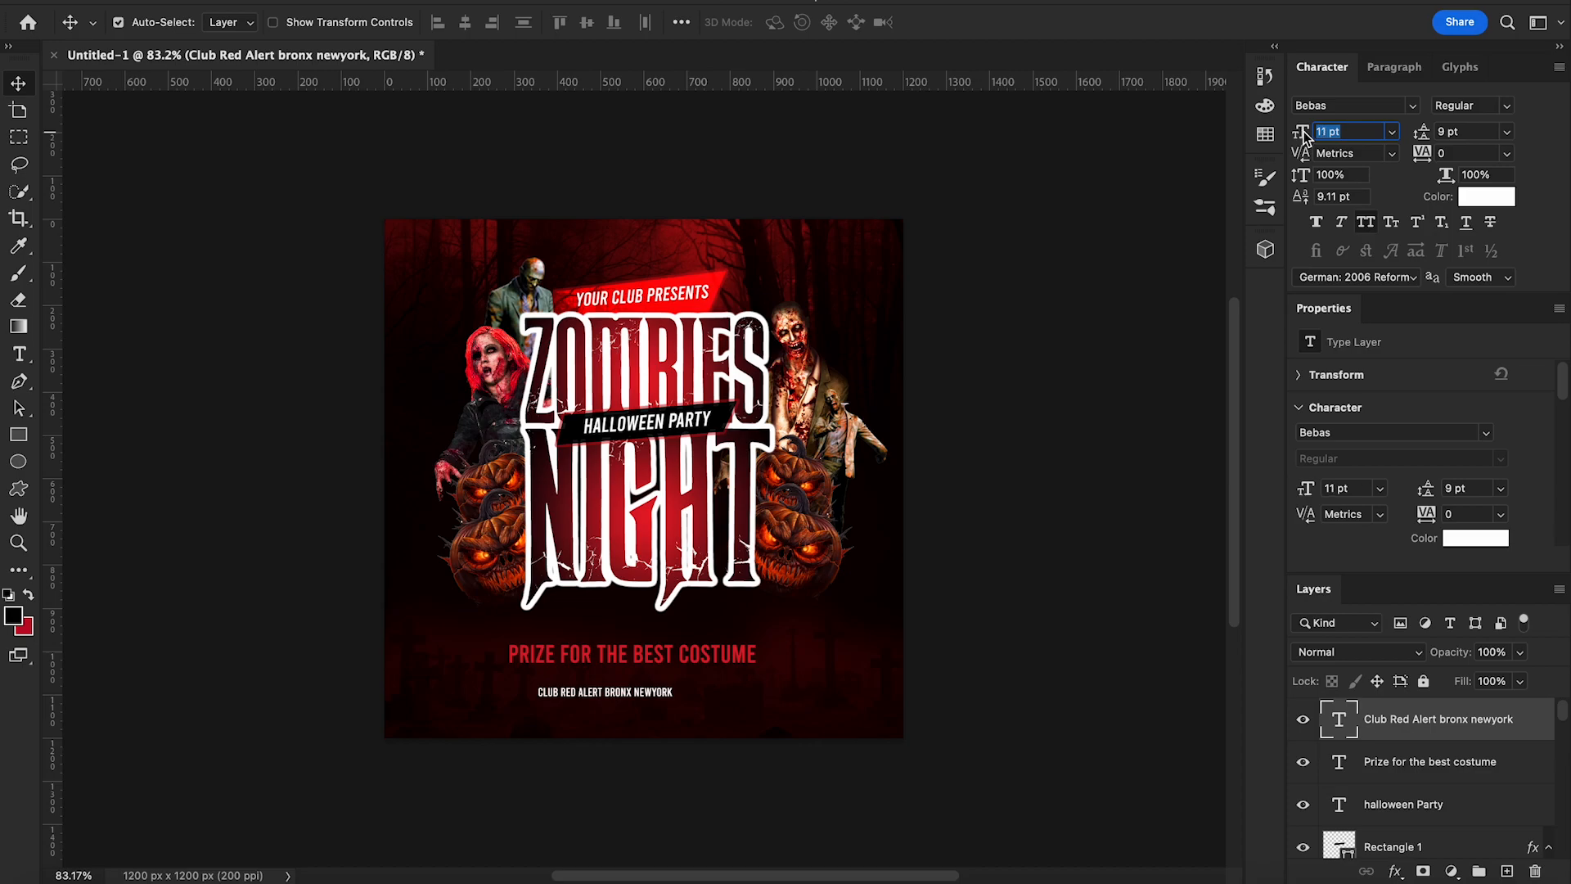
{"action": "key", "text": "Return"}
{"action": "left_click_drag", "start_coordinate": [1421, 161], "coordinate": [1434, 161]}
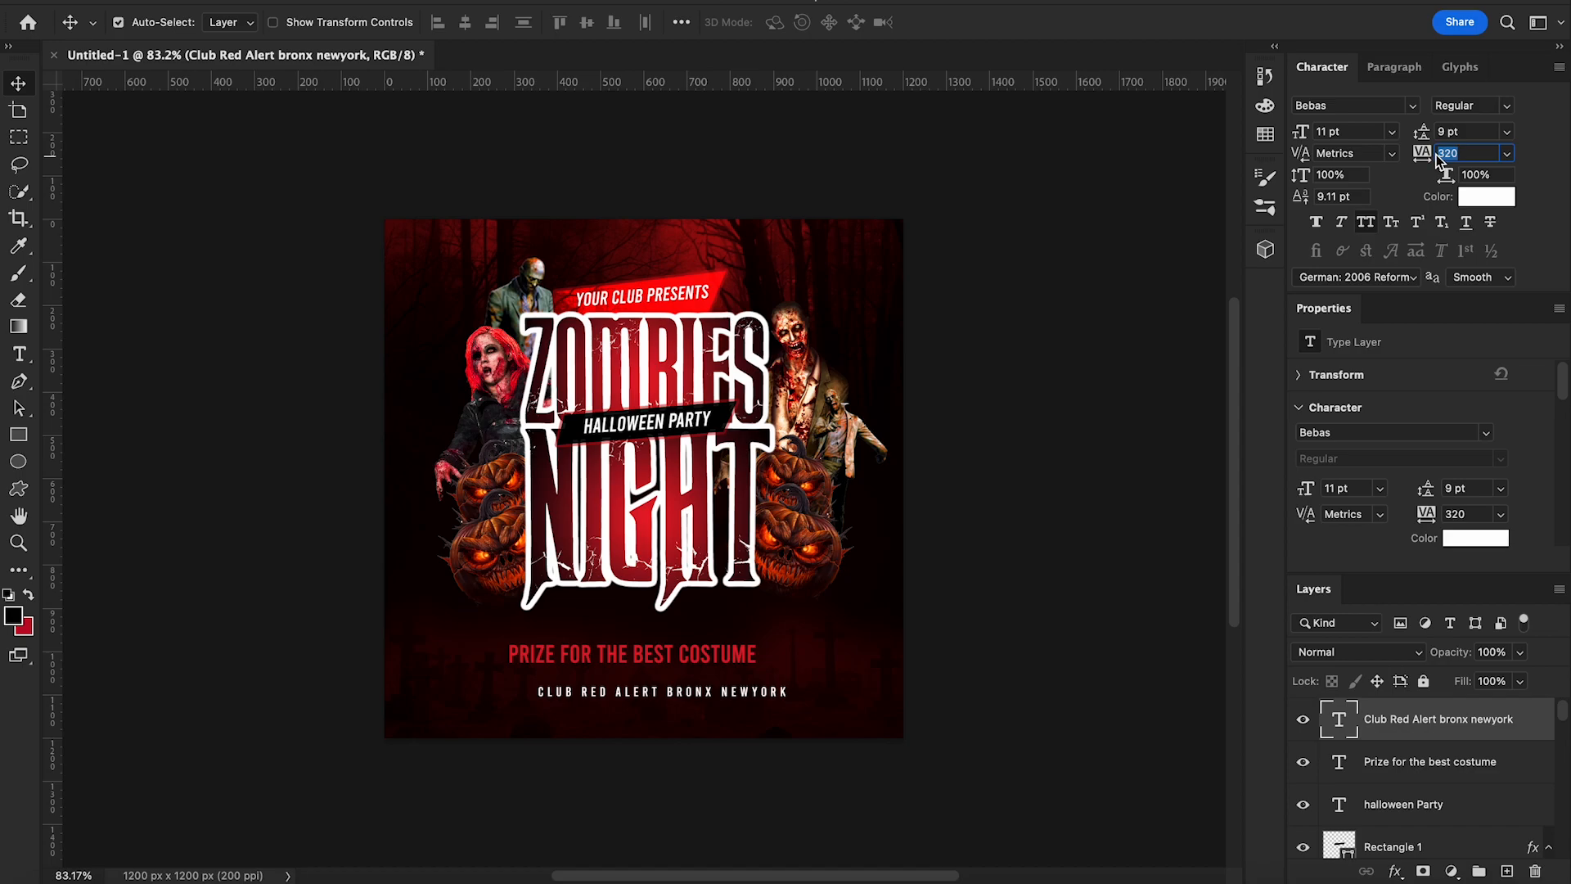
{"action": "key", "text": "Return"}
{"action": "left_click_drag", "start_coordinate": [750, 700], "coordinate": [715, 684]}
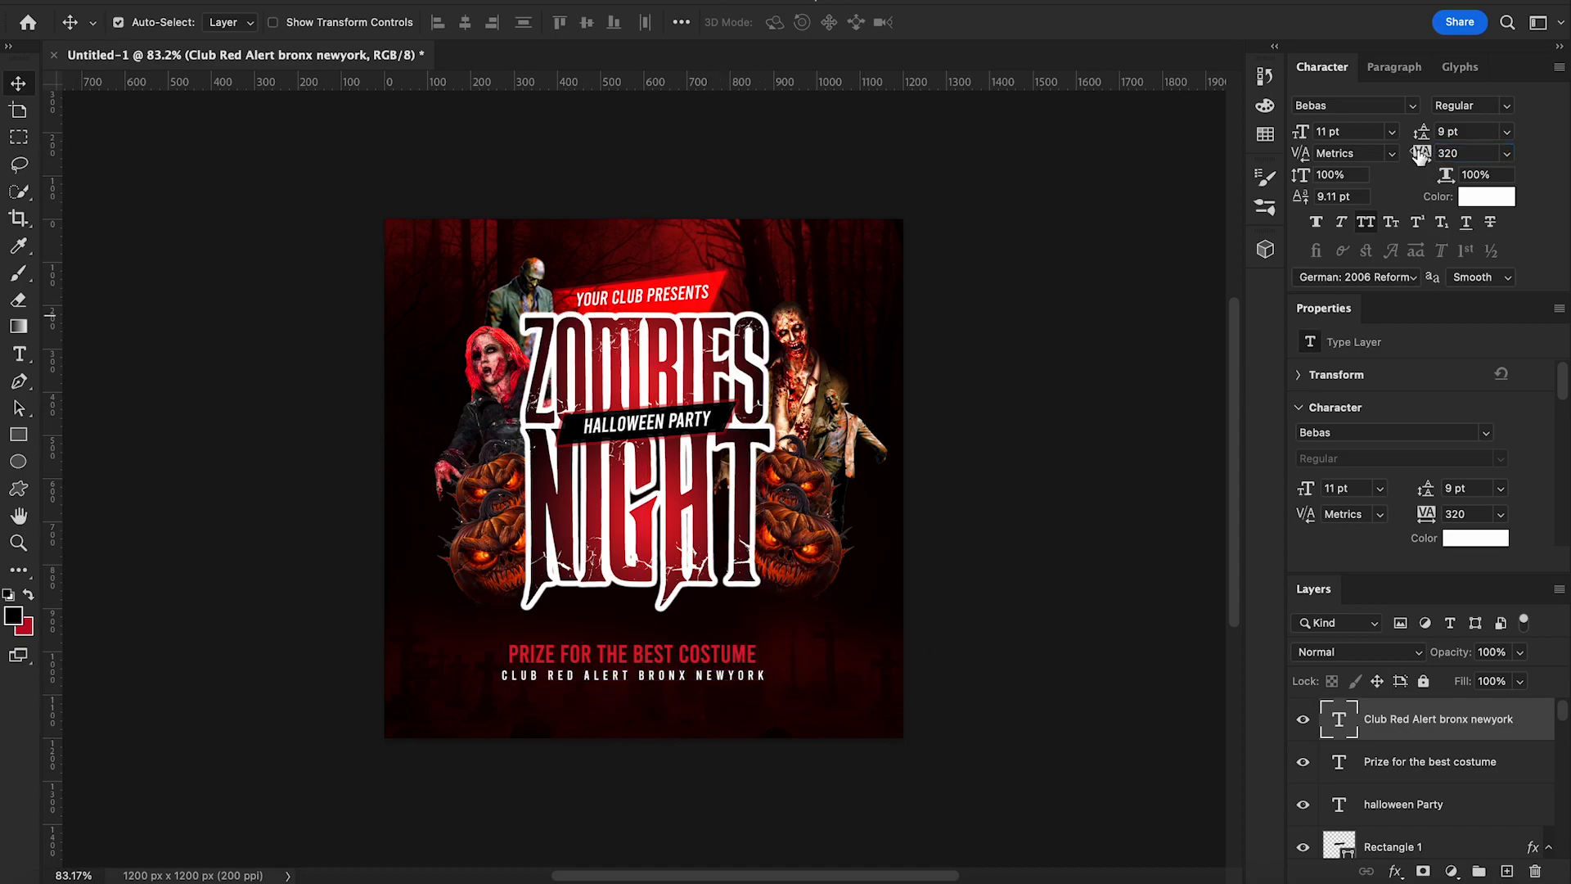
{"action": "left_click_drag", "start_coordinate": [1420, 157], "coordinate": [1428, 157]}
{"action": "key", "text": "Return"}
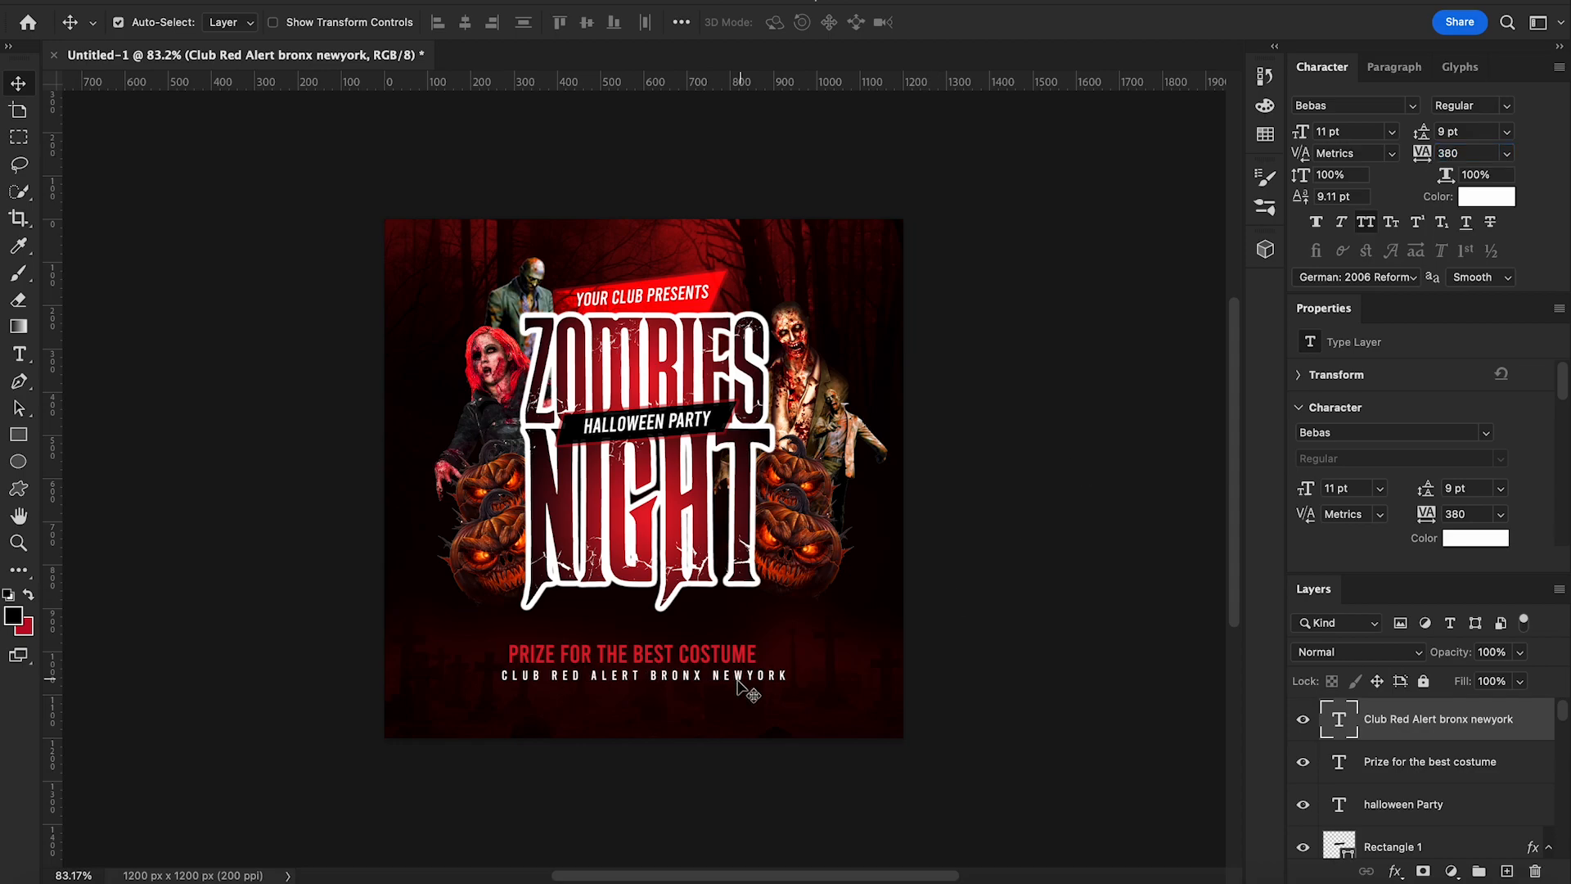
{"action": "left_click_drag", "start_coordinate": [727, 681], "coordinate": [716, 680]}
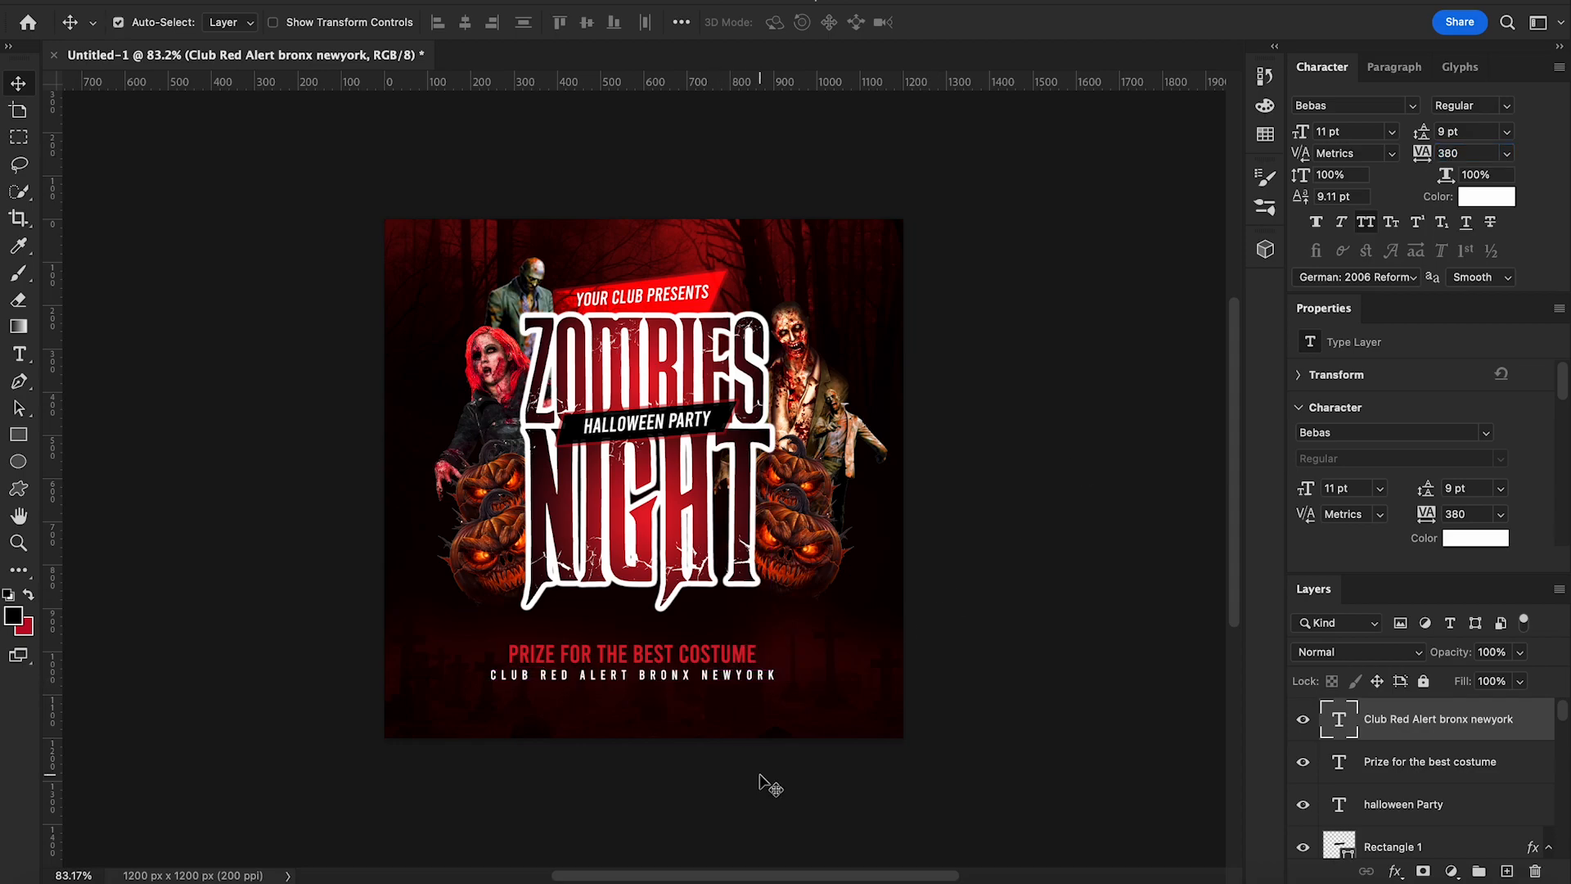
{"action": "left_click", "coordinate": [19, 354]}
{"action": "left_click", "coordinate": [431, 644]}
{"action": "type", "text": "www.yours"}
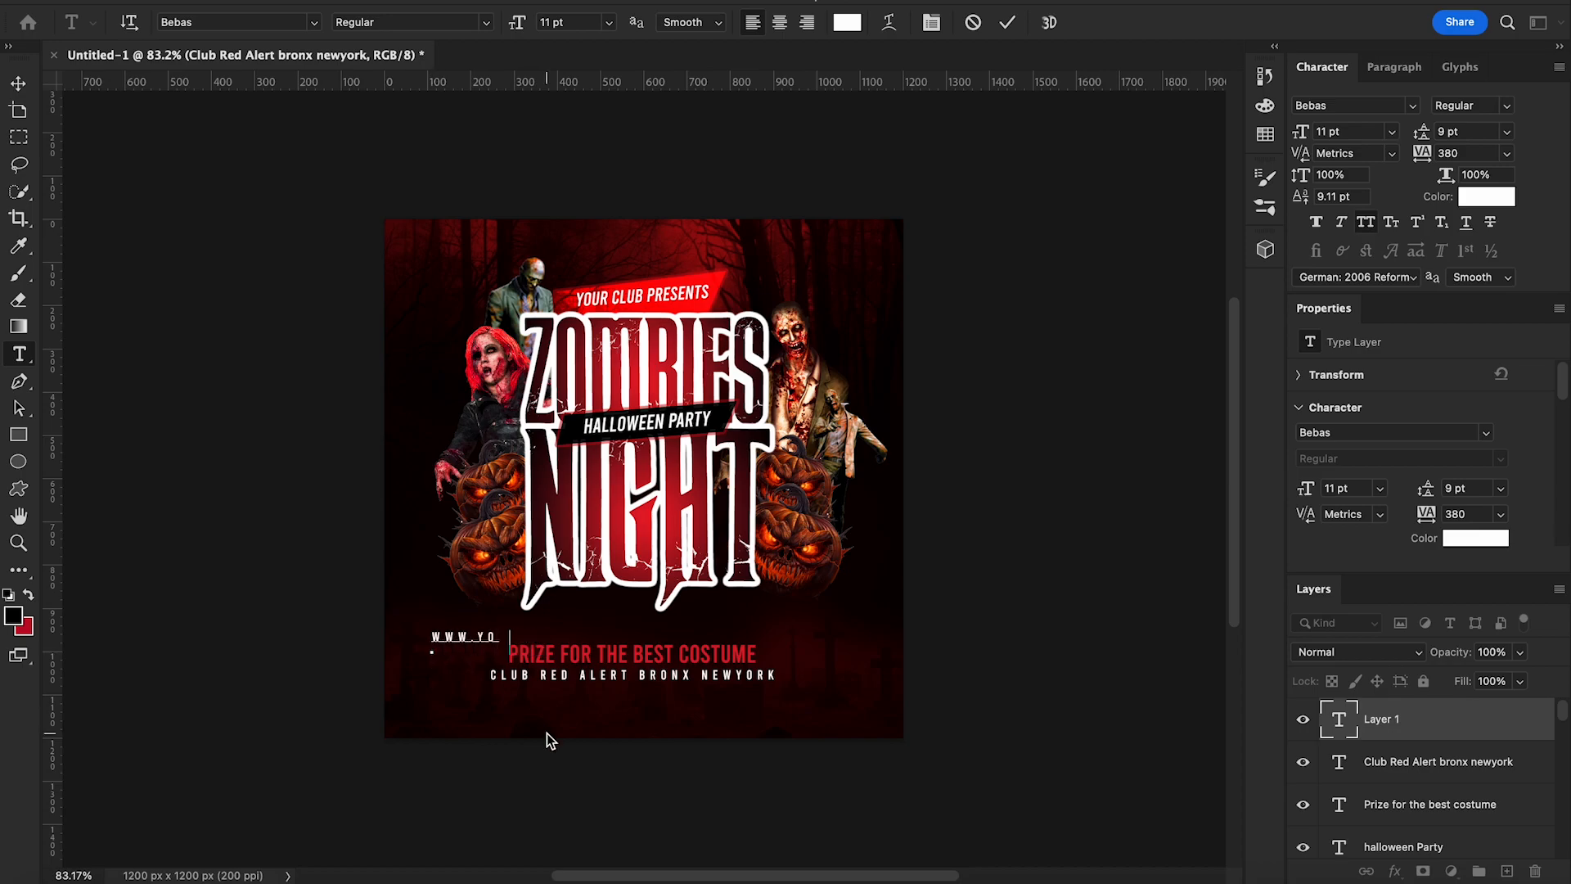
{"action": "type", "text": "ite.com"}
{"action": "left_click", "coordinate": [20, 87]}
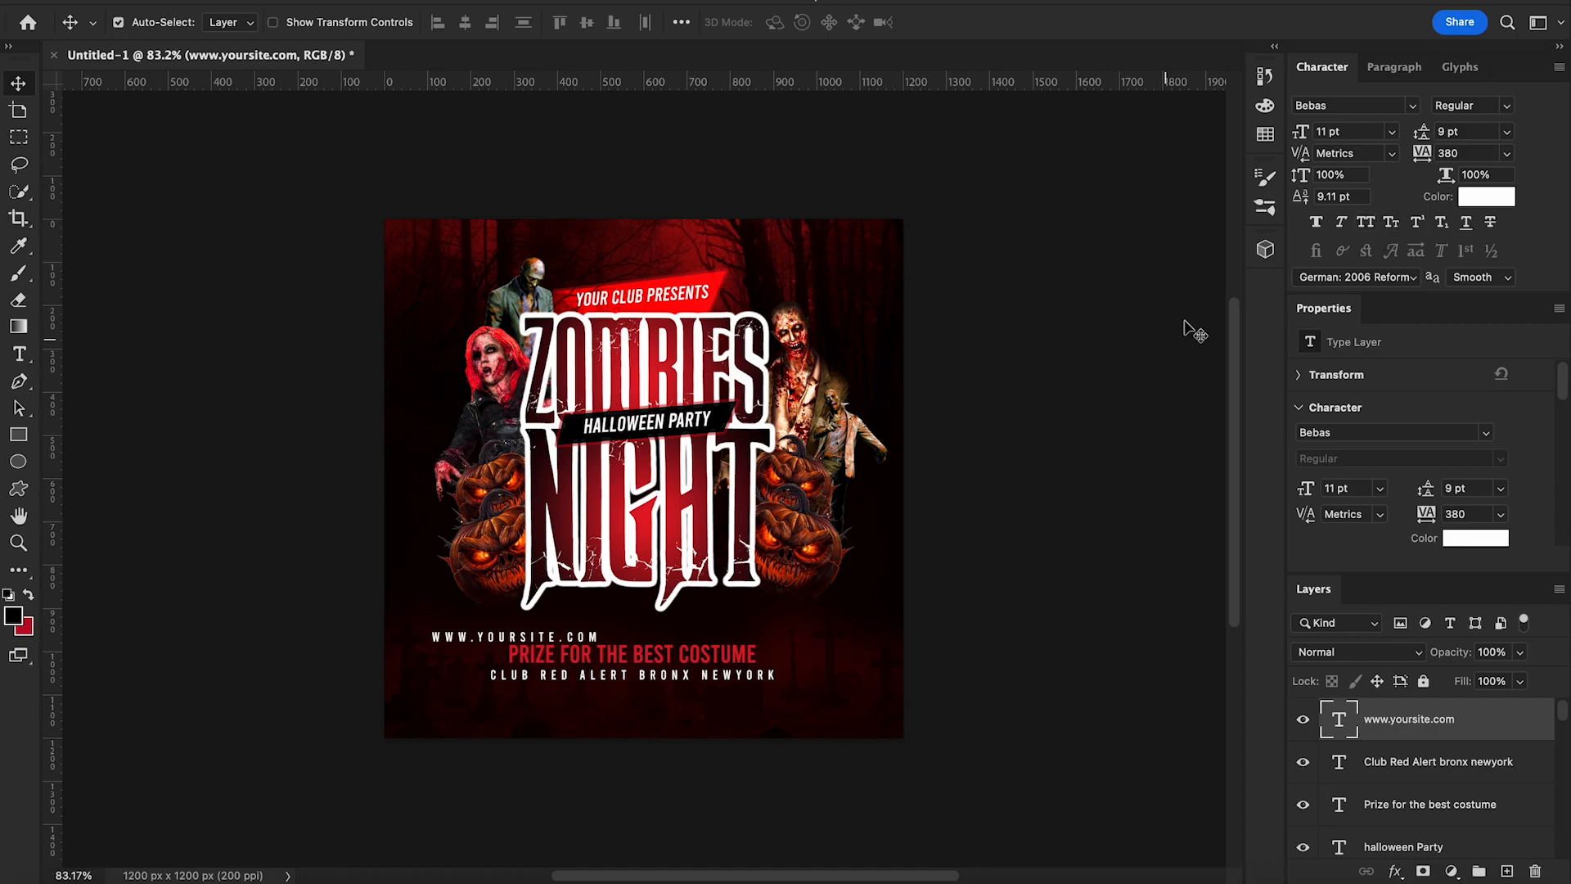
Centre the website text under the club line and set it to 8 pt Roboto with 640 tracking
{"action": "left_click_drag", "start_coordinate": [557, 641], "coordinate": [673, 696]}
{"action": "left_click_drag", "start_coordinate": [1423, 161], "coordinate": [1432, 158]}
{"action": "left_click_drag", "start_coordinate": [1299, 142], "coordinate": [1292, 141]}
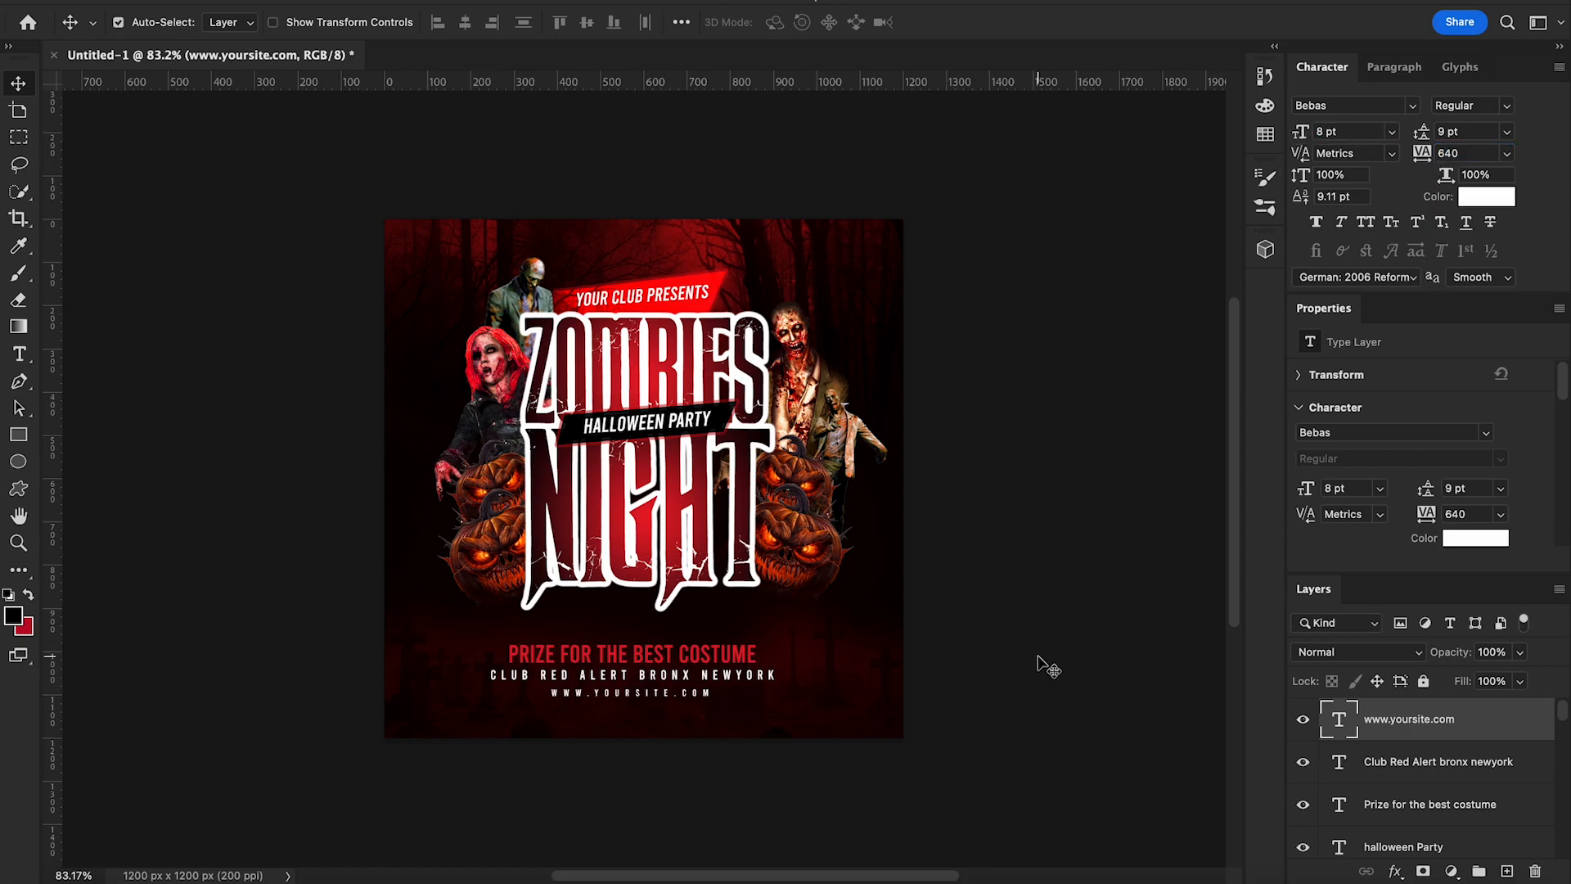
{"action": "scroll", "coordinate": [708, 807], "scroll_direction": "up", "scroll_amount": 3}
{"action": "scroll", "coordinate": [708, 807], "scroll_direction": "down", "scroll_amount": 2}
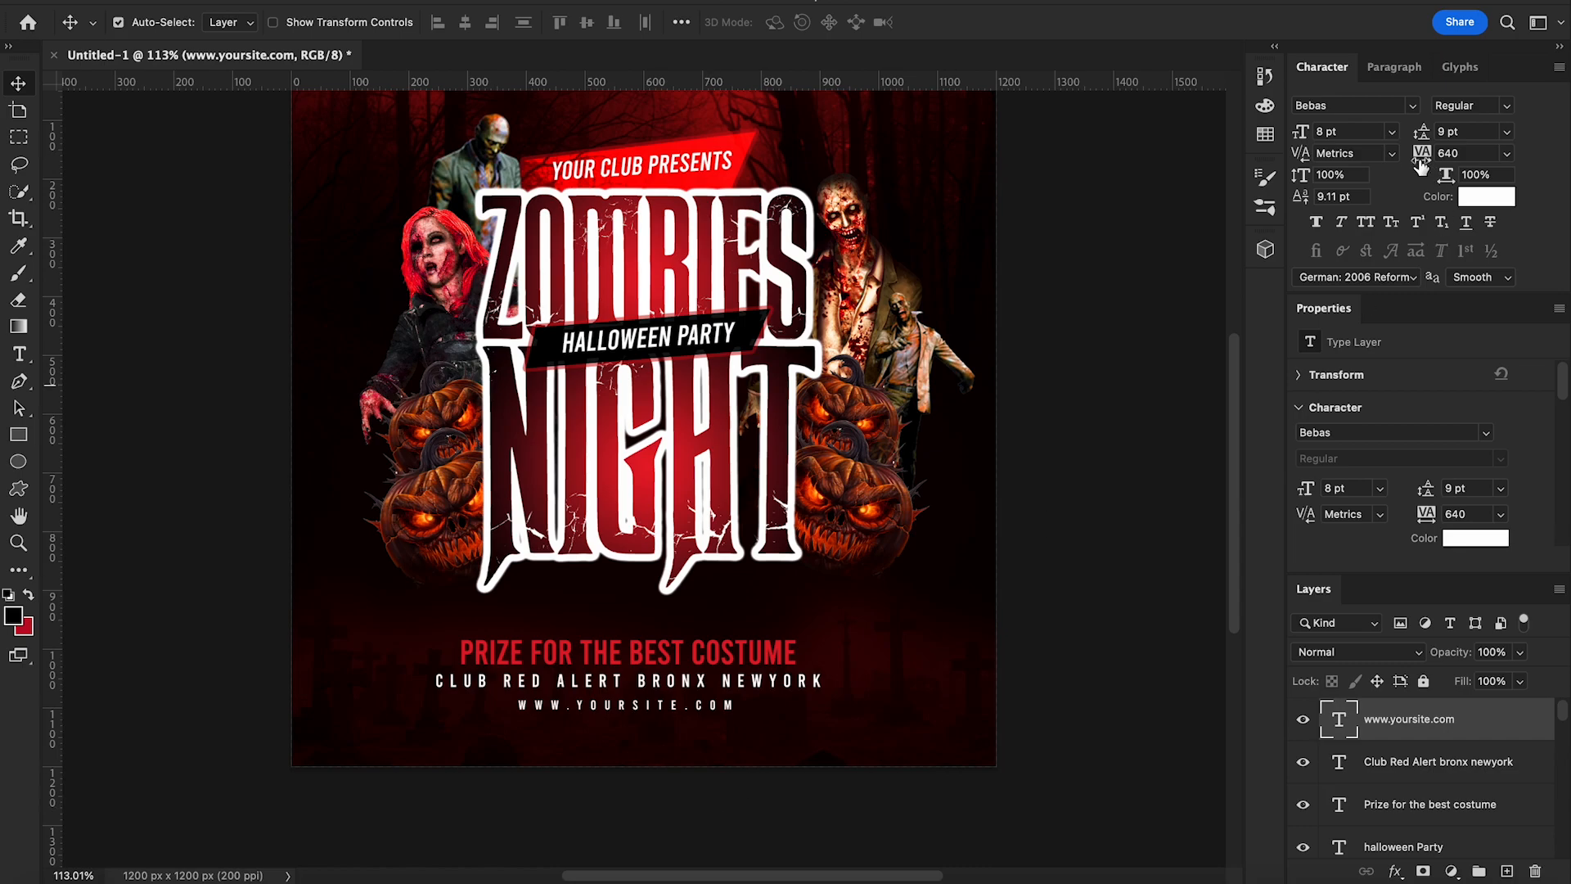
{"action": "left_click", "coordinate": [1411, 104]}
{"action": "left_click", "coordinate": [1312, 196]}
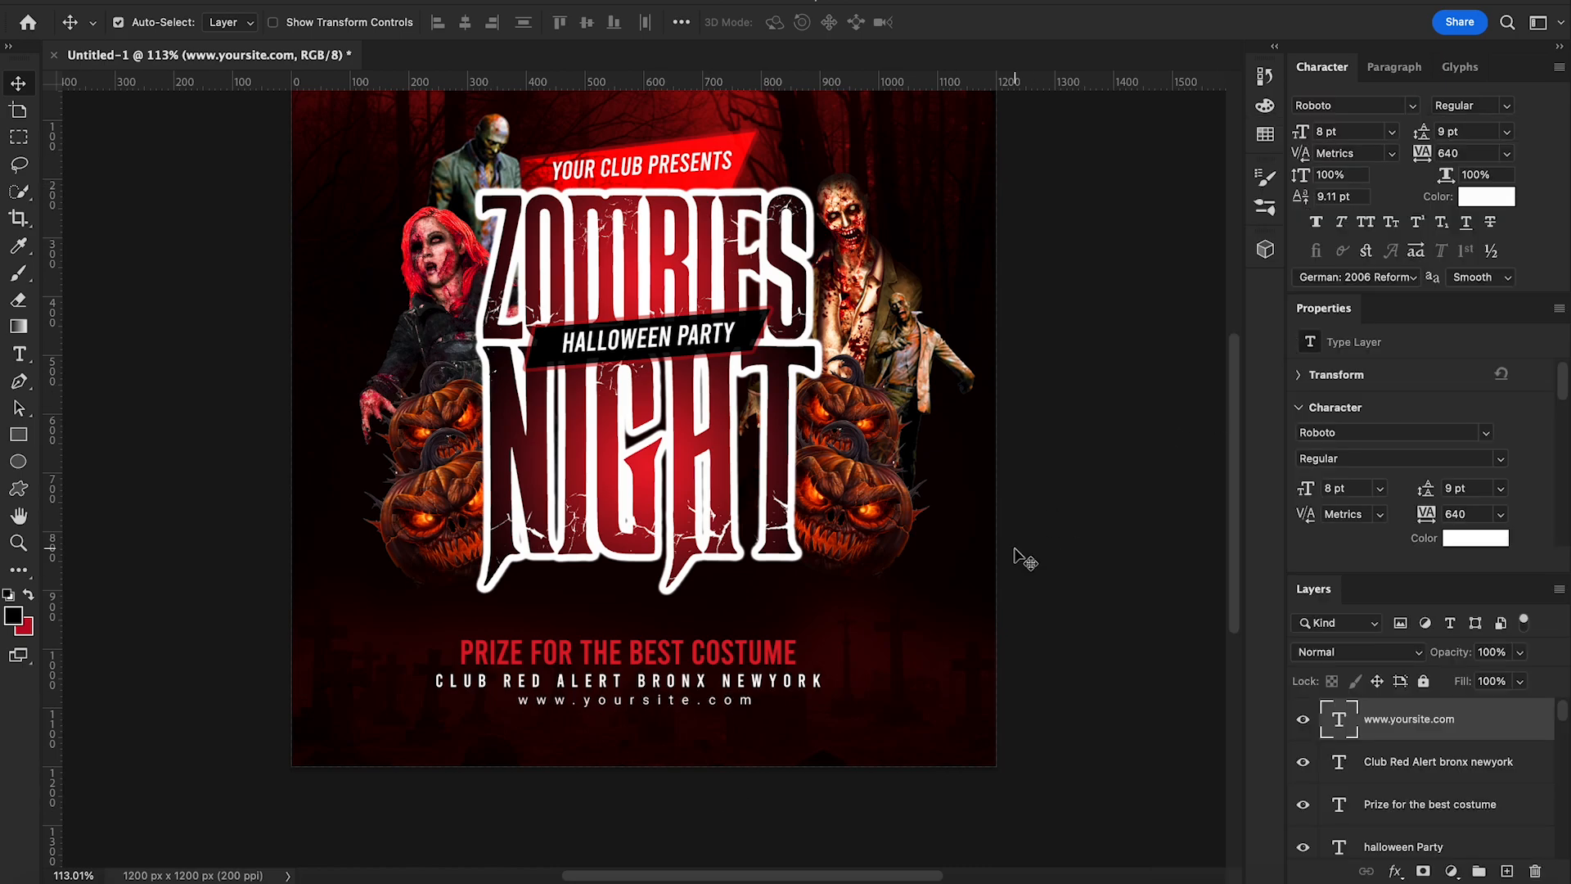
Add the text "oct" on a new layer in the poster's upper-right area, above the standing zombie
{"action": "scroll", "coordinate": [1015, 548], "scroll_direction": "down", "scroll_amount": 2}
{"action": "scroll", "coordinate": [1017, 555], "scroll_direction": "down", "scroll_amount": 2}
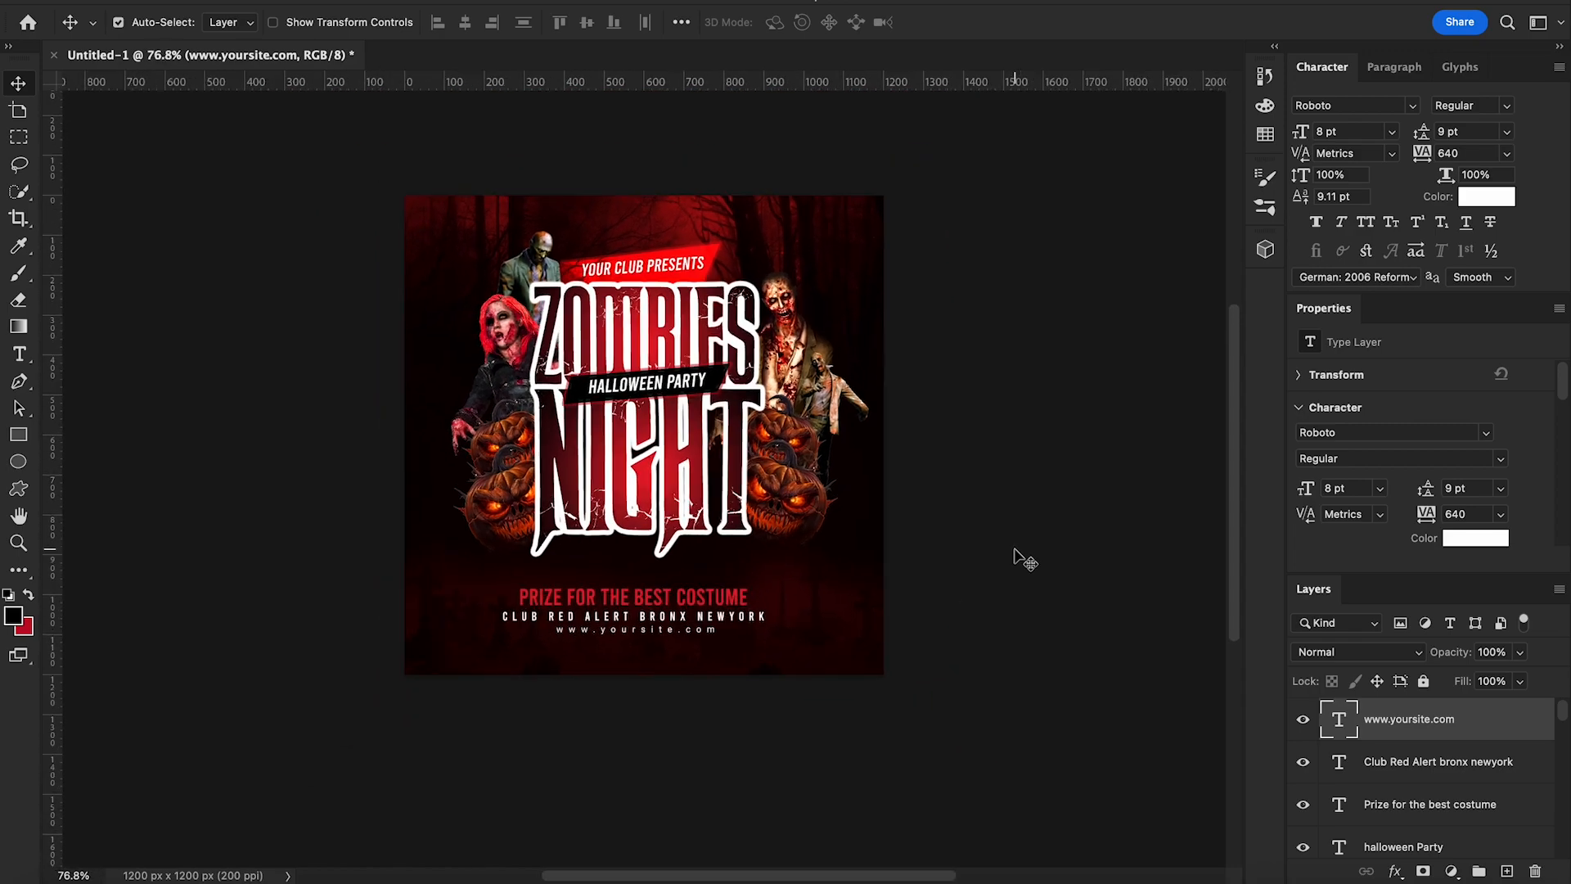
{"action": "scroll", "coordinate": [1017, 555], "scroll_direction": "up", "scroll_amount": 3}
{"action": "scroll", "coordinate": [1018, 555], "scroll_direction": "down", "scroll_amount": 1}
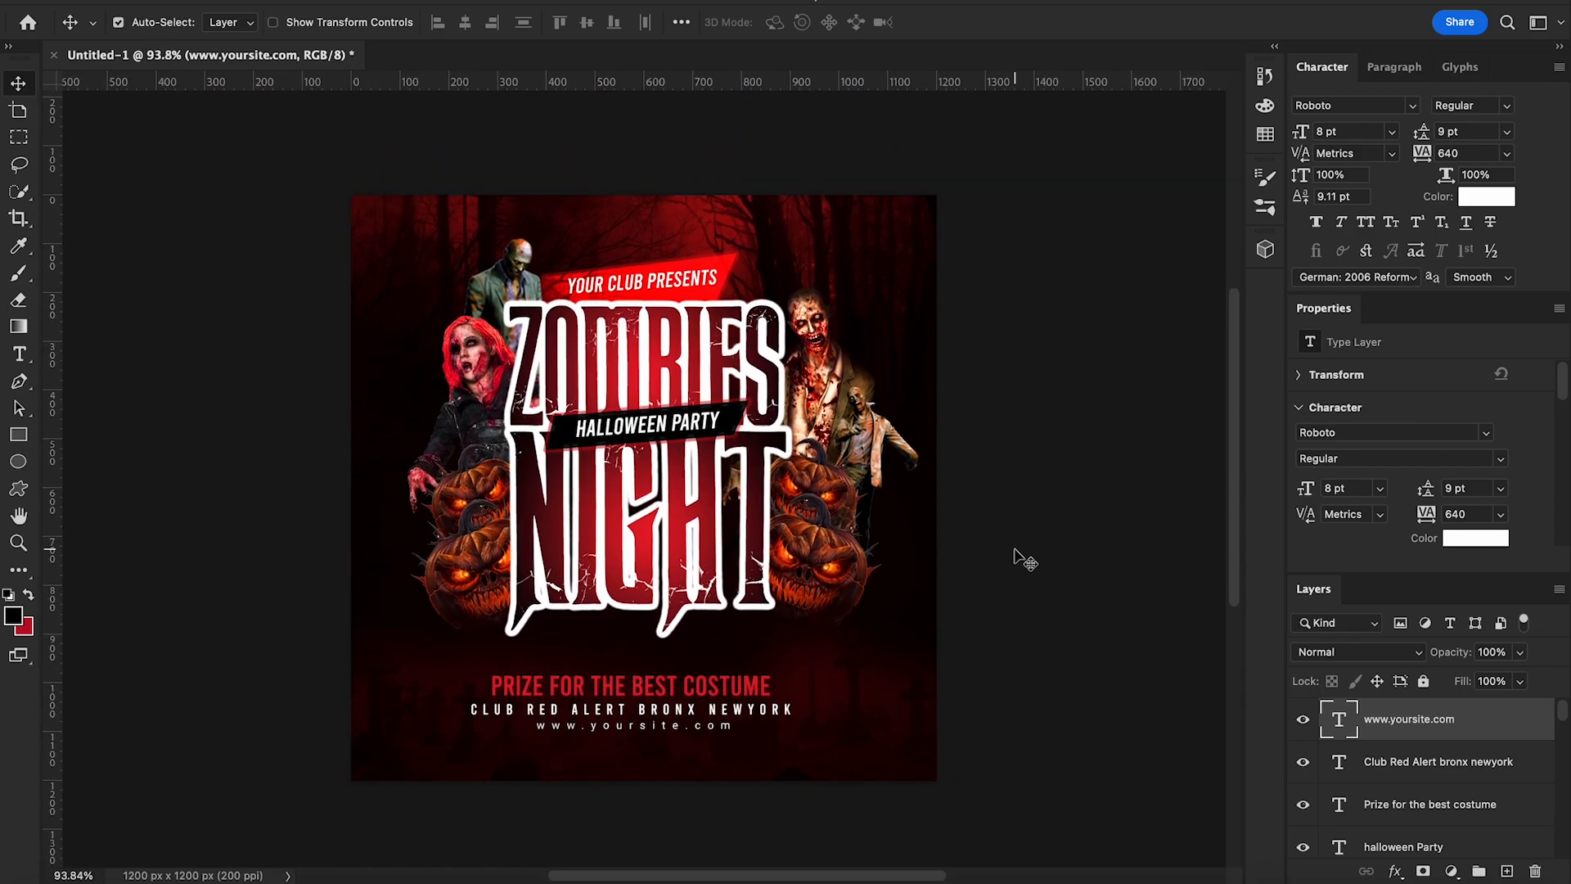
{"action": "left_click", "coordinate": [19, 355]}
{"action": "left_click", "coordinate": [825, 246]}
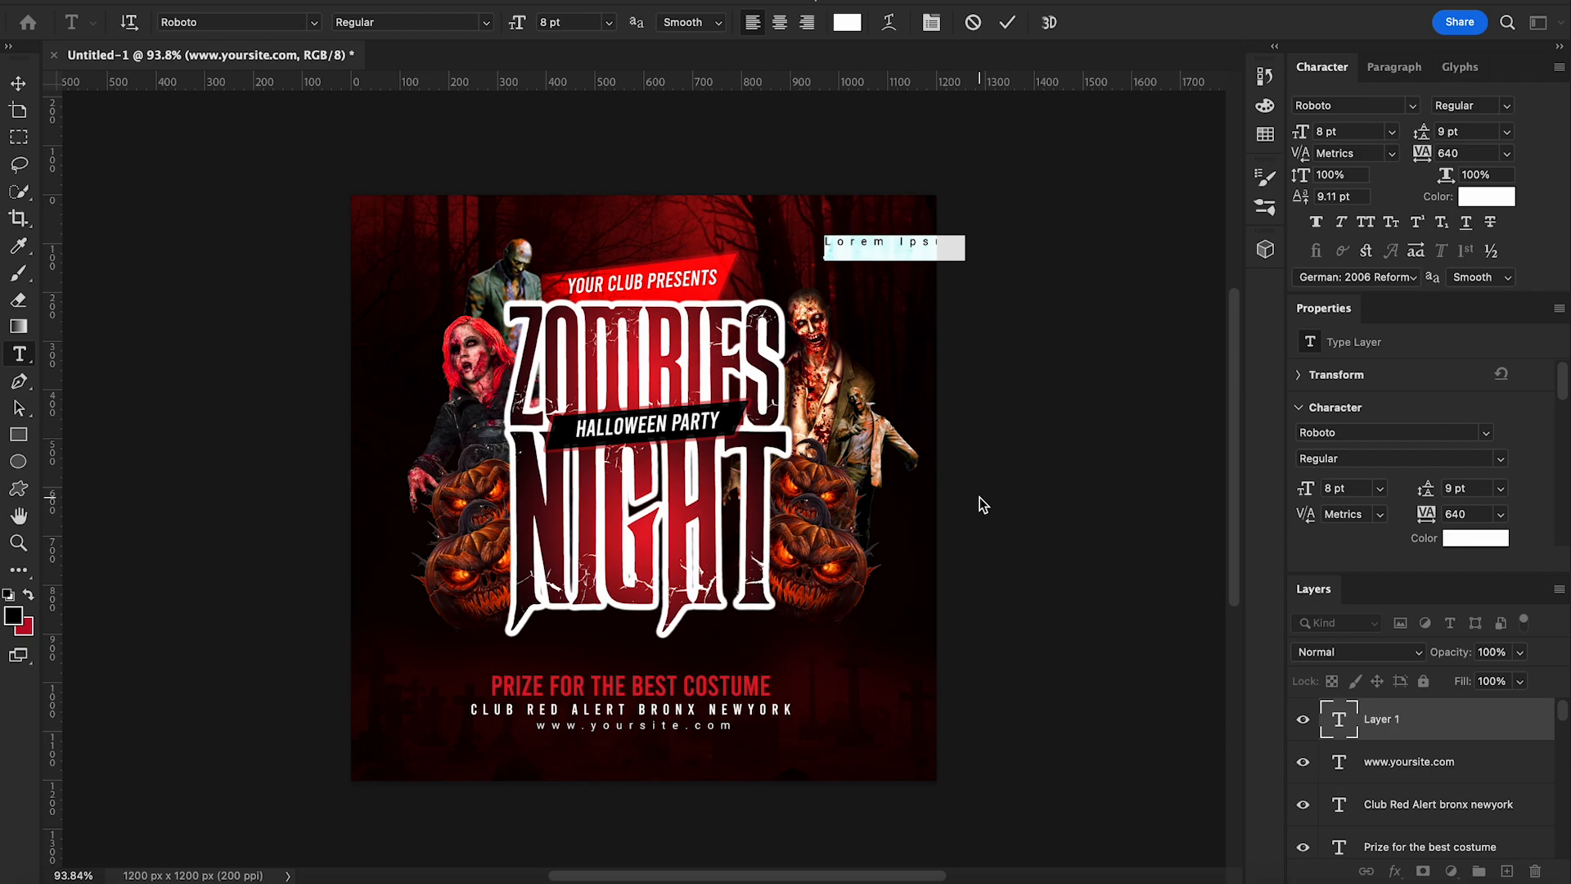
{"action": "type", "text": "oct"}
{"action": "left_click", "coordinate": [18, 82]}
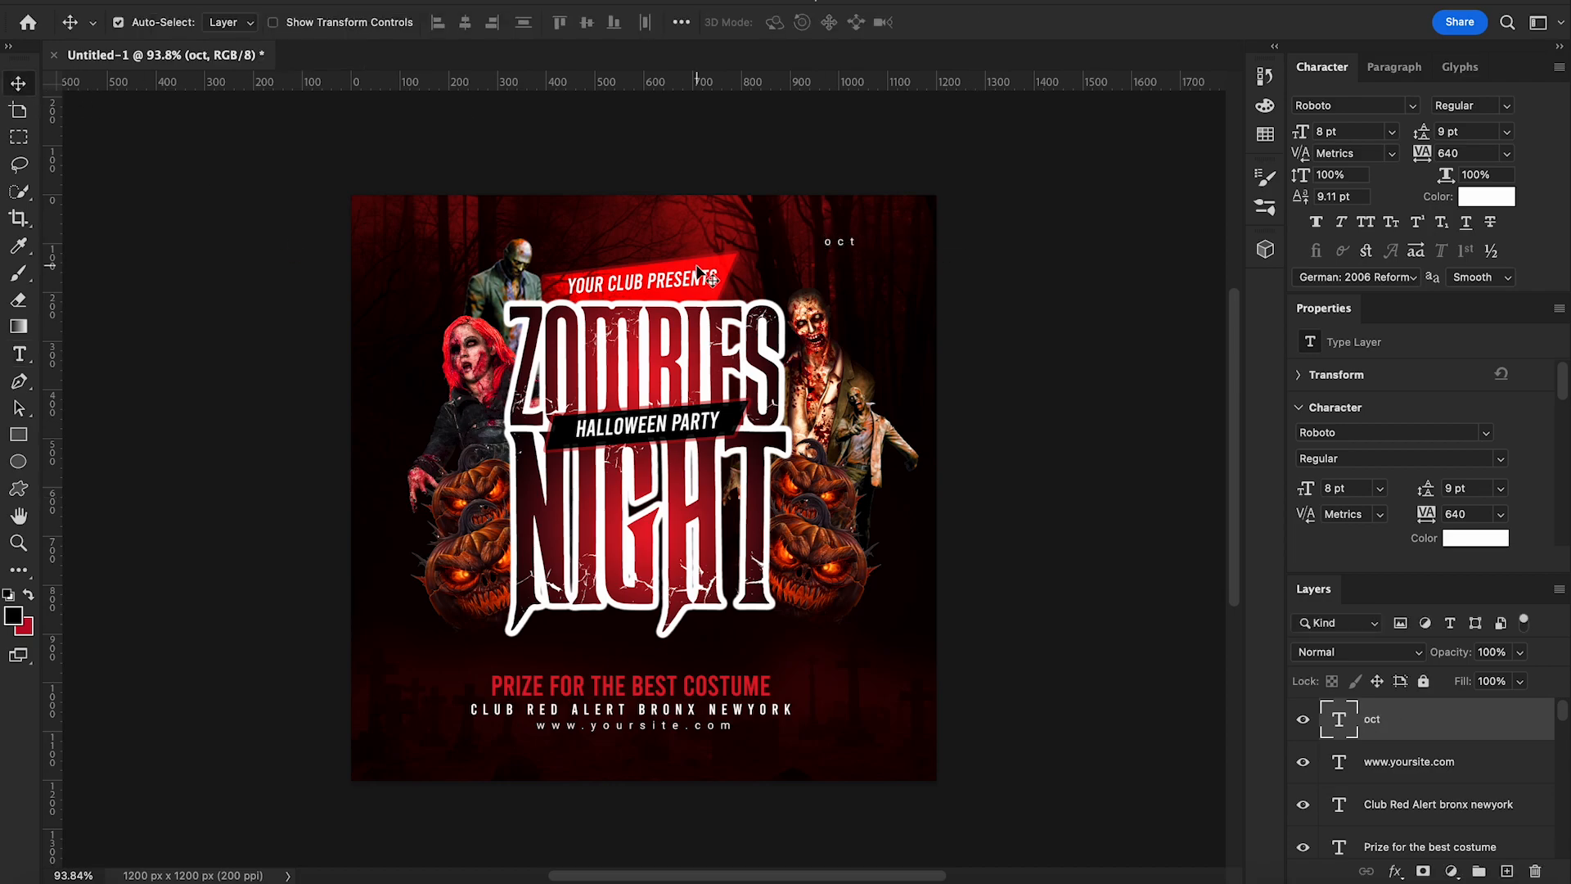
Enlarge the oct text to about 27.74 pt and set its tracking to 0
{"action": "left_click_drag", "start_coordinate": [1422, 164], "coordinate": [1391, 161]}
{"action": "key", "text": "ctrl+t"}
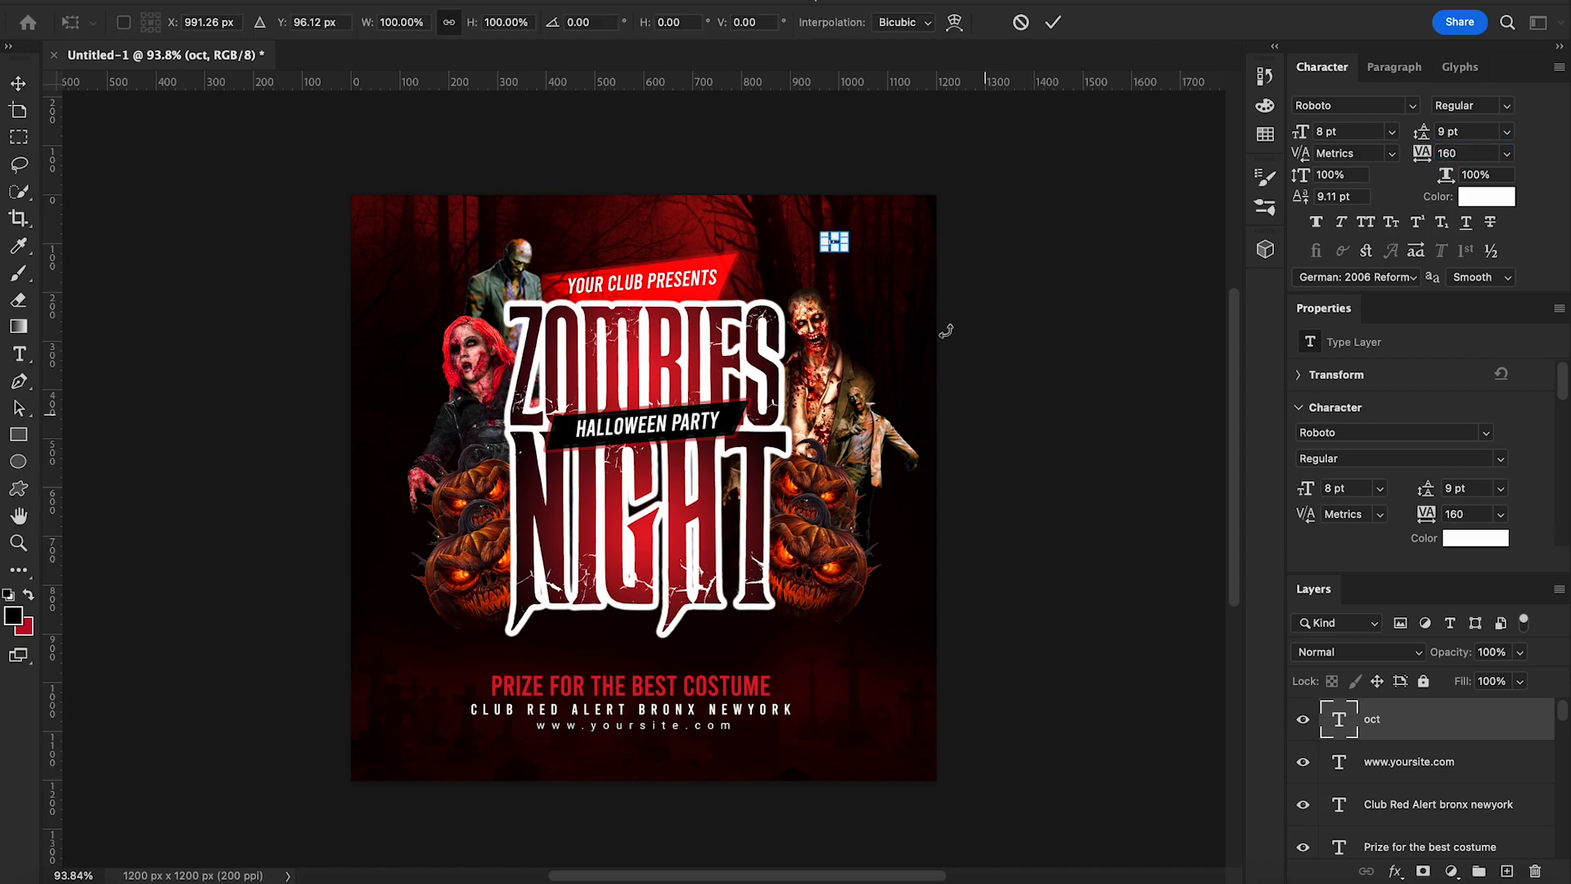
{"action": "left_click_drag", "start_coordinate": [850, 253], "coordinate": [904, 301]}
{"action": "key", "text": "Return"}
{"action": "left_click_drag", "start_coordinate": [1418, 174], "coordinate": [1415, 164]}
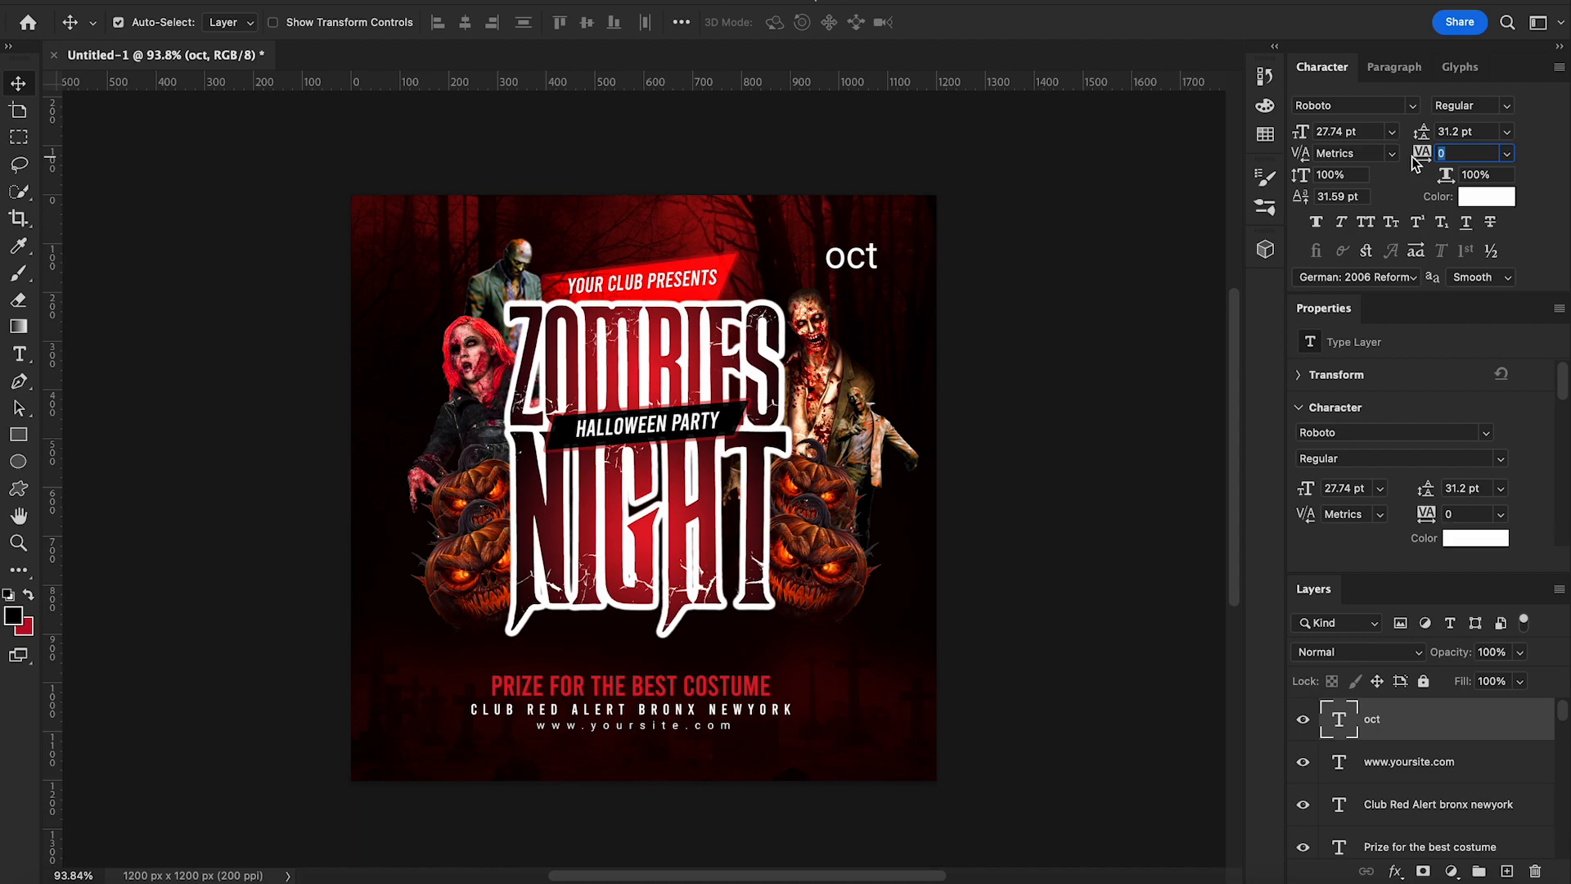
Add the text "30" on a new layer directly below oct, scaled to about 50.16 pt in the Bebas font
{"action": "left_click", "coordinate": [19, 354]}
{"action": "left_click", "coordinate": [856, 328]}
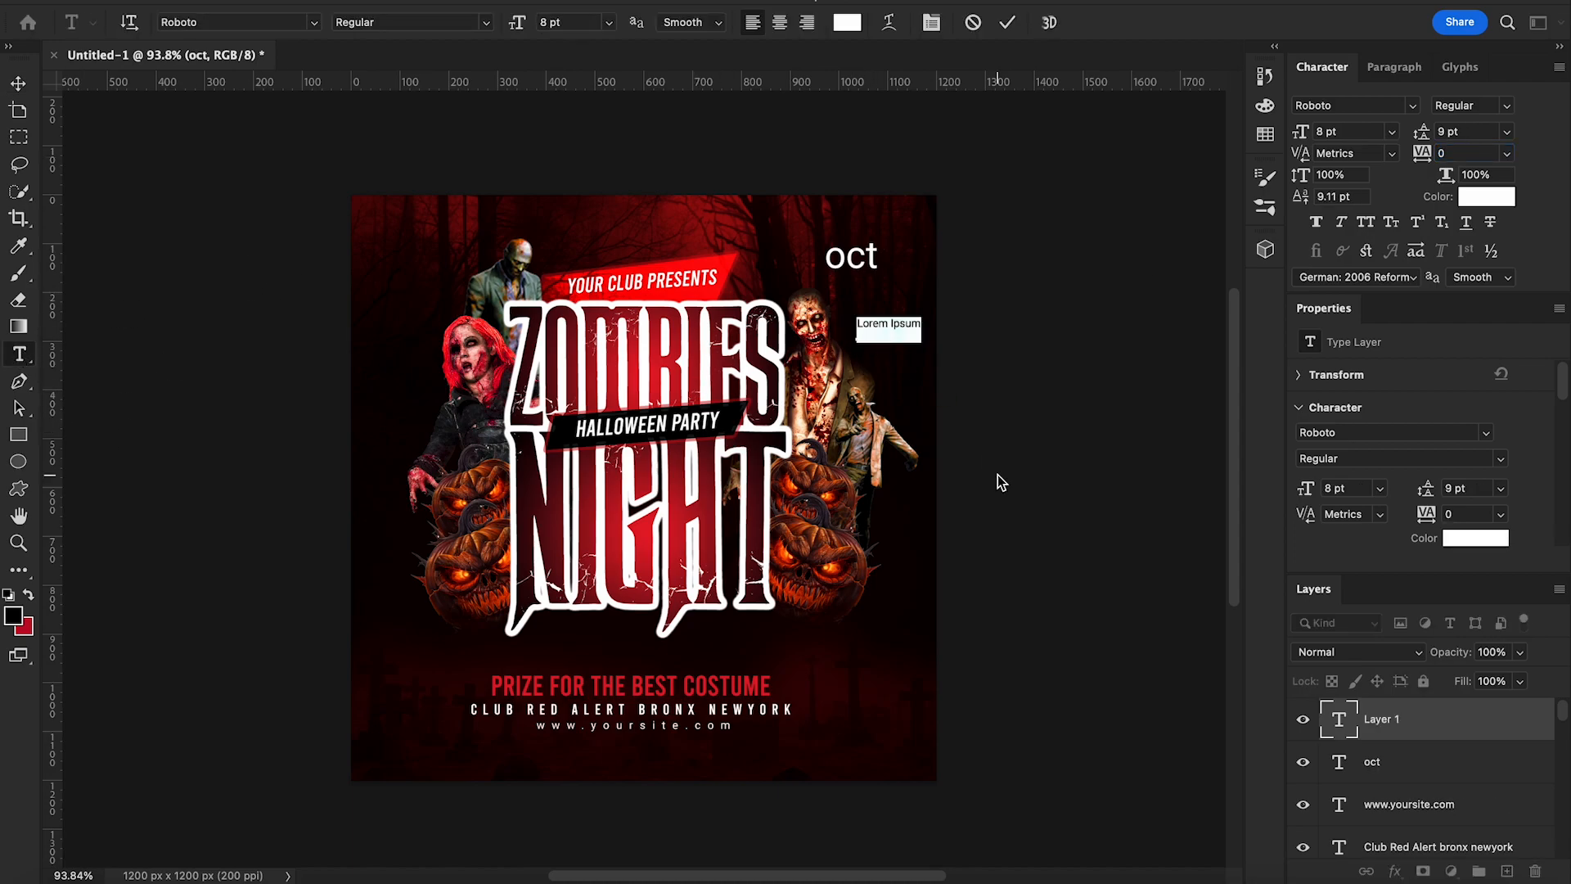
{"action": "type", "text": "30"}
{"action": "left_click", "coordinate": [18, 82]}
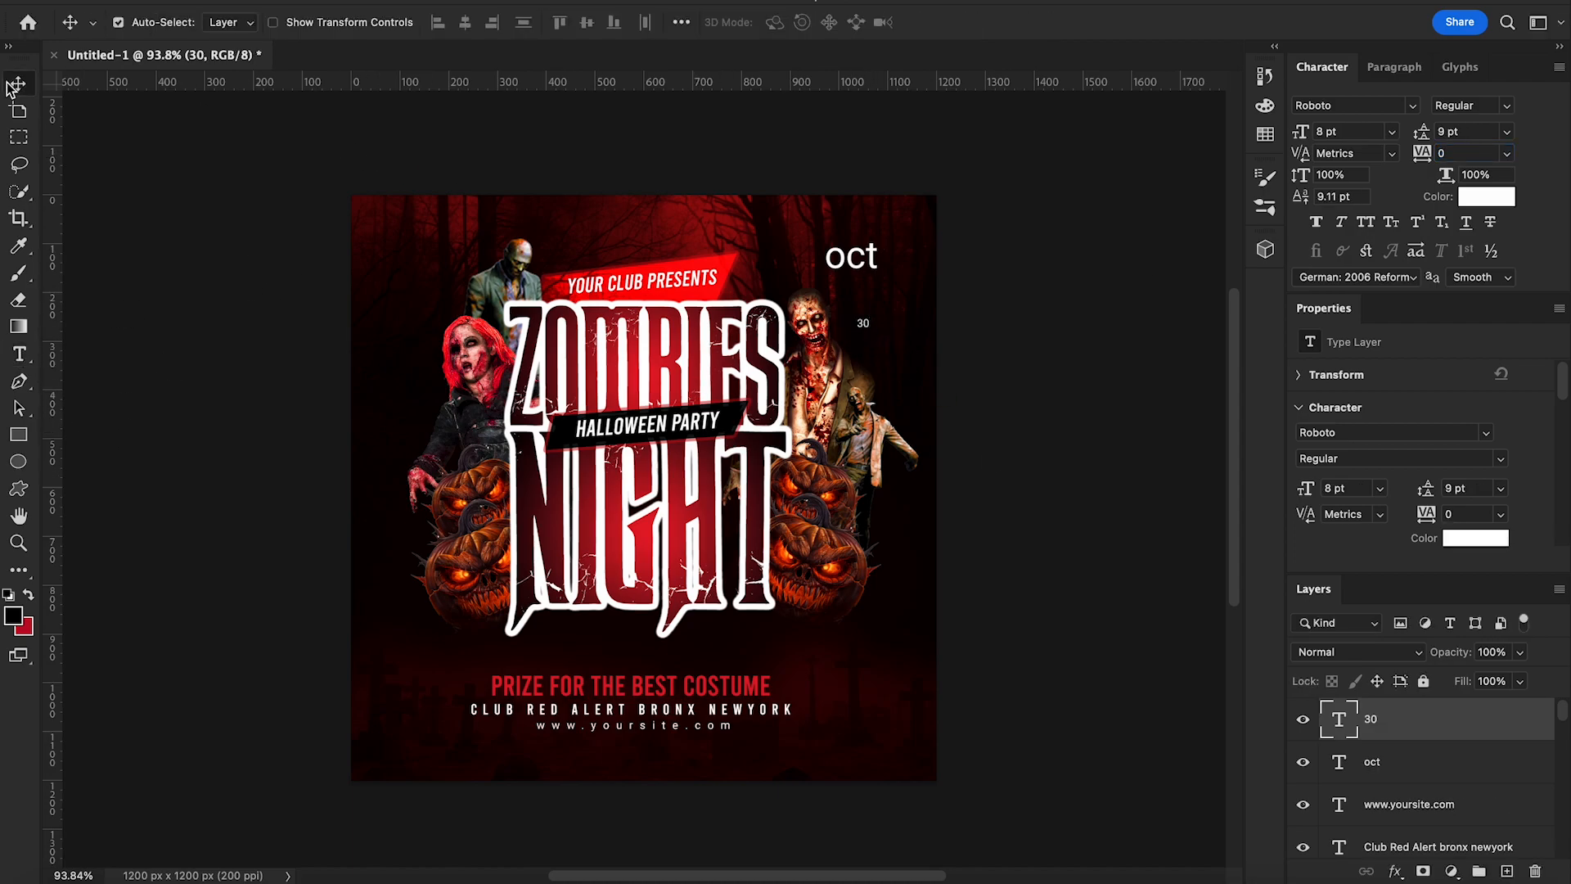
{"action": "key", "text": "ctrl+t"}
{"action": "mouse_move", "coordinate": [871, 329]}
{"action": "left_mouse_down"}
{"action": "mouse_move", "coordinate": [924, 407]}
{"action": "mouse_move", "coordinate": [857, 307]}
{"action": "mouse_move", "coordinate": [869, 313]}
{"action": "left_mouse_up"}
{"action": "key", "text": "Return"}
{"action": "left_click", "coordinate": [1421, 107]}
{"action": "left_click", "coordinate": [1291, 192]}
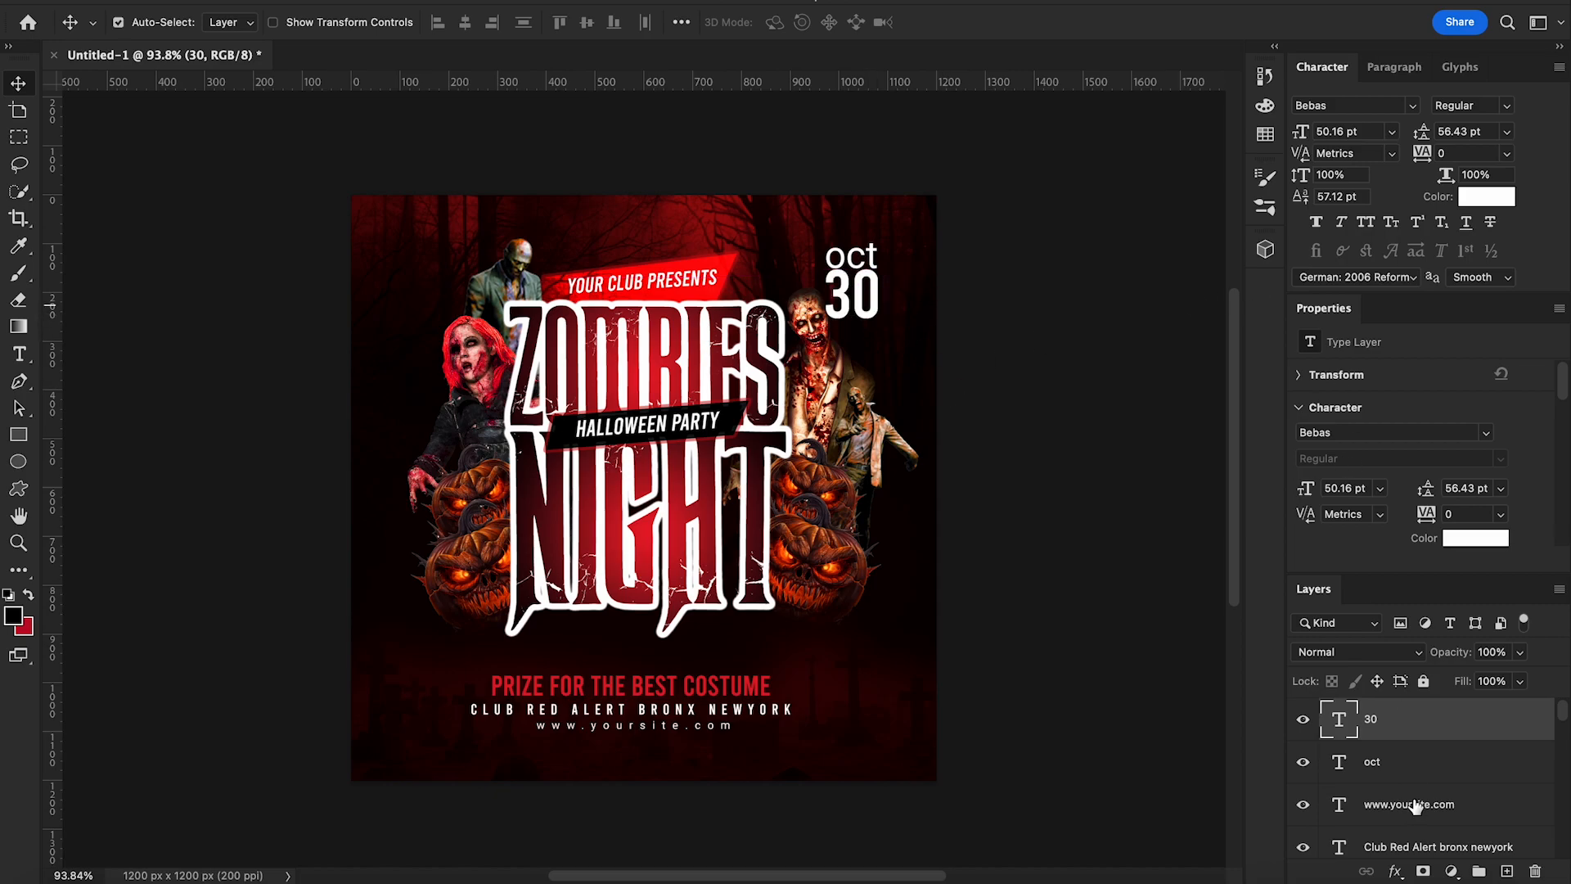
Scale the oct text slightly to match the width of the 30 and align it above the number
{"action": "left_click", "coordinate": [1392, 773]}
{"action": "key", "text": "ctrl+t"}
{"action": "left_click_drag", "start_coordinate": [825, 270], "coordinate": [878, 277]}
{"action": "key", "text": "Return"}
Scale the oct and 30 text down together and nudge the pair into place above the standing zombie
{"action": "left_click", "coordinate": [1428, 728], "text": "ctrl"}
{"action": "key", "text": "ctrl+t"}
{"action": "left_click_drag", "start_coordinate": [898, 222], "coordinate": [880, 250]}
{"action": "key", "text": "Return"}
{"action": "left_click_drag", "start_coordinate": [872, 307], "coordinate": [870, 297]}
{"action": "key", "text": "Left"}
{"action": "key", "text": "Left"}
{"action": "key", "text": "Left"}
{"action": "key", "text": "Left"}
{"action": "key", "text": "Left"}
{"action": "key", "text": "Left"}
{"action": "key", "text": "Left"}
{"action": "key", "text": "Left"}
{"action": "key", "text": "Left"}
{"action": "key", "text": "Left"}
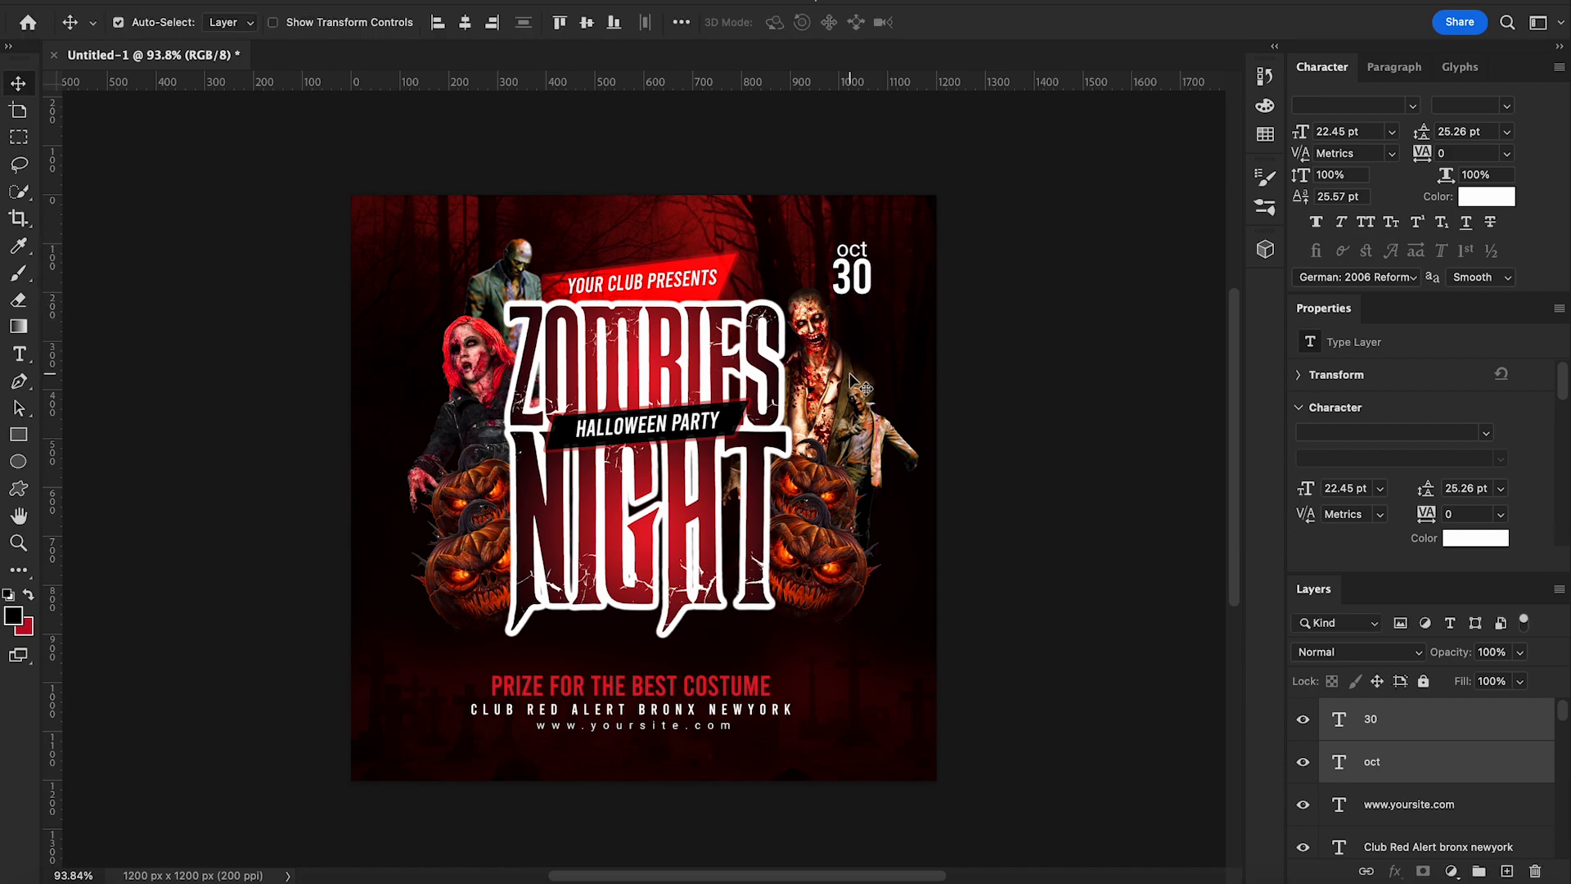
Try a white Outer Glow with 100% opacity, 66% spread and 16 px size on the oct text
{"action": "right_click", "coordinate": [1433, 742]}
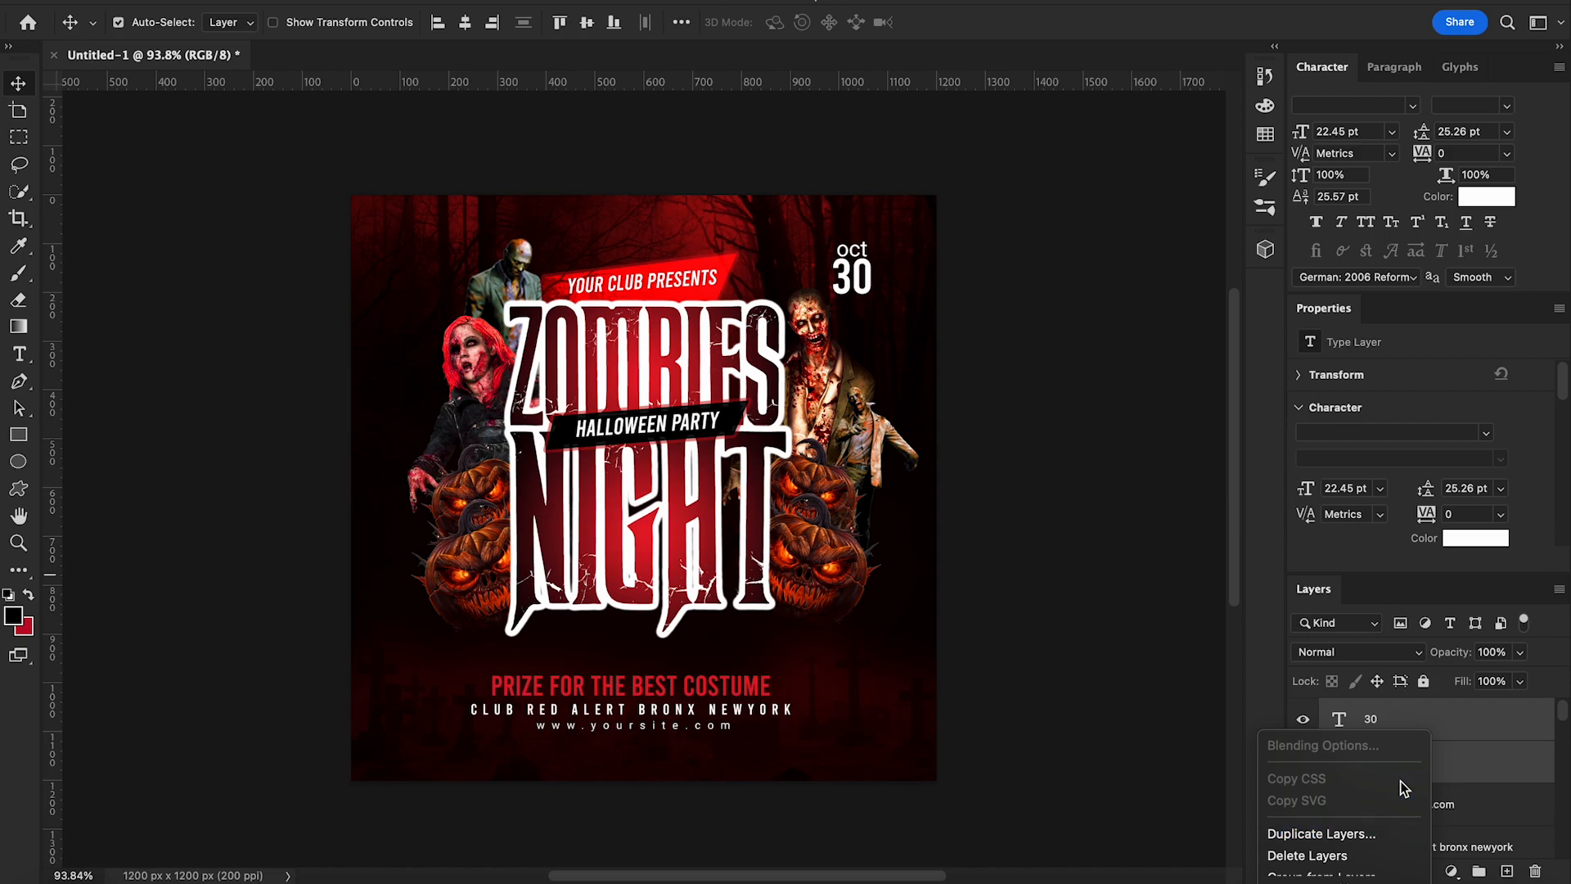
{"action": "left_click", "coordinate": [1477, 736]}
{"action": "left_click", "coordinate": [1431, 770]}
{"action": "right_click", "coordinate": [1431, 770]}
{"action": "left_click", "coordinate": [1428, 764]}
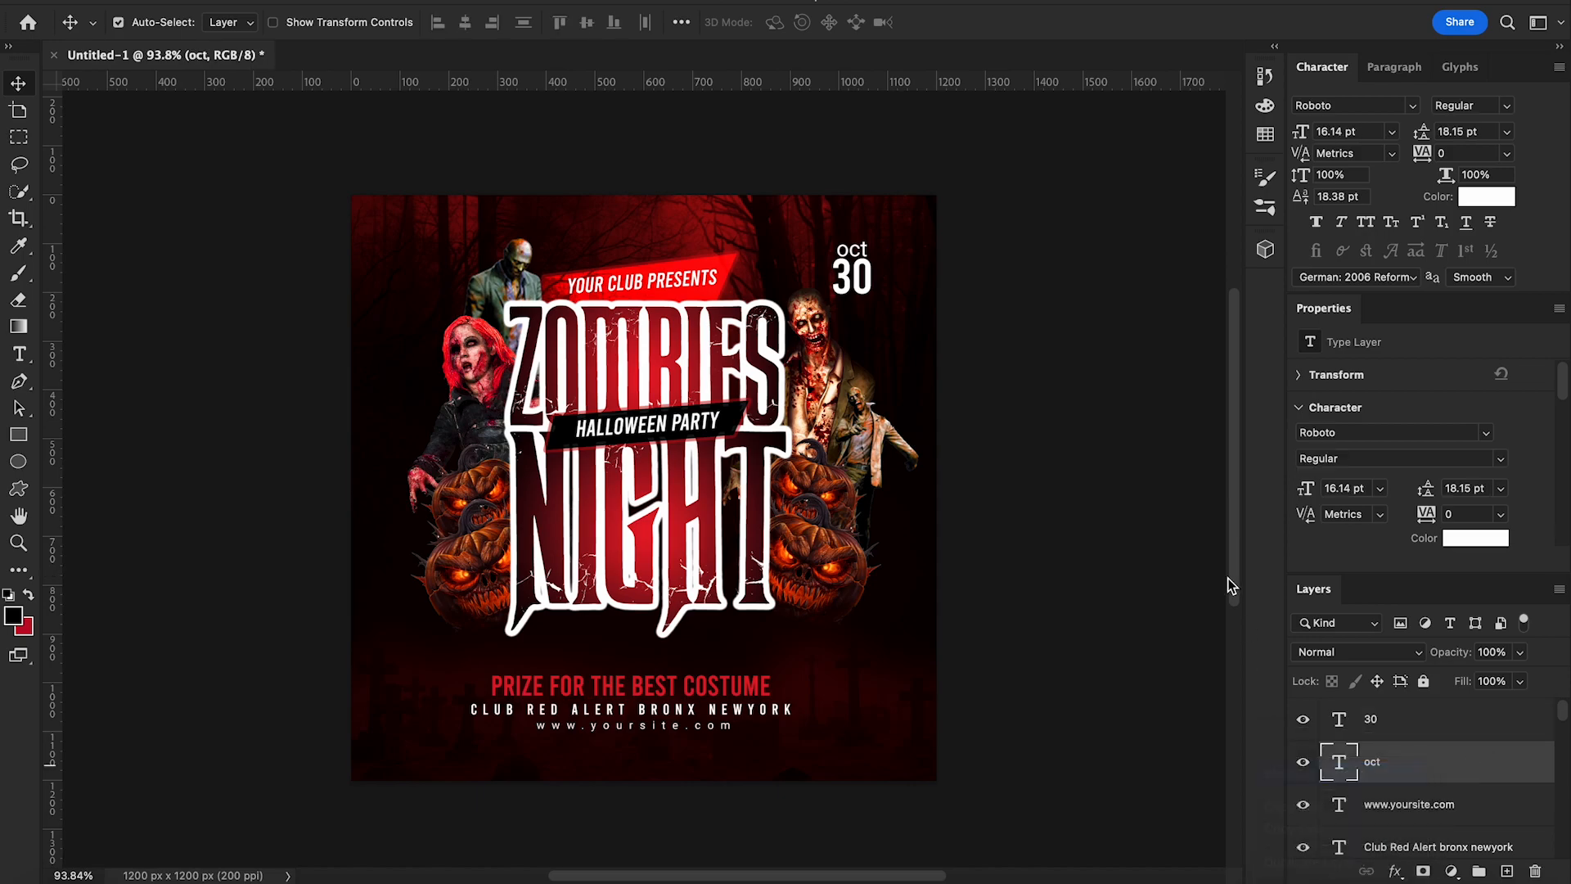
{"action": "left_click", "coordinate": [925, 395]}
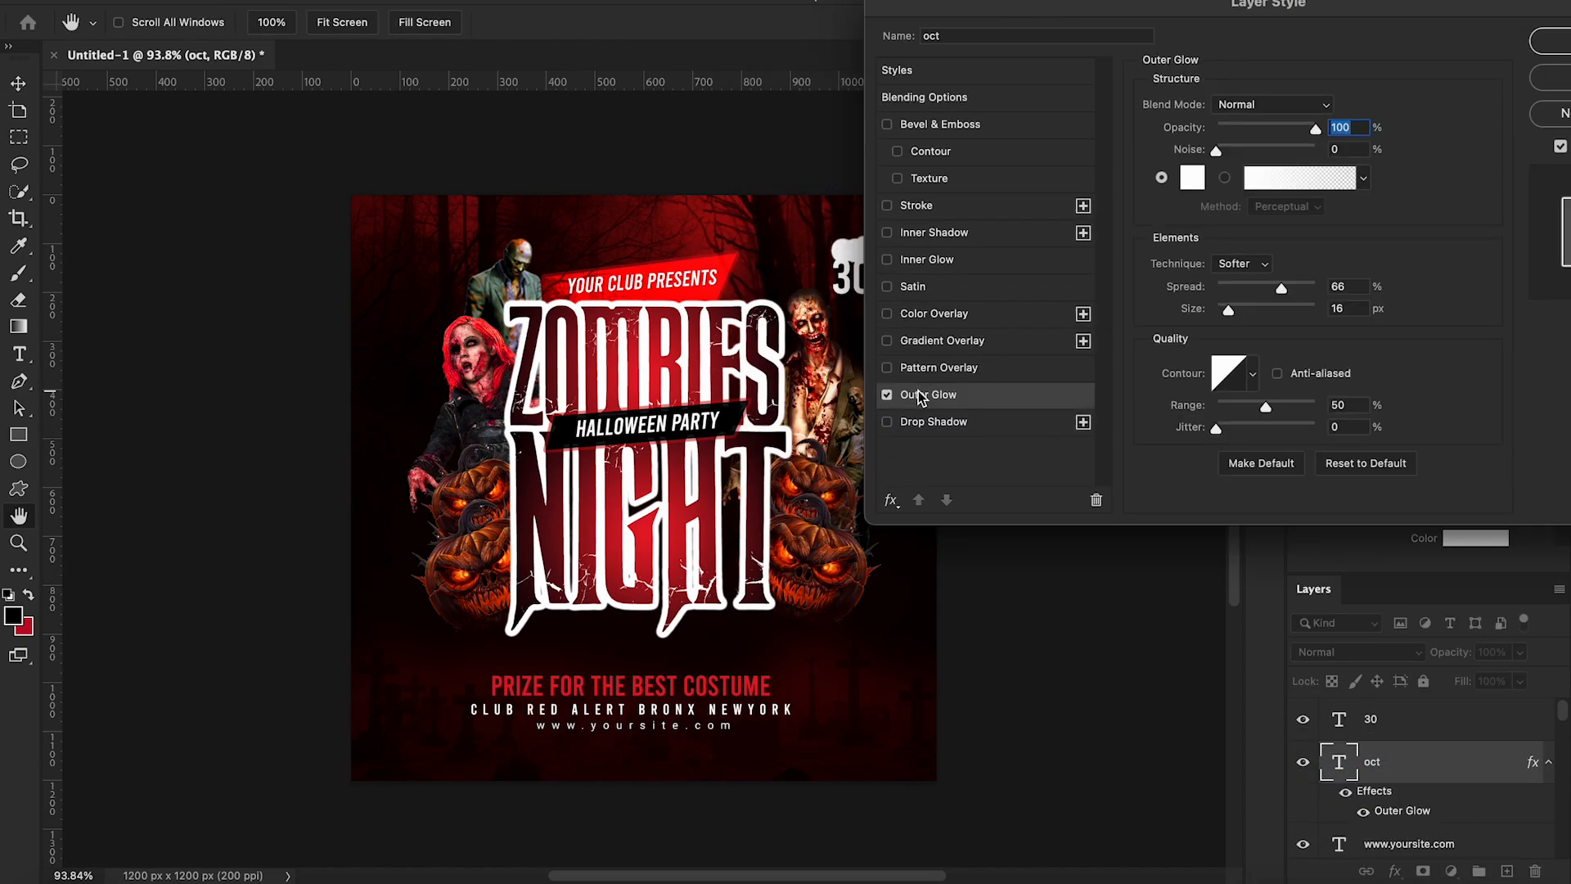
{"action": "left_click_drag", "start_coordinate": [1103, 11], "coordinate": [1212, 16]}
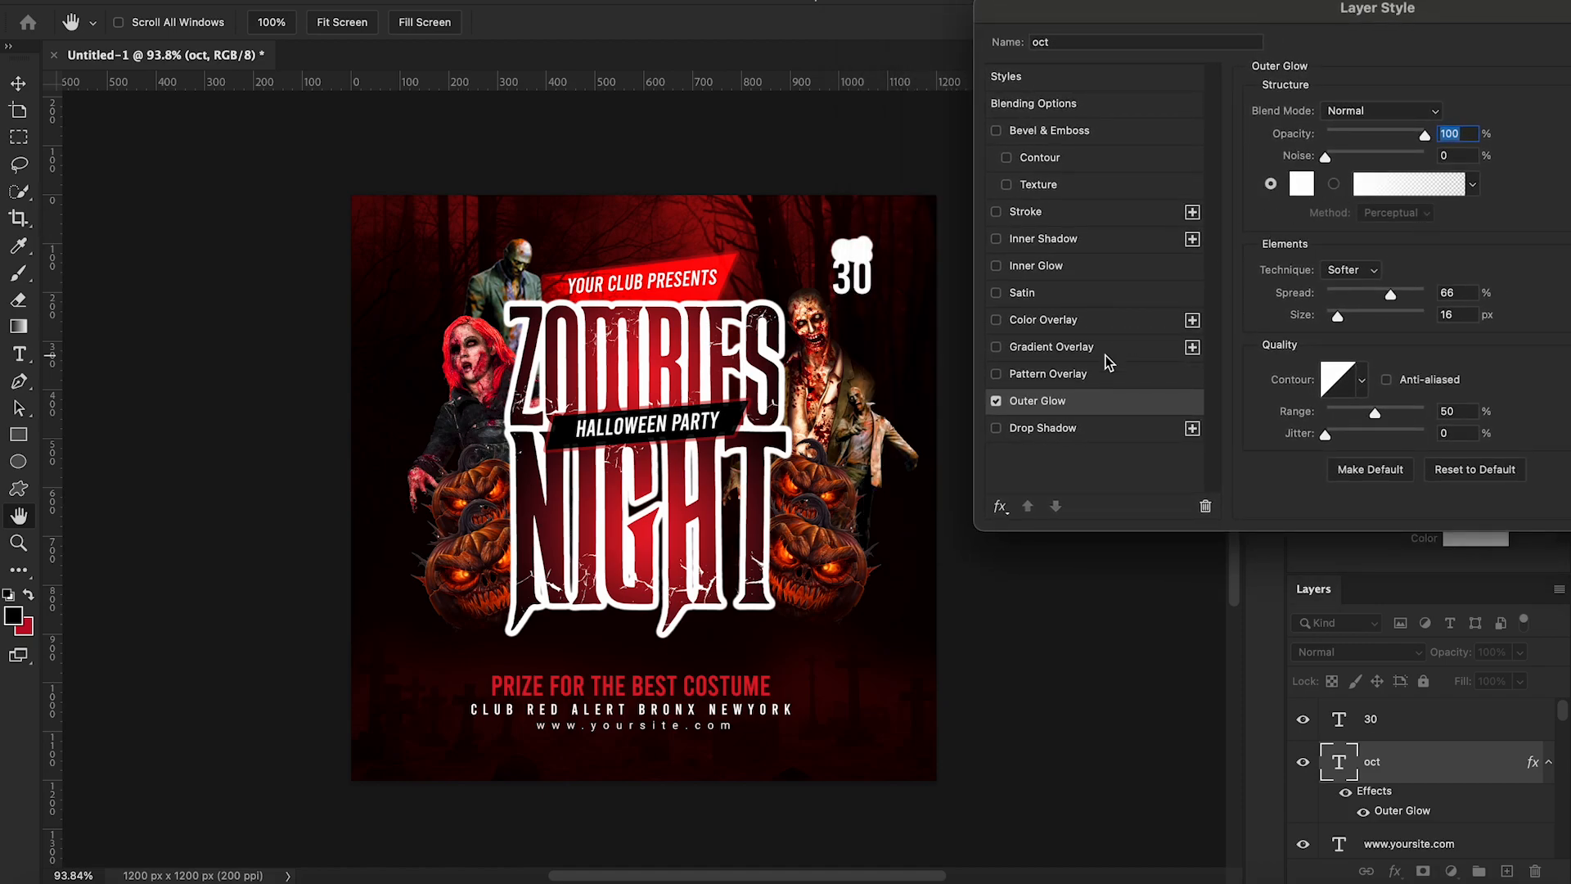
{"action": "left_click", "coordinate": [996, 401]}
{"action": "left_click_drag", "start_coordinate": [1223, 11], "coordinate": [989, 14]}
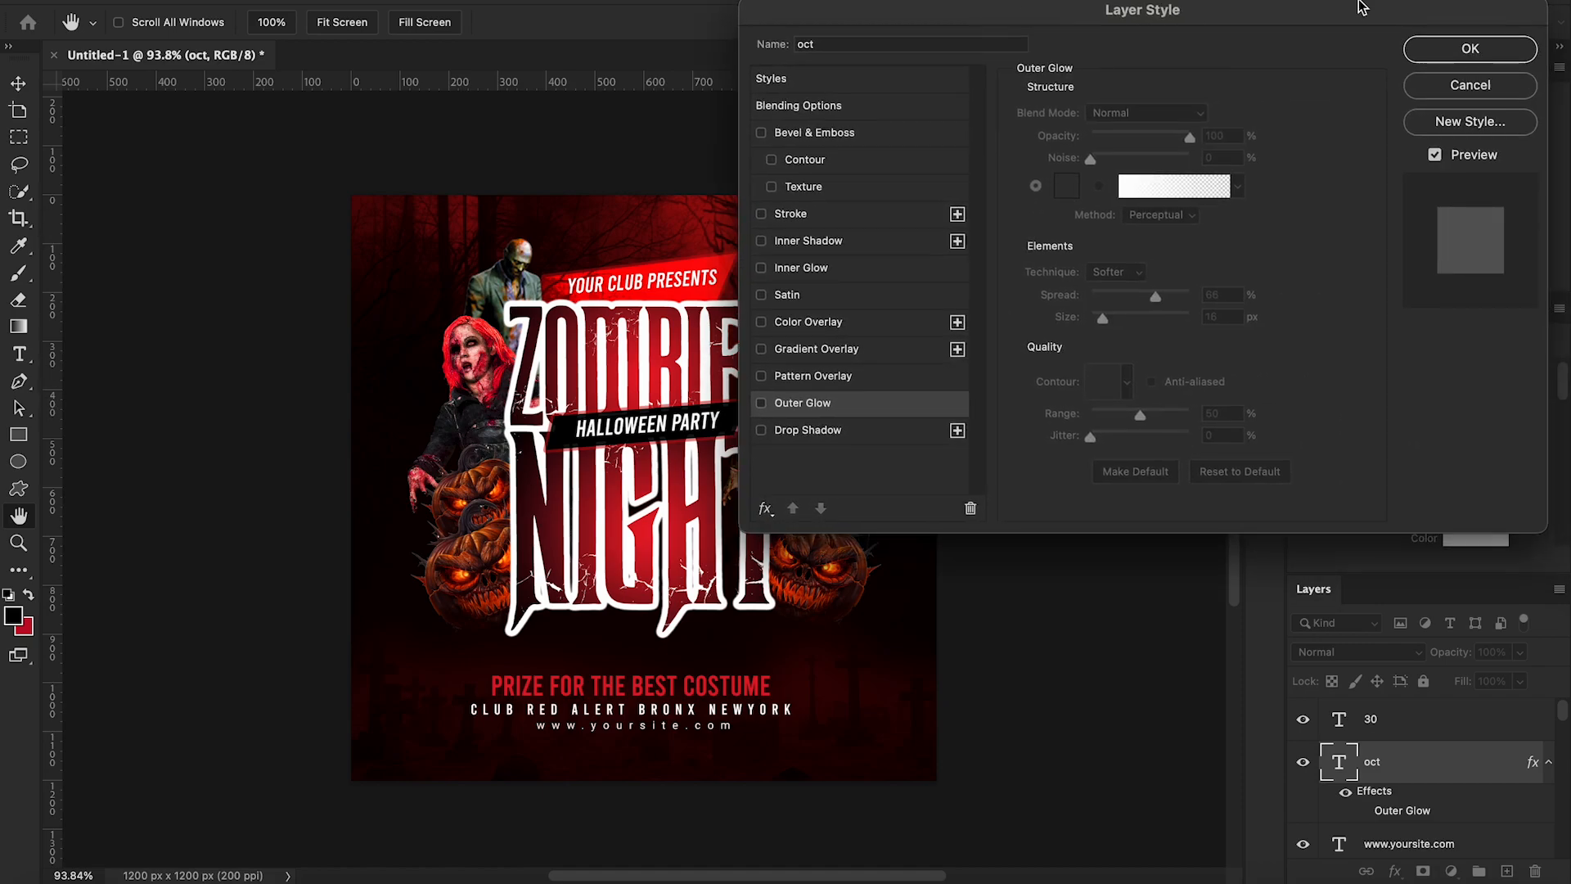
{"action": "left_click", "coordinate": [1451, 49]}
Add an Outer Glow to the 30 text and change the glow colour to bright red
{"action": "right_click", "coordinate": [1417, 724]}
{"action": "left_click", "coordinate": [1310, 733]}
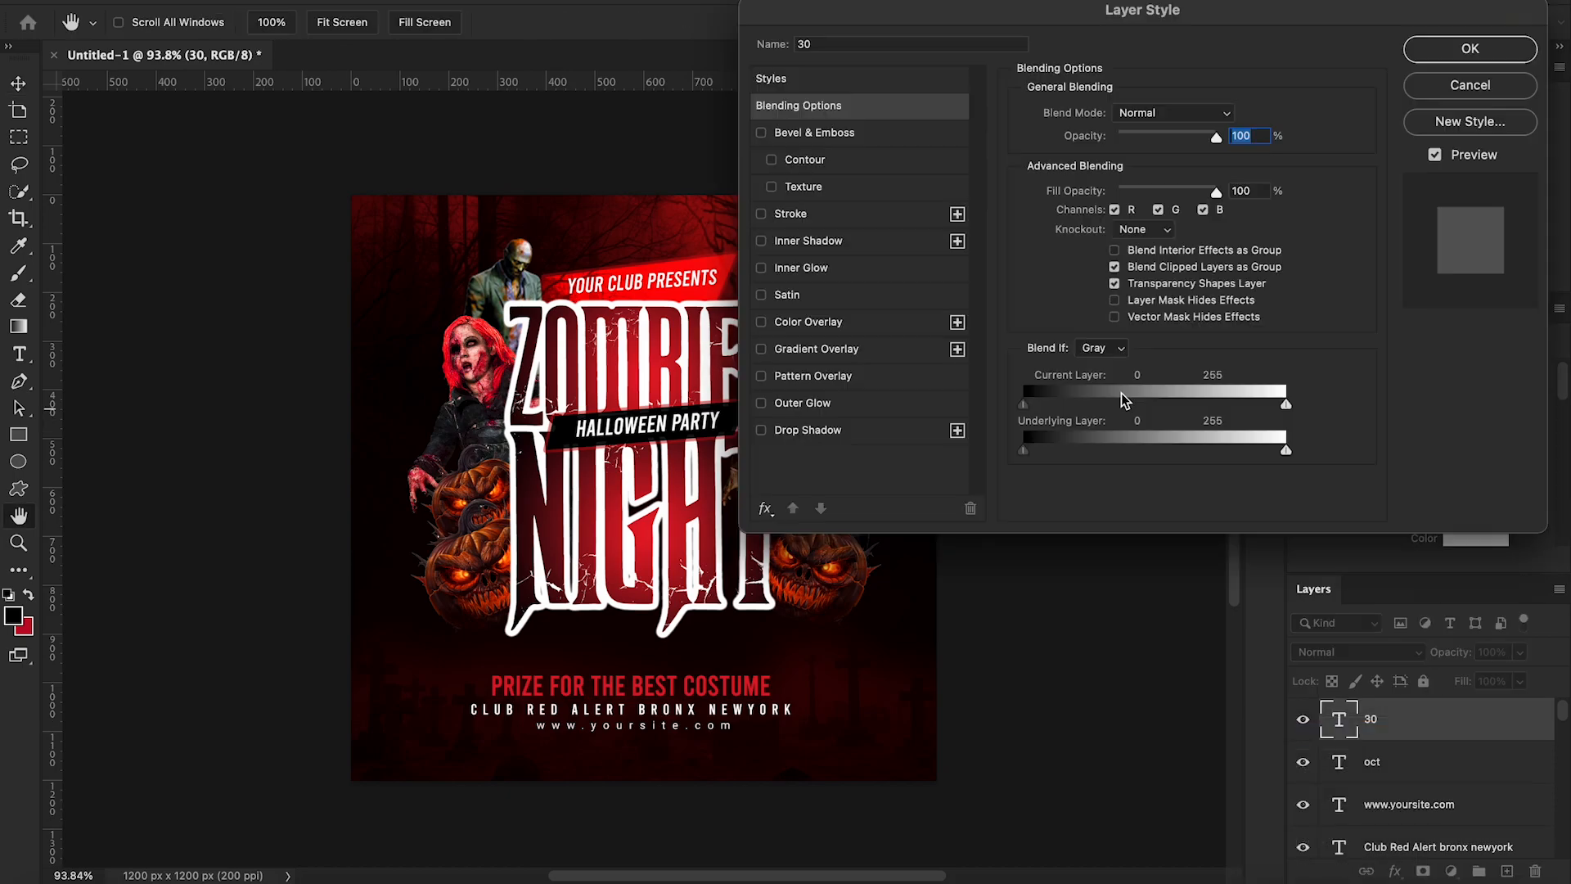
{"action": "left_click", "coordinate": [841, 403]}
{"action": "left_click_drag", "start_coordinate": [957, 12], "coordinate": [1294, 23]}
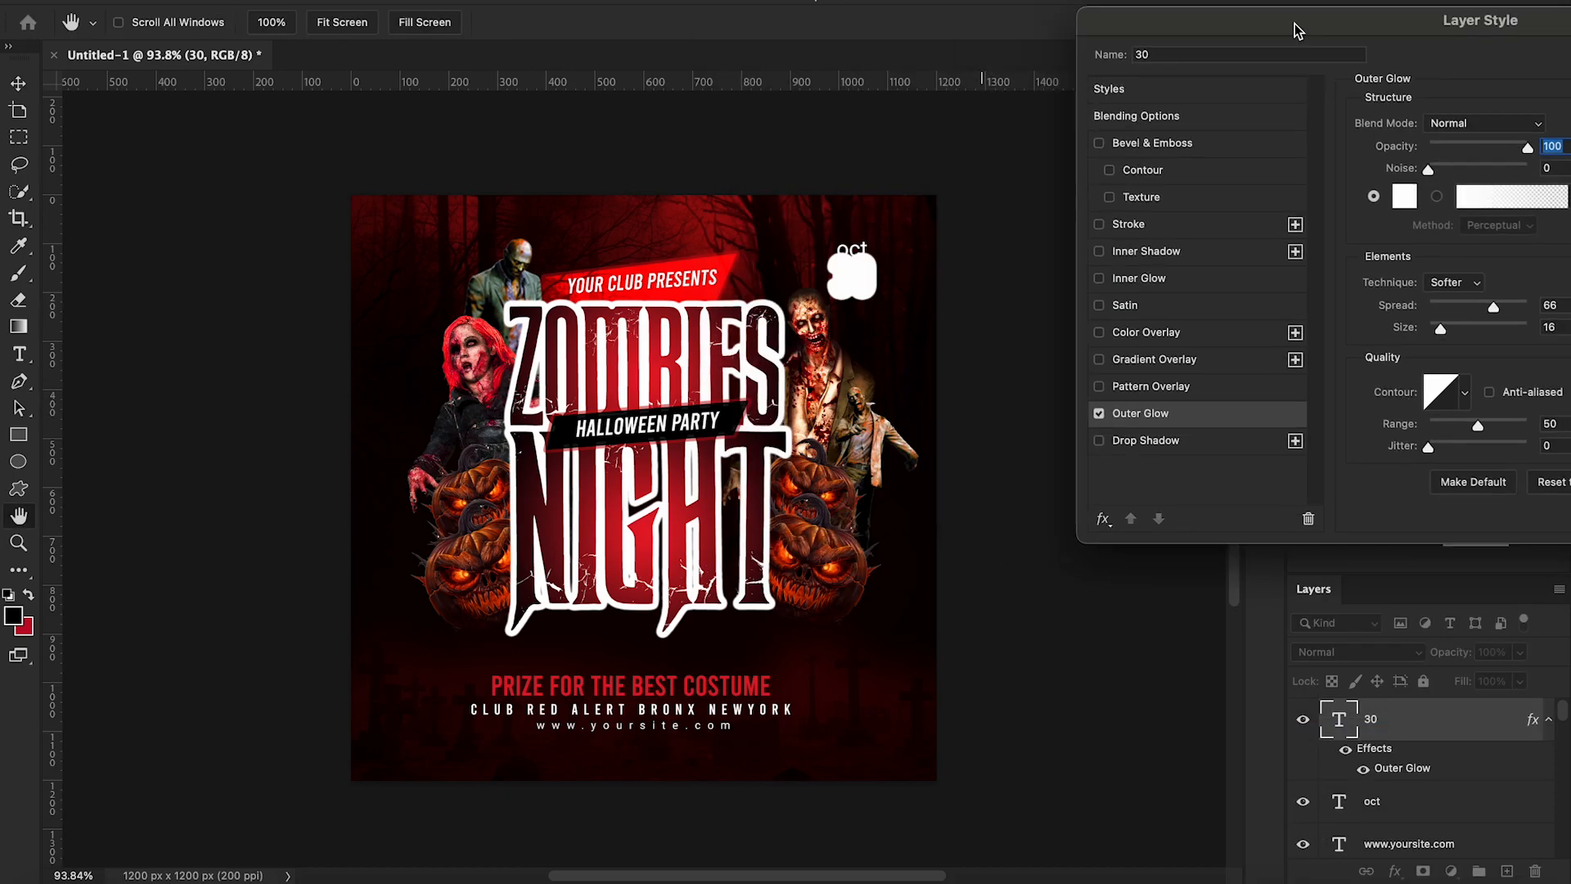
{"action": "left_click", "coordinate": [1404, 199]}
{"action": "left_click", "coordinate": [1184, 349]}
{"action": "left_click", "coordinate": [1423, 330]}
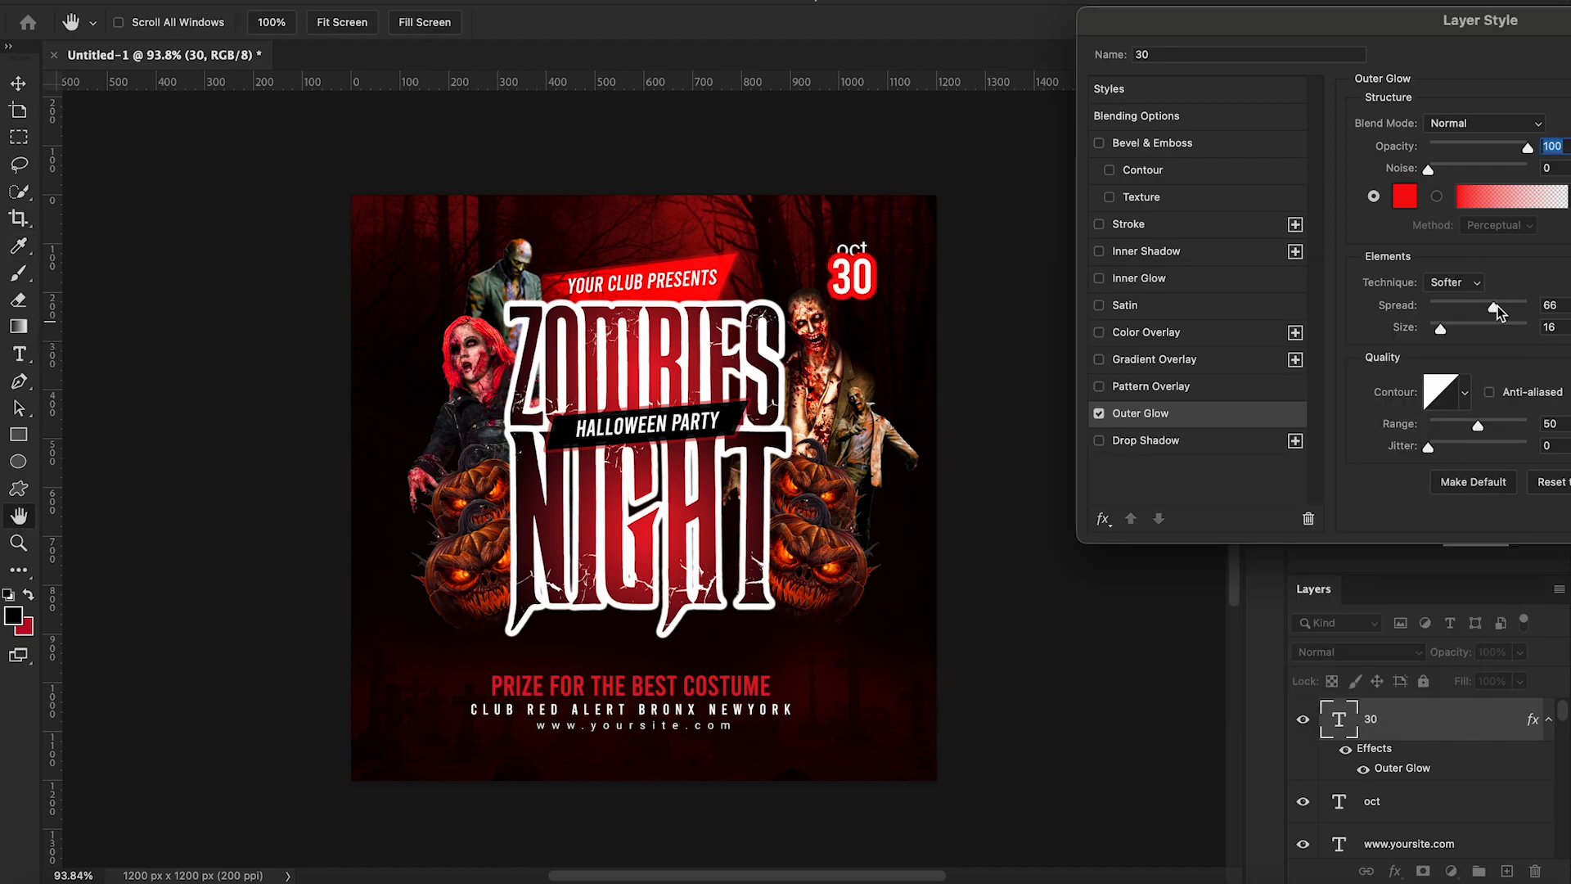
Reduce the Outer Glow on the 30 text to 43% opacity and 6 px size
{"action": "left_click_drag", "start_coordinate": [1440, 328], "coordinate": [1436, 328]}
{"action": "left_click_drag", "start_coordinate": [1424, 10], "coordinate": [1245, 37]}
{"action": "left_click_drag", "start_coordinate": [1376, 160], "coordinate": [1318, 161]}
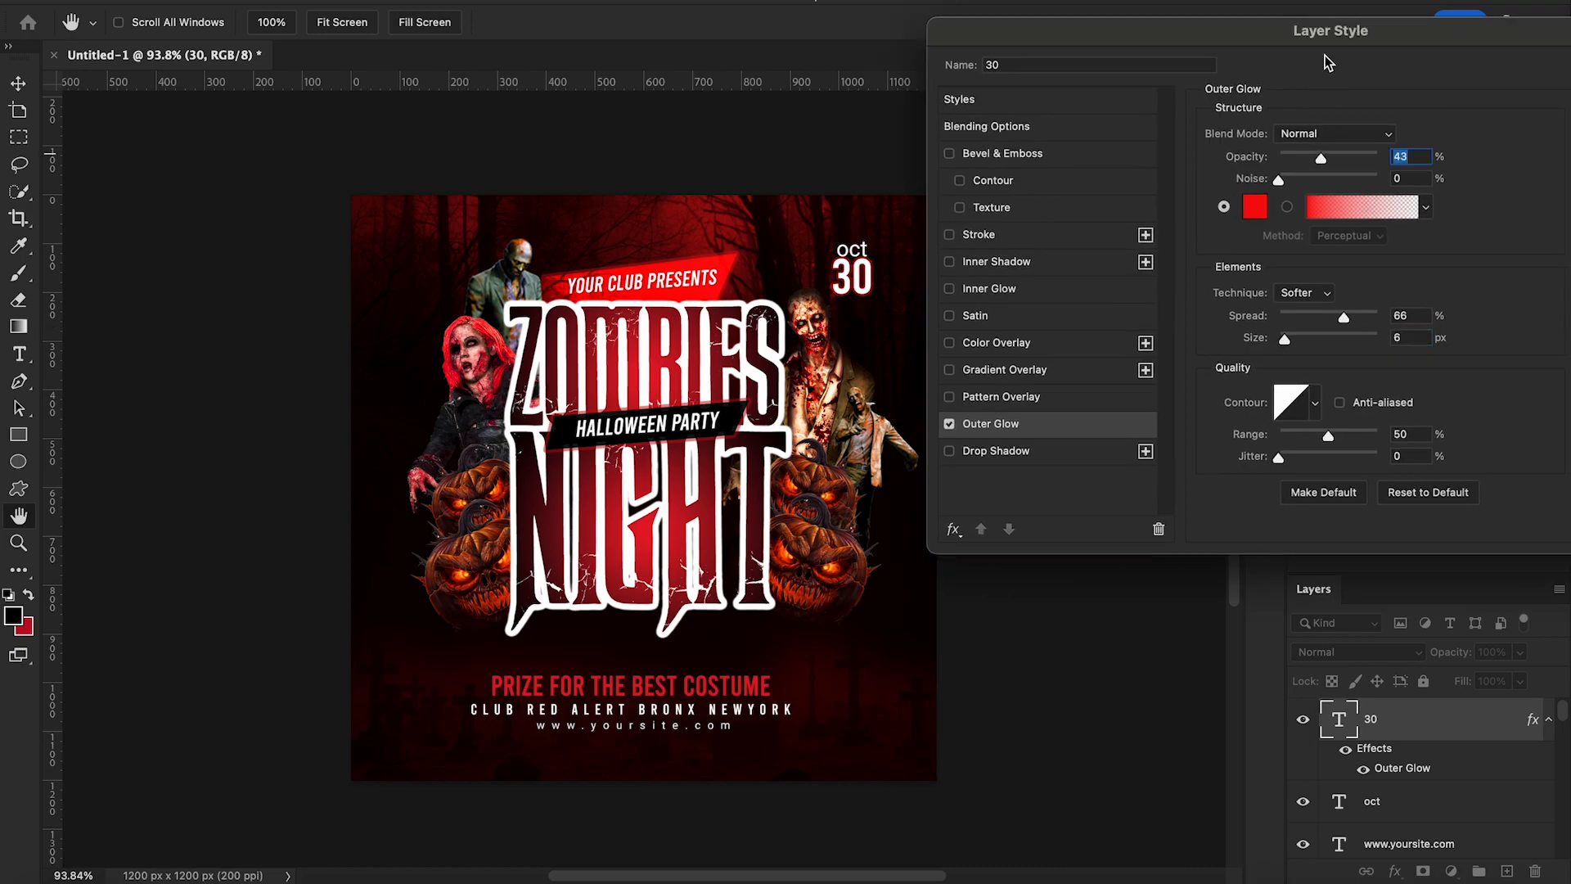
{"action": "left_click_drag", "start_coordinate": [1251, 40], "coordinate": [1196, 40]}
Change the blend mode of the 30 text's glow, trying Lighten first, and apply the layer style
{"action": "left_click", "coordinate": [1264, 133]}
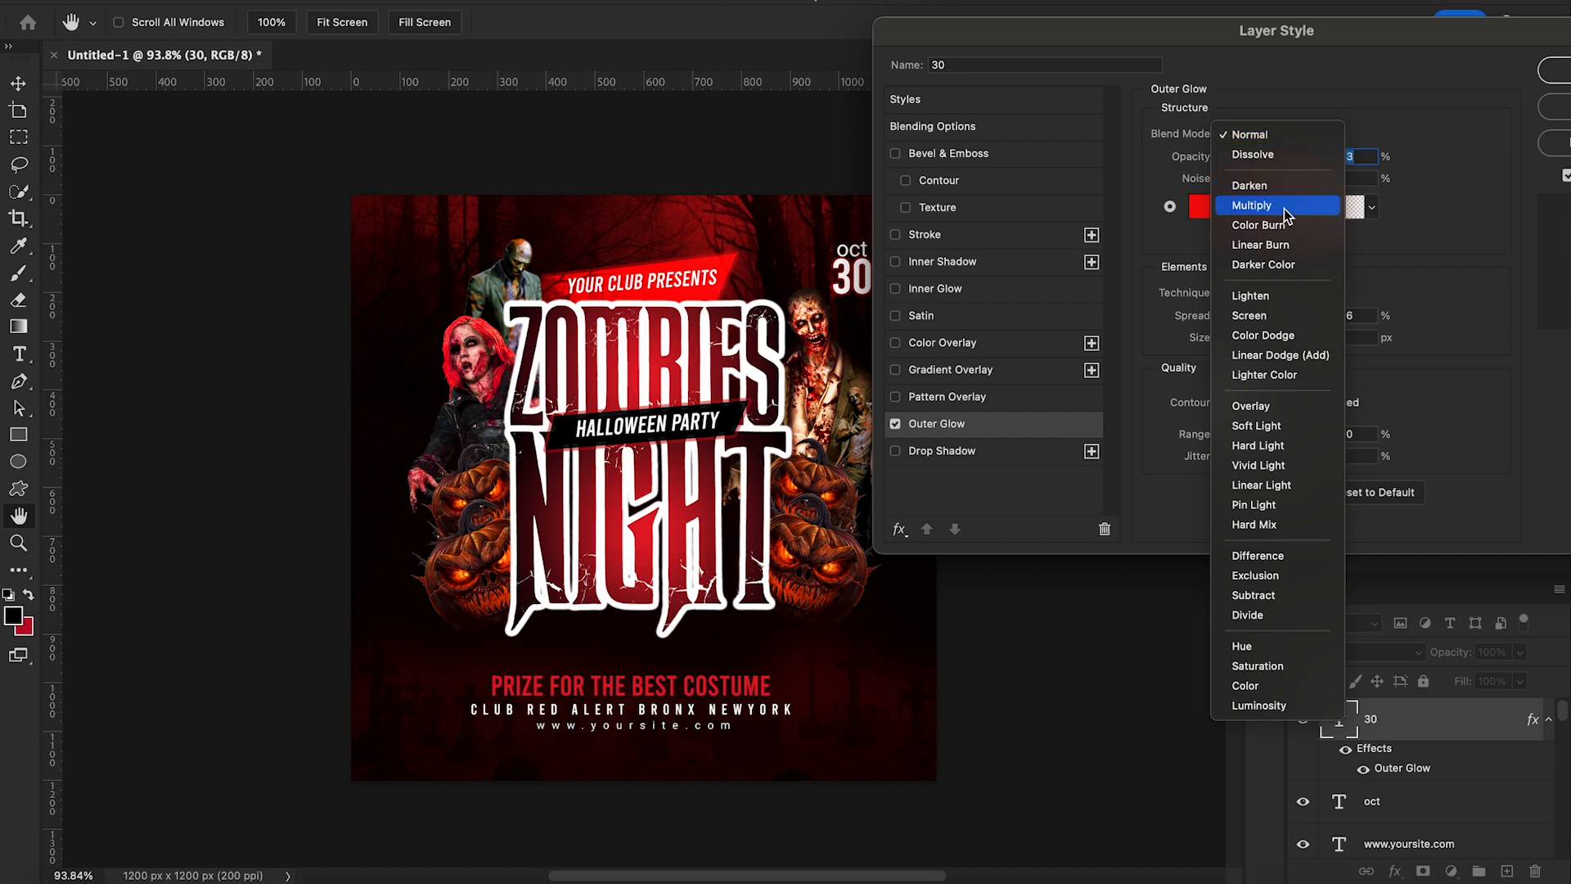
{"action": "left_click", "coordinate": [1284, 296]}
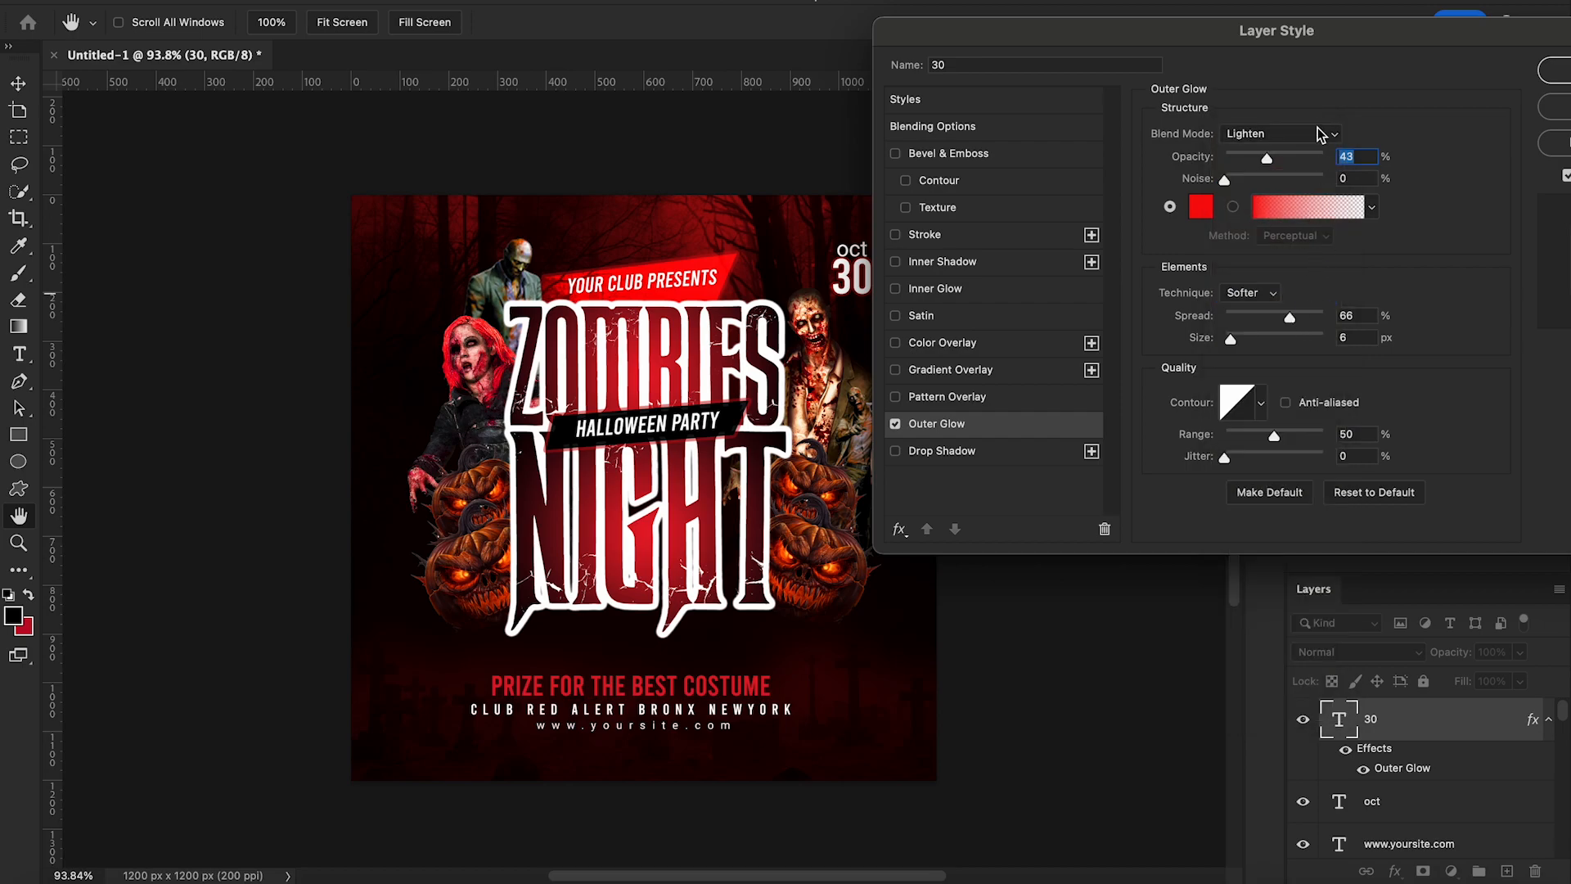
{"action": "left_click", "coordinate": [1319, 141]}
{"action": "left_click", "coordinate": [1279, 245]}
{"action": "left_click_drag", "start_coordinate": [1411, 33], "coordinate": [1144, 33]}
{"action": "left_click", "coordinate": [1326, 81]}
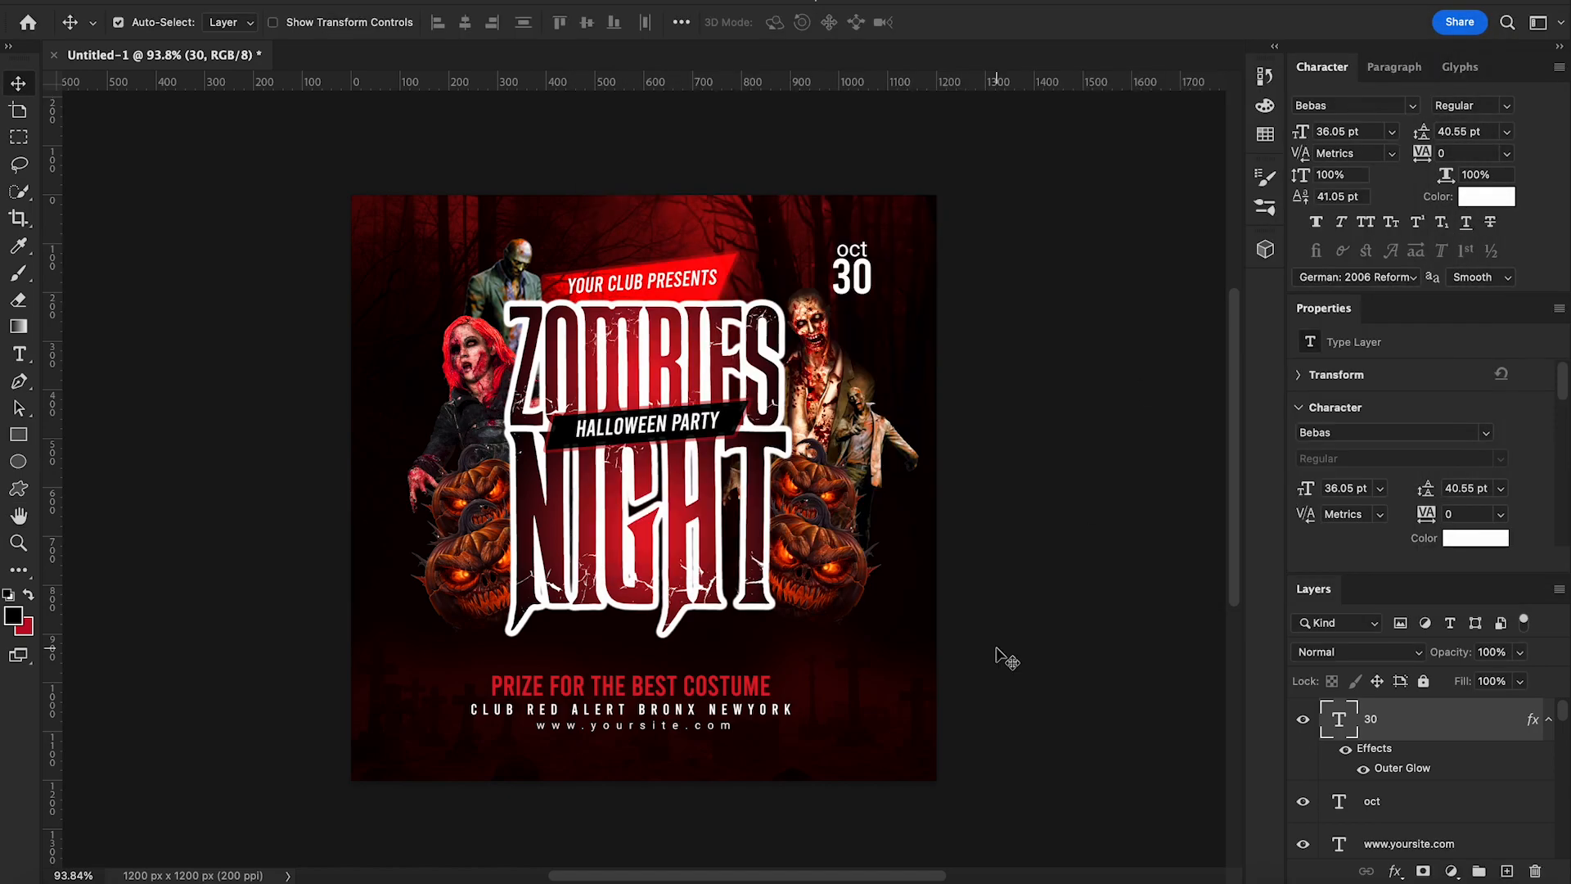
Add a text line with the two DJ names above the prize line and enlarge it to 21 pt
{"action": "scroll", "coordinate": [761, 722], "scroll_direction": "down", "scroll_amount": 3}
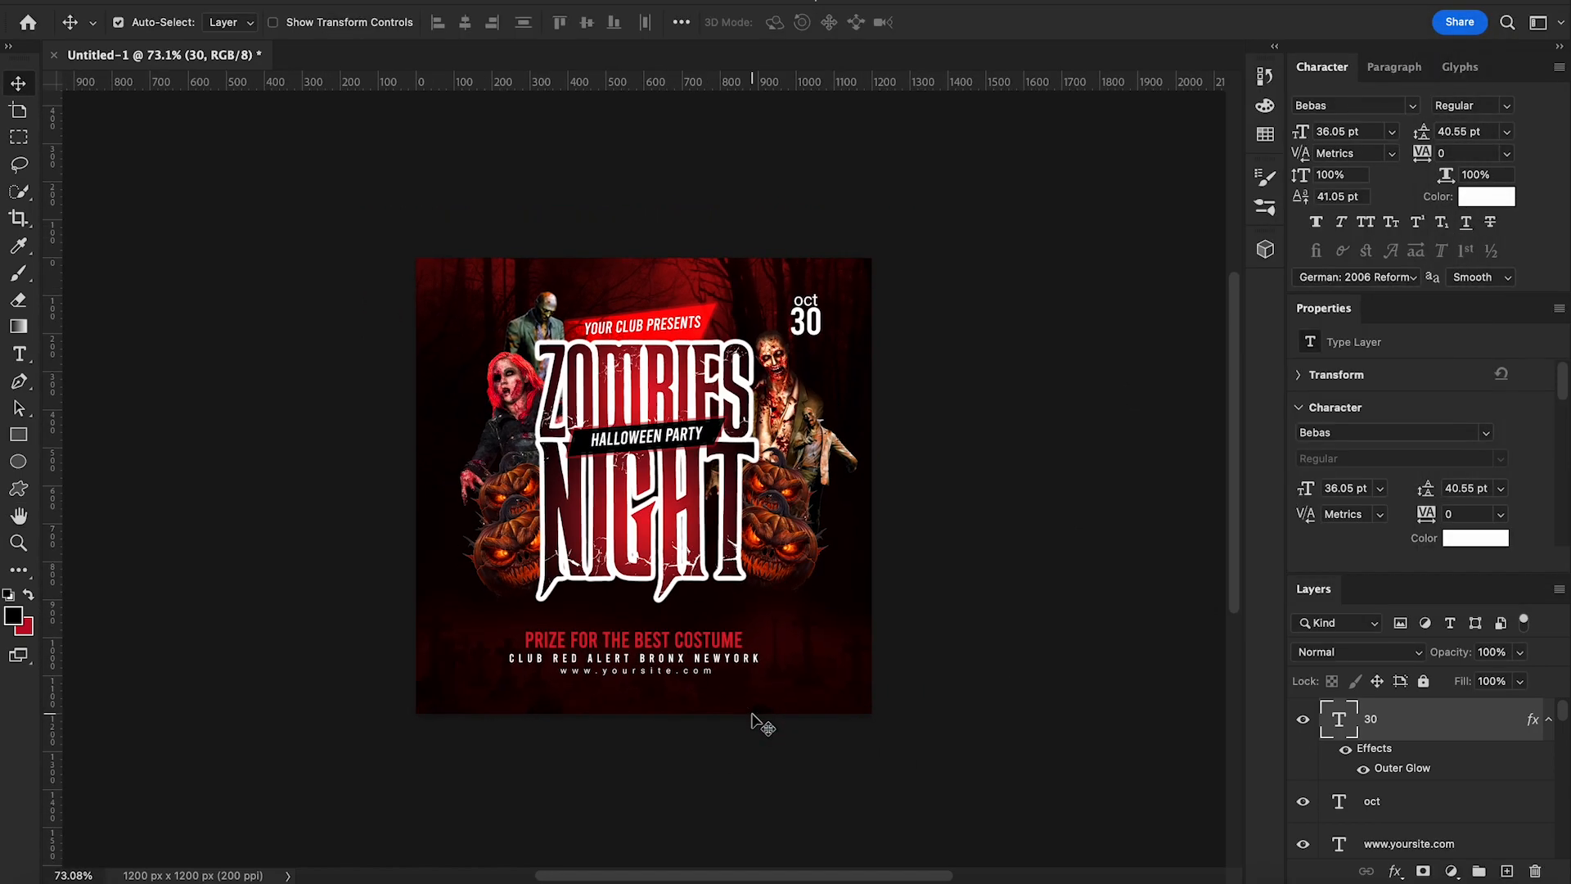
{"action": "left_click", "coordinate": [19, 353]}
{"action": "left_click", "coordinate": [473, 628]}
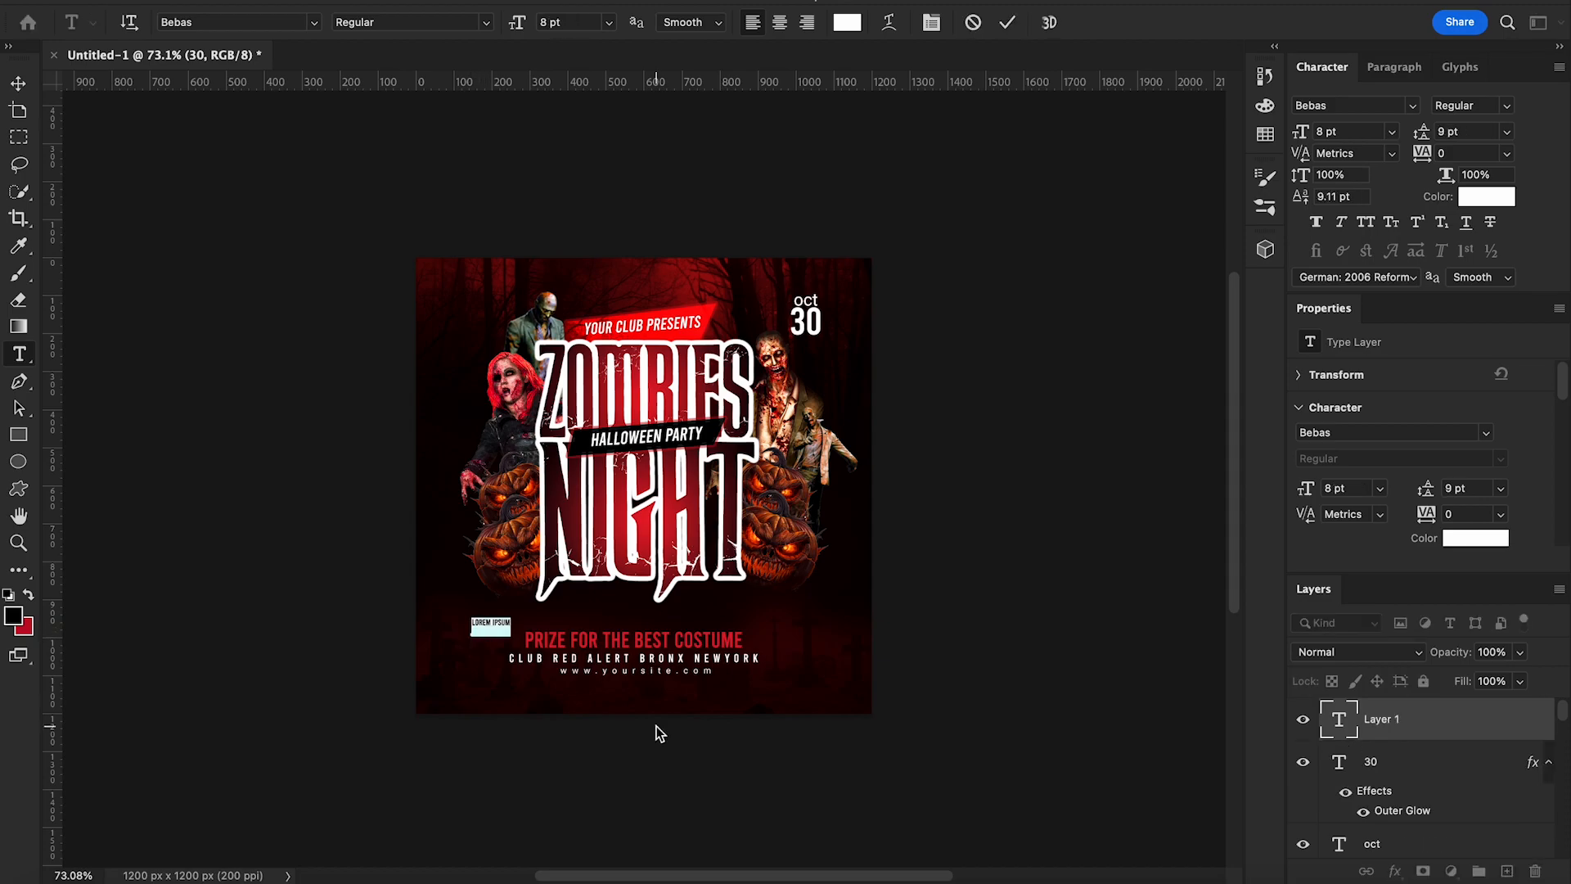
{"action": "type", "text": "DJ ASH & DJ John"}
{"action": "left_click", "coordinate": [18, 83]}
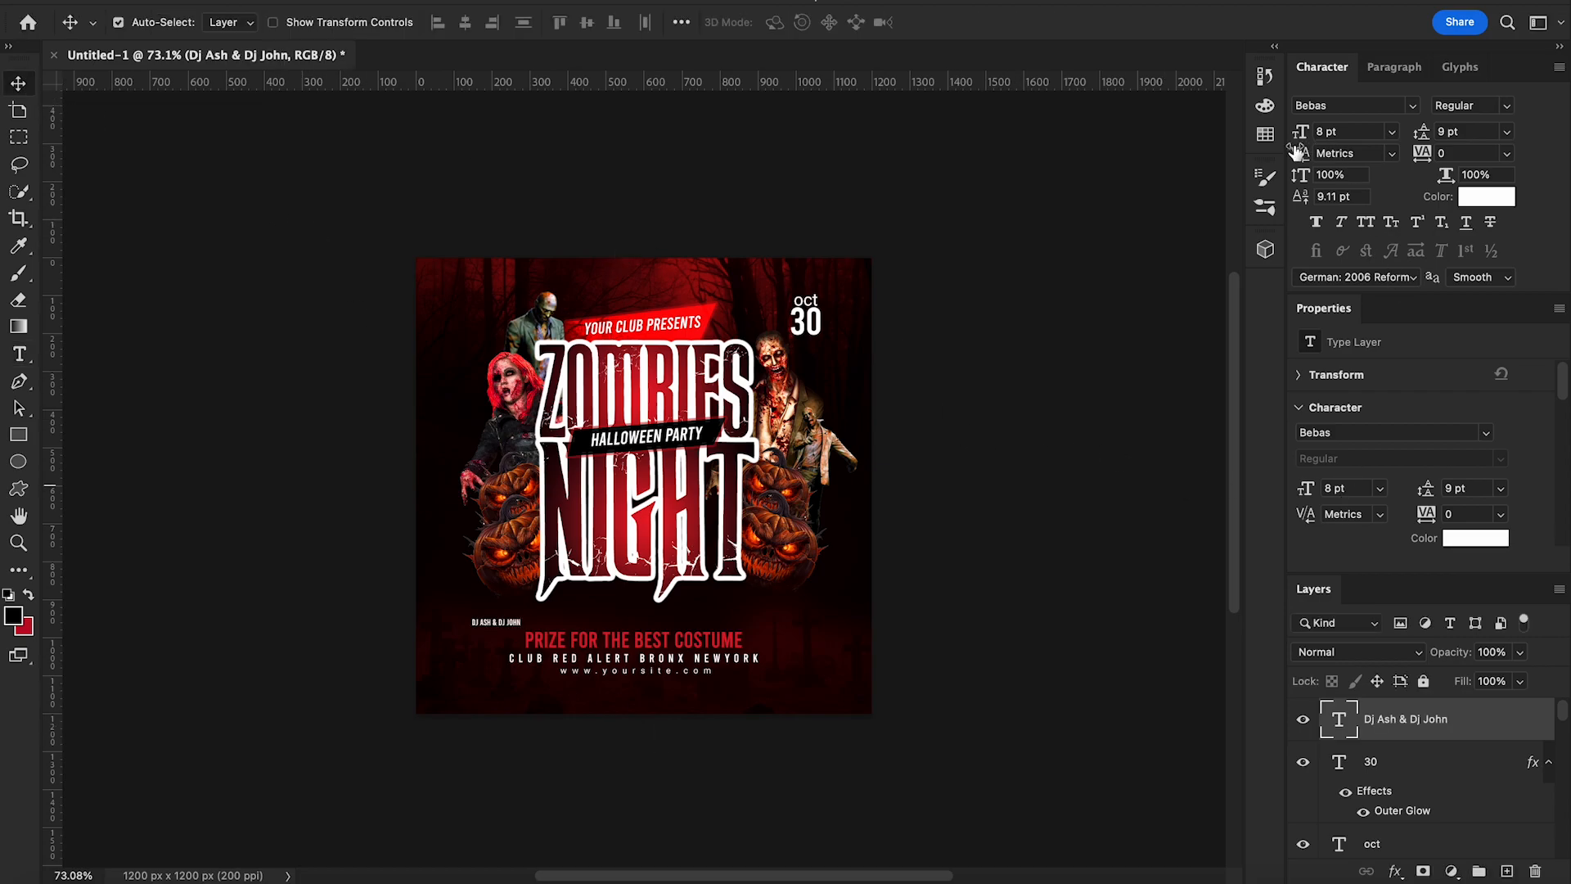
{"action": "left_click_drag", "start_coordinate": [1302, 135], "coordinate": [1312, 129]}
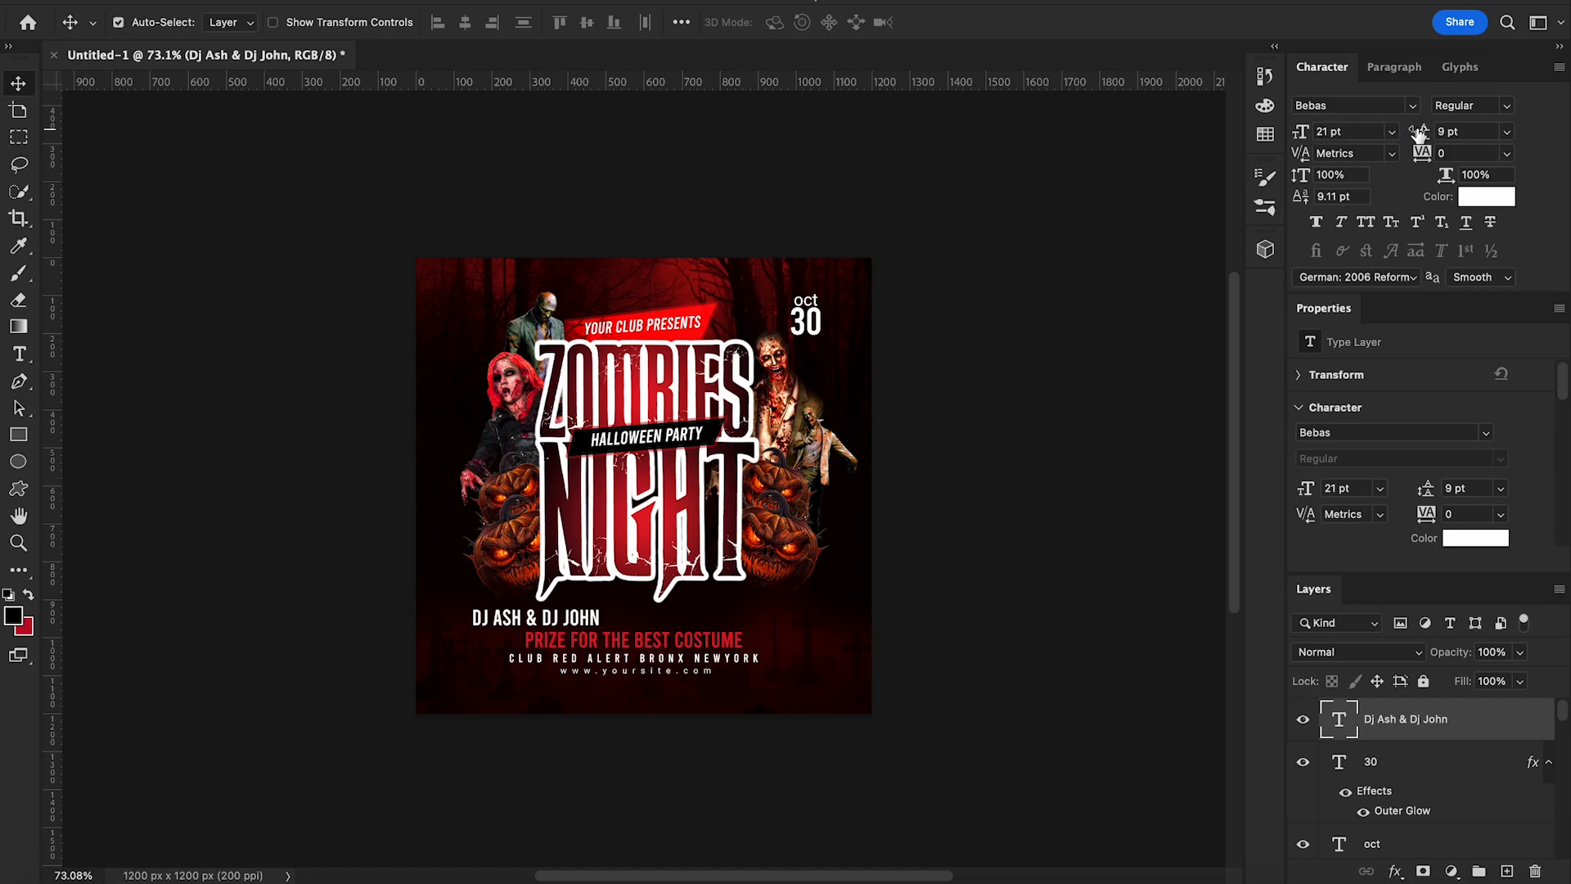
Set the DJ names in the Midnight Moon font with All Caps and move the line above the prize text
{"action": "left_click", "coordinate": [1412, 106]}
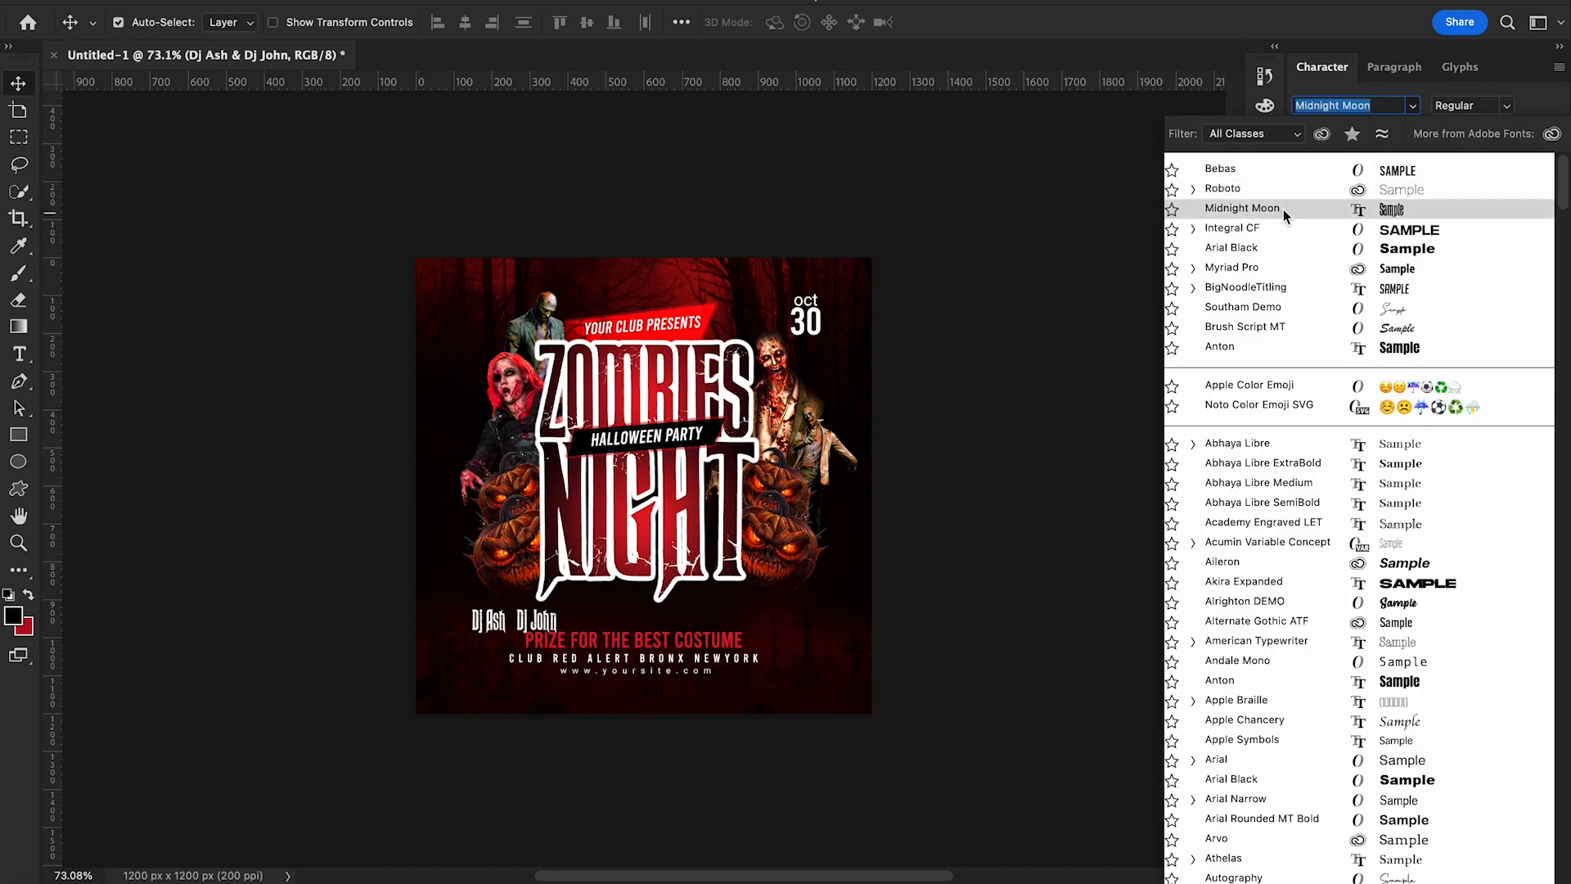
{"action": "left_click", "coordinate": [1283, 209]}
{"action": "left_click", "coordinate": [1366, 221]}
{"action": "left_click_drag", "start_coordinate": [540, 626], "coordinate": [658, 624]}
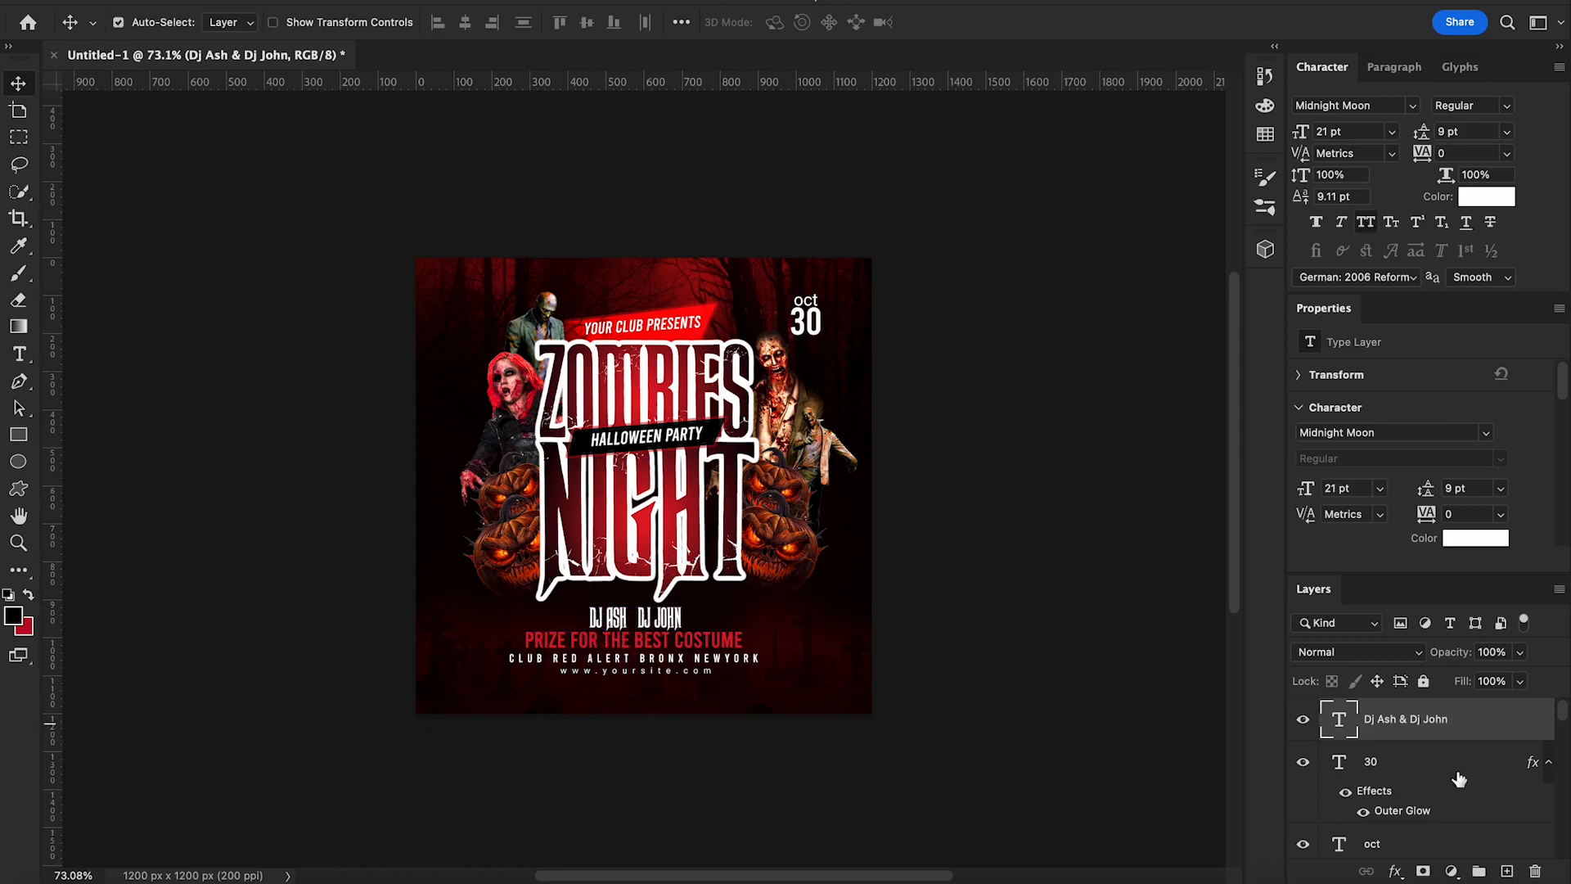
Select the prize, venue and website text layers together and shift them slightly down
{"action": "right_click", "coordinate": [688, 650]}
{"action": "left_click", "coordinate": [736, 649]}
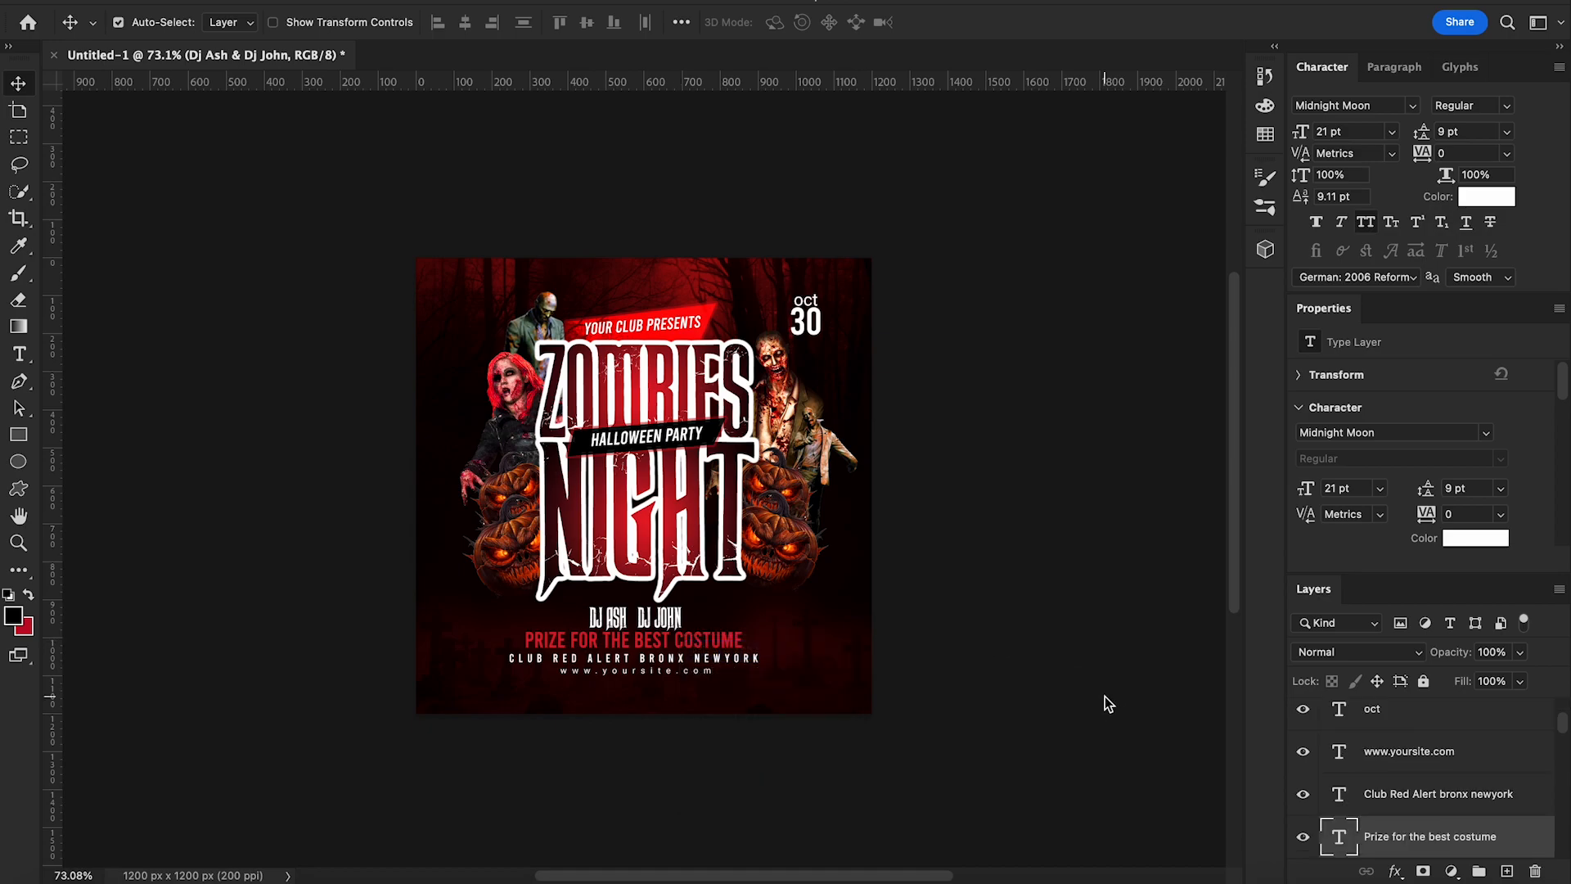
{"action": "left_click", "coordinate": [1426, 749]}
{"action": "scroll", "coordinate": [1425, 750], "scroll_direction": "up", "scroll_amount": 1}
{"action": "left_click", "coordinate": [1424, 730], "text": "ctrl"}
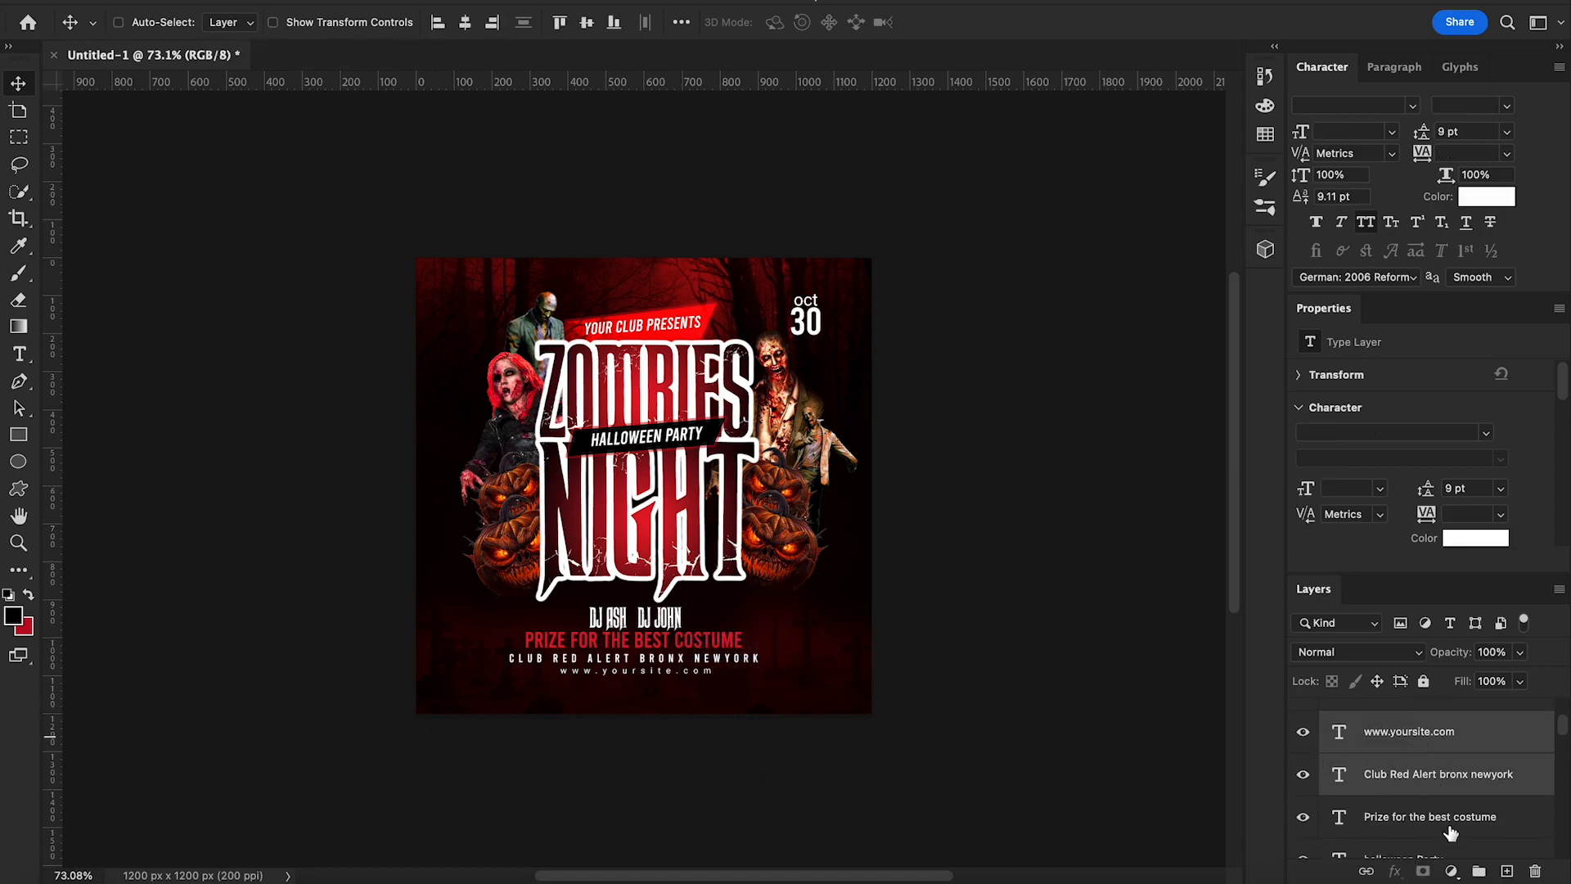
{"action": "left_click", "coordinate": [1424, 816], "text": "ctrl"}
{"action": "left_click_drag", "start_coordinate": [702, 676], "coordinate": [705, 691]}
Scale the DJ names text up to about 28 pt so it fills the space above the prize line
{"action": "right_click", "coordinate": [651, 622]}
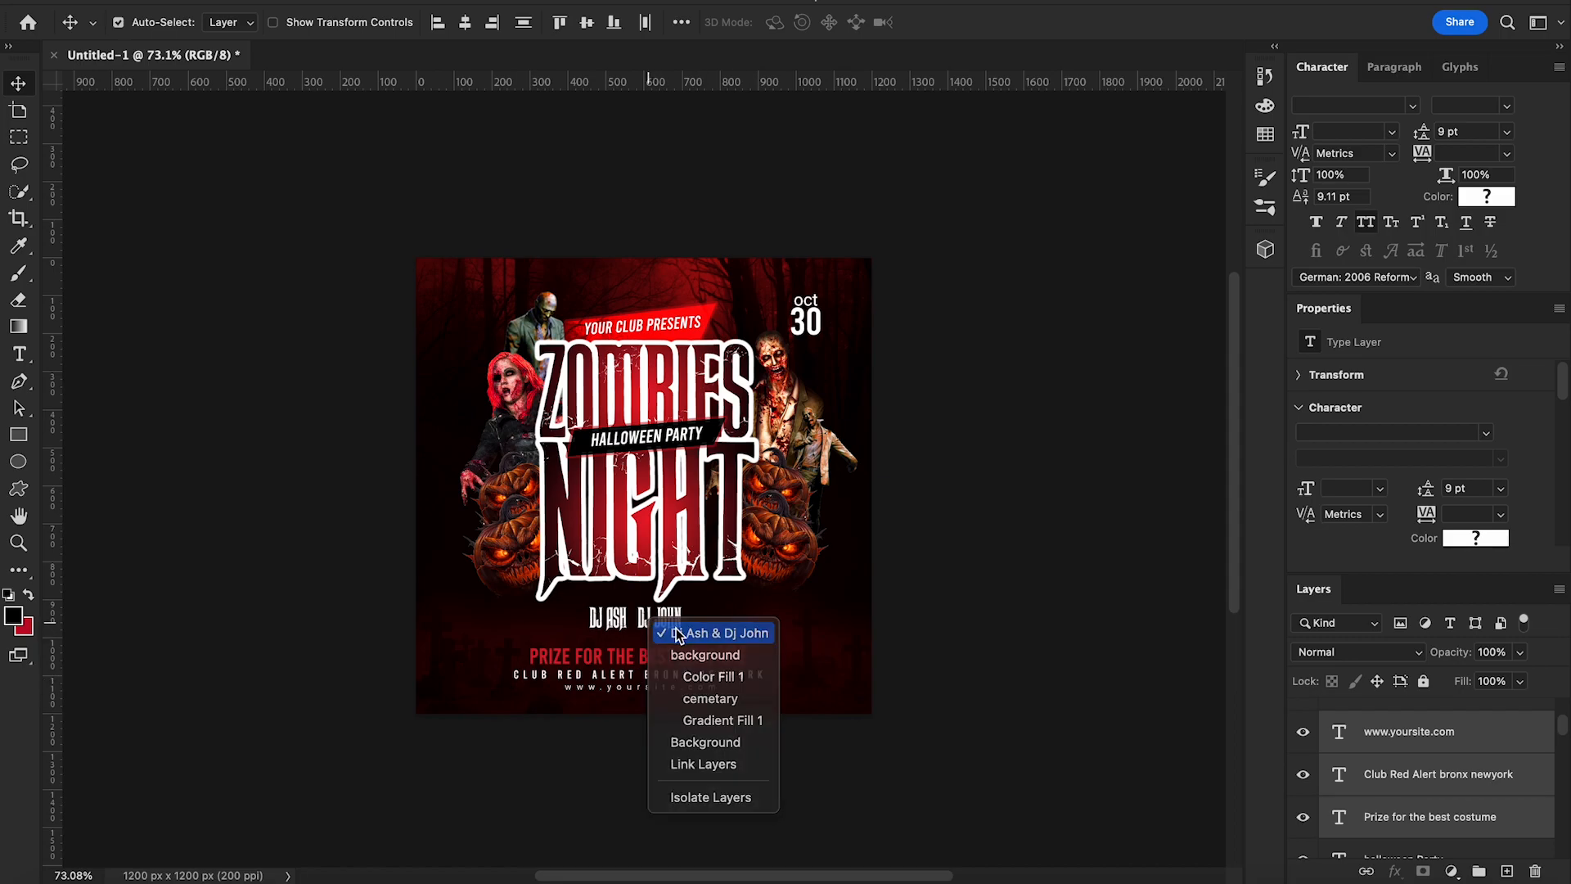
{"action": "left_click", "coordinate": [667, 625]}
{"action": "double_click", "coordinate": [646, 638]}
{"action": "left_click", "coordinate": [18, 83]}
{"action": "key", "text": "ctrl+t"}
{"action": "left_click_drag", "start_coordinate": [681, 635], "coordinate": [704, 643]}
{"action": "key", "text": "Return"}
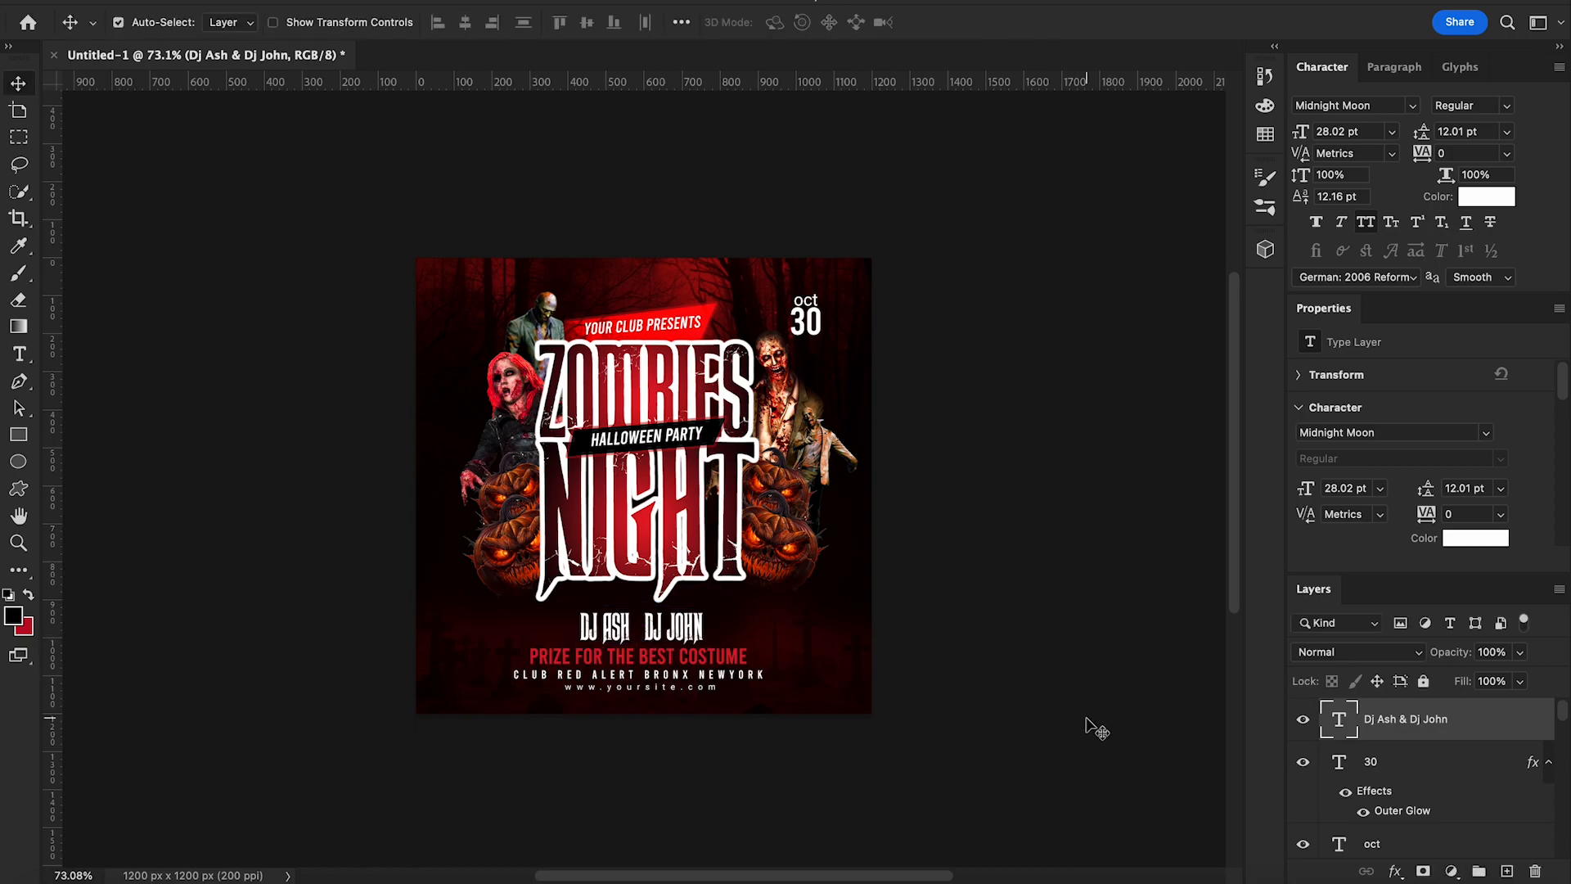
Preview another font for the DJ names, keep Midnight Moon, and nudge the line left to centre it above the prize text
{"action": "left_click", "coordinate": [1411, 105]}
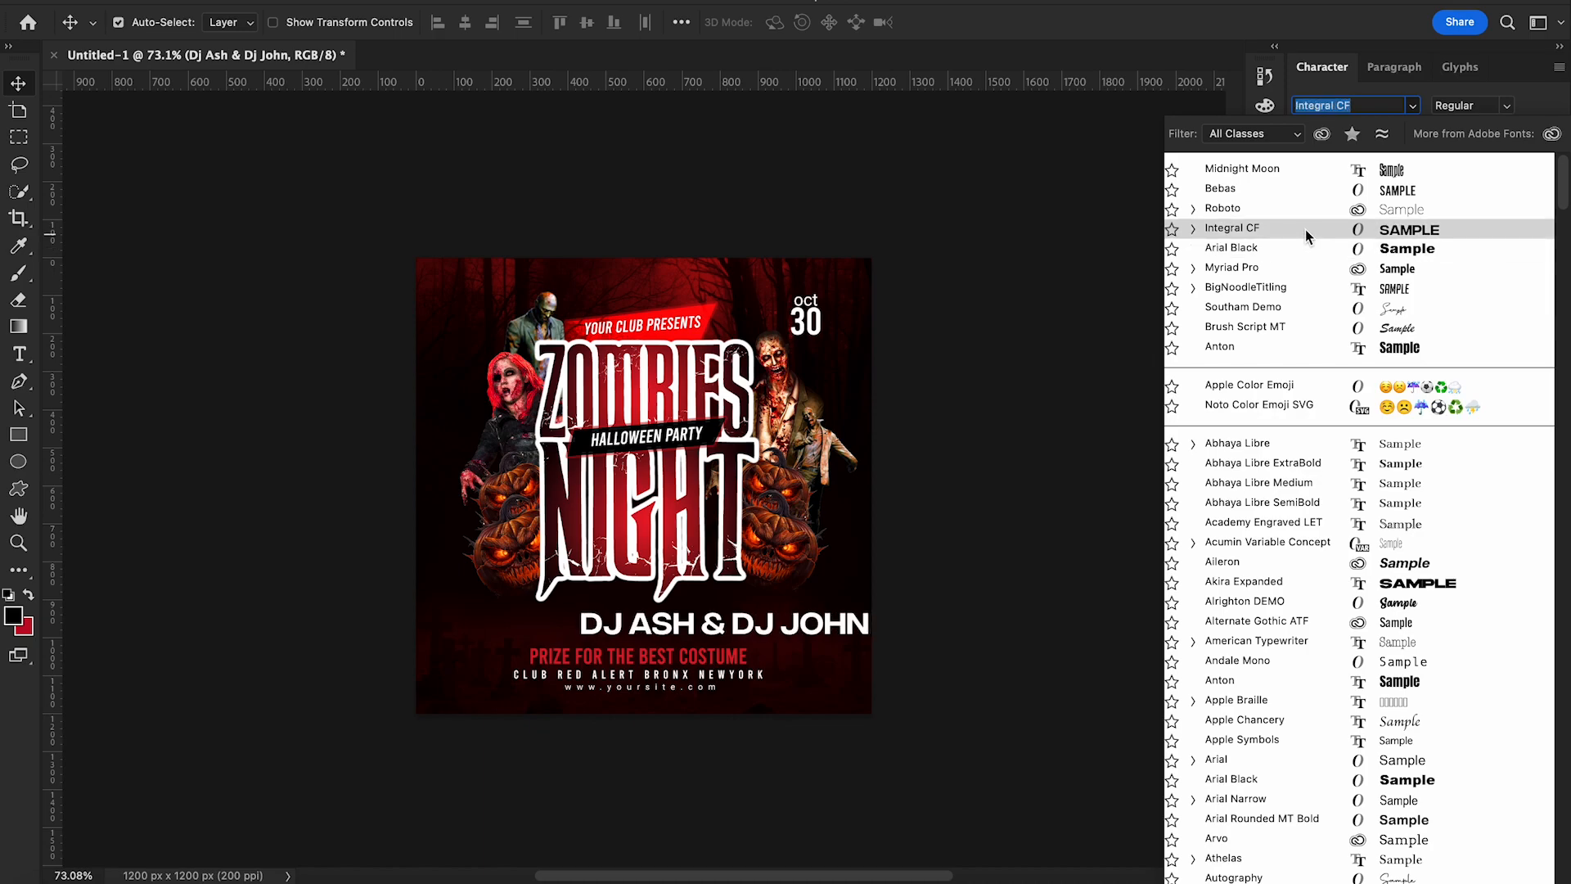
{"action": "left_click", "coordinate": [1298, 168]}
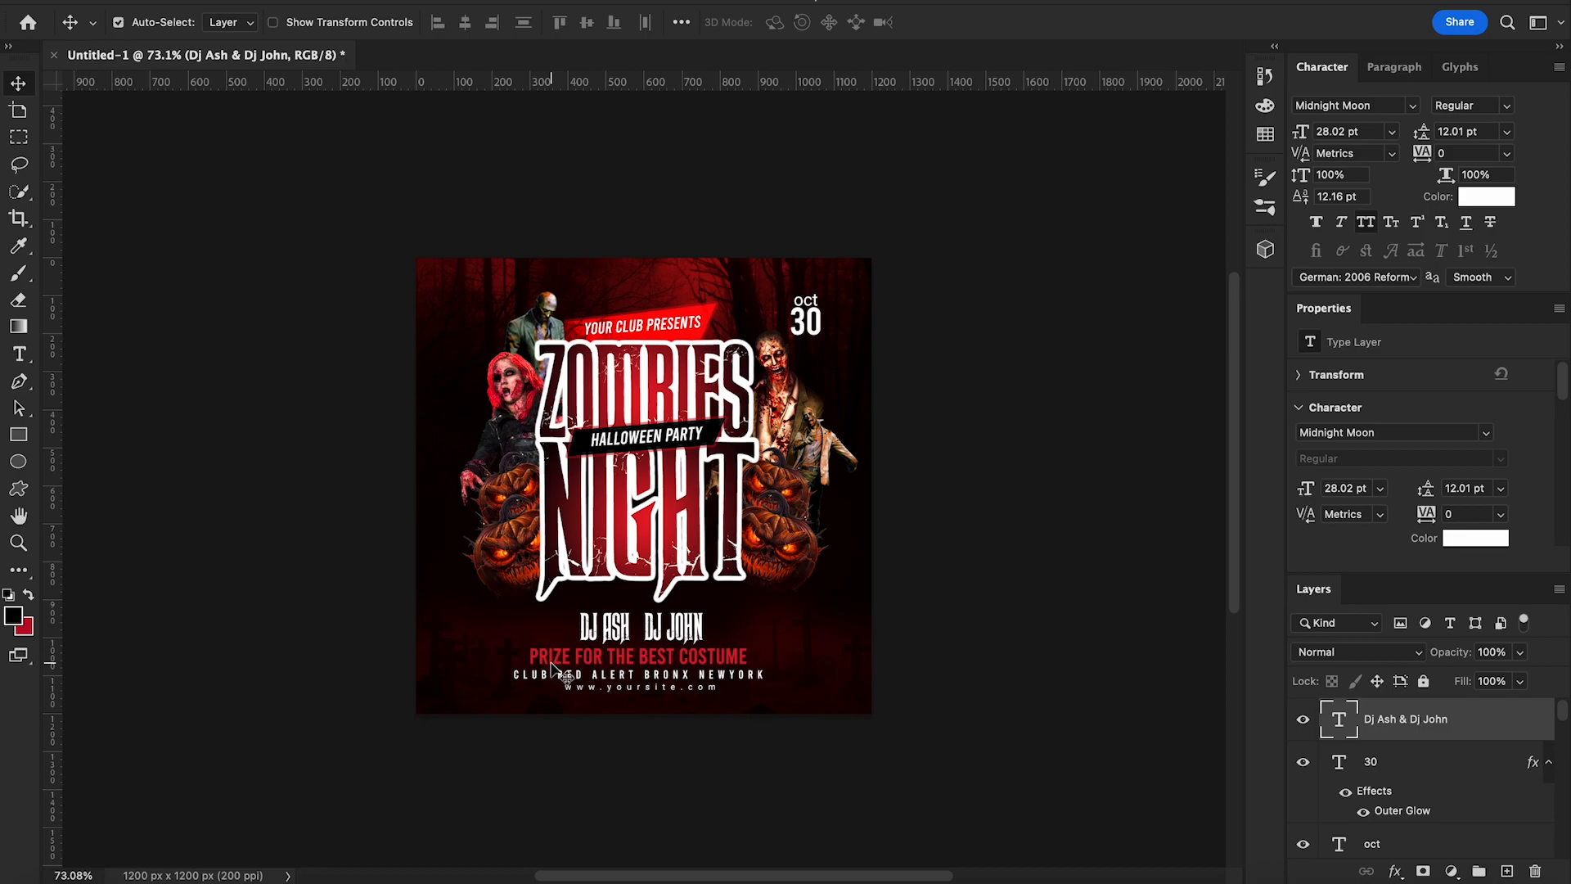
{"action": "key", "text": "Left"}
{"action": "key", "text": "Left"}
{"action": "key", "text": "Left"}
{"action": "key", "text": "Left"}
{"action": "key", "text": "Left"}
{"action": "key", "text": "Left"}
{"action": "key", "text": "Left"}
{"action": "key", "text": "Left"}
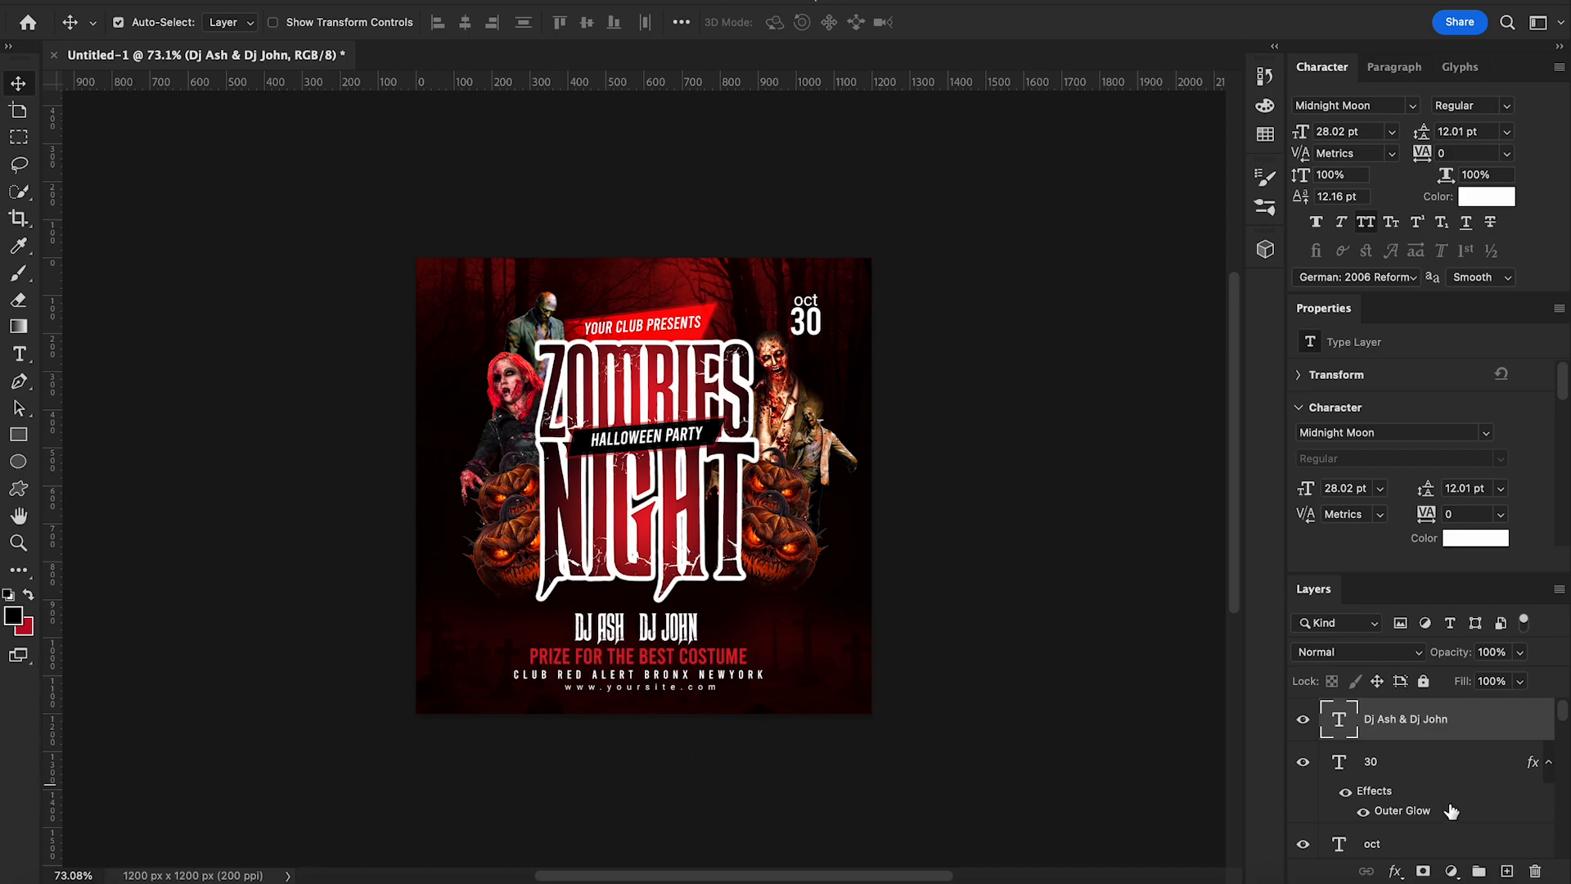
{"action": "right_click", "coordinate": [722, 662]}
{"action": "left_click", "coordinate": [716, 660]}
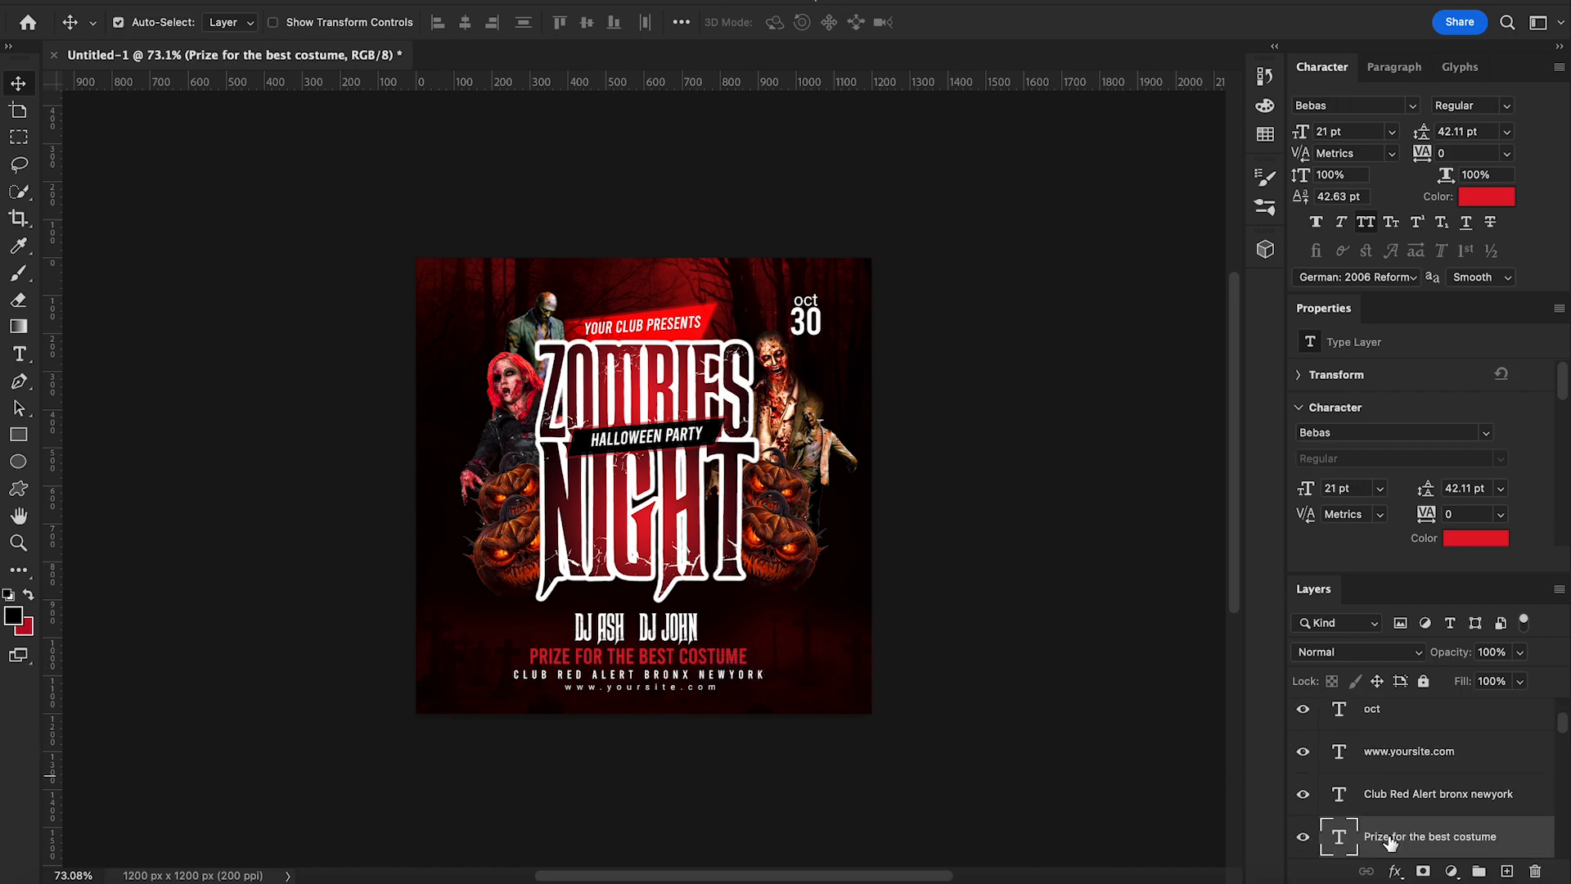
{"action": "left_click", "coordinate": [1428, 813], "text": "shift"}
{"action": "left_click", "coordinate": [1416, 765], "text": "shift"}
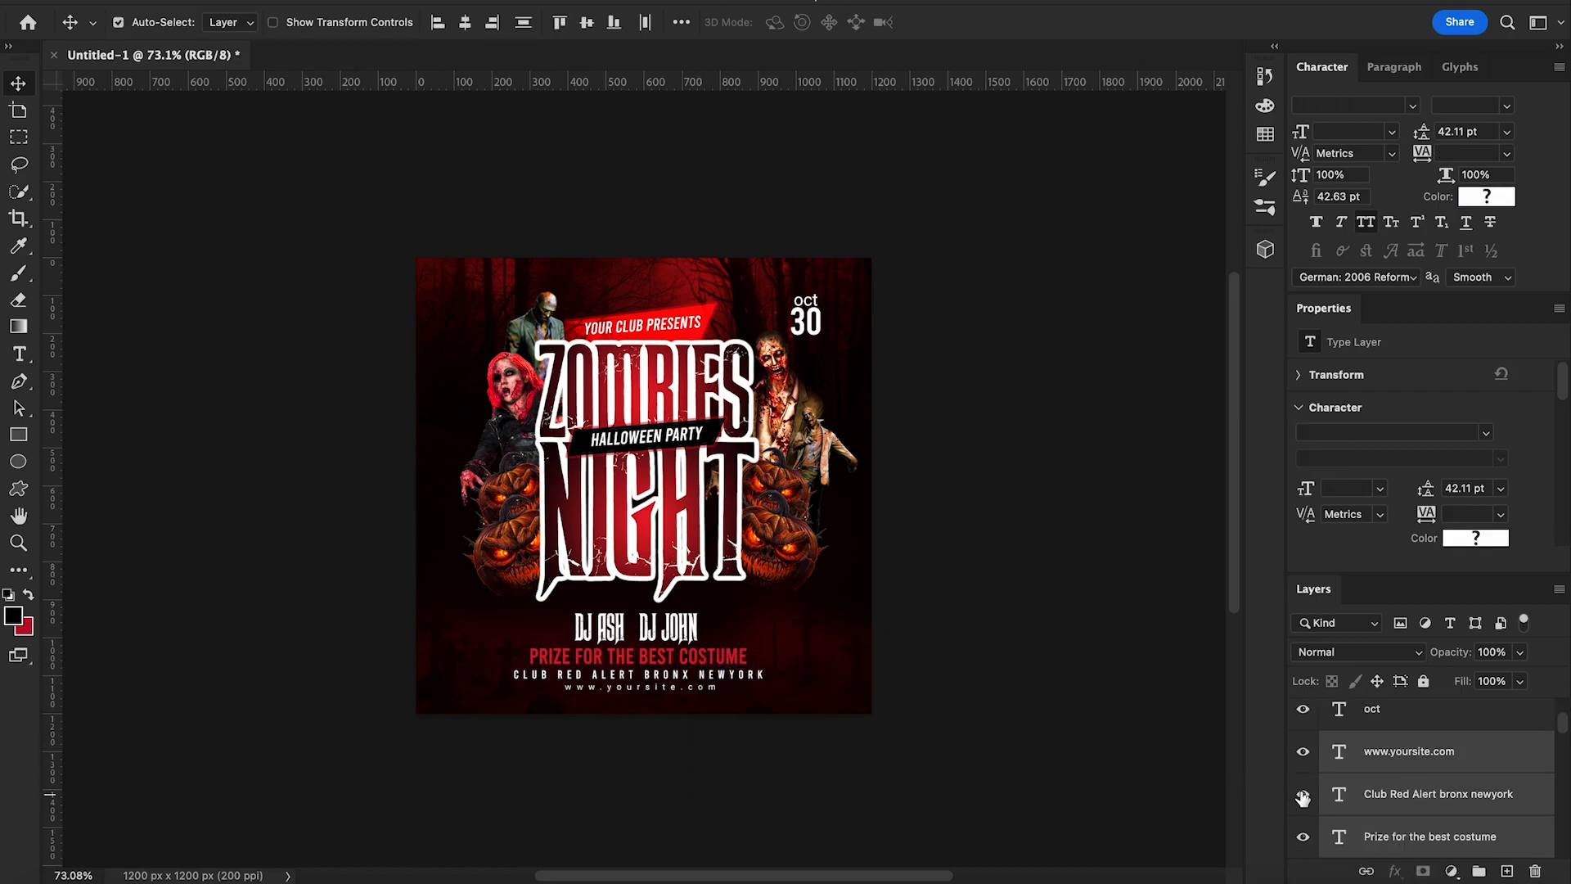
Place flare.png above the venue text layer and scale it down to about half its placed size
{"action": "left_click", "coordinate": [1409, 797]}
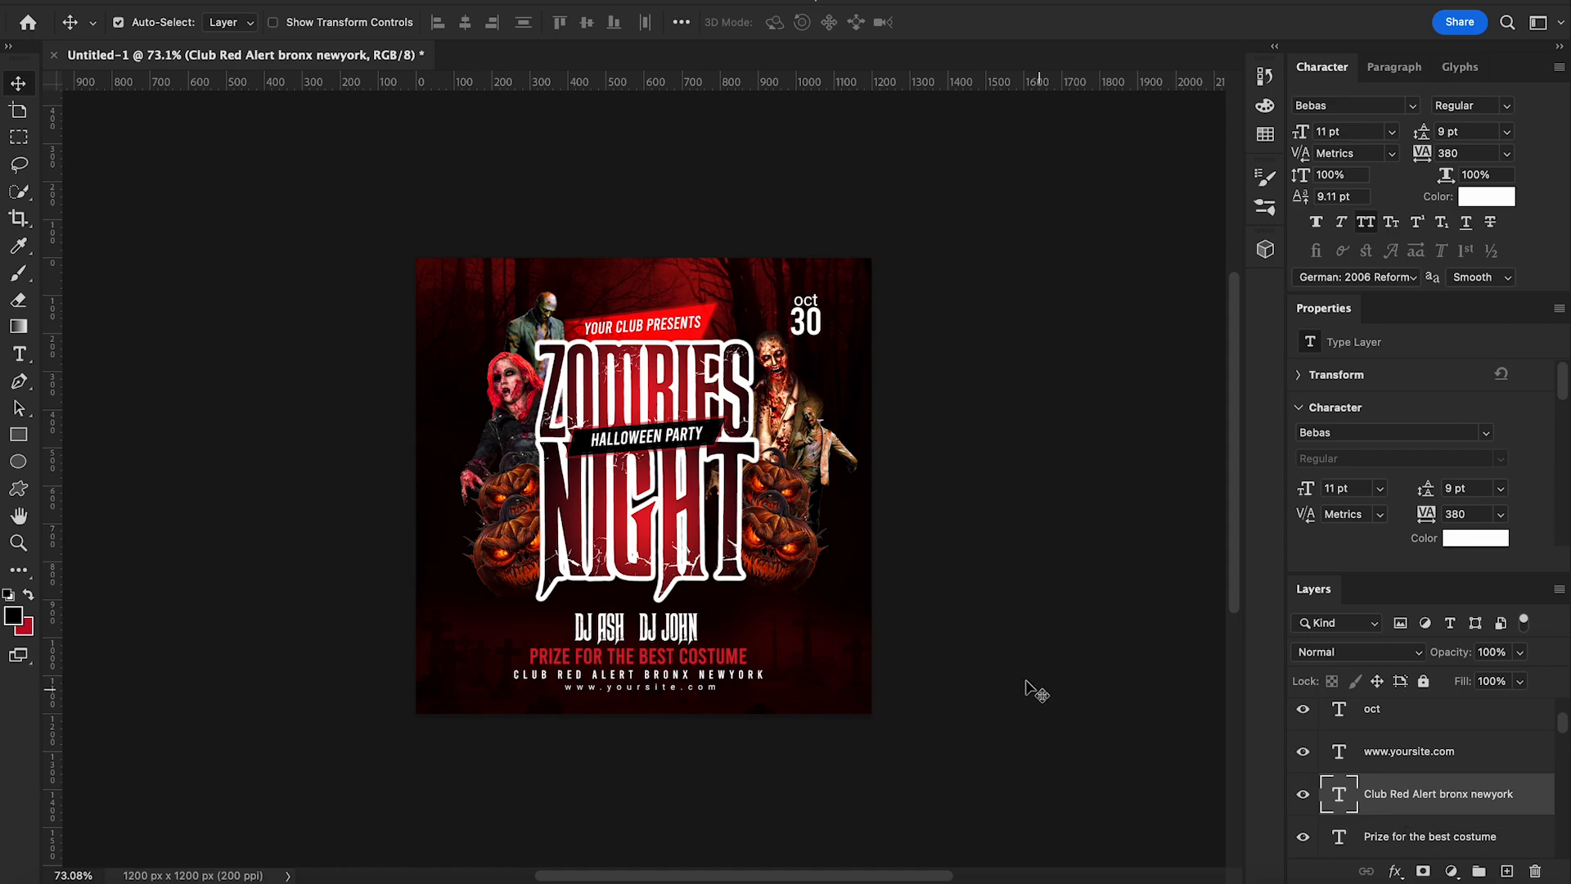
{"action": "left_click", "coordinate": [23, 880]}
{"action": "left_click_drag", "start_coordinate": [507, 185], "coordinate": [560, 683]}
{"action": "left_click_drag", "start_coordinate": [484, 773], "coordinate": [484, 774]}
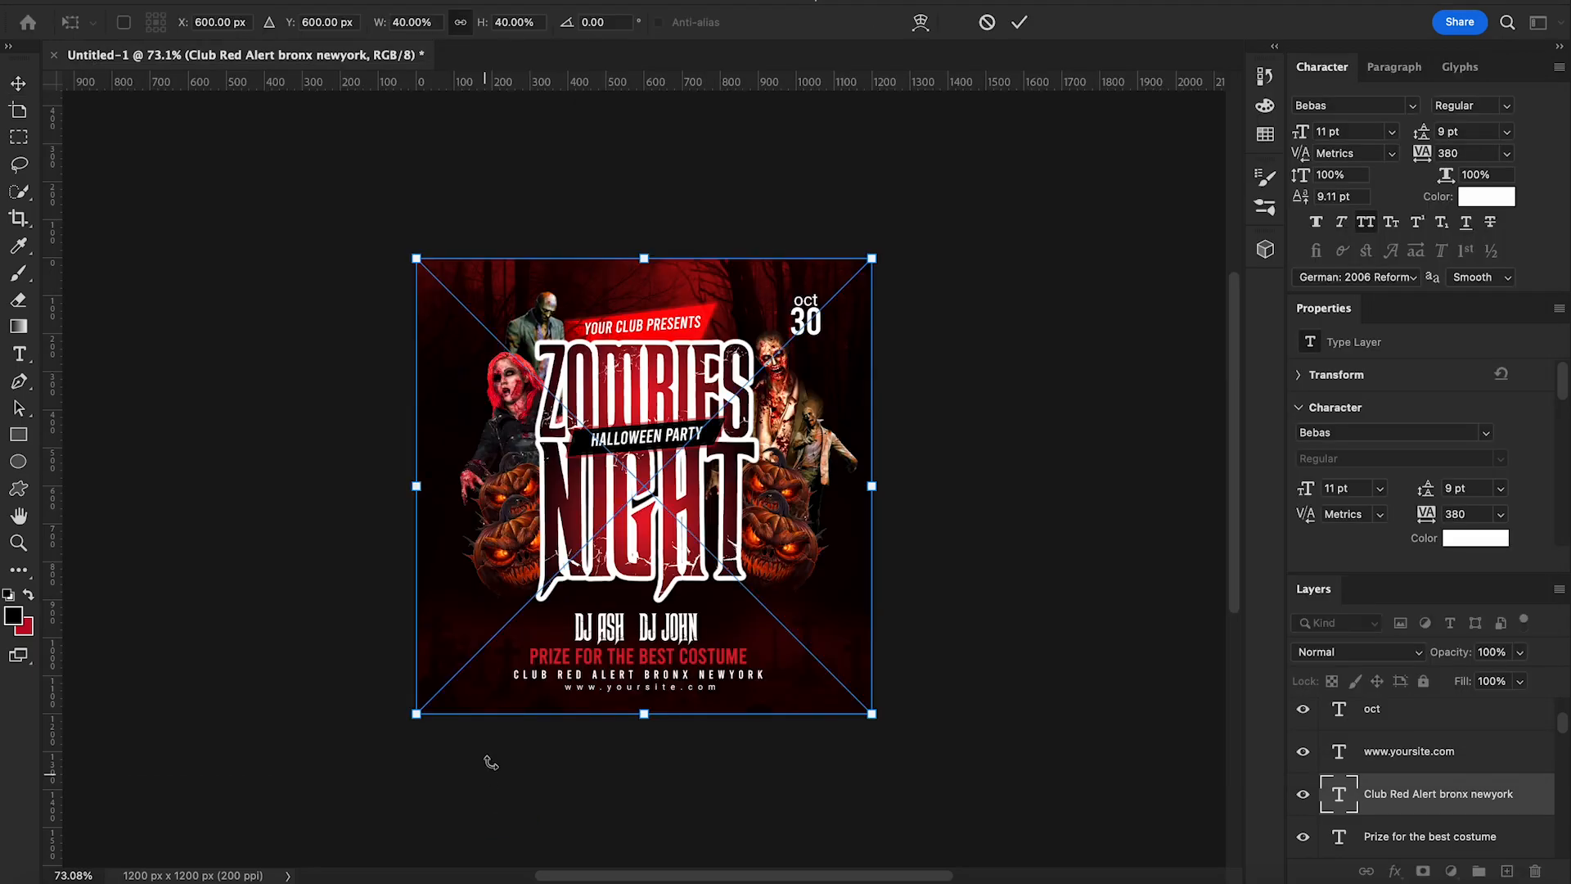
{"action": "left_click_drag", "start_coordinate": [870, 710], "coordinate": [635, 473]}
Flatten the flare to about 400 by 85 px, tilt it about -5° and position it along the YOUR CLUB PRESENTS banner's upper edge
{"action": "left_click_drag", "start_coordinate": [532, 360], "coordinate": [654, 298]}
{"action": "left_click_drag", "start_coordinate": [757, 442], "coordinate": [772, 404]}
{"action": "left_click_drag", "start_coordinate": [640, 206], "coordinate": [640, 337]}
{"action": "left_click_drag", "start_coordinate": [679, 393], "coordinate": [663, 336]}
{"action": "key", "text": "Return"}
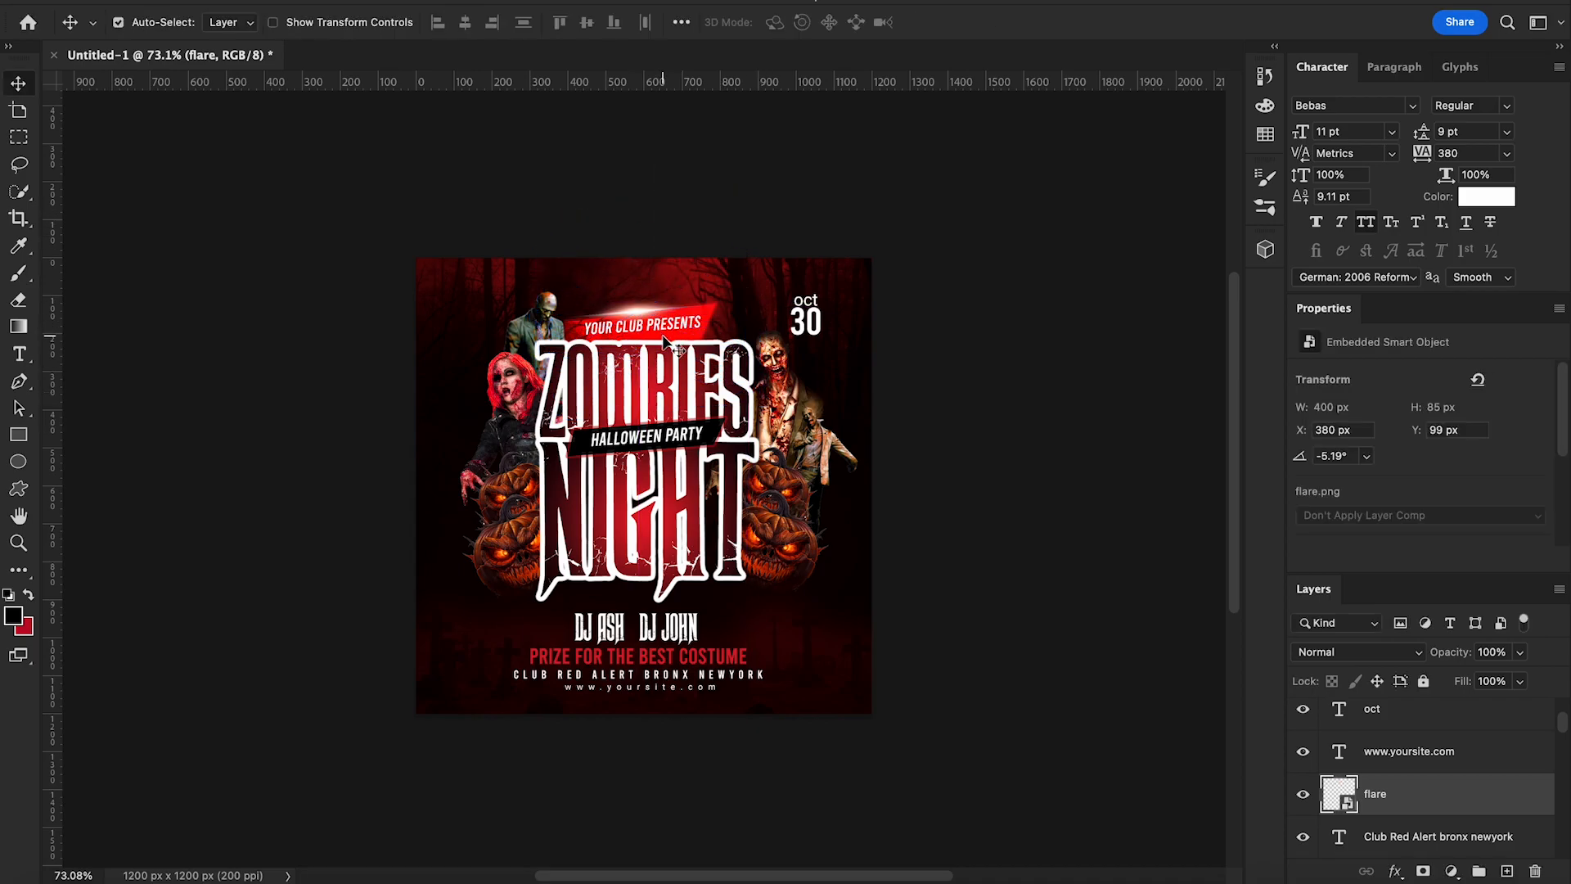
{"action": "key", "text": "Up"}
{"action": "key", "text": "Up"}
Place light-effect.png and position its glow over the lower part of the NIGHT lettering
{"action": "left_click", "coordinate": [60, 882]}
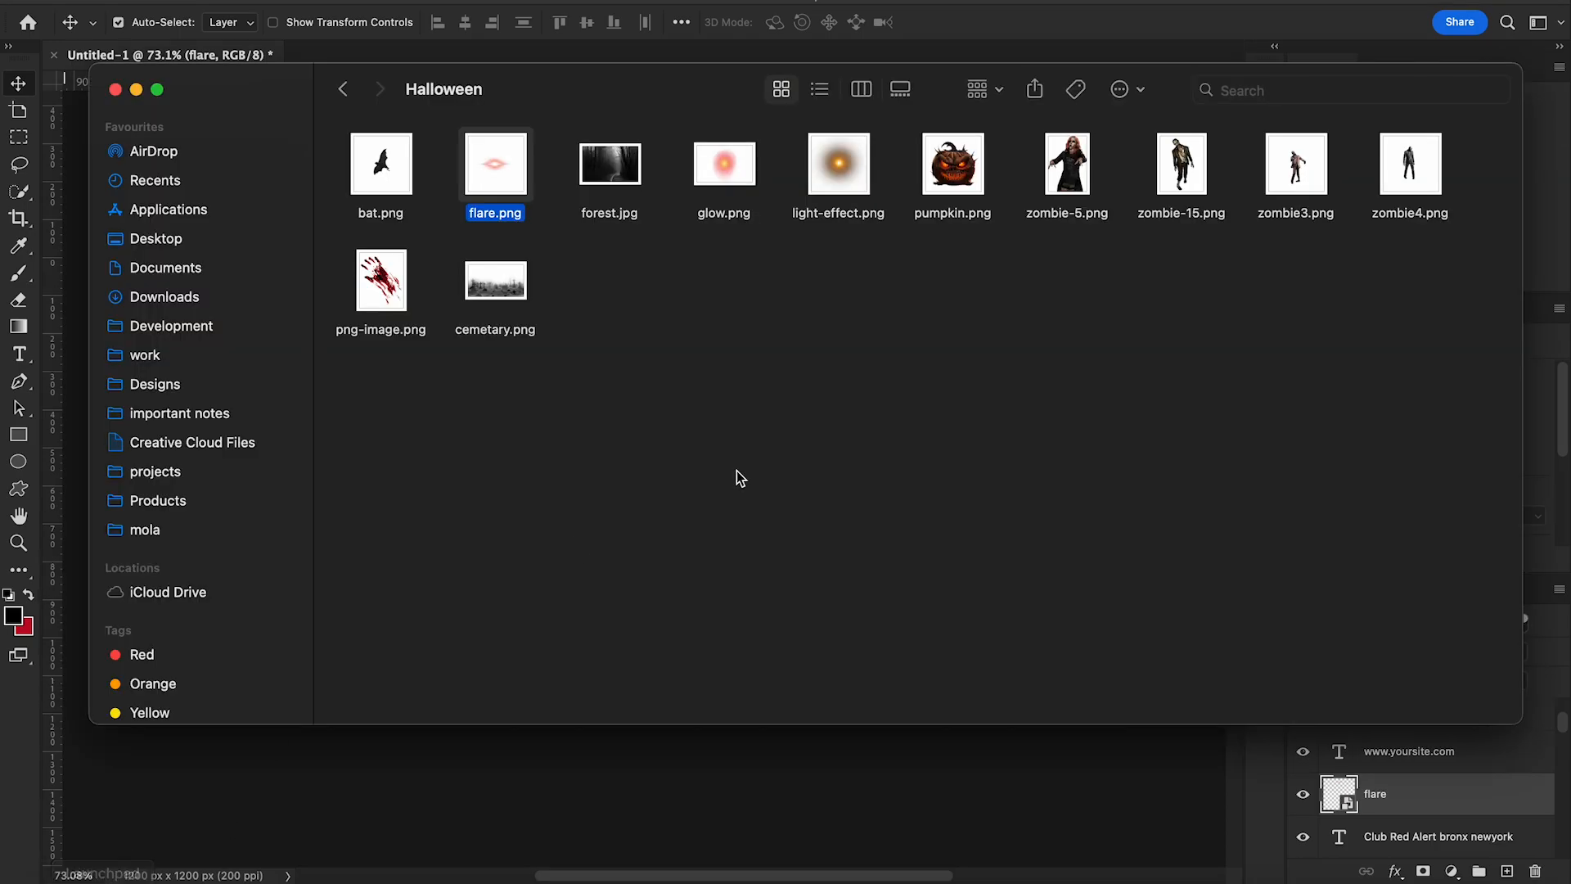
{"action": "left_click", "coordinate": [831, 193]}
{"action": "left_click_drag", "start_coordinate": [589, 807], "coordinate": [792, 687]}
{"action": "left_click_drag", "start_coordinate": [669, 533], "coordinate": [671, 602]}
{"action": "key", "text": "Return"}
Move the light-effect layer just below the DJ names layer and set its blend mode to Screen
{"action": "left_click_drag", "start_coordinate": [1409, 809], "coordinate": [1380, 748]}
{"action": "left_click", "coordinate": [1421, 647]}
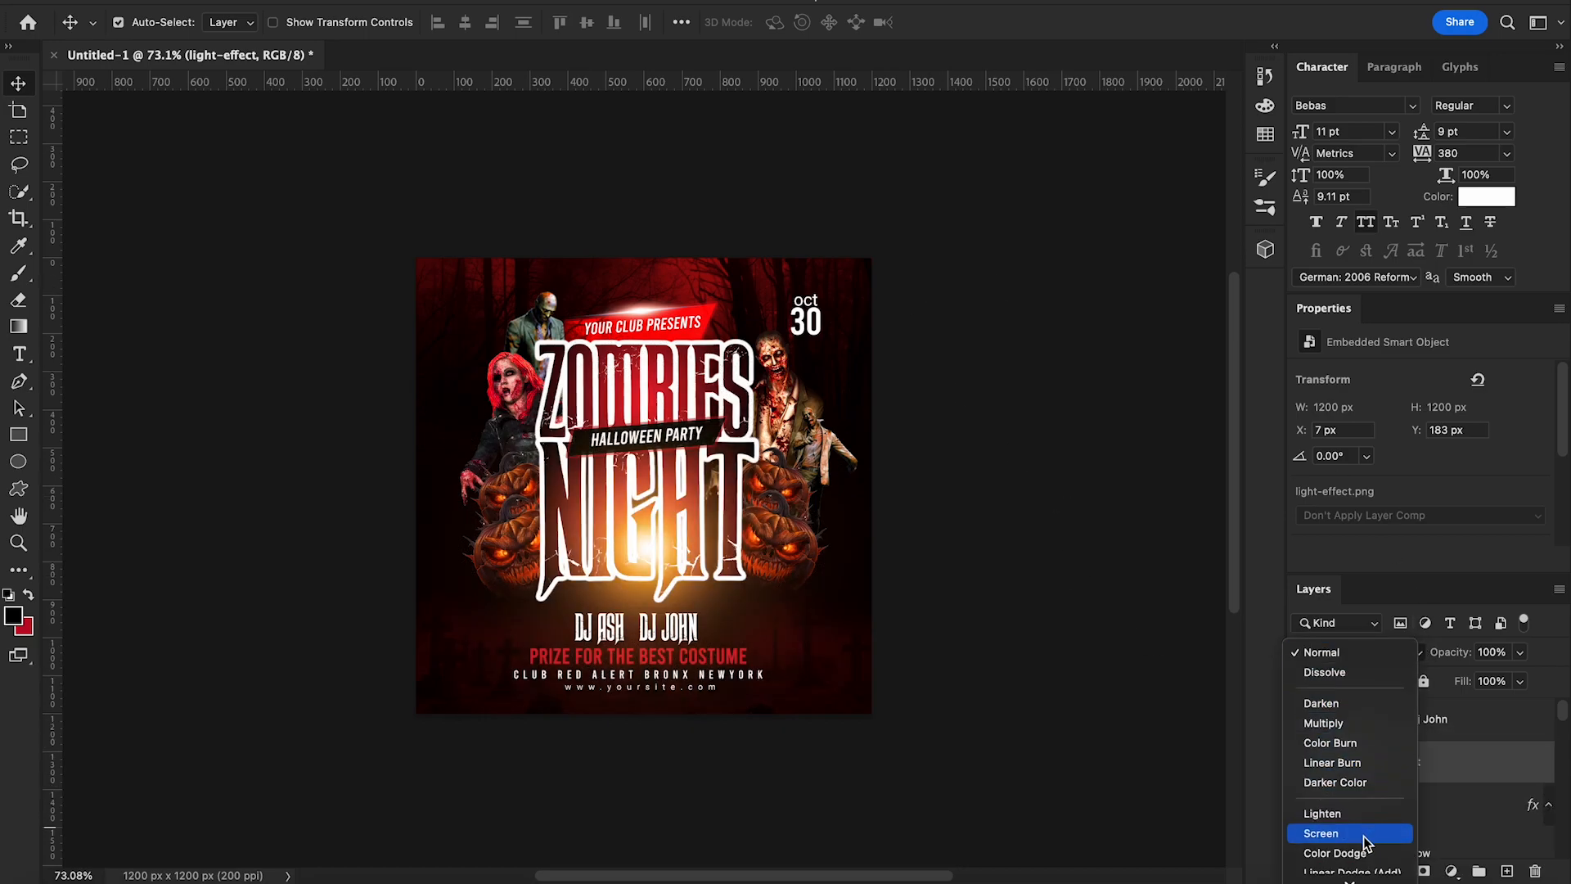
{"action": "left_click", "coordinate": [1321, 833]}
Duplicate the light-effect layer, scale the copy to about 19.5% and place it at the left edge of the title
{"action": "scroll", "coordinate": [1146, 778], "scroll_direction": "down", "scroll_amount": 2}
{"action": "right_click", "coordinate": [1434, 762]}
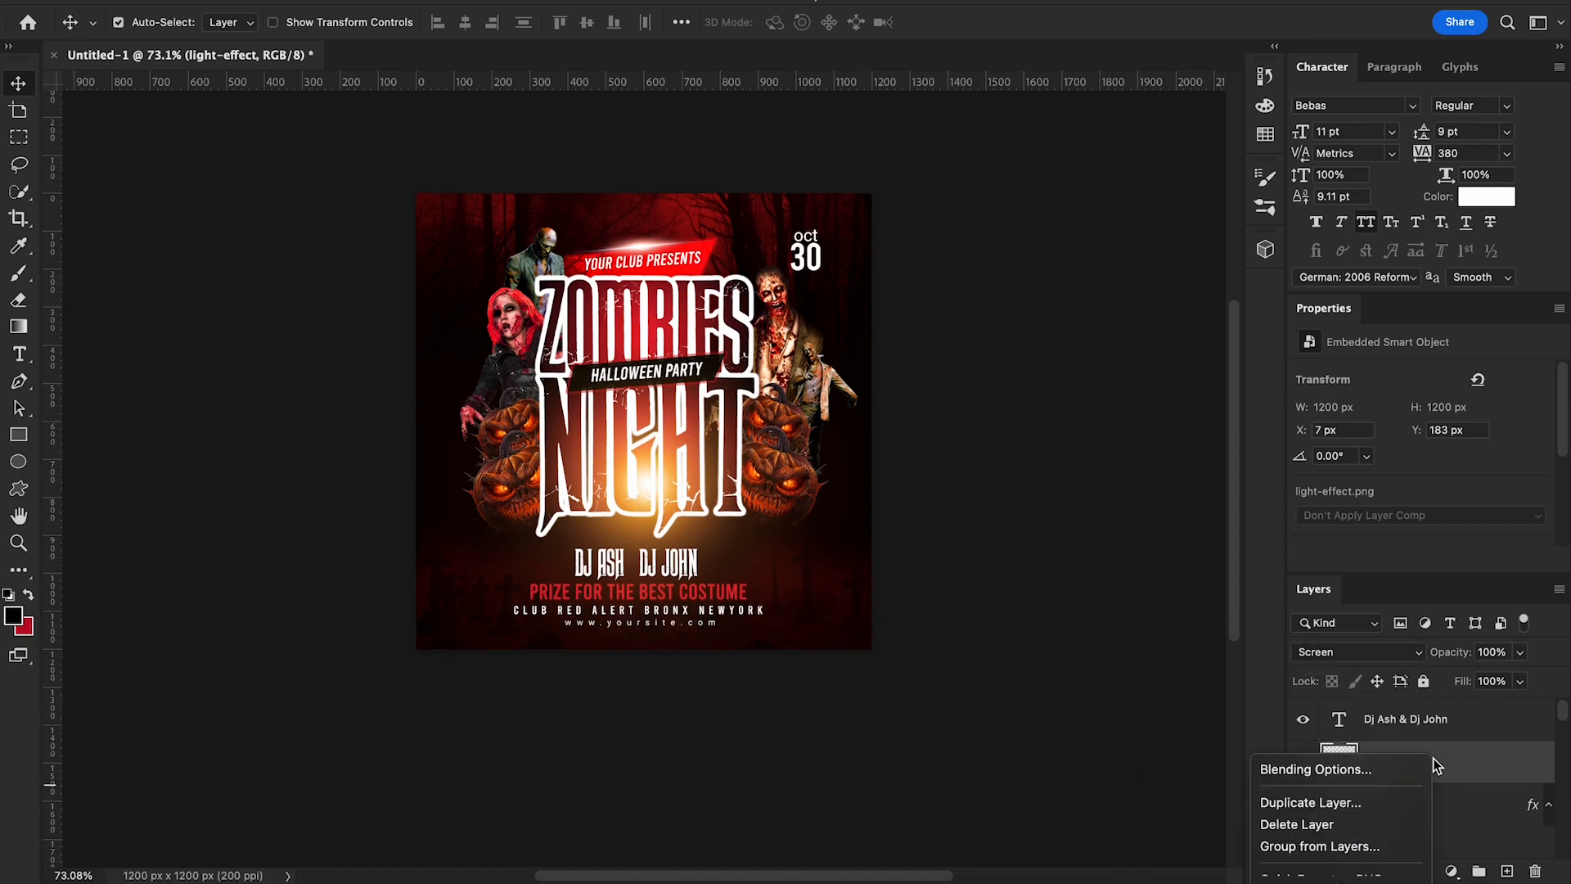
{"action": "left_click", "coordinate": [1309, 802]}
{"action": "left_click", "coordinate": [979, 365]}
{"action": "key", "text": "ctrl+t"}
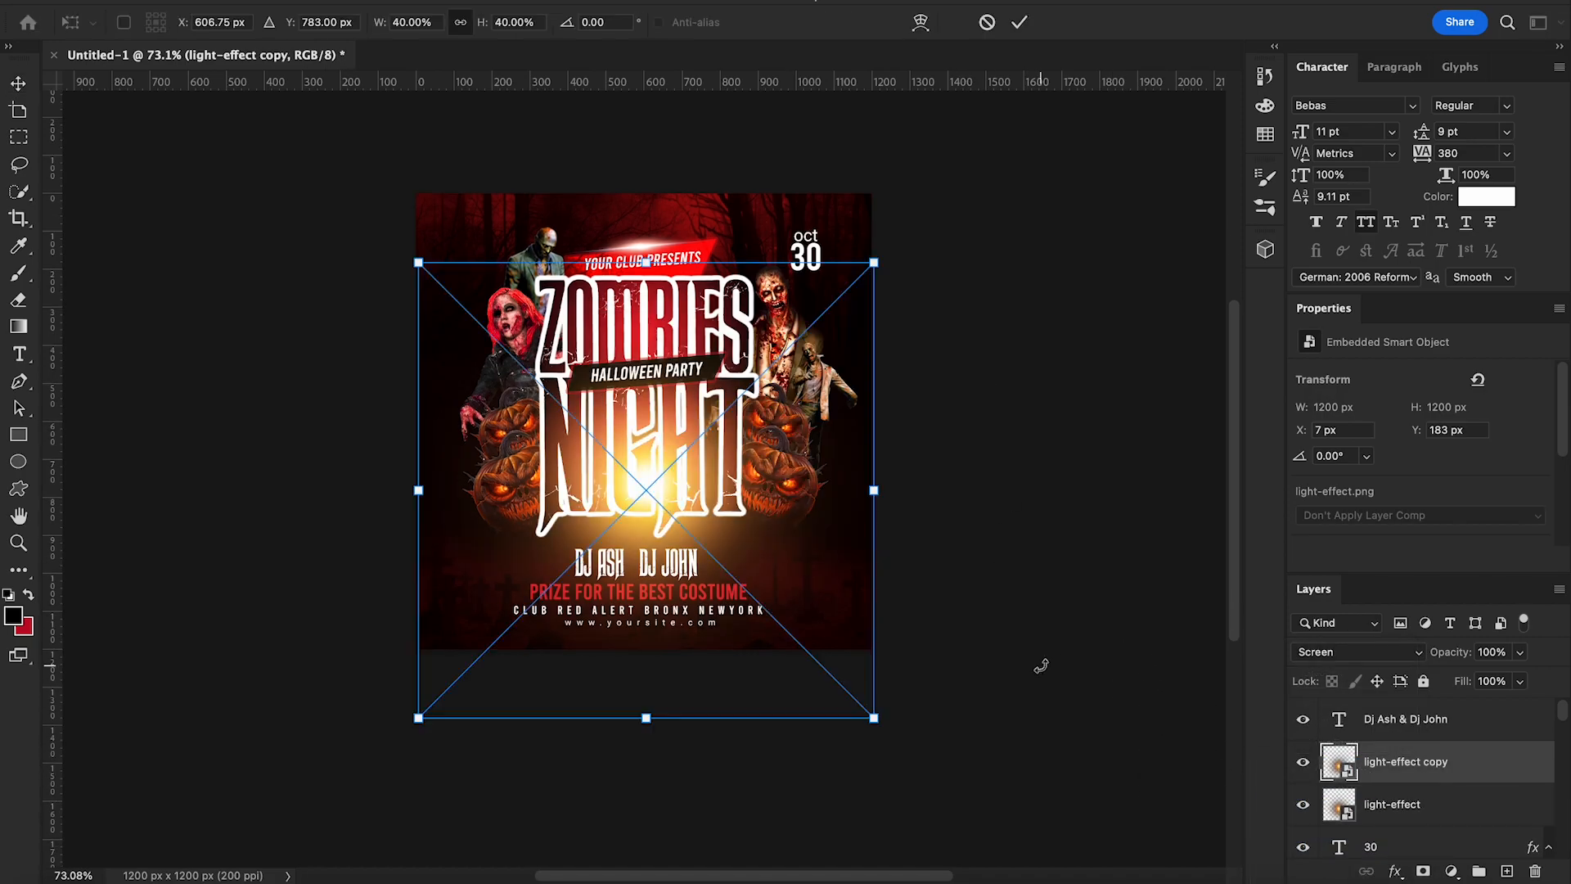
{"action": "left_click_drag", "start_coordinate": [876, 721], "coordinate": [592, 534]}
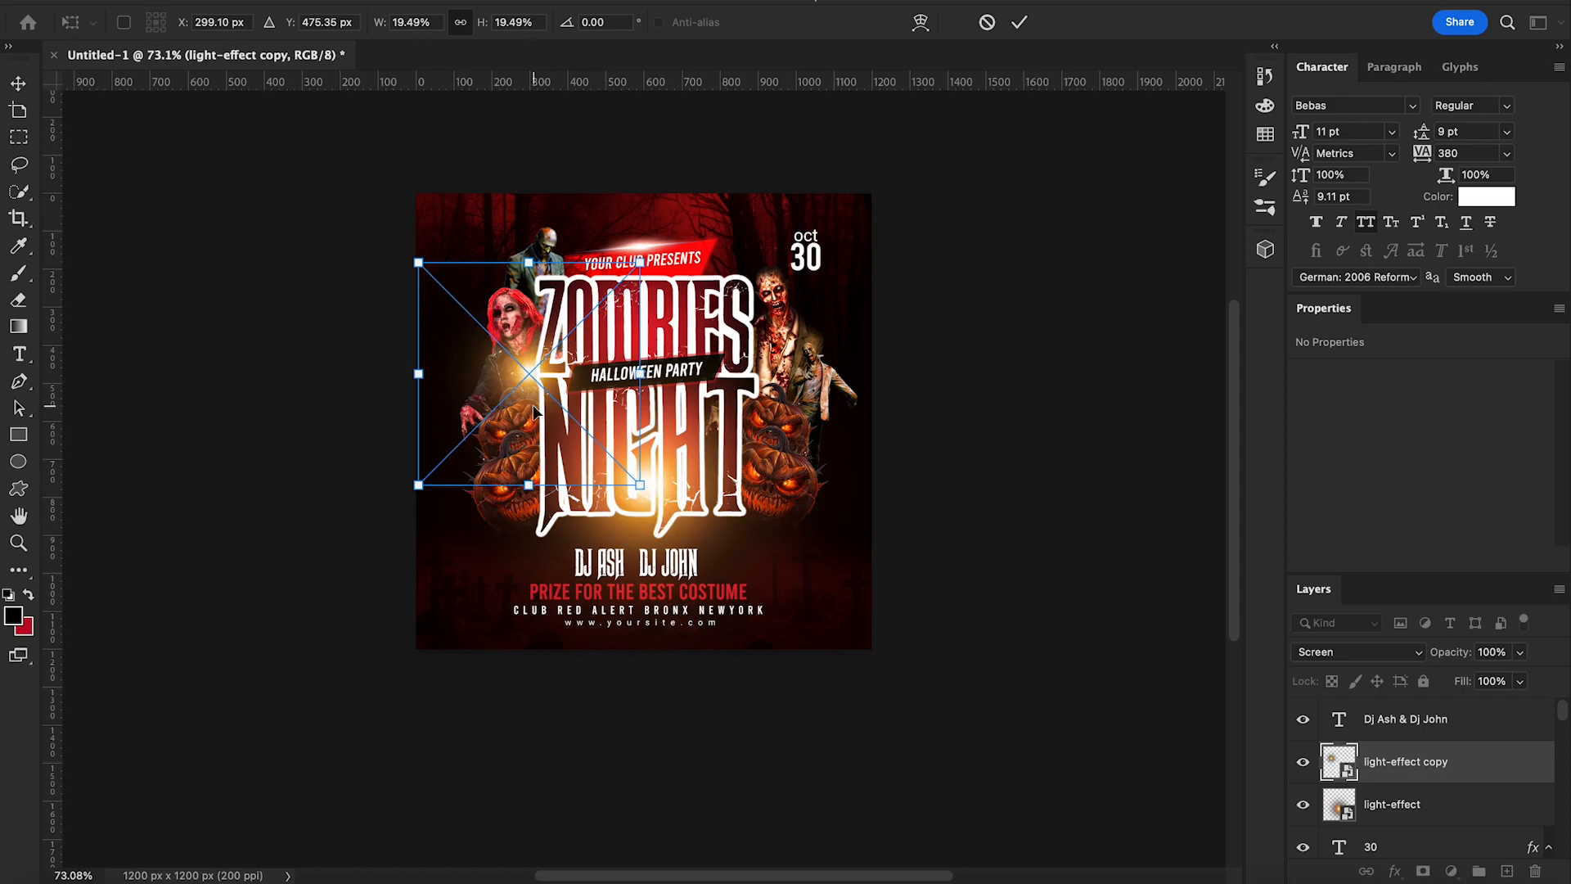
{"action": "key", "text": "Return"}
Duplicate the small light effect and move the copy to the right end of the HALLOWEEN PARTY banner
{"action": "right_click", "coordinate": [1430, 764]}
{"action": "left_click", "coordinate": [1309, 800]}
{"action": "left_click", "coordinate": [979, 364]}
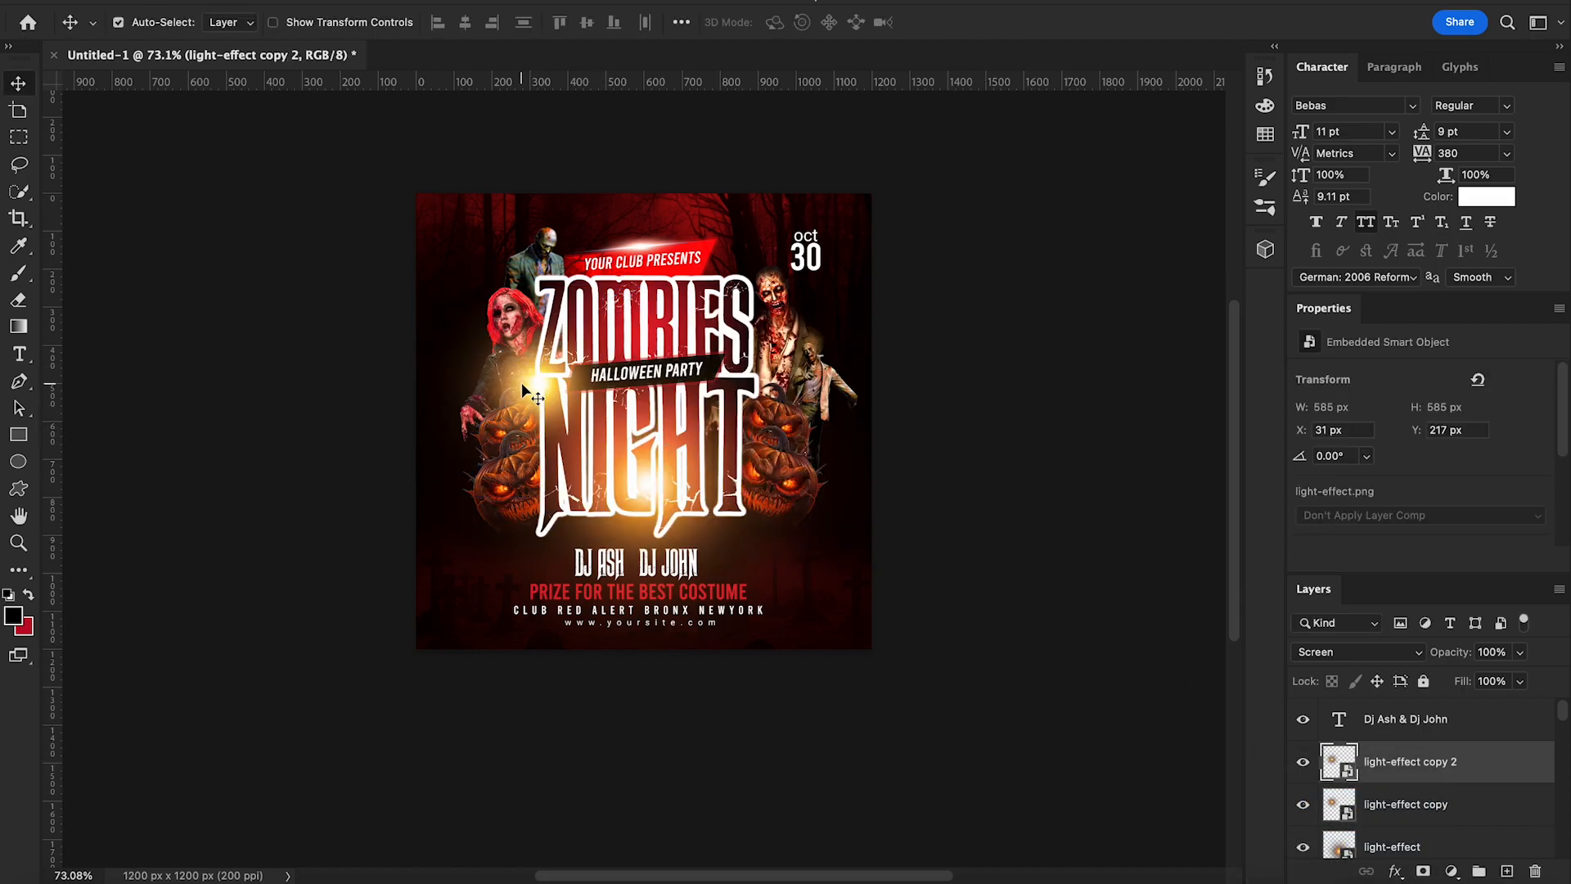
{"action": "left_click_drag", "start_coordinate": [528, 383], "coordinate": [747, 386]}
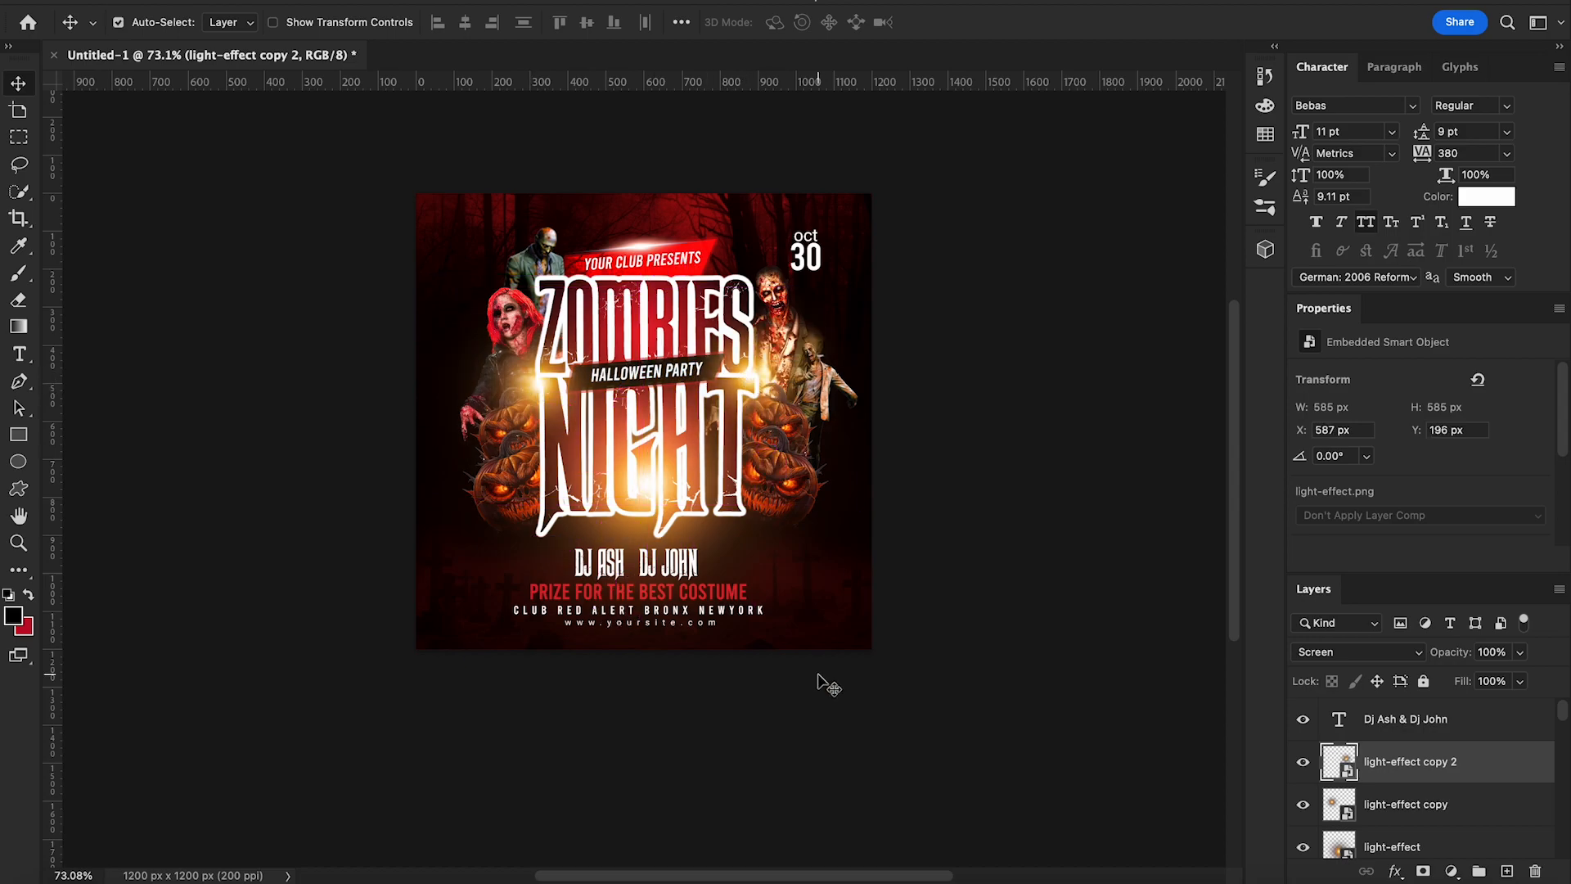
Place the bloody hand png-image.png, scale it to about 225 by 270 px and position it at the poster's lower right edge
{"action": "left_click", "coordinate": [64, 881]}
{"action": "left_click_drag", "start_coordinate": [395, 297], "coordinate": [416, 809]}
{"action": "left_click_drag", "start_coordinate": [702, 532], "coordinate": [895, 719]}
{"action": "left_click_drag", "start_coordinate": [1050, 846], "coordinate": [826, 491]}
{"action": "left_click_drag", "start_coordinate": [747, 452], "coordinate": [888, 557]}
{"action": "key", "text": "Return"}
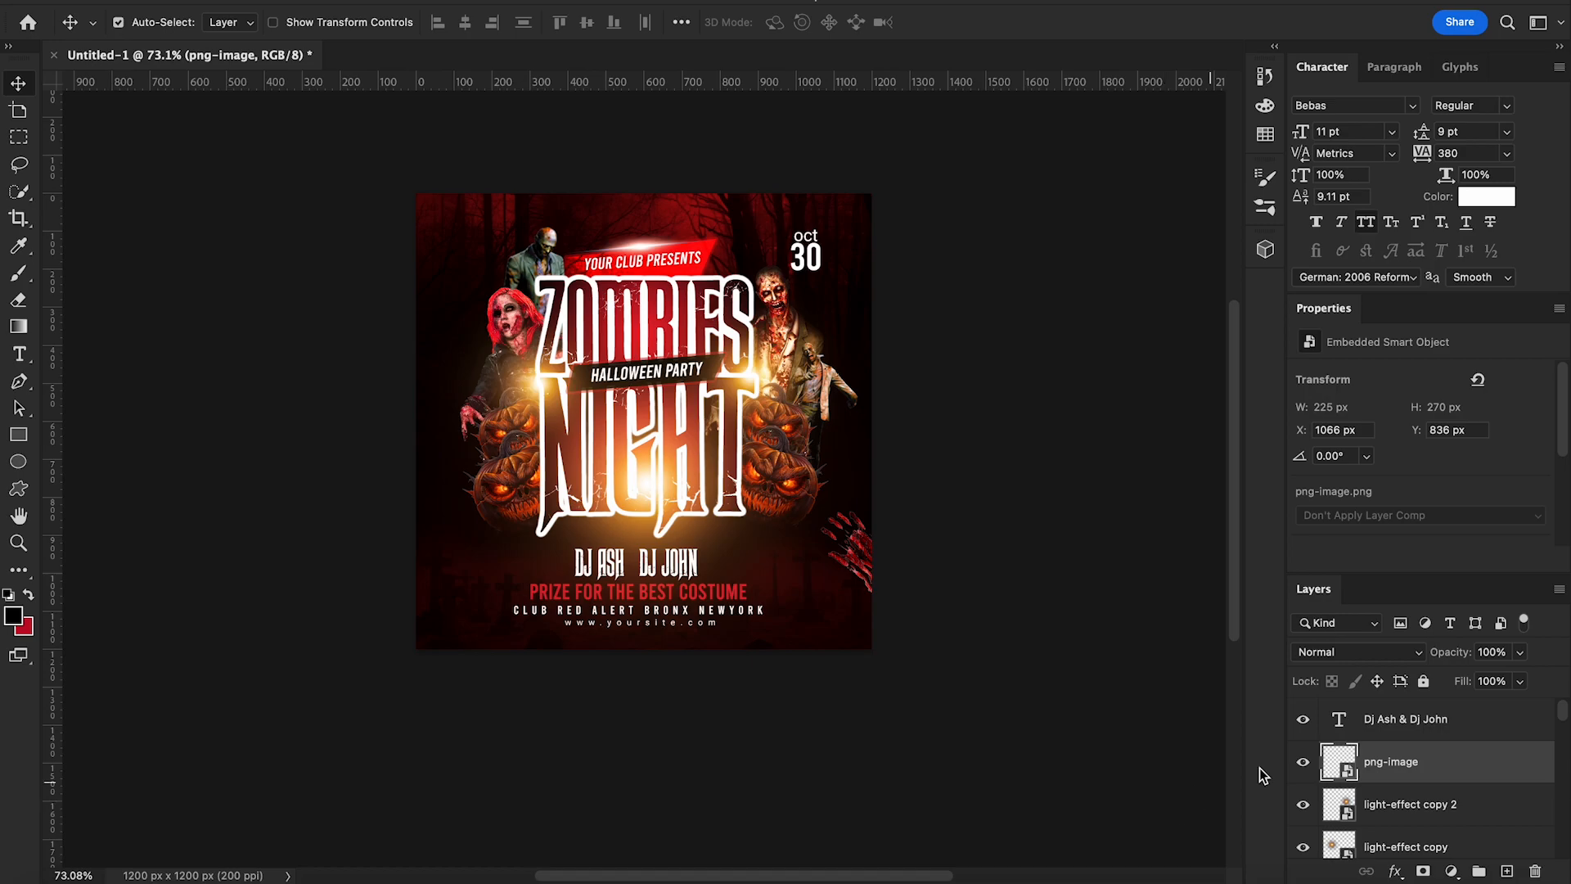
Duplicate the bloody hand, flip the copy horizontally and move it to the poster's left edge beside the red-haired zombie
{"action": "right_click", "coordinate": [1412, 767]}
{"action": "left_click", "coordinate": [1326, 799]}
{"action": "left_click", "coordinate": [977, 367]}
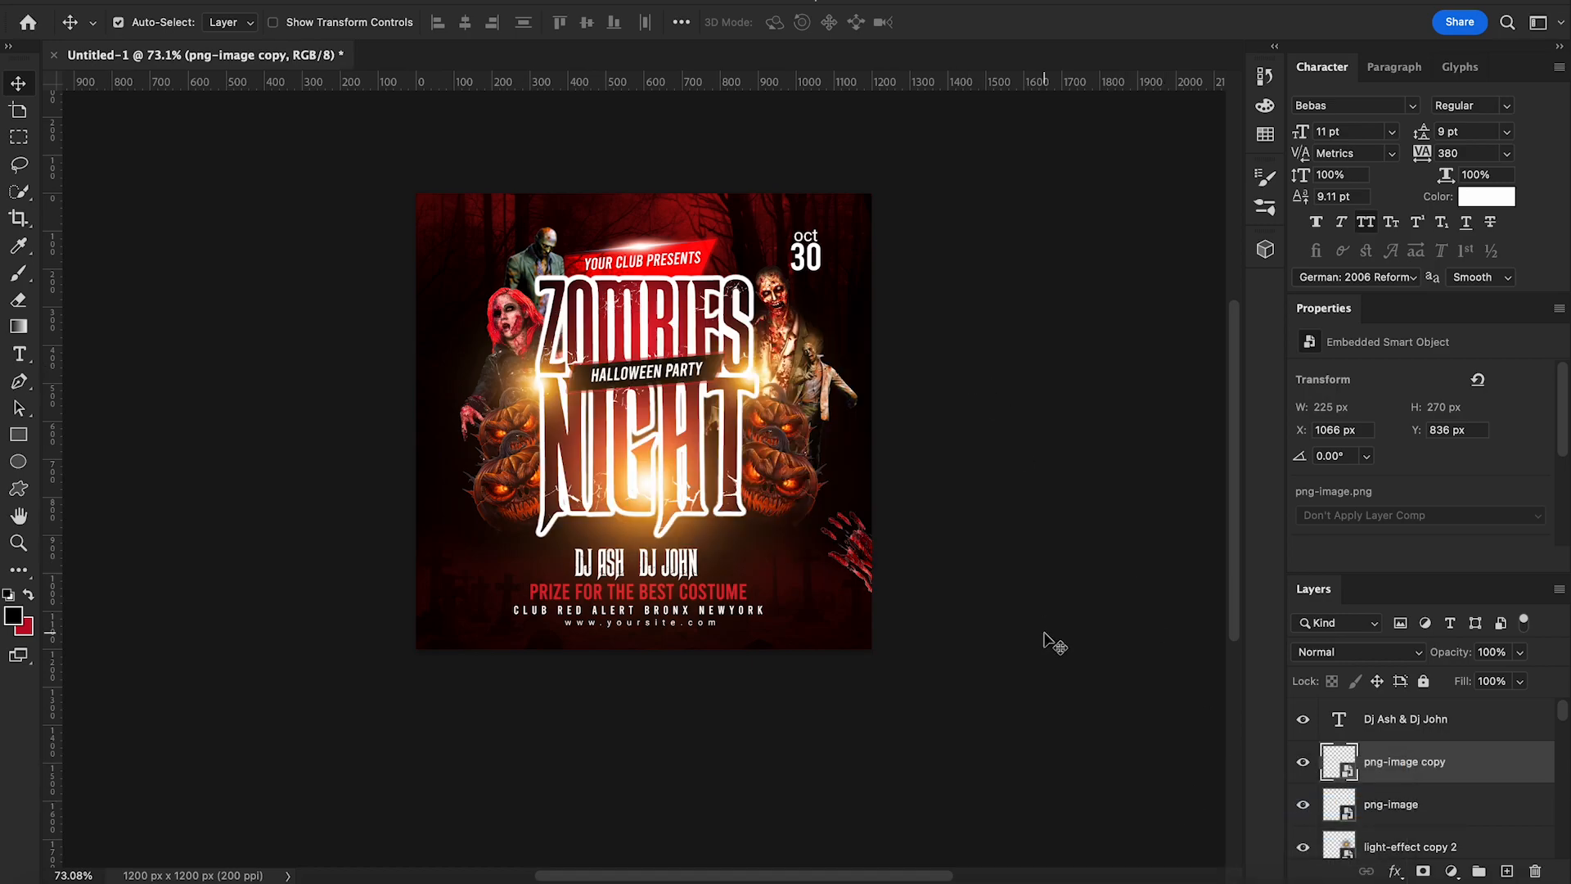
{"action": "key", "text": "ctrl+t"}
{"action": "left_click", "coordinate": [190, 10]}
{"action": "mouse_move", "coordinate": [286, 427]}
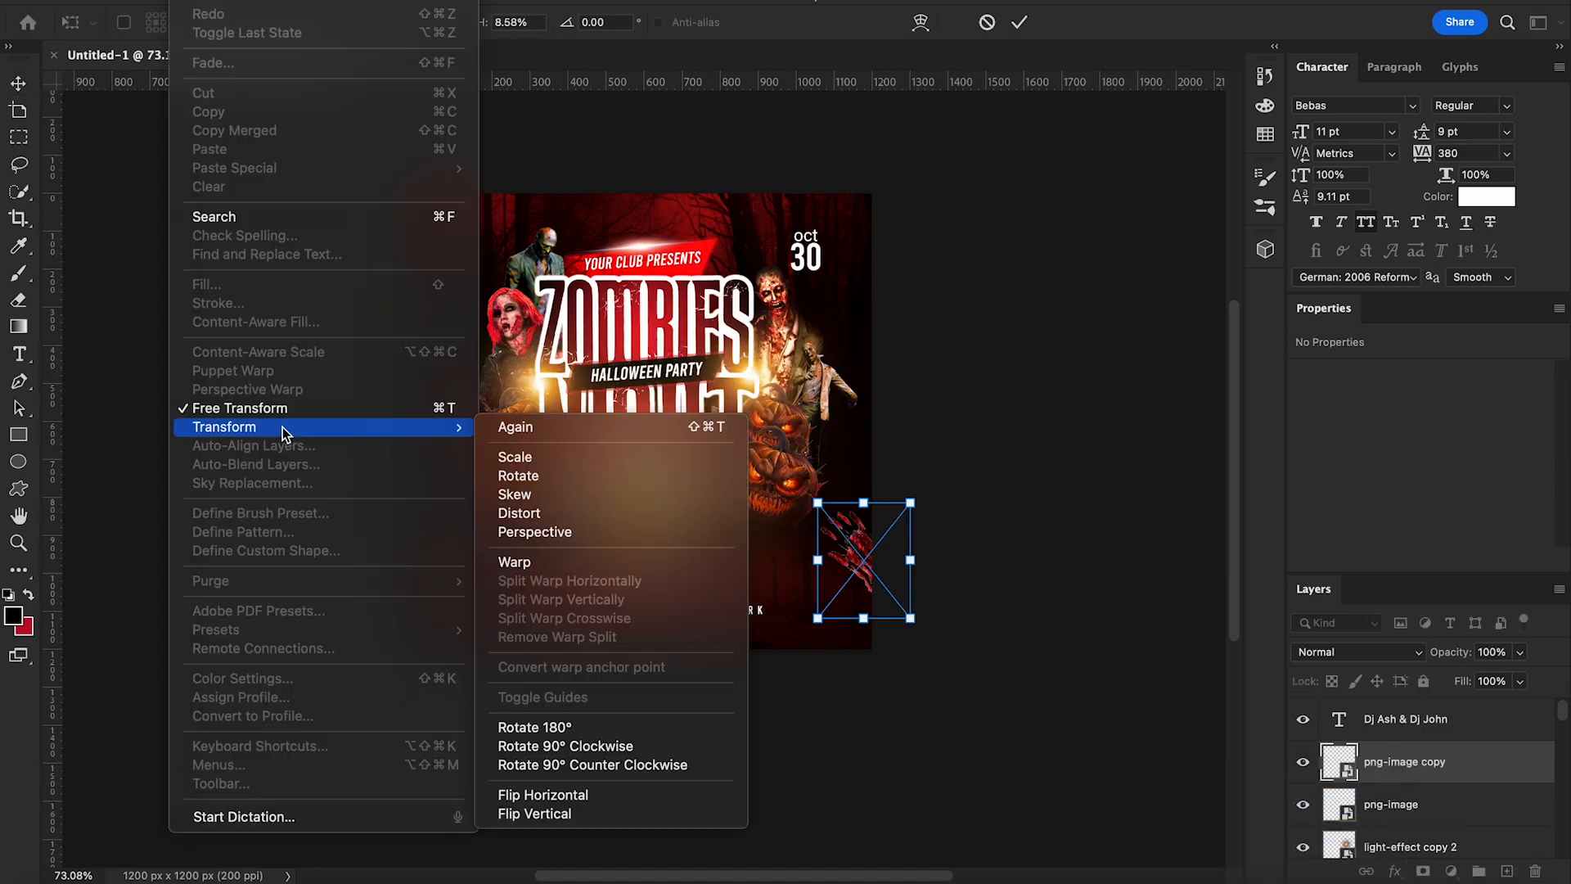
{"action": "left_click", "coordinate": [591, 798]}
{"action": "left_click_drag", "start_coordinate": [874, 564], "coordinate": [417, 427]}
{"action": "key", "text": "Return"}
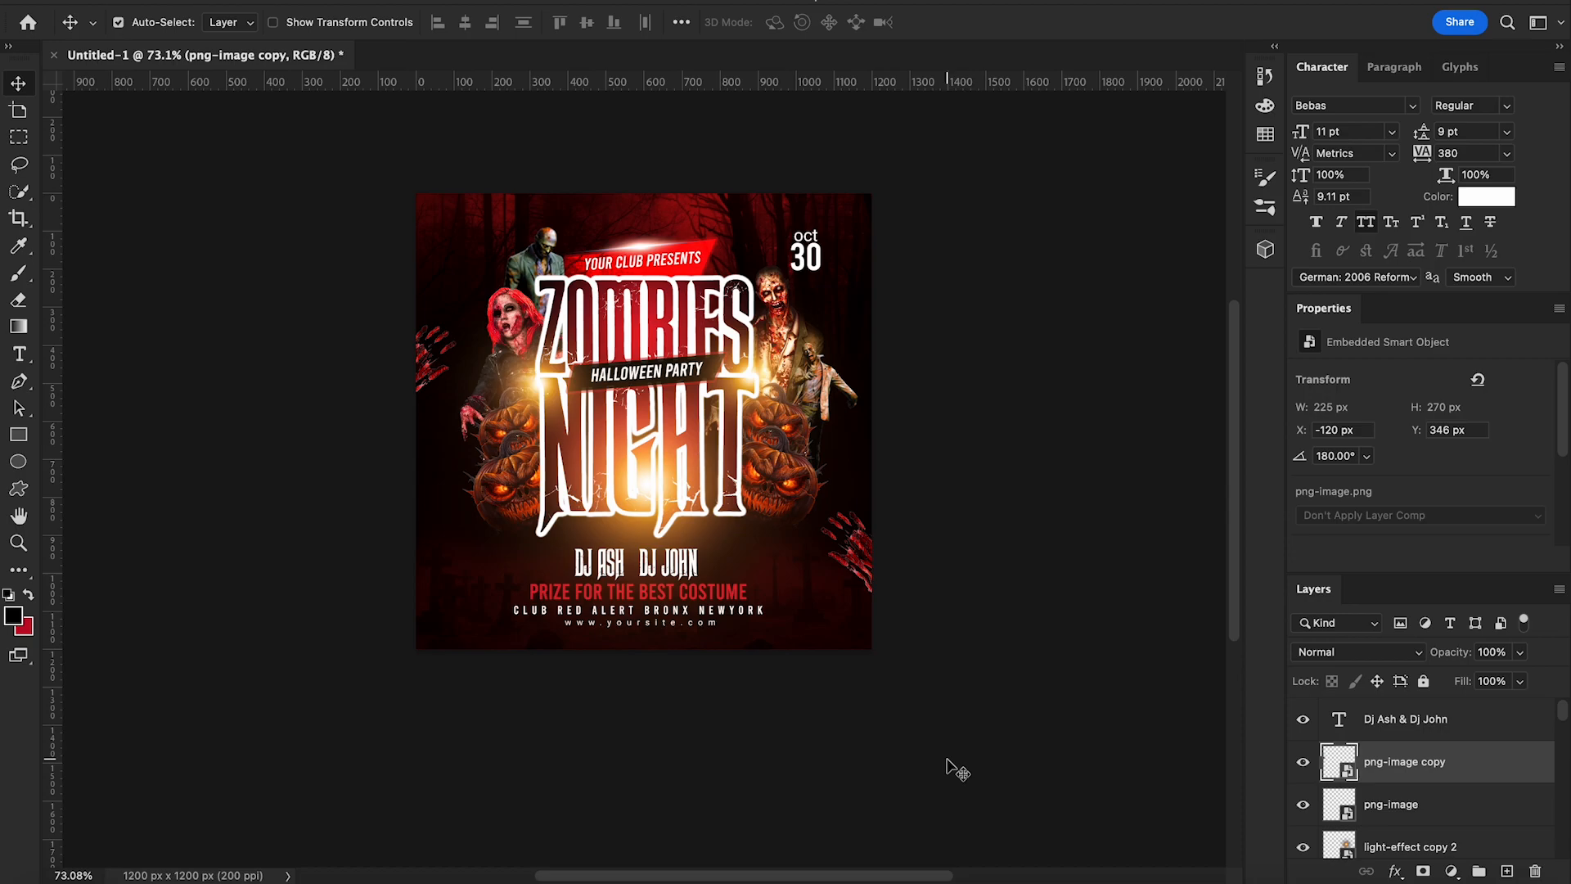
Place glow.png above the YOUR CLUB PRESENTS banner so it lights the top centre of the poster
{"action": "scroll", "coordinate": [946, 767], "scroll_direction": "up", "scroll_amount": 2}
{"action": "scroll", "coordinate": [947, 767], "scroll_direction": "down", "scroll_amount": 1}
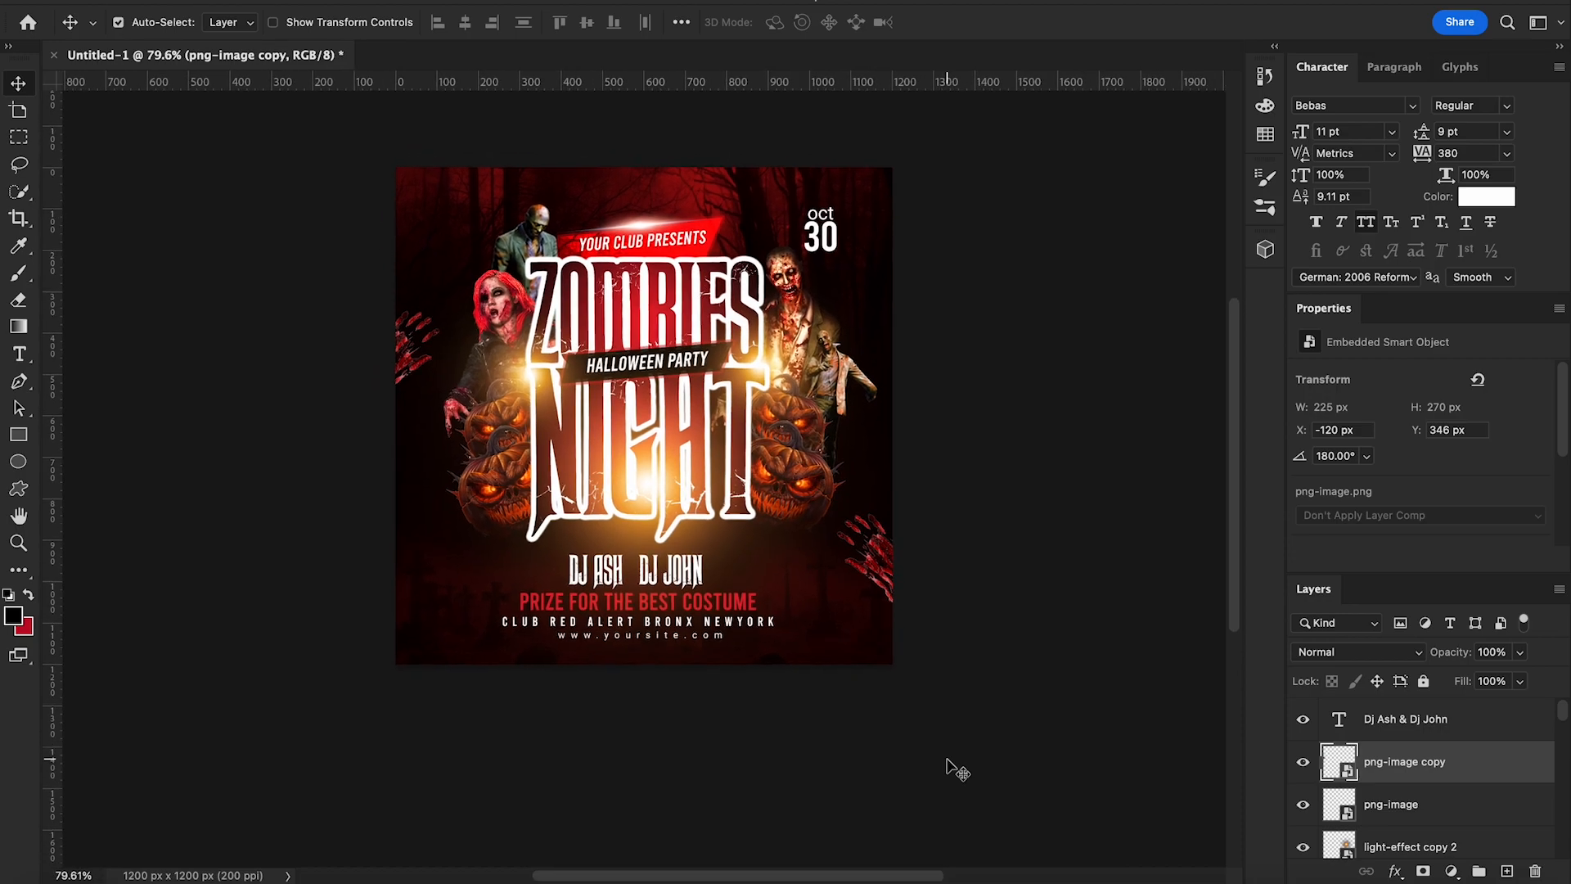
{"action": "left_click", "coordinate": [62, 880]}
{"action": "left_click_drag", "start_coordinate": [722, 170], "coordinate": [681, 224]}
{"action": "key", "text": "Return"}
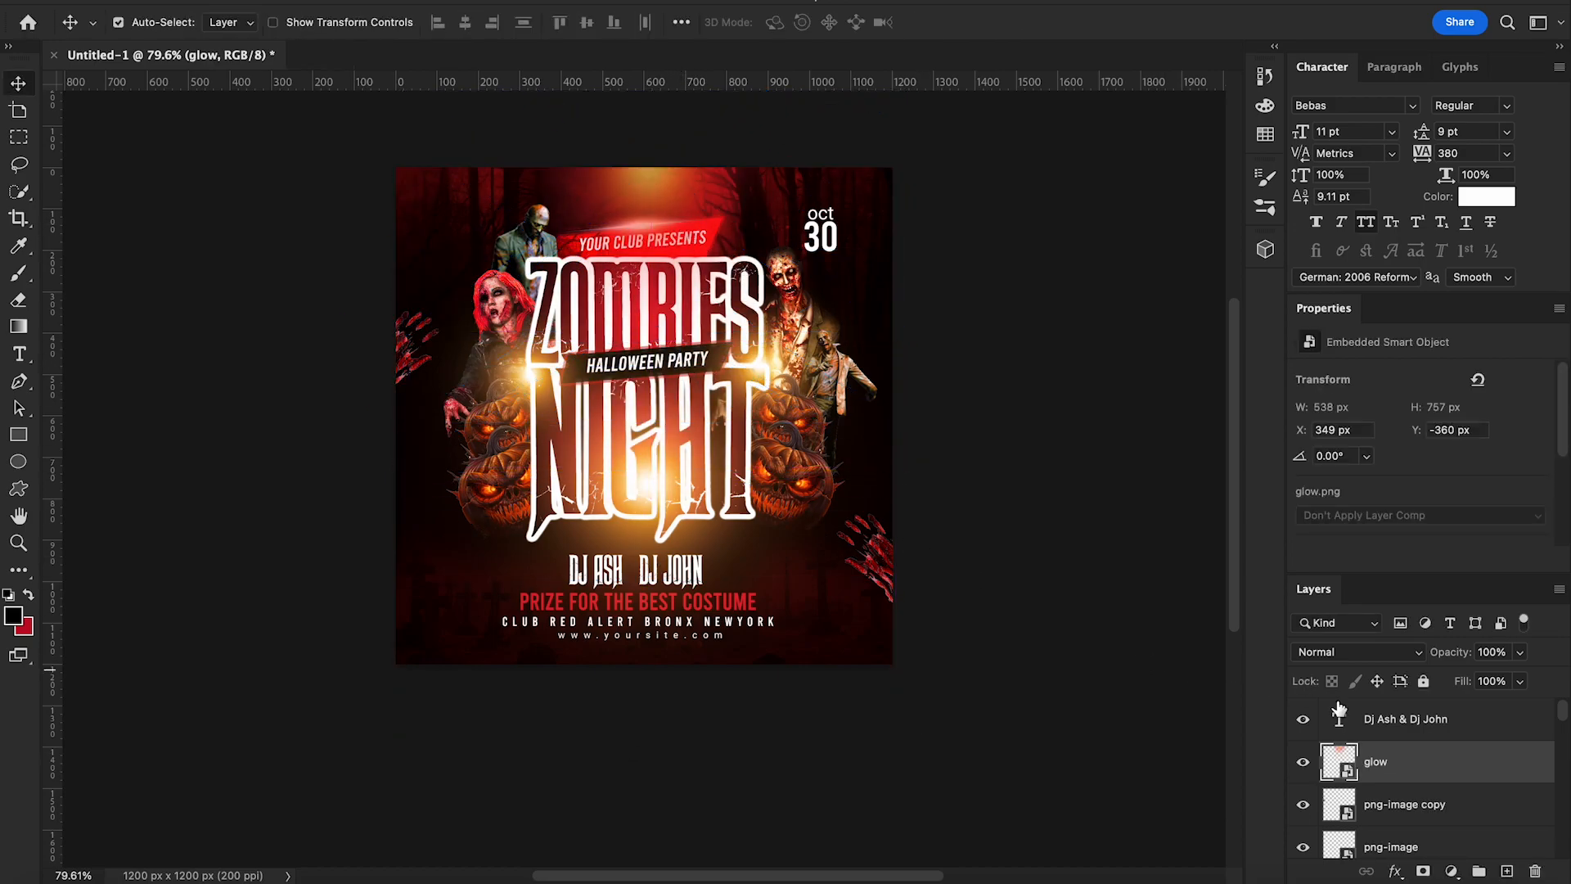
Set the blend mode of the glow layer to Lighter Color
{"action": "left_click", "coordinate": [1397, 652]}
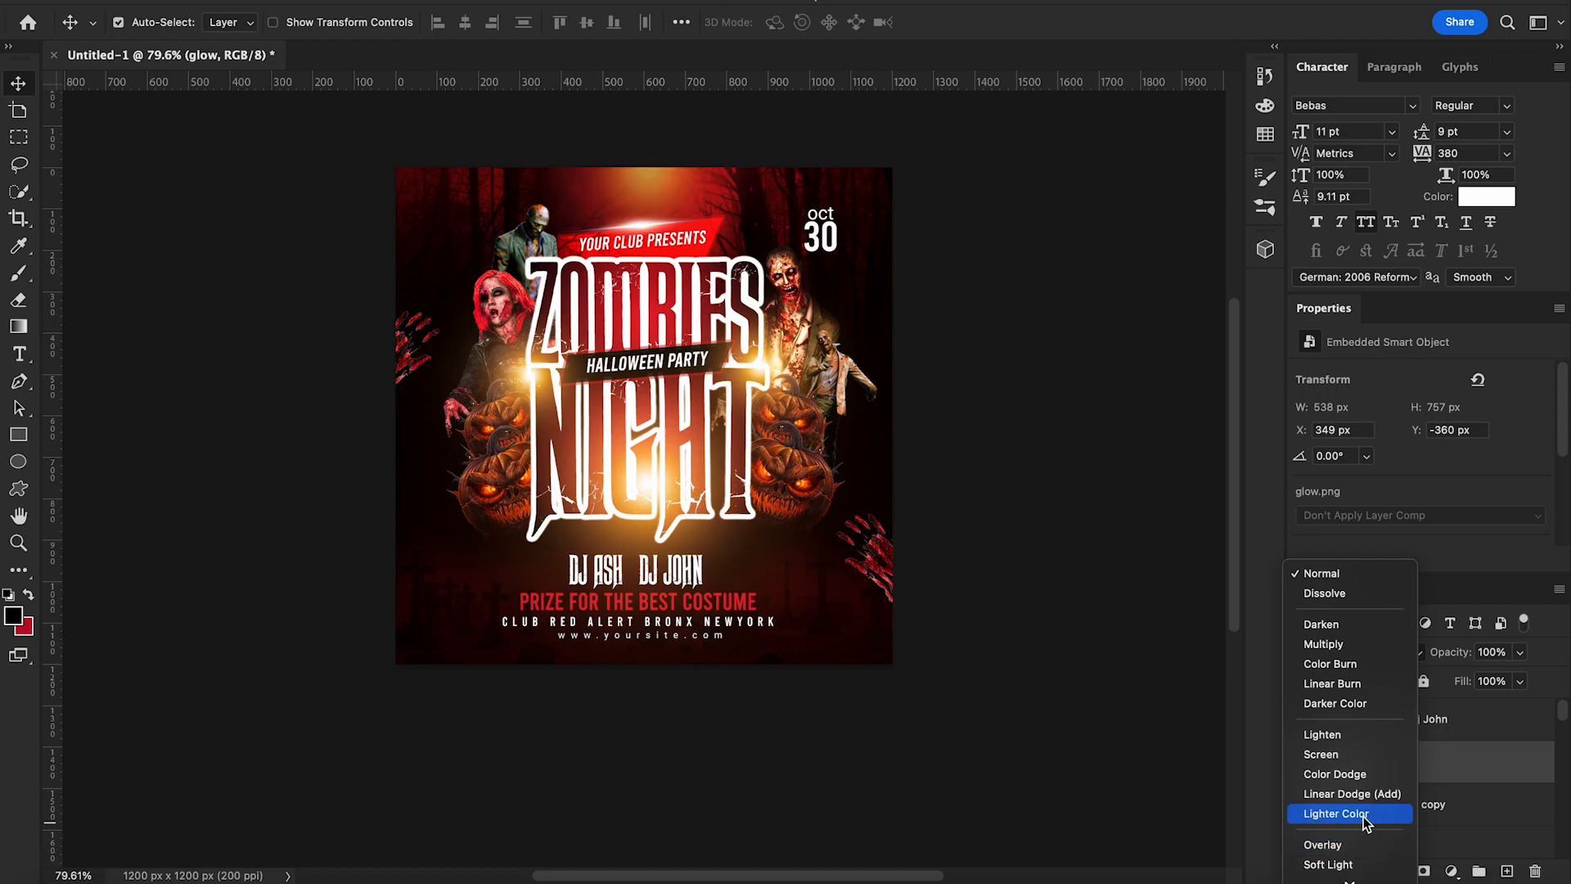
{"action": "left_click", "coordinate": [1365, 815]}
{"action": "scroll", "coordinate": [898, 652], "scroll_direction": "up", "scroll_amount": 2}
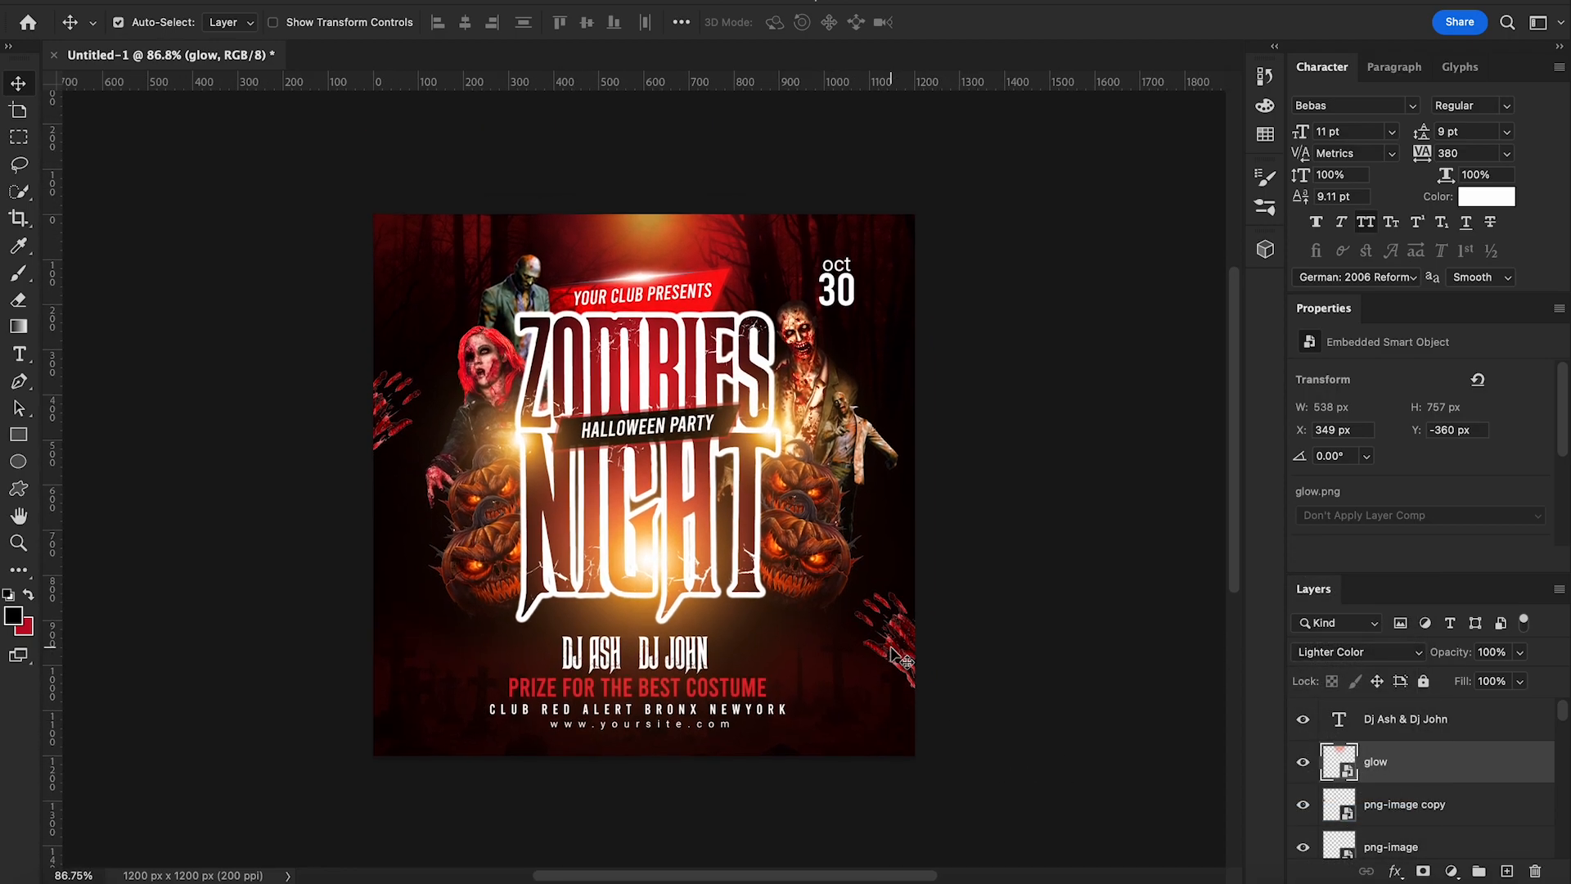
{"action": "scroll", "coordinate": [897, 660], "scroll_direction": "down", "scroll_amount": 1}
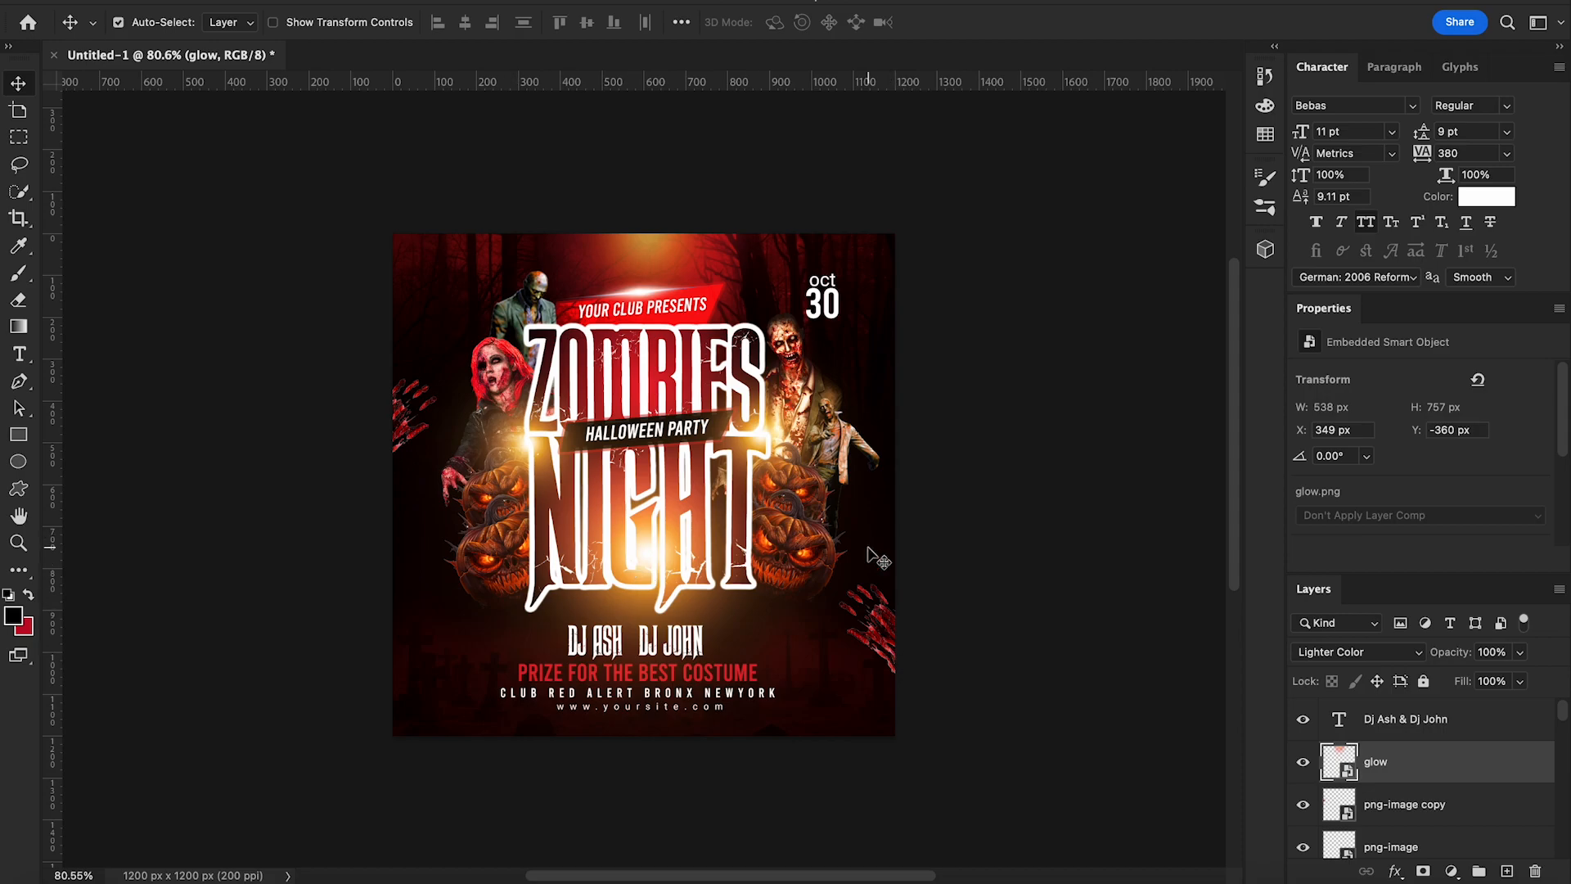
{"action": "scroll", "coordinate": [871, 552], "scroll_direction": "down", "scroll_amount": 2}
Place bat.png, scale it to about 163 by 204 px and position it at the right end of the YOUR CLUB PRESENTS banner
{"action": "left_click", "coordinate": [63, 880]}
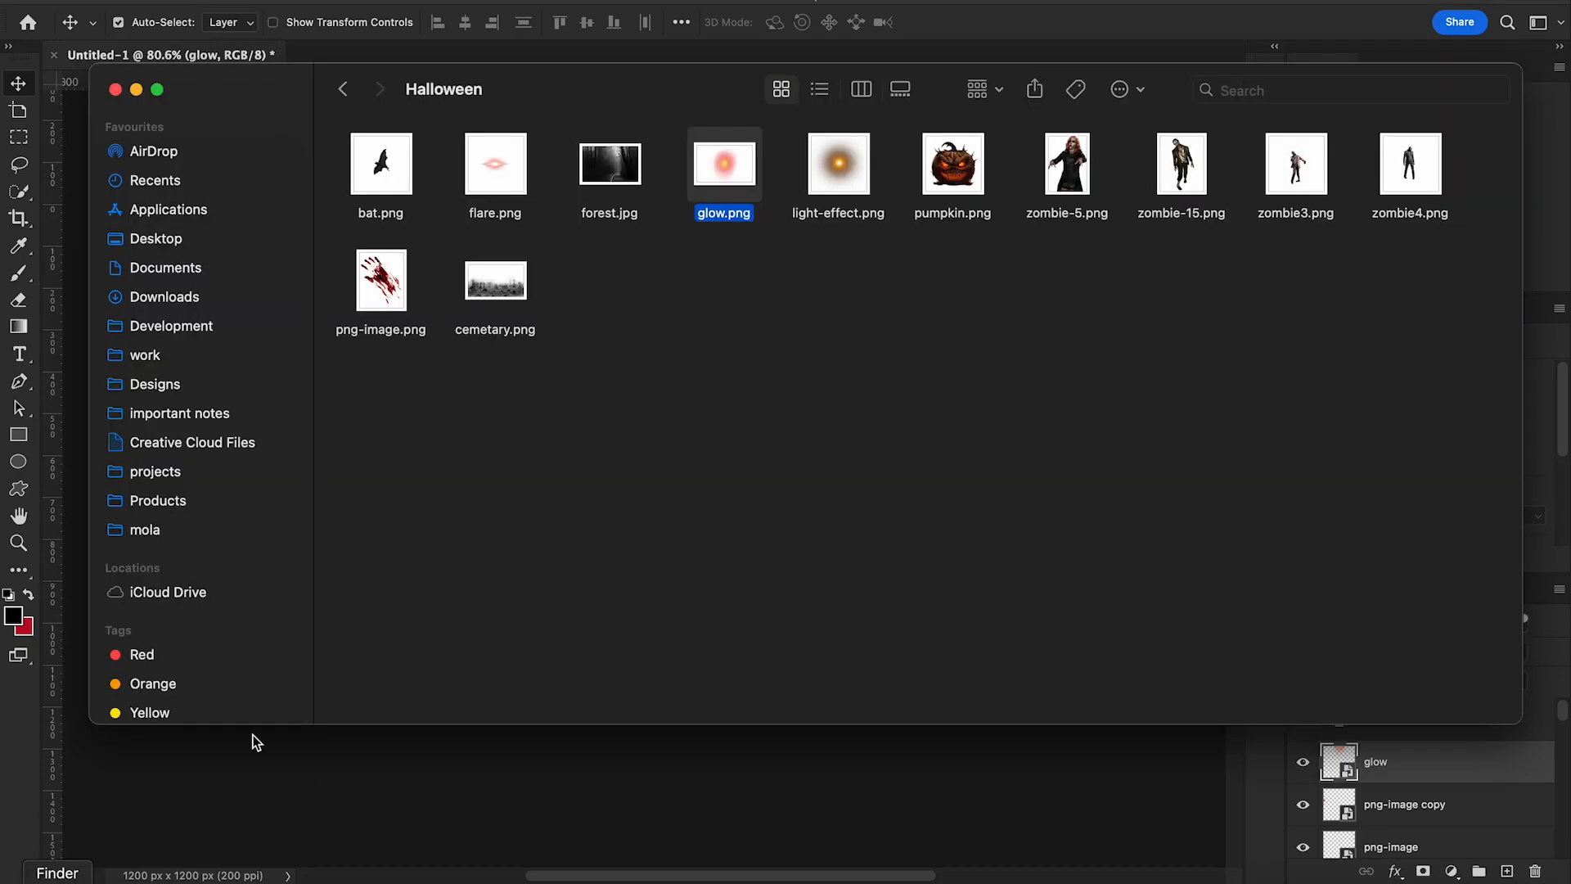
{"action": "left_click", "coordinate": [359, 164]}
{"action": "left_click_drag", "start_coordinate": [390, 172], "coordinate": [343, 778]}
{"action": "left_click_drag", "start_coordinate": [899, 704], "coordinate": [650, 463]}
{"action": "left_click_drag", "start_coordinate": [584, 413], "coordinate": [798, 362]}
{"action": "left_click_drag", "start_coordinate": [865, 155], "coordinate": [725, 234]}
{"action": "left_click_drag", "start_coordinate": [704, 373], "coordinate": [749, 292]}
{"action": "key", "text": "Return"}
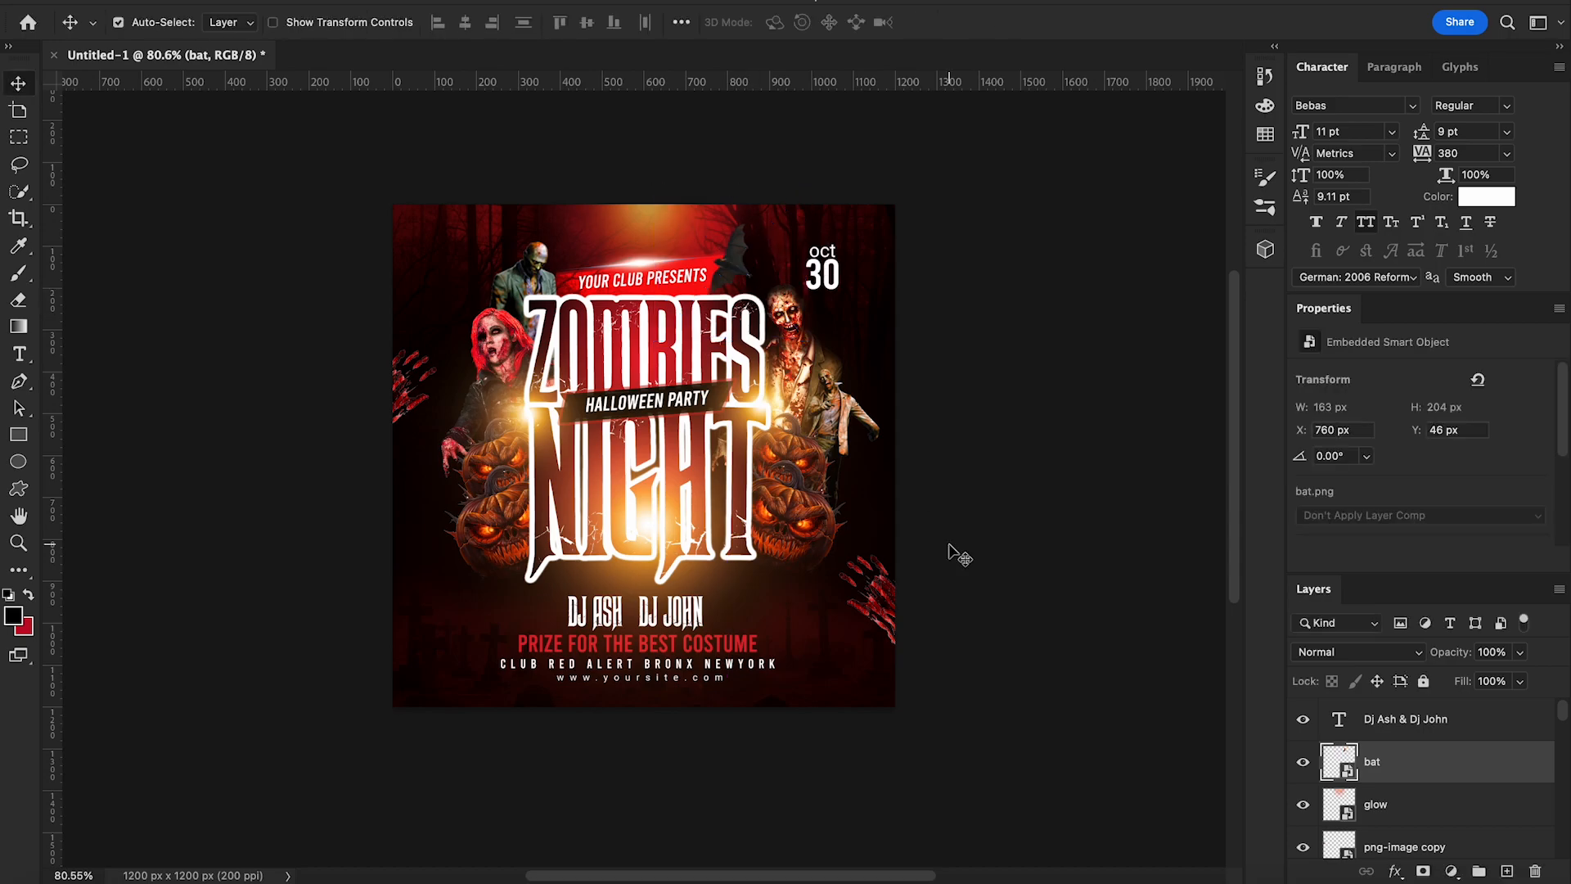
{"action": "mouse_move", "coordinate": [737, 255]}
{"action": "left_mouse_down"}
{"action": "mouse_move", "coordinate": [659, 235]}
{"action": "mouse_move", "coordinate": [876, 316]}
{"action": "mouse_move", "coordinate": [852, 322]}
{"action": "mouse_move", "coordinate": [778, 598]}
{"action": "mouse_move", "coordinate": [798, 593]}
{"action": "mouse_move", "coordinate": [873, 476]}
{"action": "mouse_move", "coordinate": [786, 246]}
{"action": "mouse_move", "coordinate": [754, 245]}
{"action": "mouse_move", "coordinate": [667, 375]}
{"action": "mouse_move", "coordinate": [655, 364]}
{"action": "mouse_move", "coordinate": [737, 243]}
{"action": "left_mouse_up"}
Add a Hue/Saturation adjustment clipped to the bat, with Hue +23 and Saturation +58
{"action": "left_click", "coordinate": [1451, 870]}
{"action": "left_click", "coordinate": [1482, 763]}
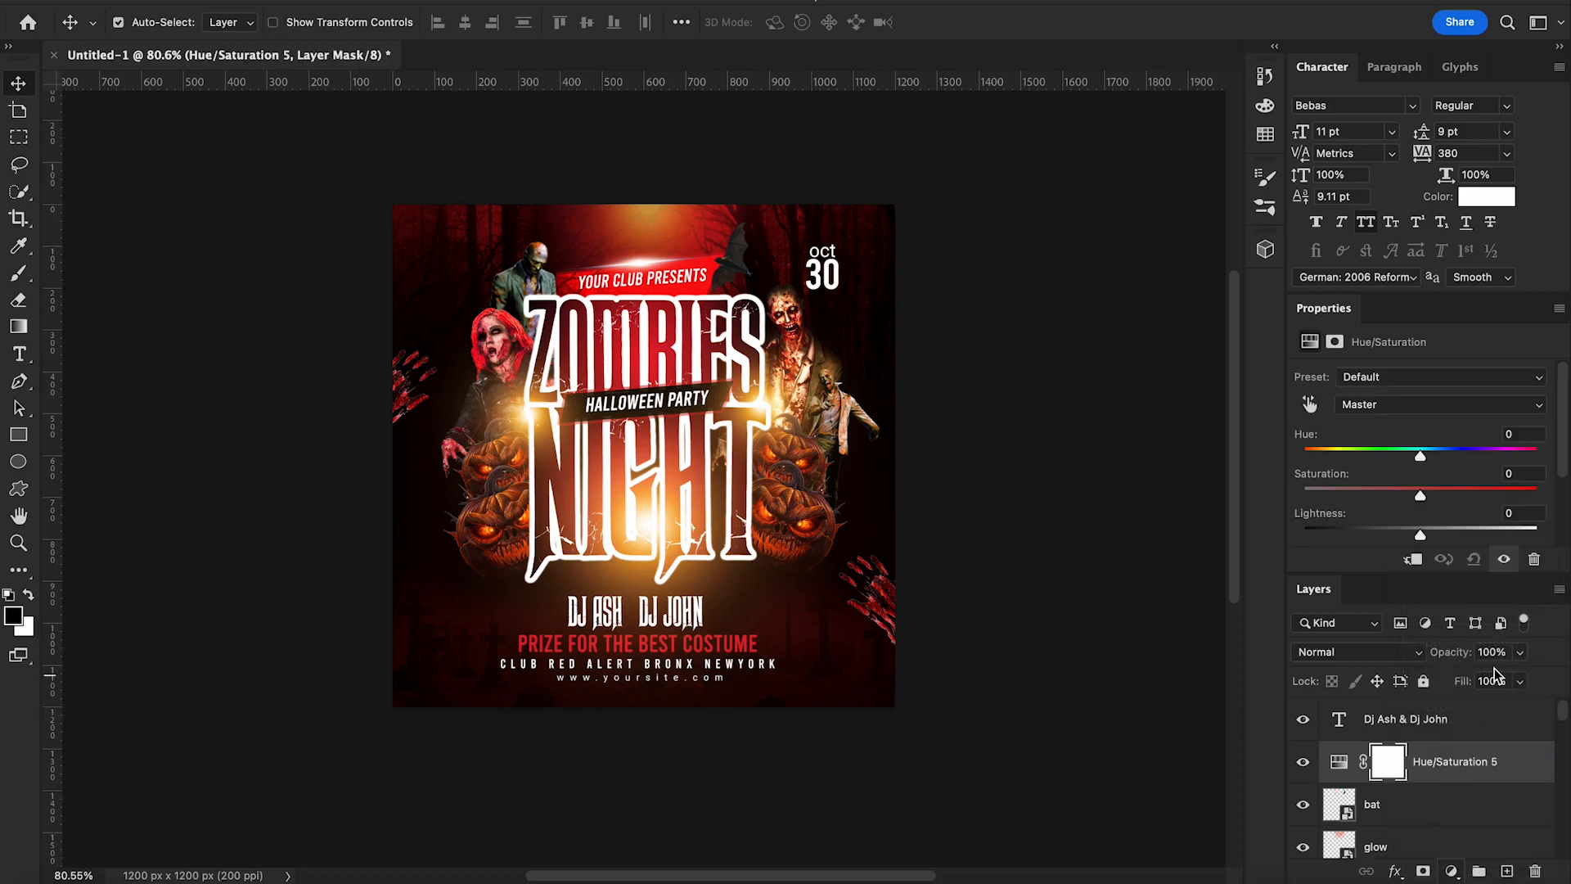
{"action": "left_click", "coordinate": [1414, 562]}
{"action": "left_click_drag", "start_coordinate": [1475, 492], "coordinate": [1488, 494]}
{"action": "left_click_drag", "start_coordinate": [1420, 453], "coordinate": [1508, 456]}
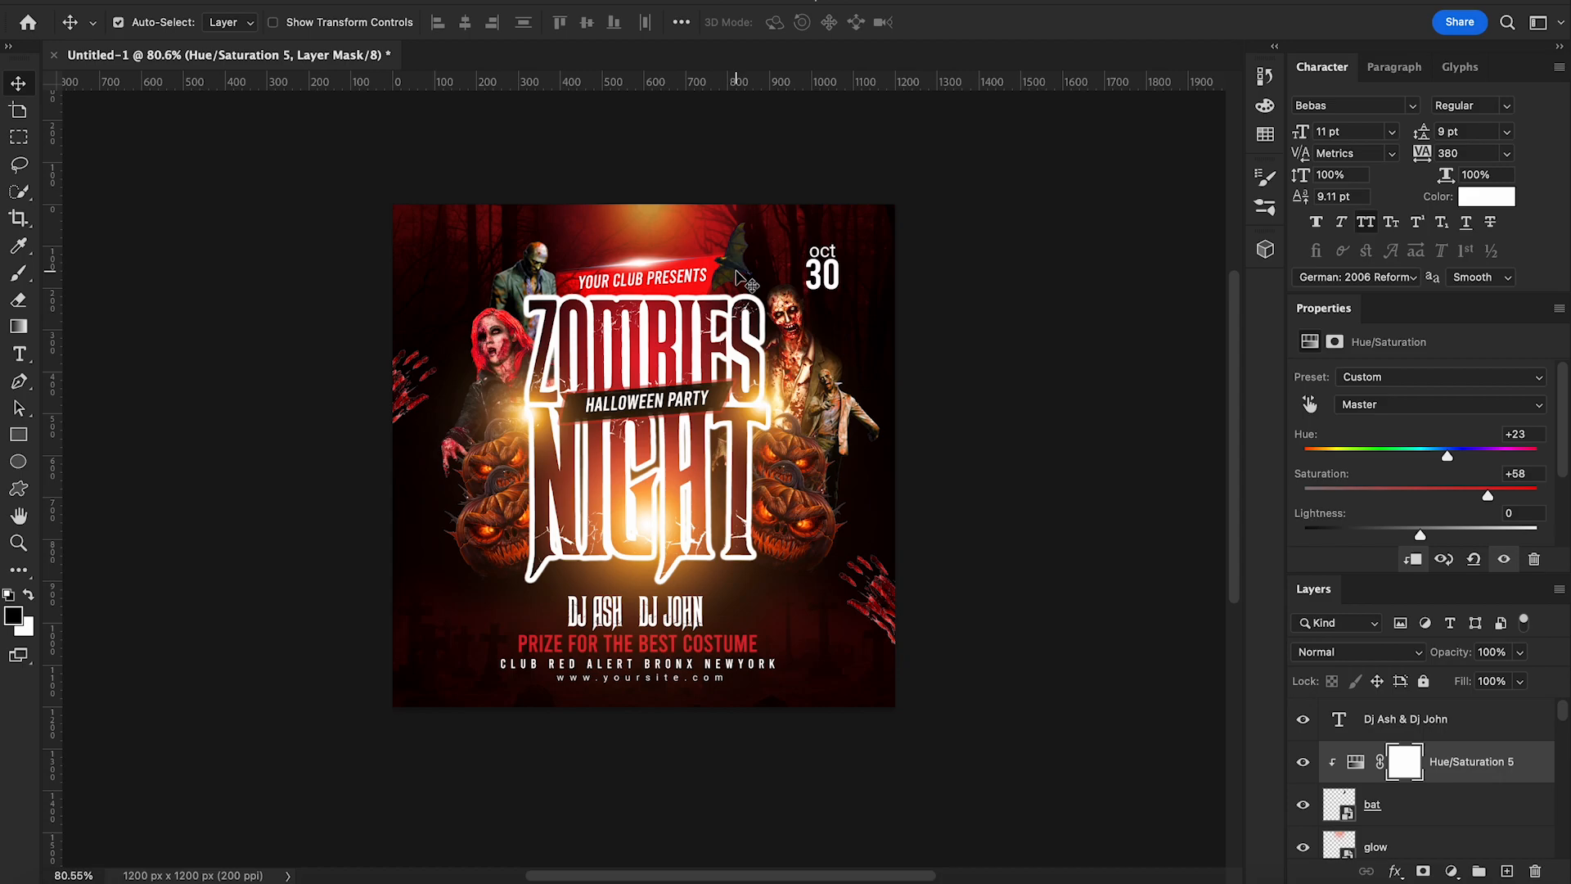
Scale the bat down to about 70 by 88 px and move it above the YOUR CLUB PRESENTS banner at the poster's top centre
{"action": "left_click", "coordinate": [1426, 806]}
{"action": "mouse_move", "coordinate": [757, 275]}
{"action": "left_mouse_down"}
{"action": "mouse_move", "coordinate": [879, 274]}
{"action": "mouse_move", "coordinate": [782, 413]}
{"action": "mouse_move", "coordinate": [741, 604]}
{"action": "mouse_move", "coordinate": [777, 401]}
{"action": "mouse_move", "coordinate": [663, 237]}
{"action": "mouse_move", "coordinate": [586, 252]}
{"action": "mouse_move", "coordinate": [728, 228]}
{"action": "mouse_move", "coordinate": [766, 246]}
{"action": "left_mouse_up"}
{"action": "key", "text": "ctrl+t"}
{"action": "left_click_drag", "start_coordinate": [828, 304], "coordinate": [651, 242]}
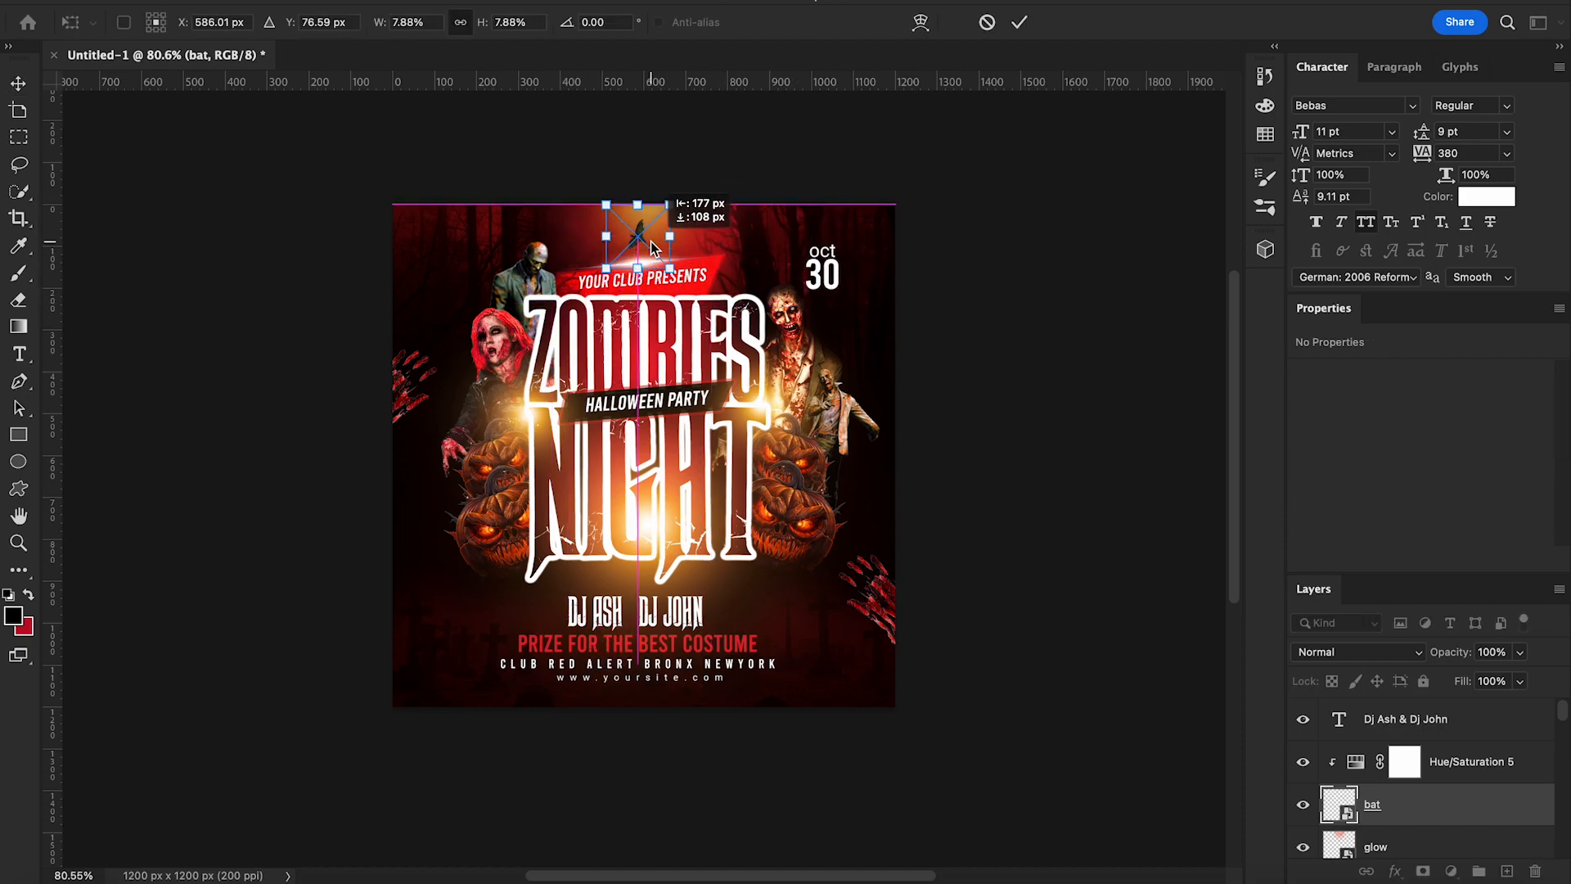
{"action": "key", "text": "Return"}
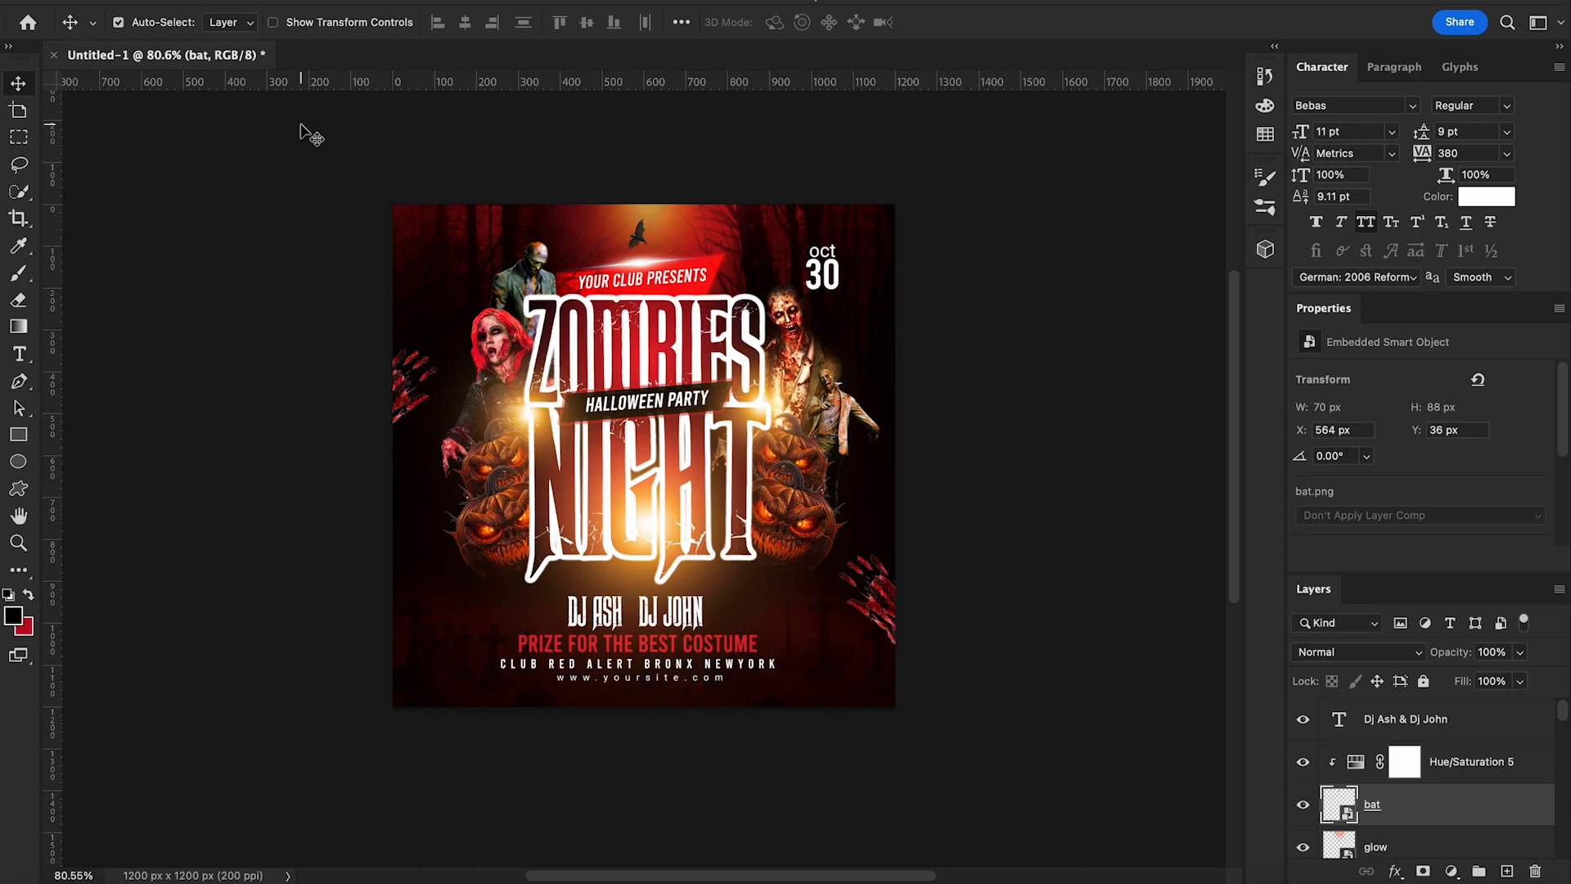
Stamp all visible layers into a new layer above Dj Ash & Dj John and open it in the Camera Raw Filter
{"action": "left_click", "coordinate": [1451, 720]}
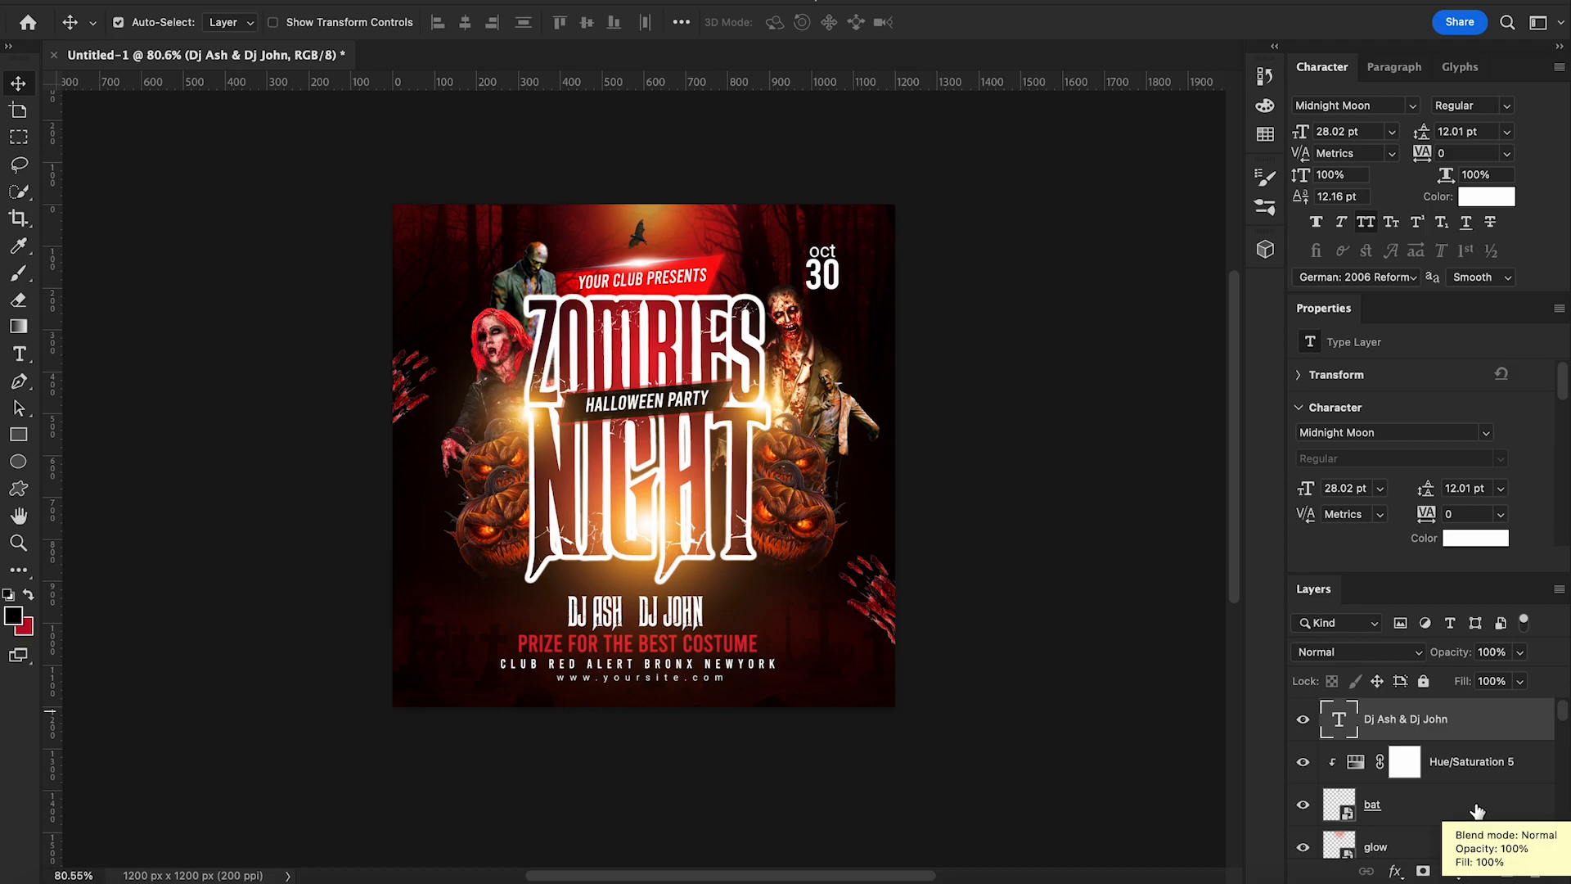
{"action": "key", "text": "alt+shift+super+e"}
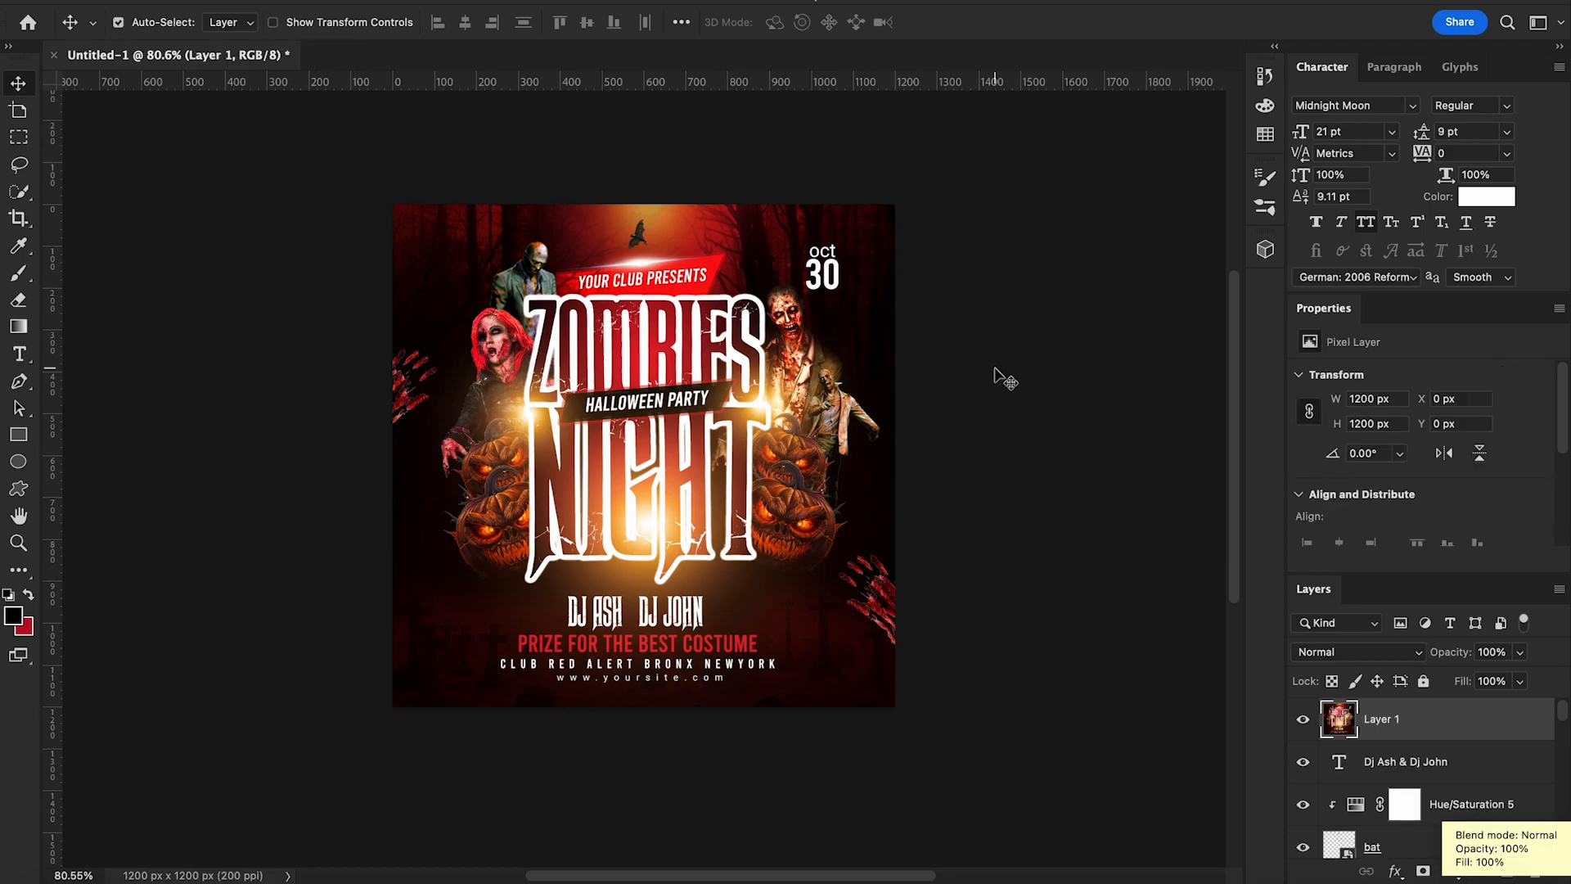
{"action": "left_click", "coordinate": [481, 2]}
{"action": "left_click", "coordinate": [538, 123]}
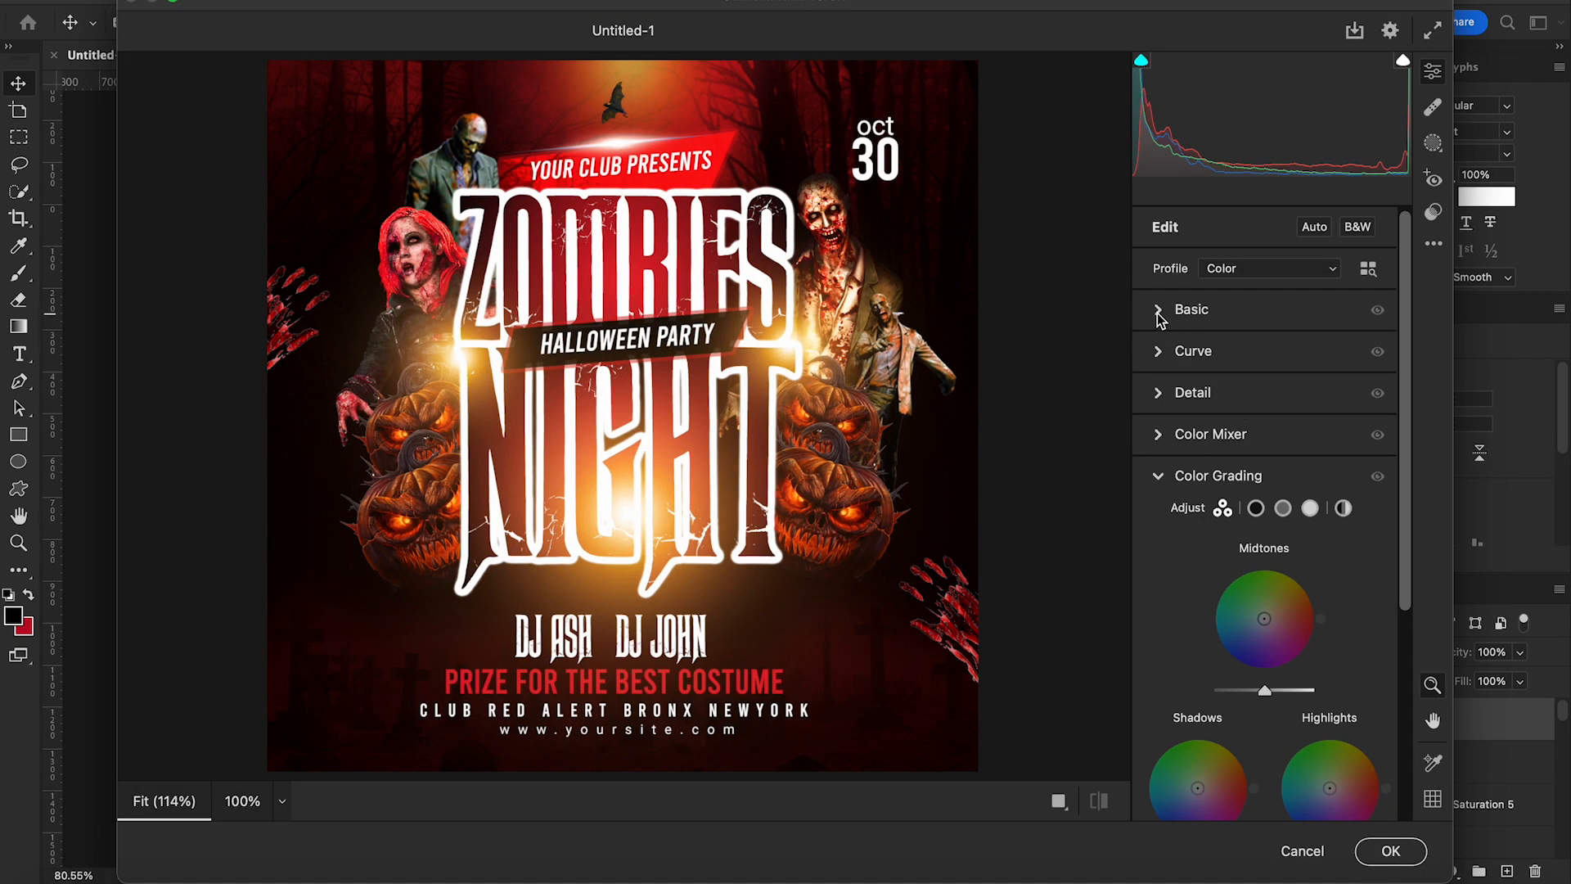
Adjust the merged layer's basics: Exposure +0.15, Contrast +14, Highlights -16, Shadows +7, Whites -64, Blacks -42, Clarity +12, Dehaze -7, Vibrance +23, Saturation +9
{"action": "left_click", "coordinate": [1159, 312]}
{"action": "scroll", "coordinate": [1264, 670], "scroll_direction": "down", "scroll_amount": 2}
{"action": "left_click_drag", "start_coordinate": [1267, 687], "coordinate": [1289, 686]}
{"action": "left_click_drag", "start_coordinate": [1265, 435], "coordinate": [1245, 502]}
{"action": "left_click_drag", "start_coordinate": [1266, 600], "coordinate": [1195, 566]}
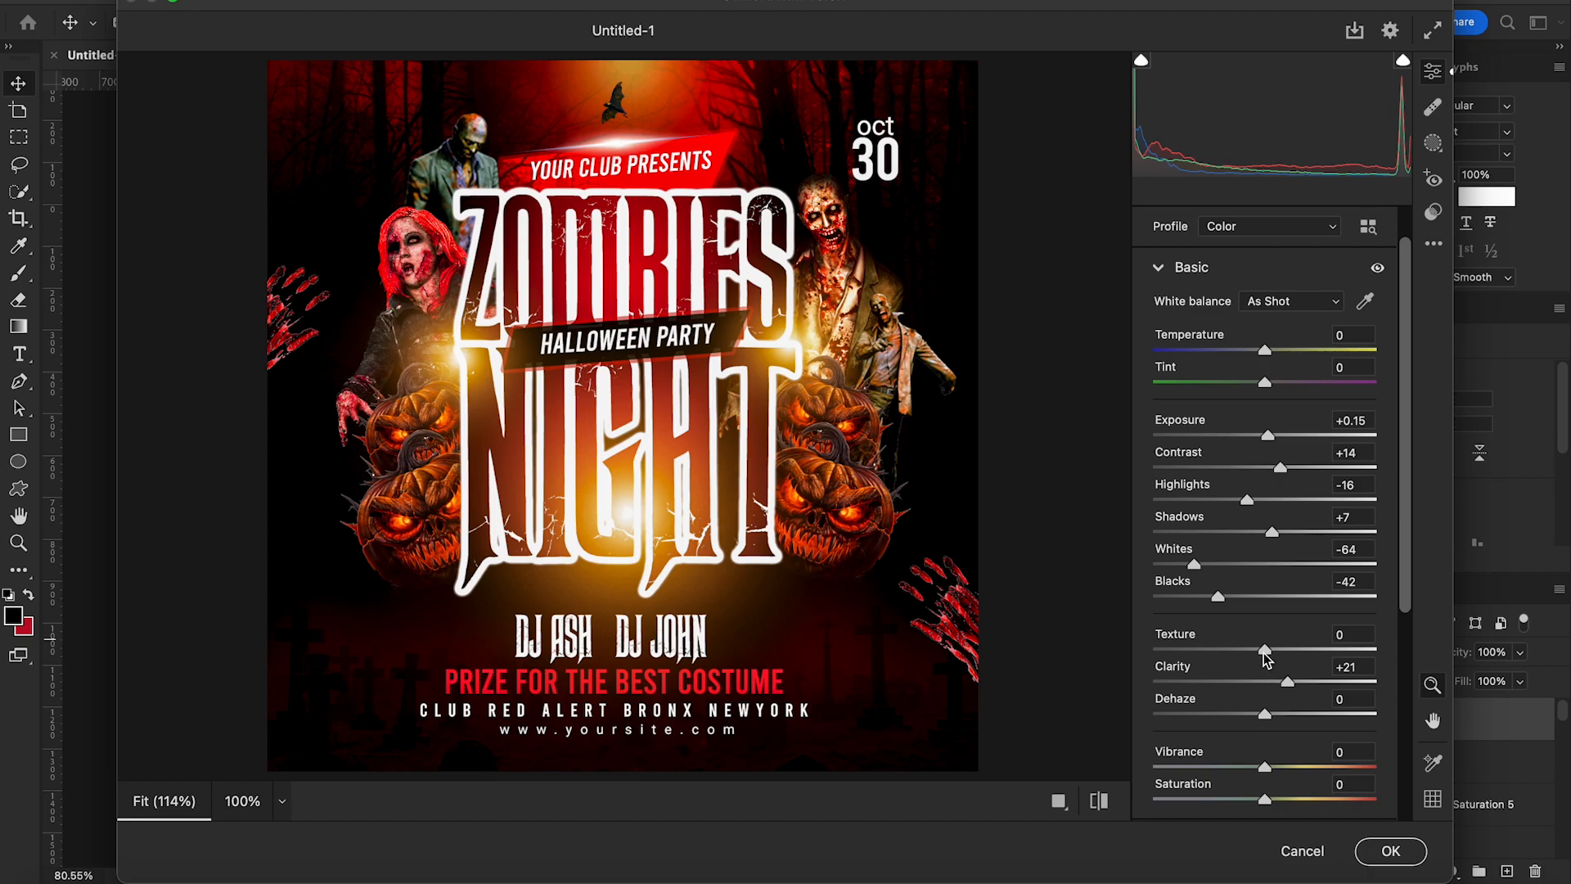
{"action": "mouse_move", "coordinate": [1262, 713]}
{"action": "left_mouse_down"}
{"action": "mouse_move", "coordinate": [1286, 712]}
{"action": "mouse_move", "coordinate": [1242, 719]}
{"action": "mouse_move", "coordinate": [1291, 717]}
{"action": "mouse_move", "coordinate": [1222, 719]}
{"action": "mouse_move", "coordinate": [1255, 716]}
{"action": "mouse_move", "coordinate": [1290, 665]}
{"action": "mouse_move", "coordinate": [1273, 694]}
{"action": "left_mouse_up"}
Set the vignette in the Optics adjustments to -49
{"action": "scroll", "coordinate": [1301, 735], "scroll_direction": "down", "scroll_amount": 3}
{"action": "scroll", "coordinate": [1275, 704], "scroll_direction": "down", "scroll_amount": 3}
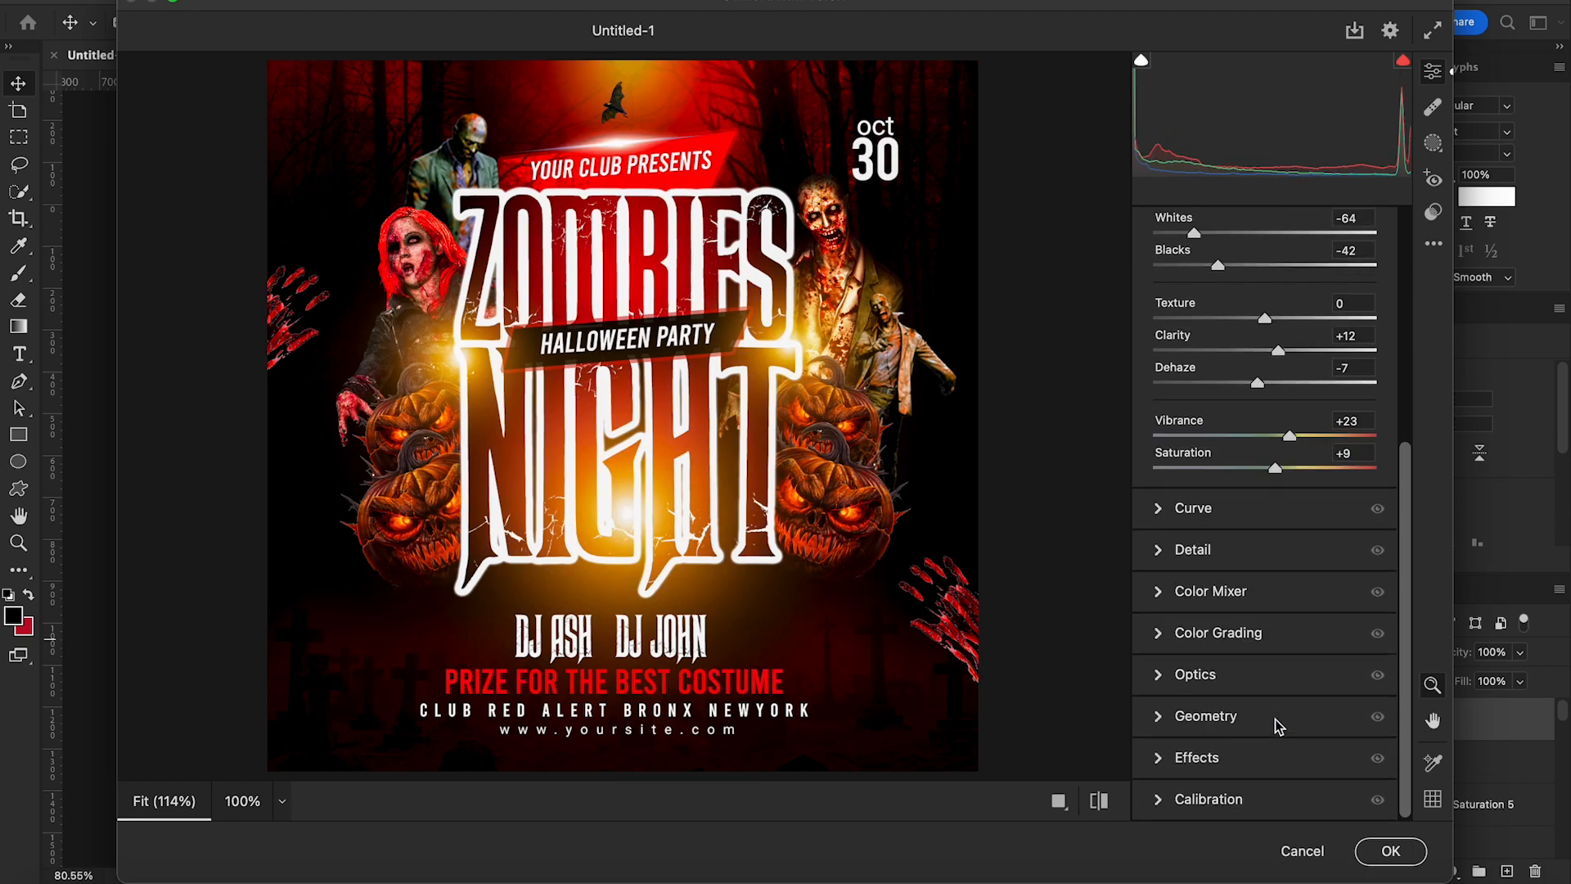
{"action": "left_click", "coordinate": [1173, 688]}
{"action": "left_click_drag", "start_coordinate": [1264, 608], "coordinate": [1210, 606]}
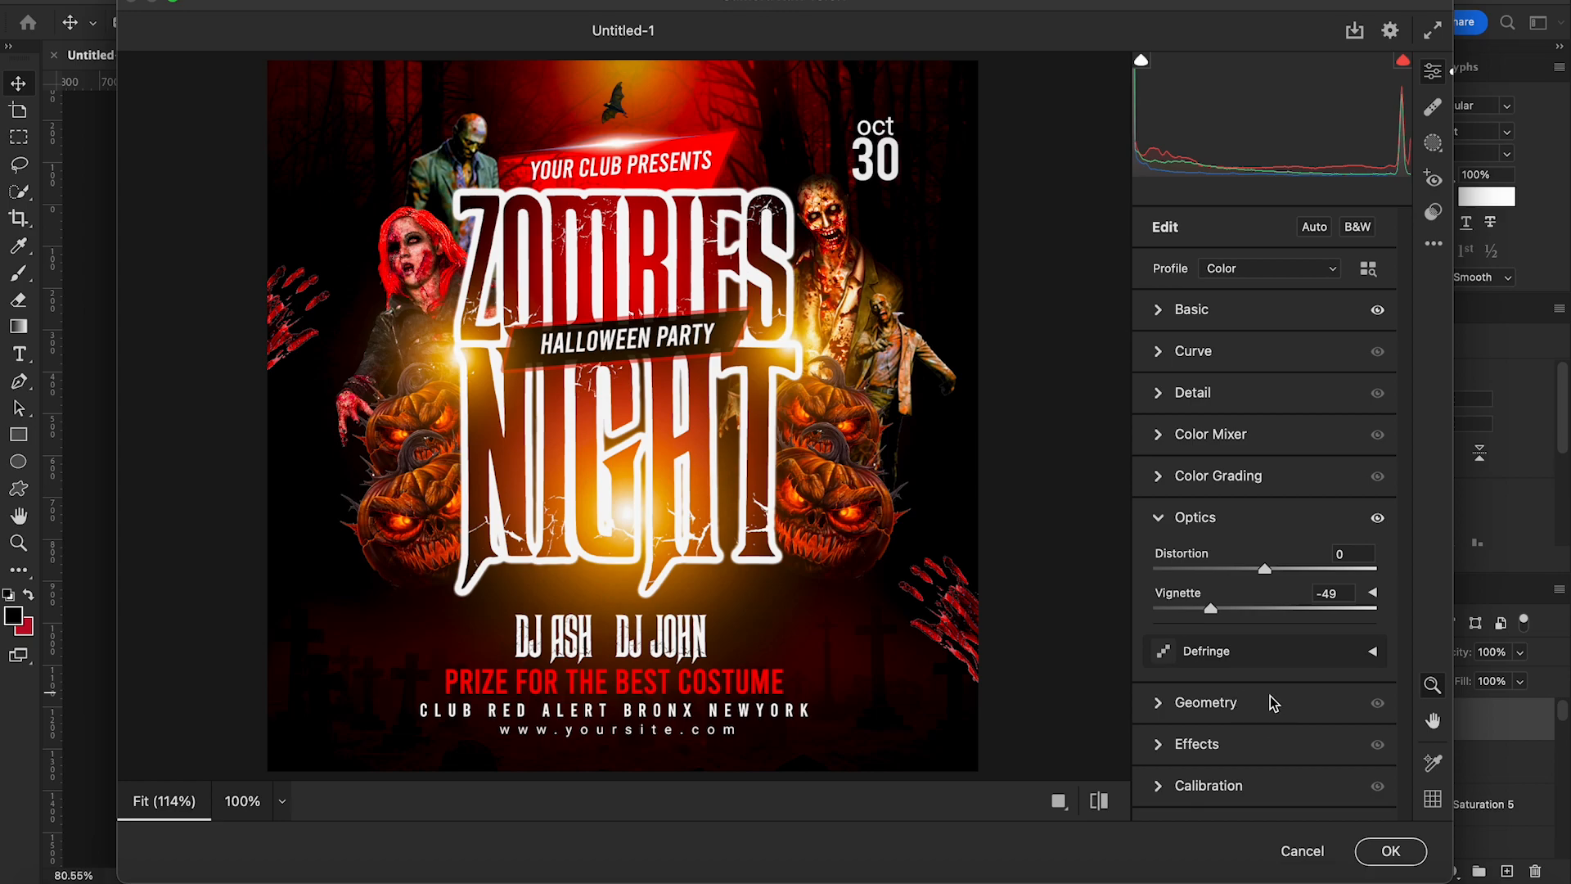
Tint the midtones in Color Grading with hue 81 and saturation 4, and apply the Camera Raw Filter to the merged layer
{"action": "left_click", "coordinate": [1163, 707]}
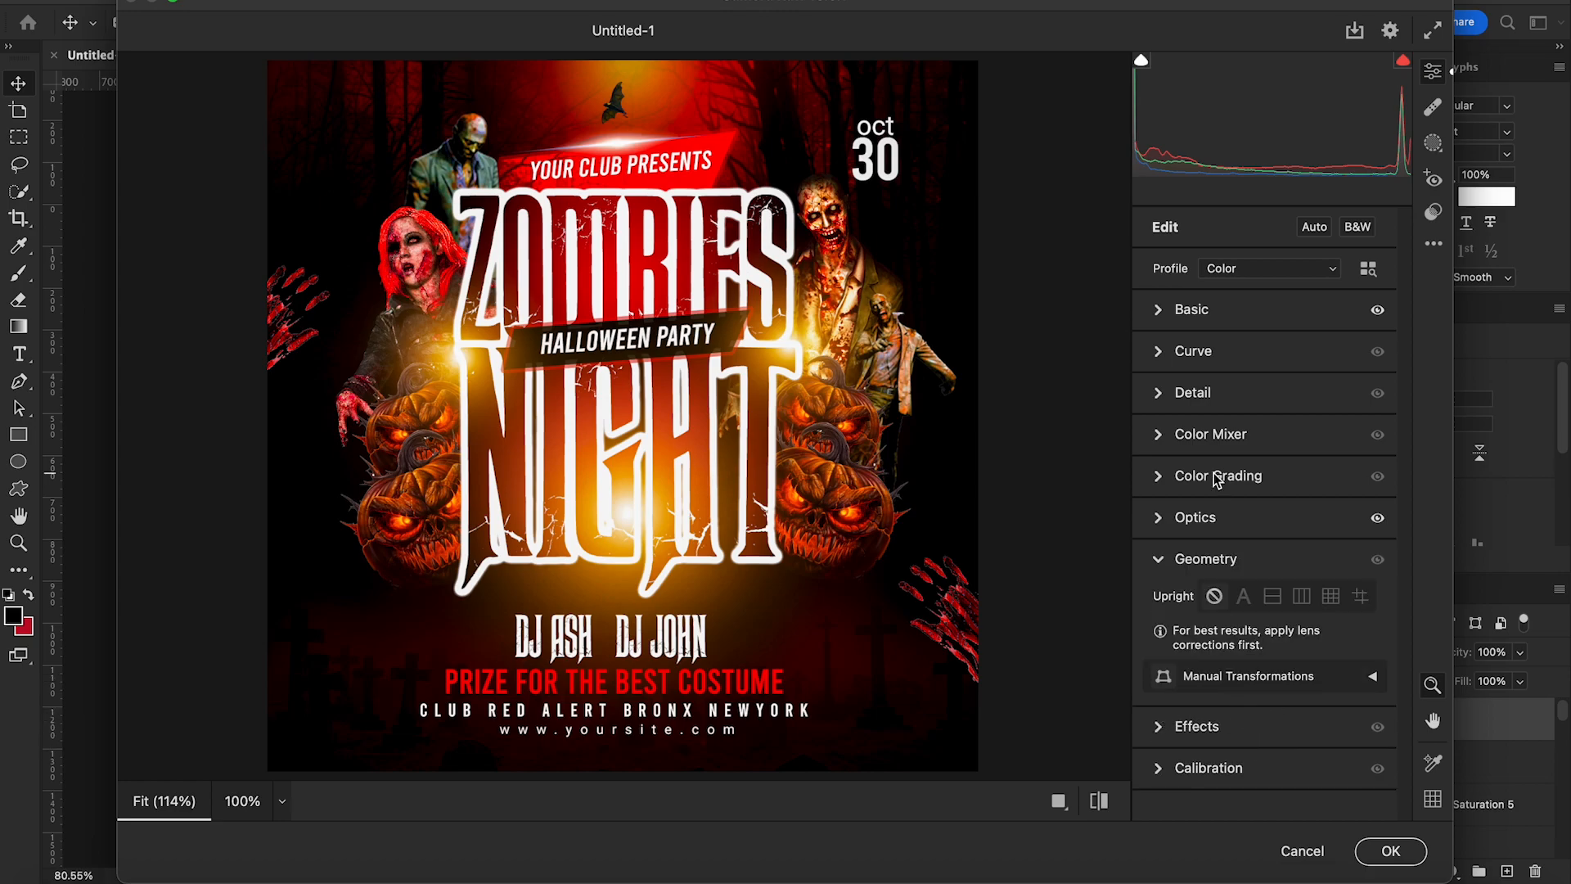
{"action": "left_click", "coordinate": [1157, 477]}
{"action": "mouse_move", "coordinate": [1265, 419]}
{"action": "left_mouse_down"}
{"action": "mouse_move", "coordinate": [1256, 407]}
{"action": "mouse_move", "coordinate": [1264, 419]}
{"action": "left_mouse_up"}
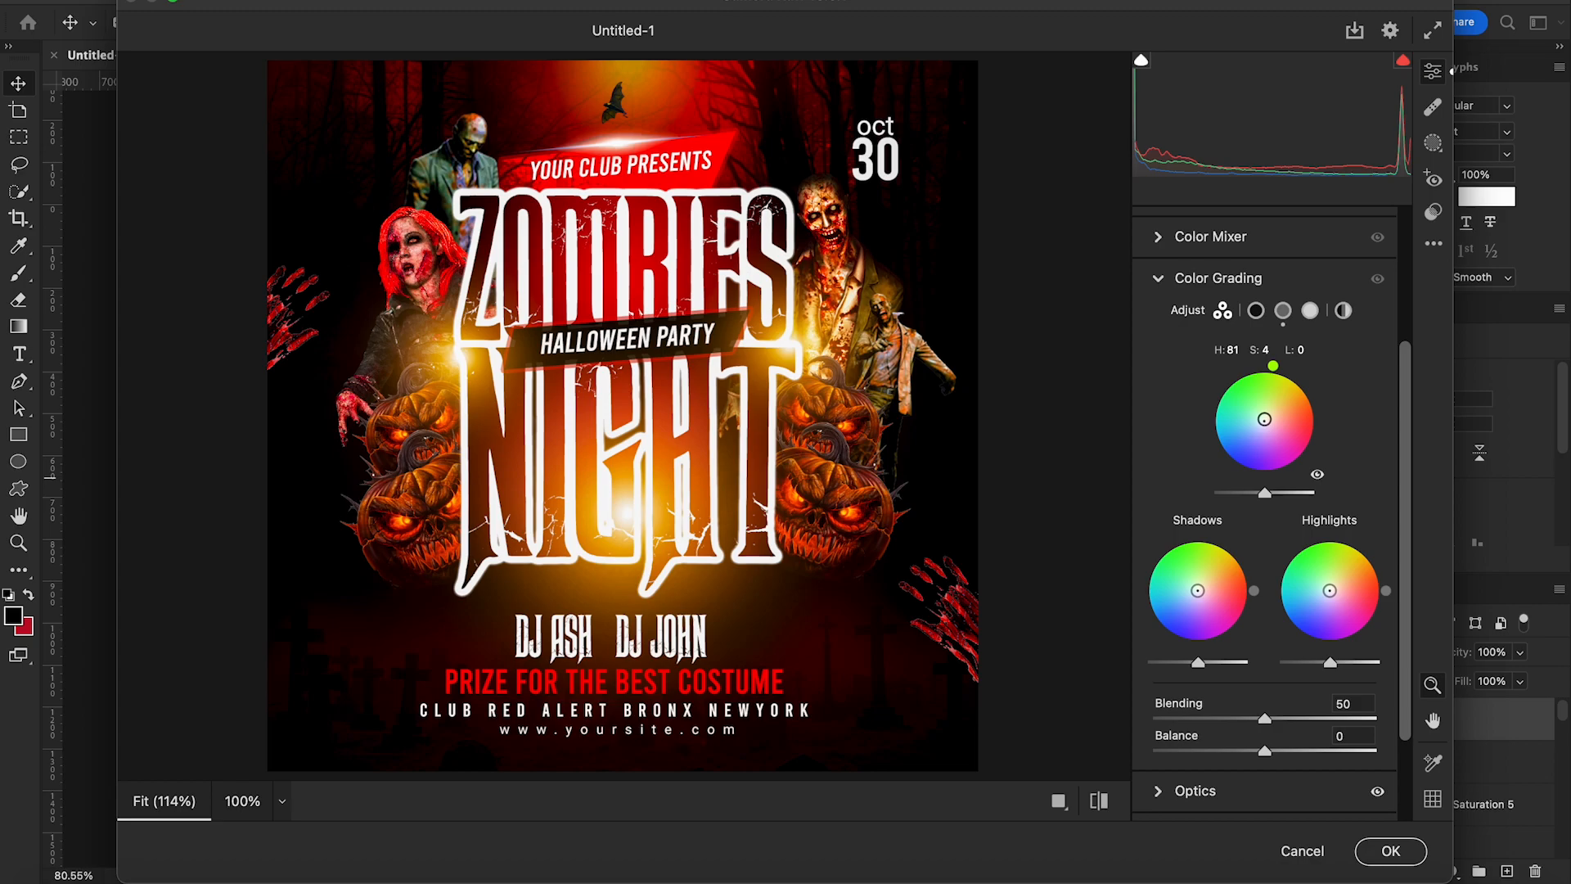
{"action": "left_click", "coordinate": [1391, 852]}
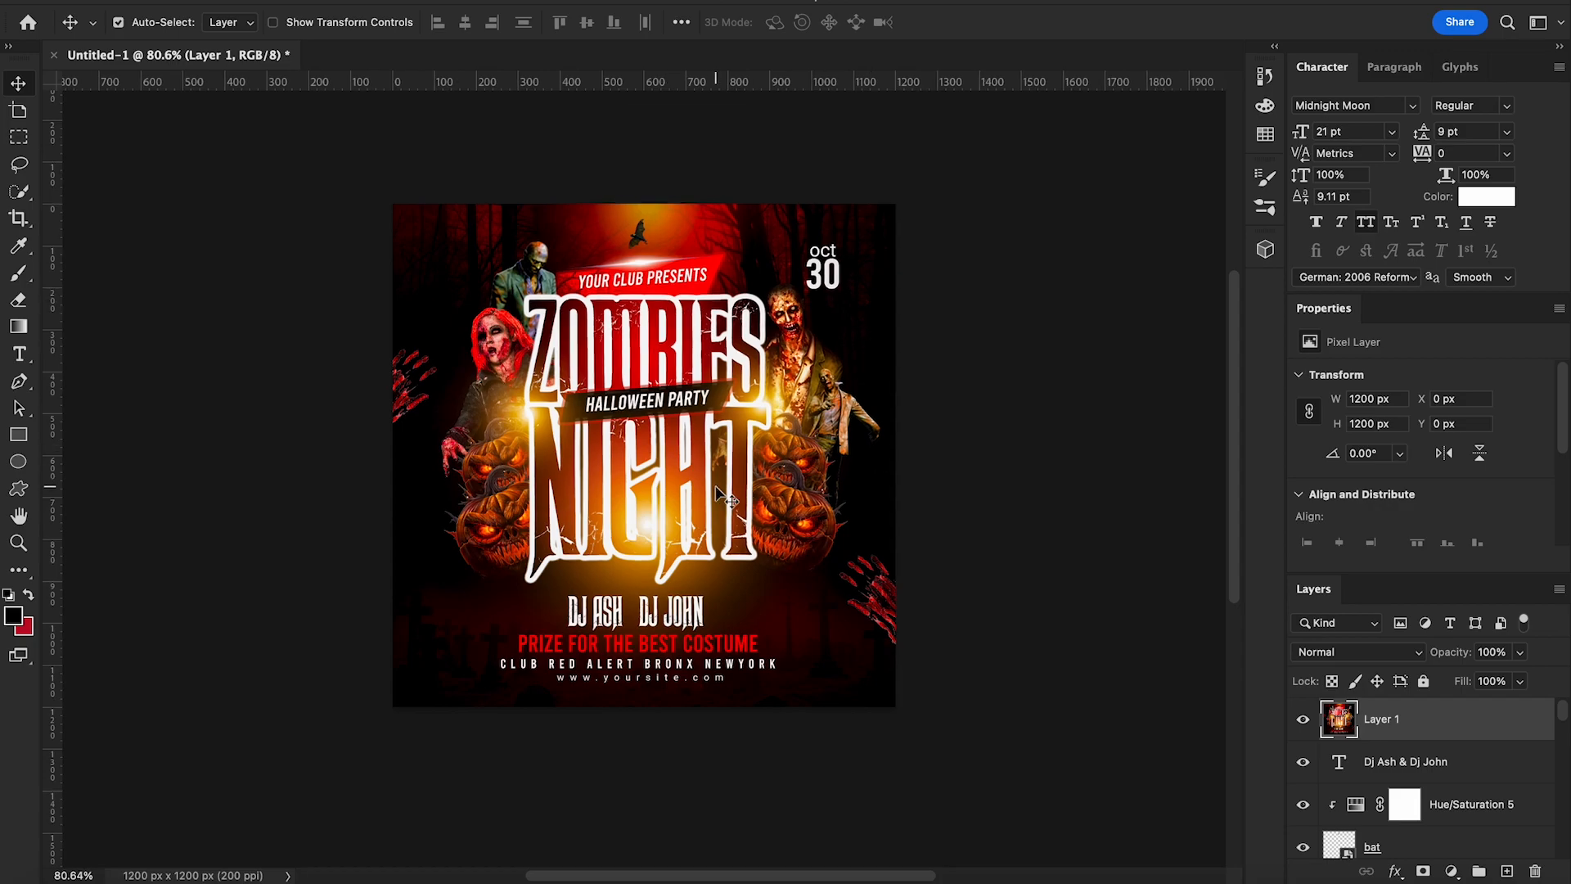
{"action": "scroll", "coordinate": [717, 489], "scroll_direction": "up", "scroll_amount": 5}
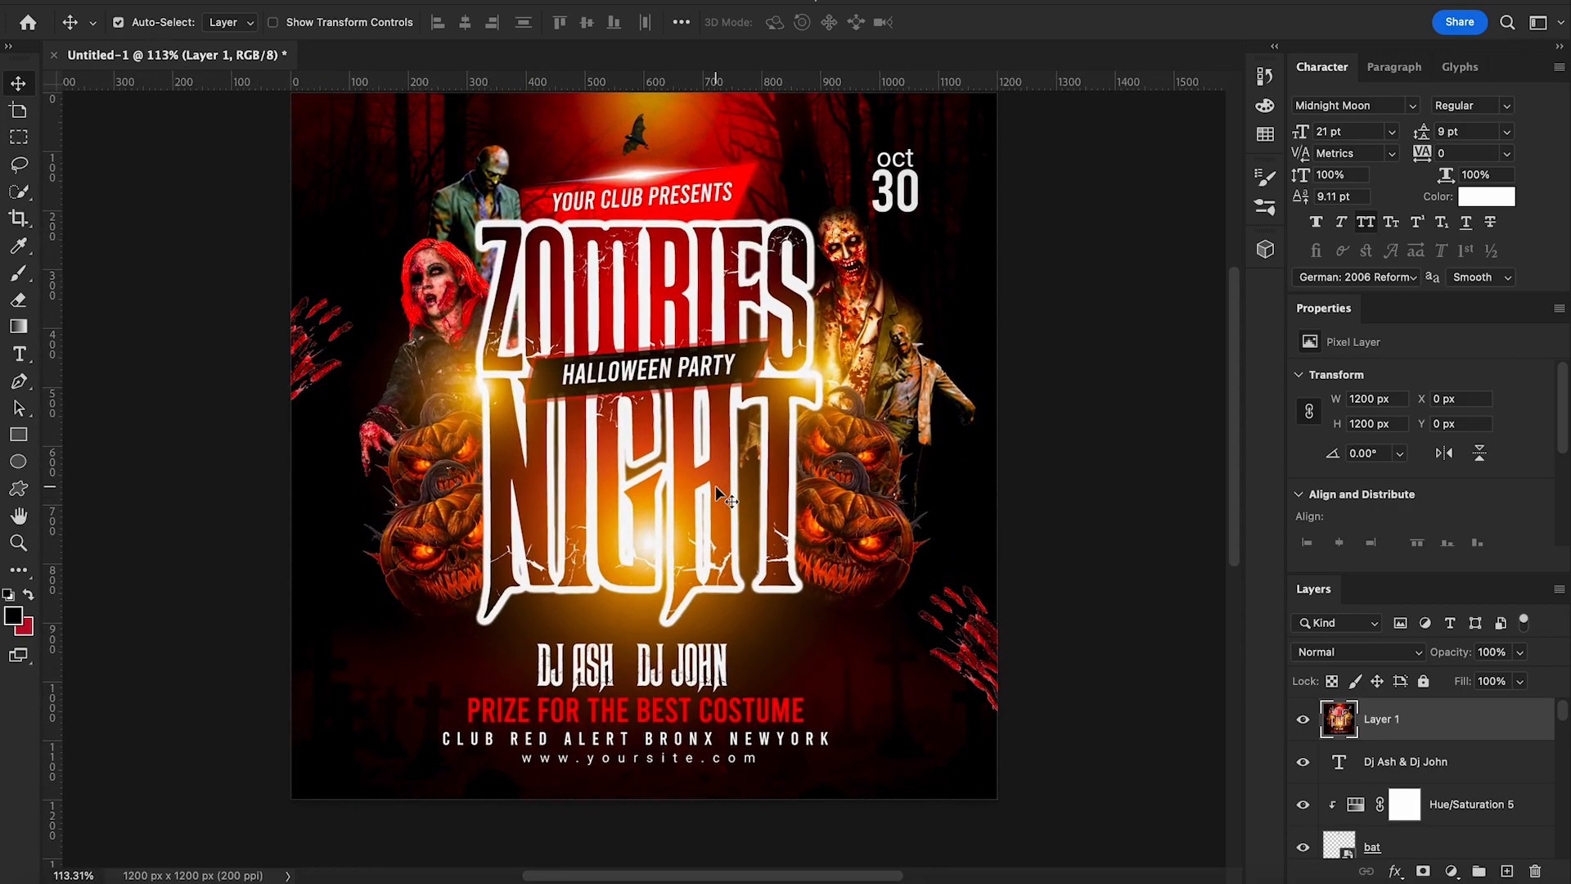